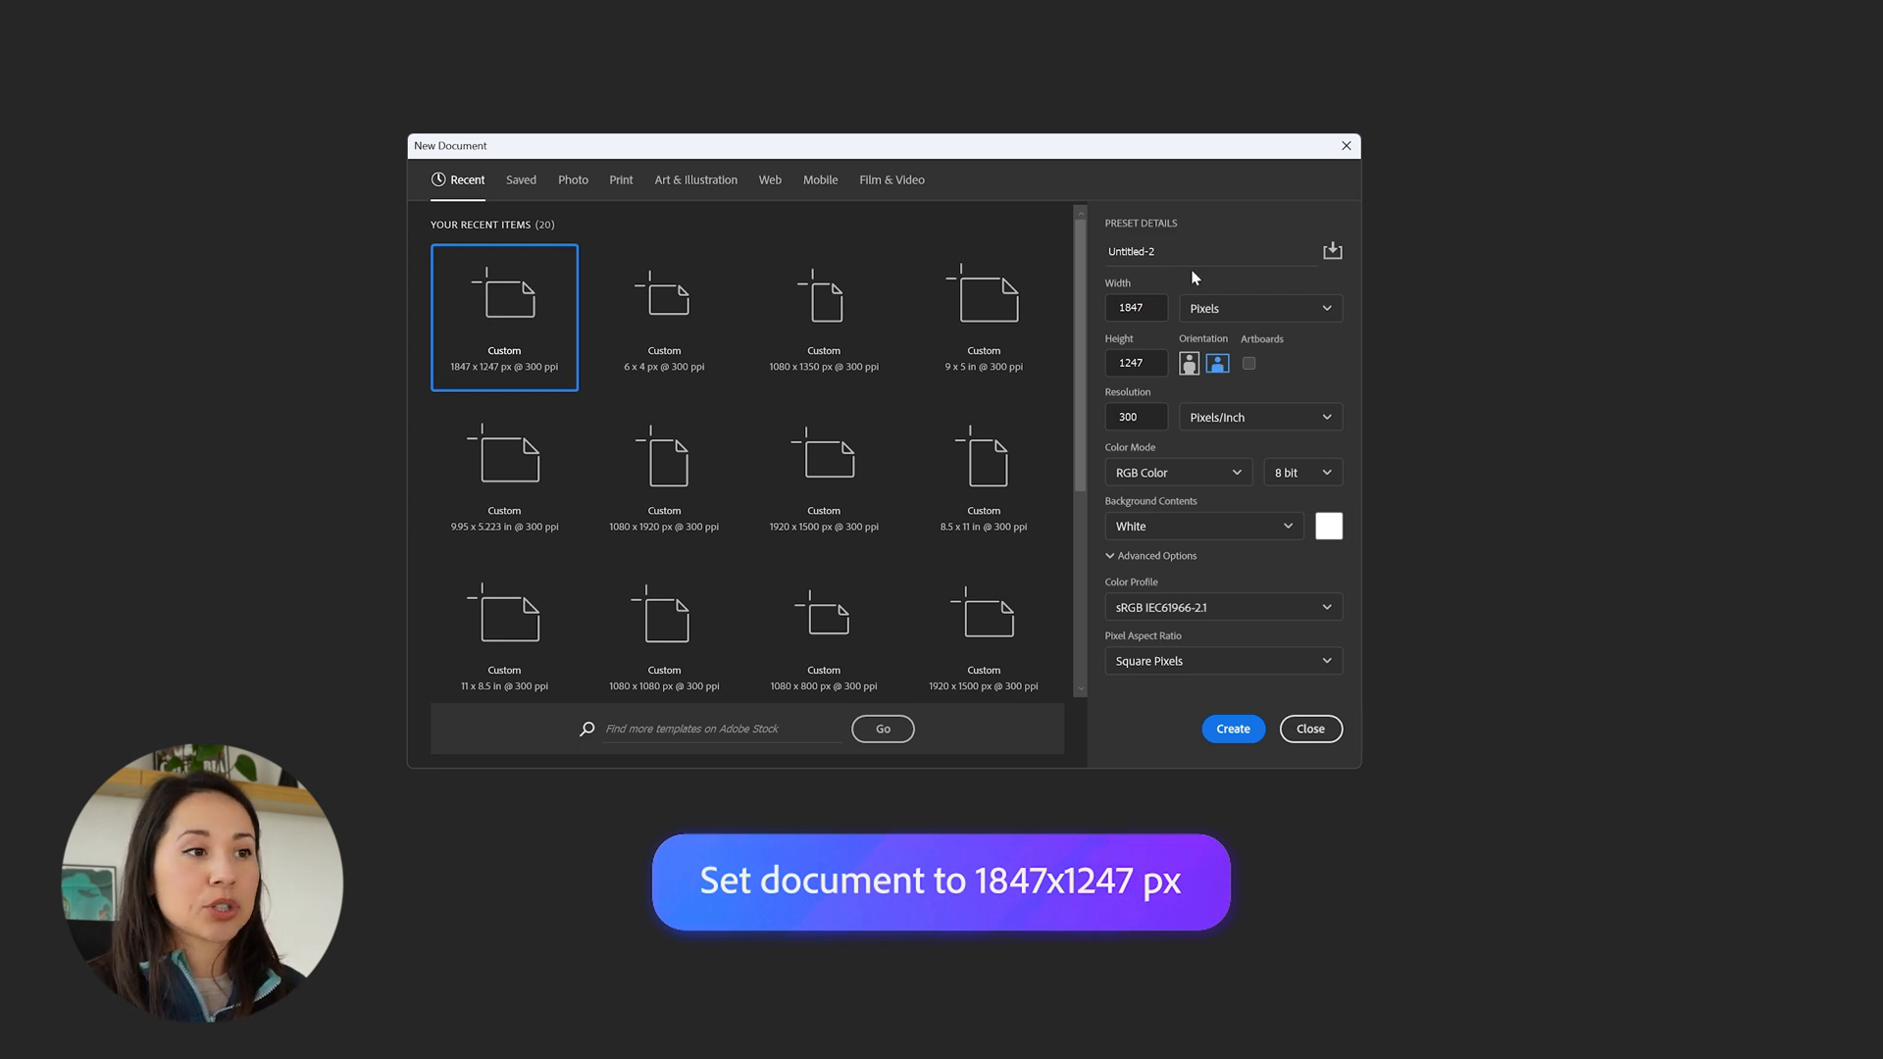
# - Create a 1847 x 1247 px RGB document at 300 ppi and unlock its white background layer
pyautogui.click(1228, 744)
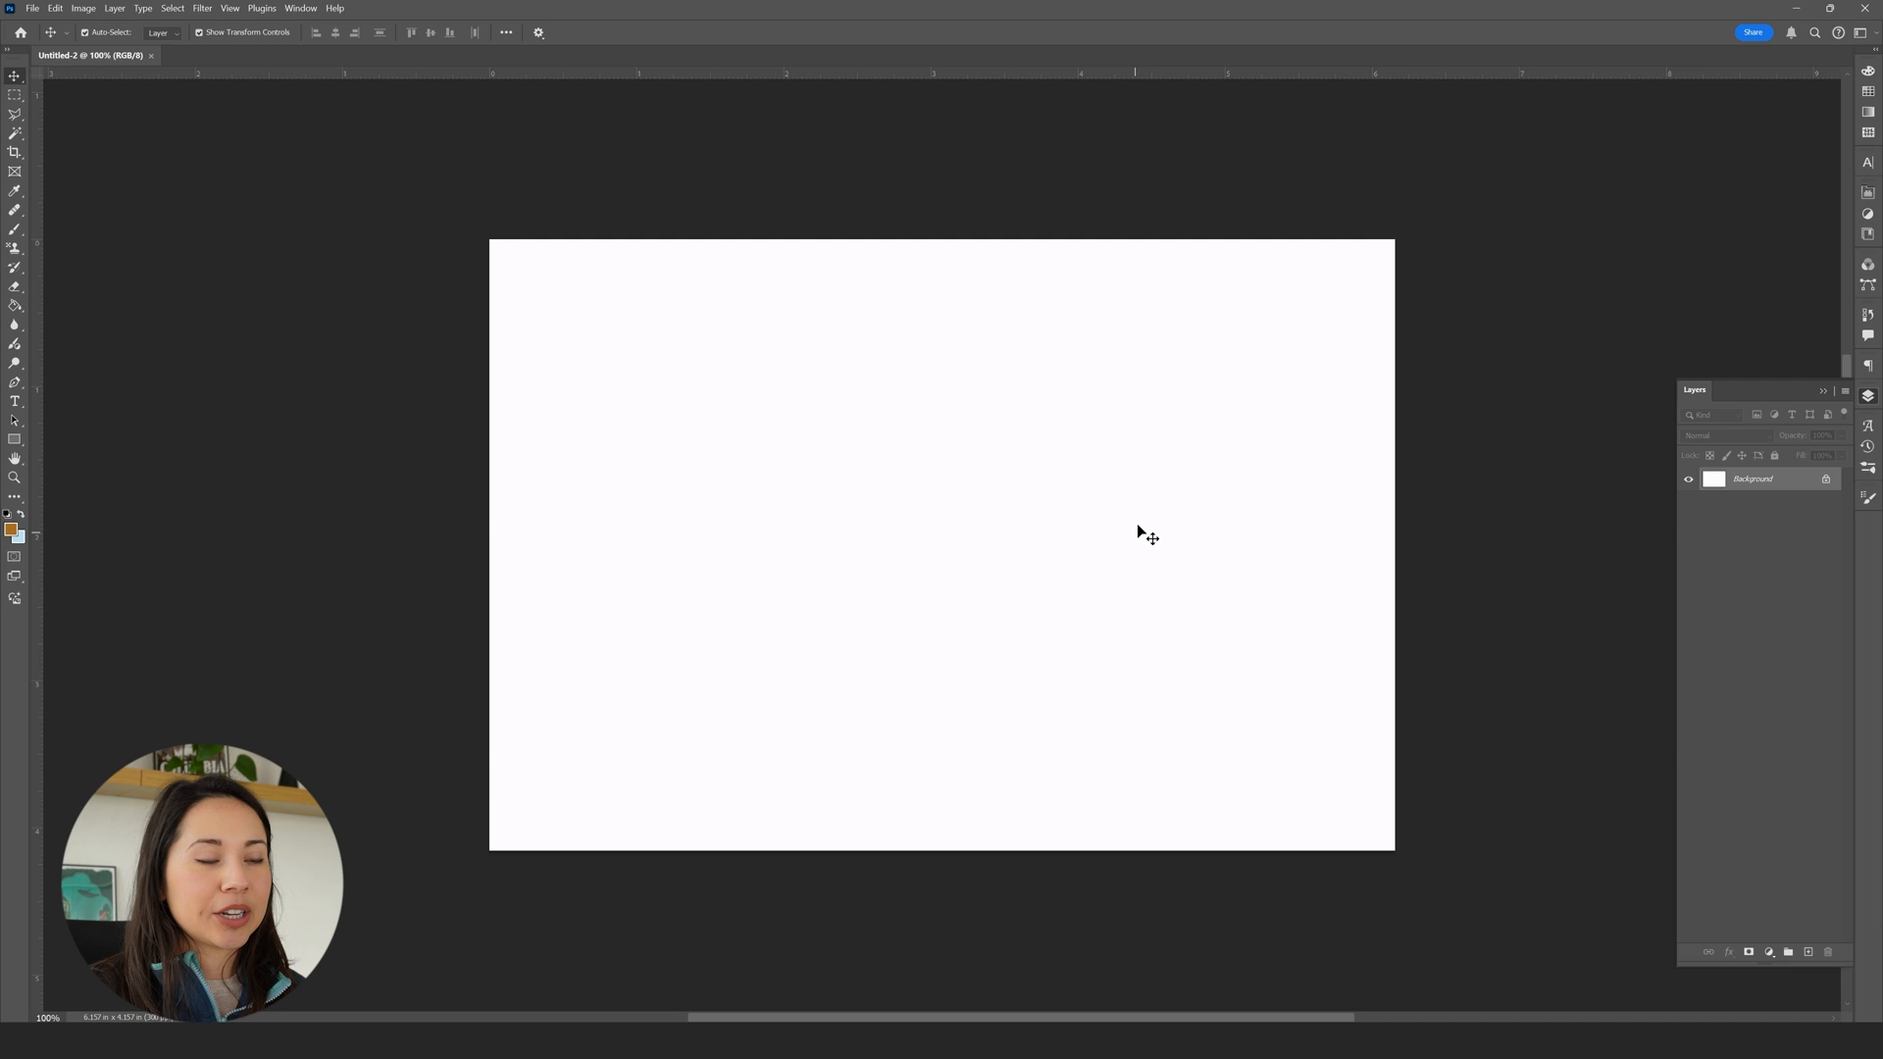
pyautogui.click(1827, 481)
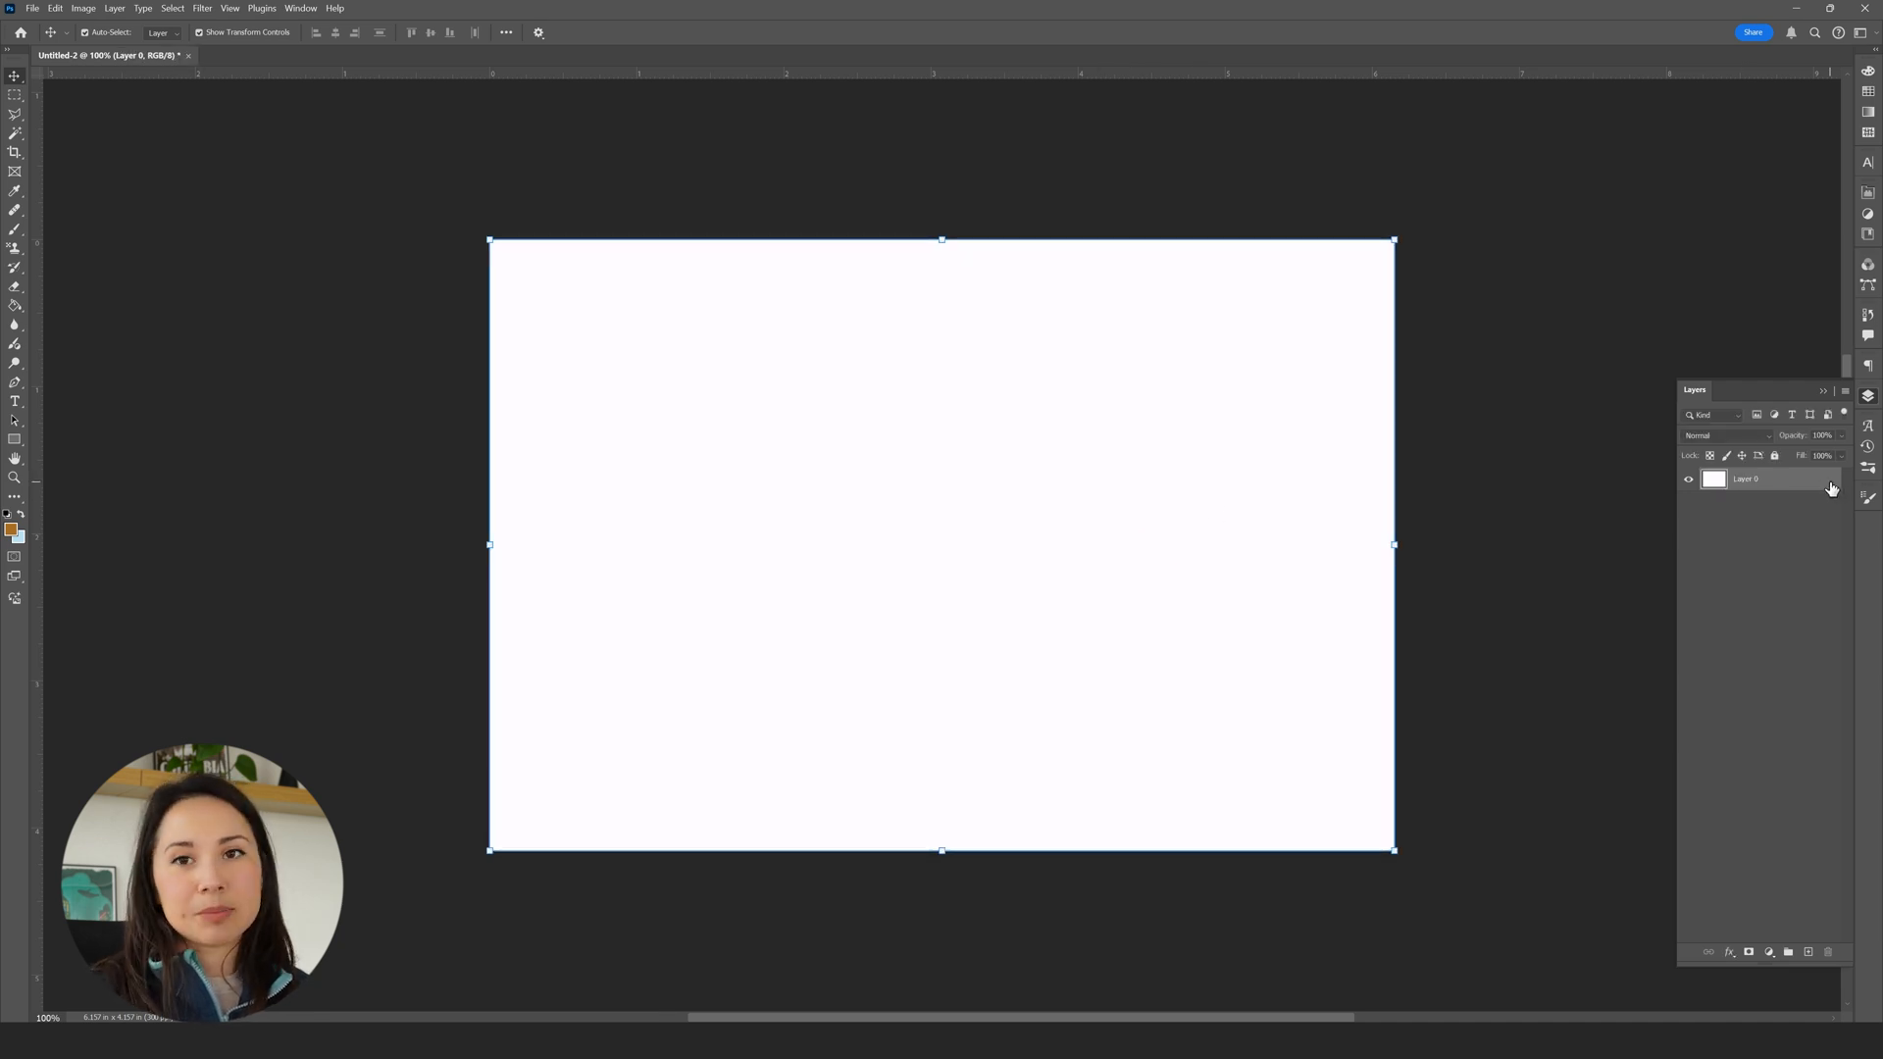
# - Add black text reading WELCOME POSTCARD on two lines and move it to the upper middle of the canvas
pyautogui.press('t')
pyautogui.click(808, 359)
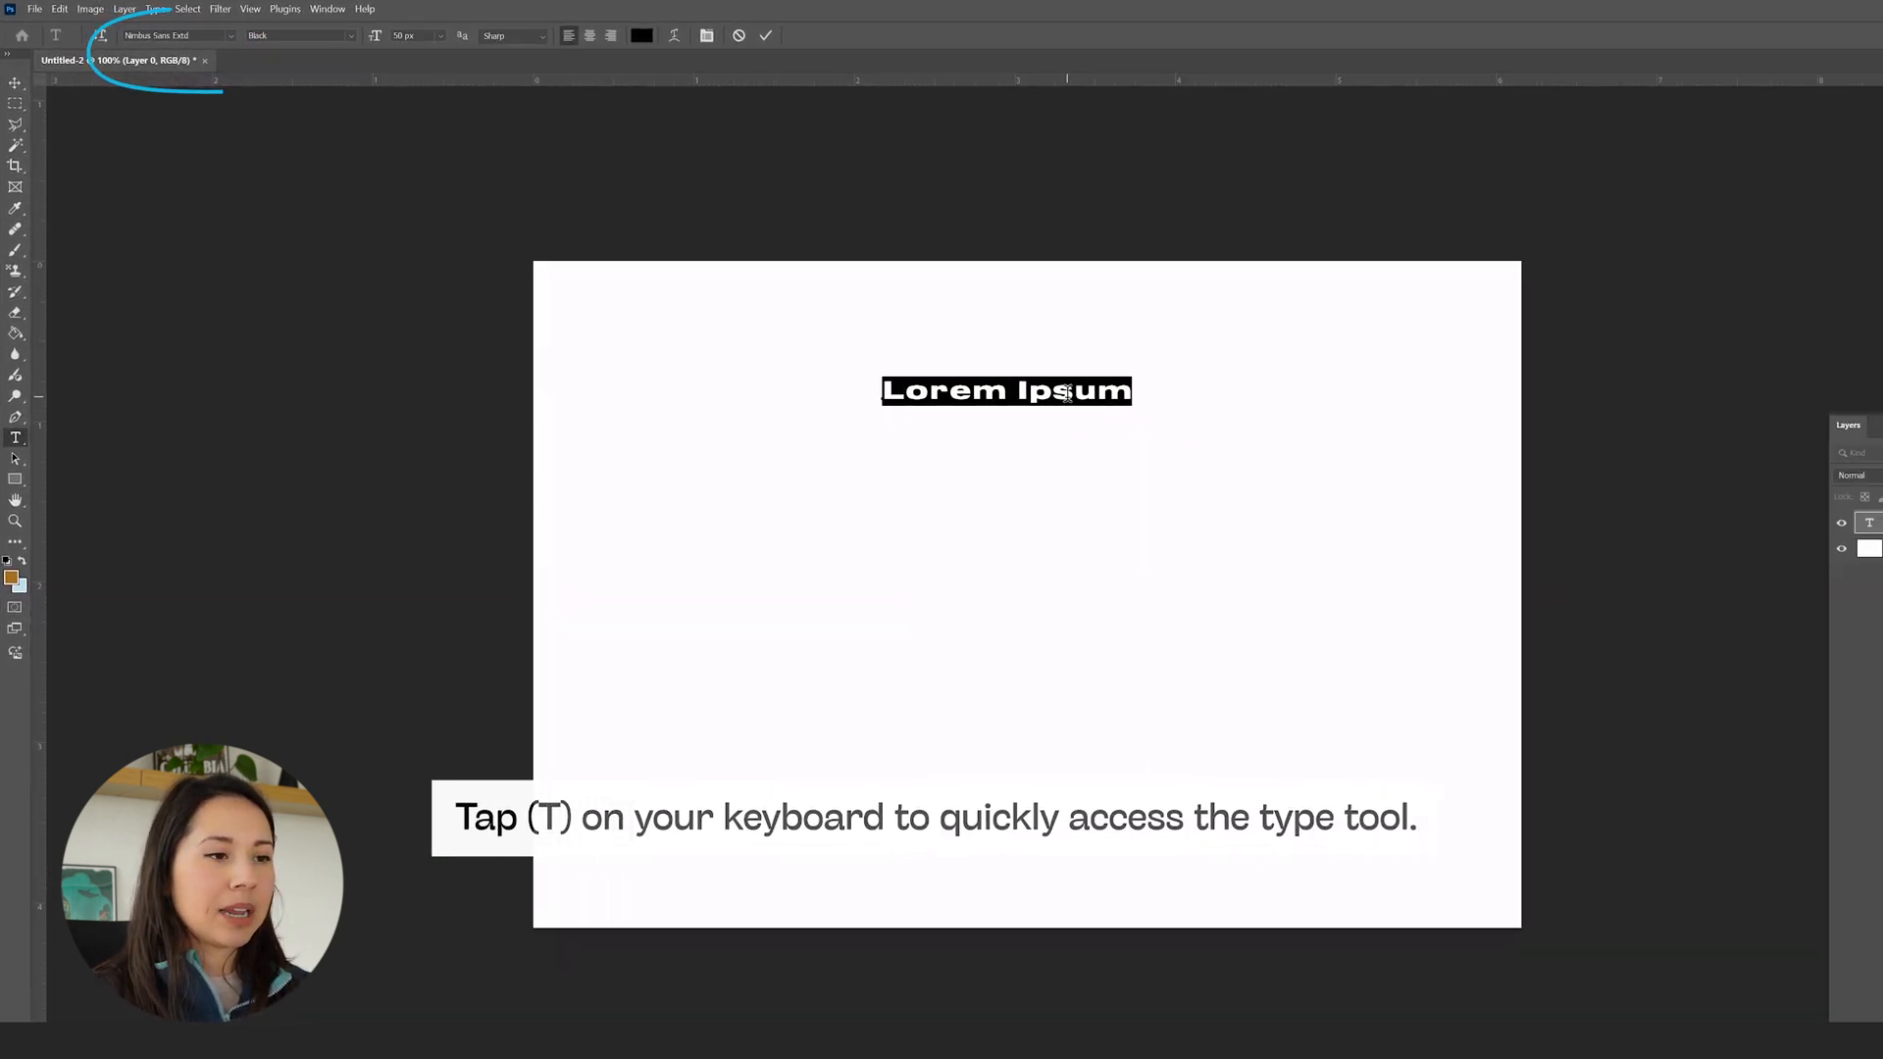
pyautogui.write('Wel')
pyautogui.write('come')
pyautogui.press('Return')
pyautogui.write('Postcard')
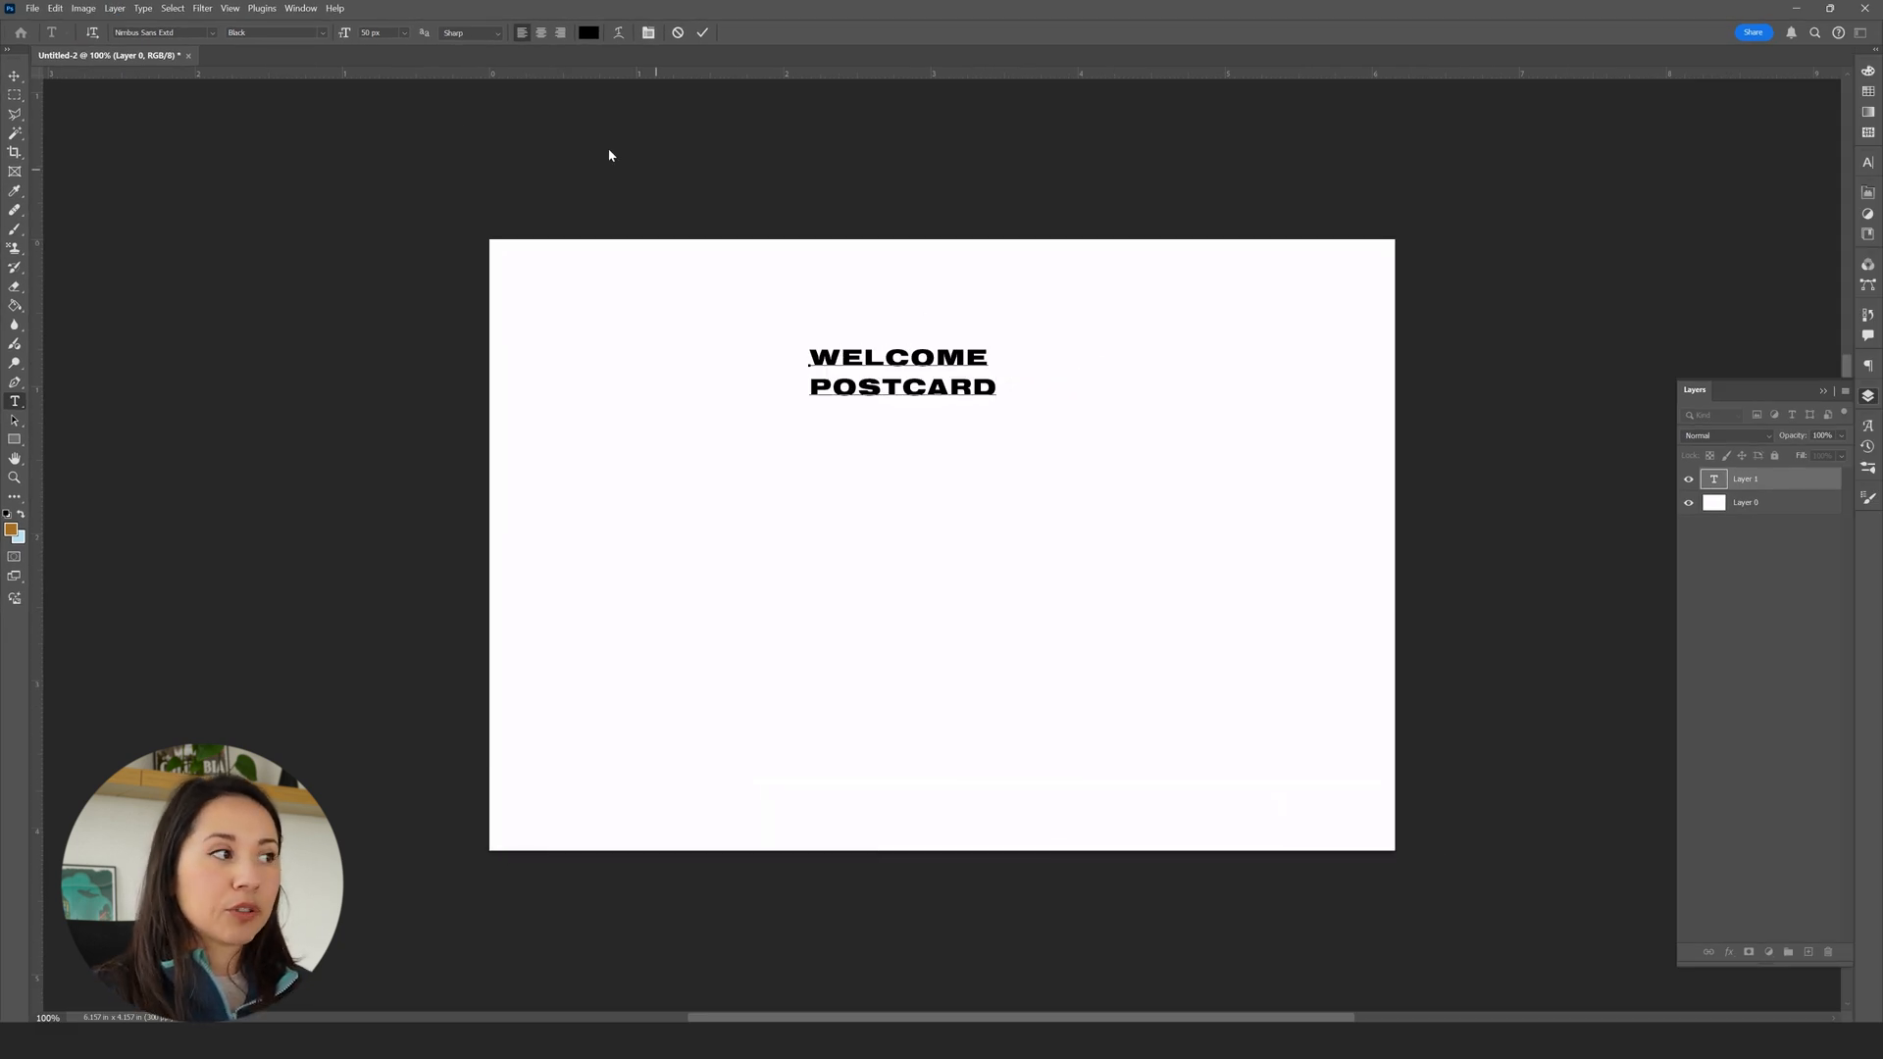
pyautogui.click(12, 77)
pyautogui.moveTo(920, 375); pyautogui.dragTo(1028, 350)
# - Tighten the heading's leading so its two lines overlap, and enlarge the text to 57.84 px with 39.33 px leading
pyautogui.hotkey('ctrl', 'space')
pyautogui.press('space')
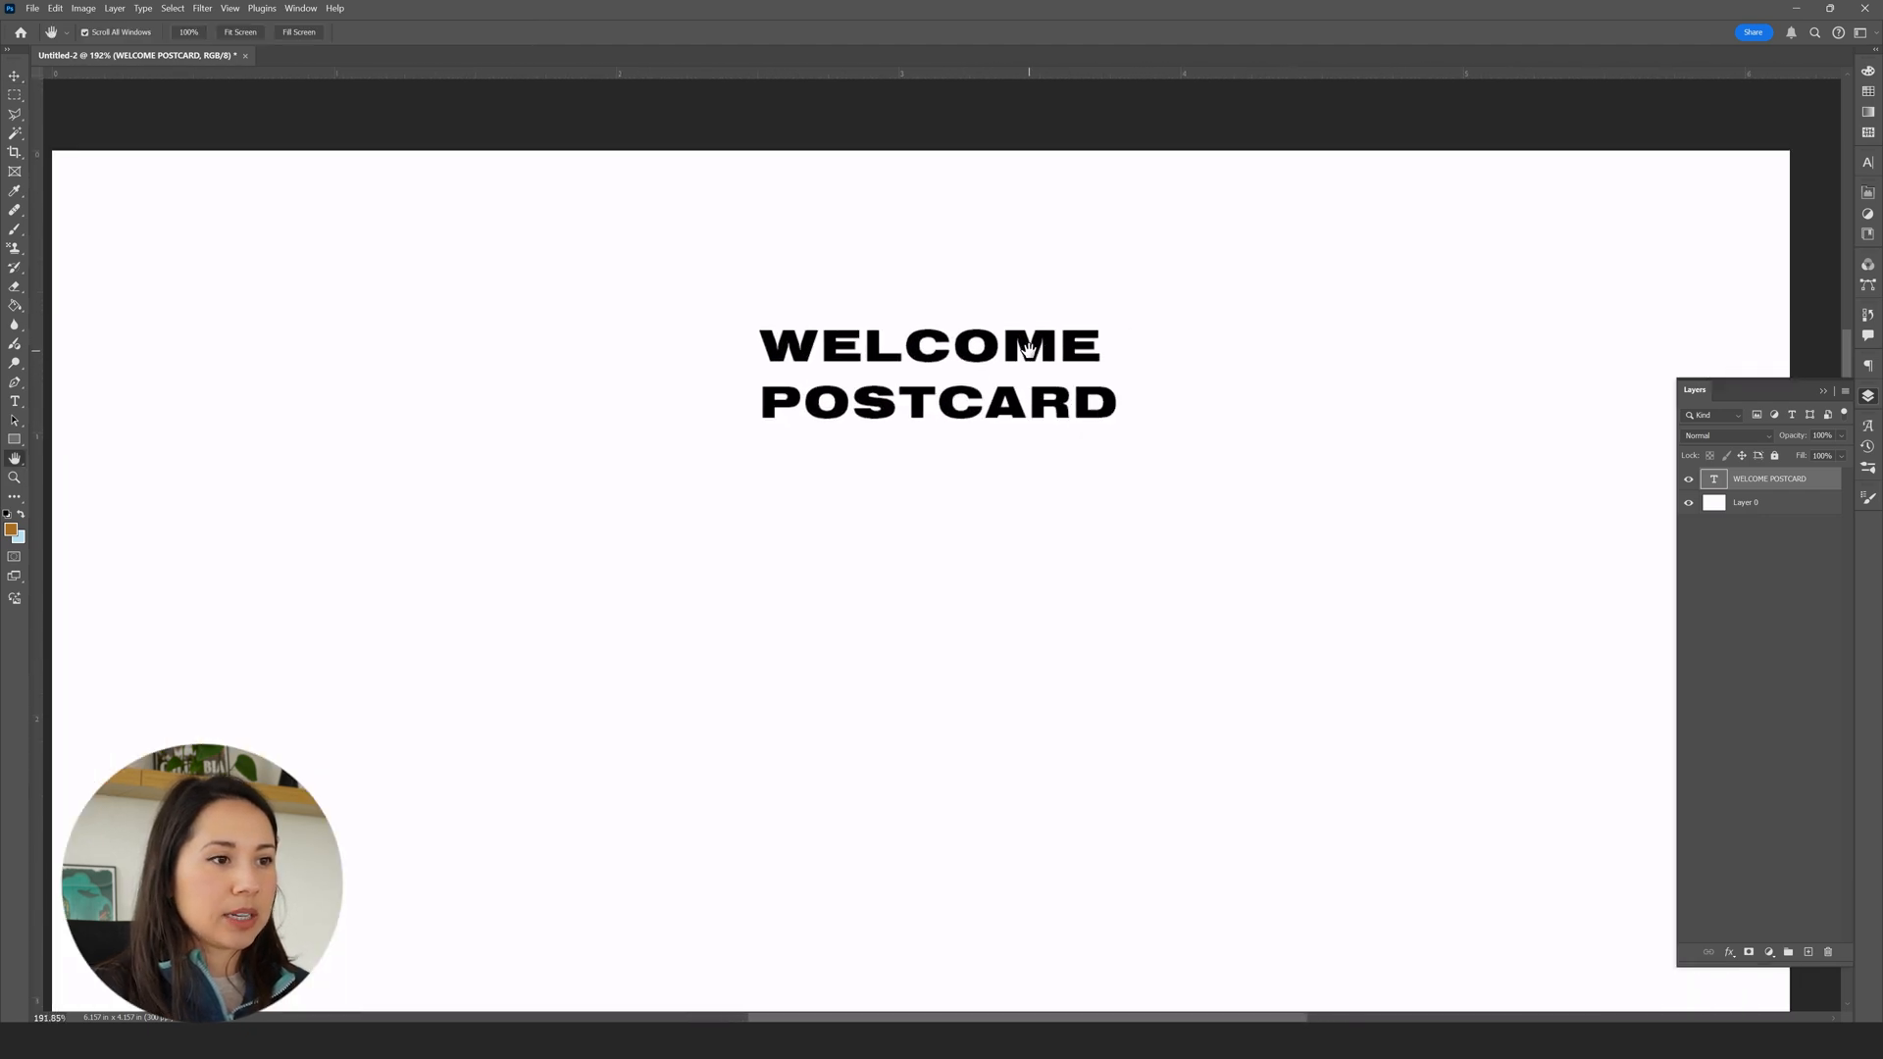
pyautogui.click(1867, 162)
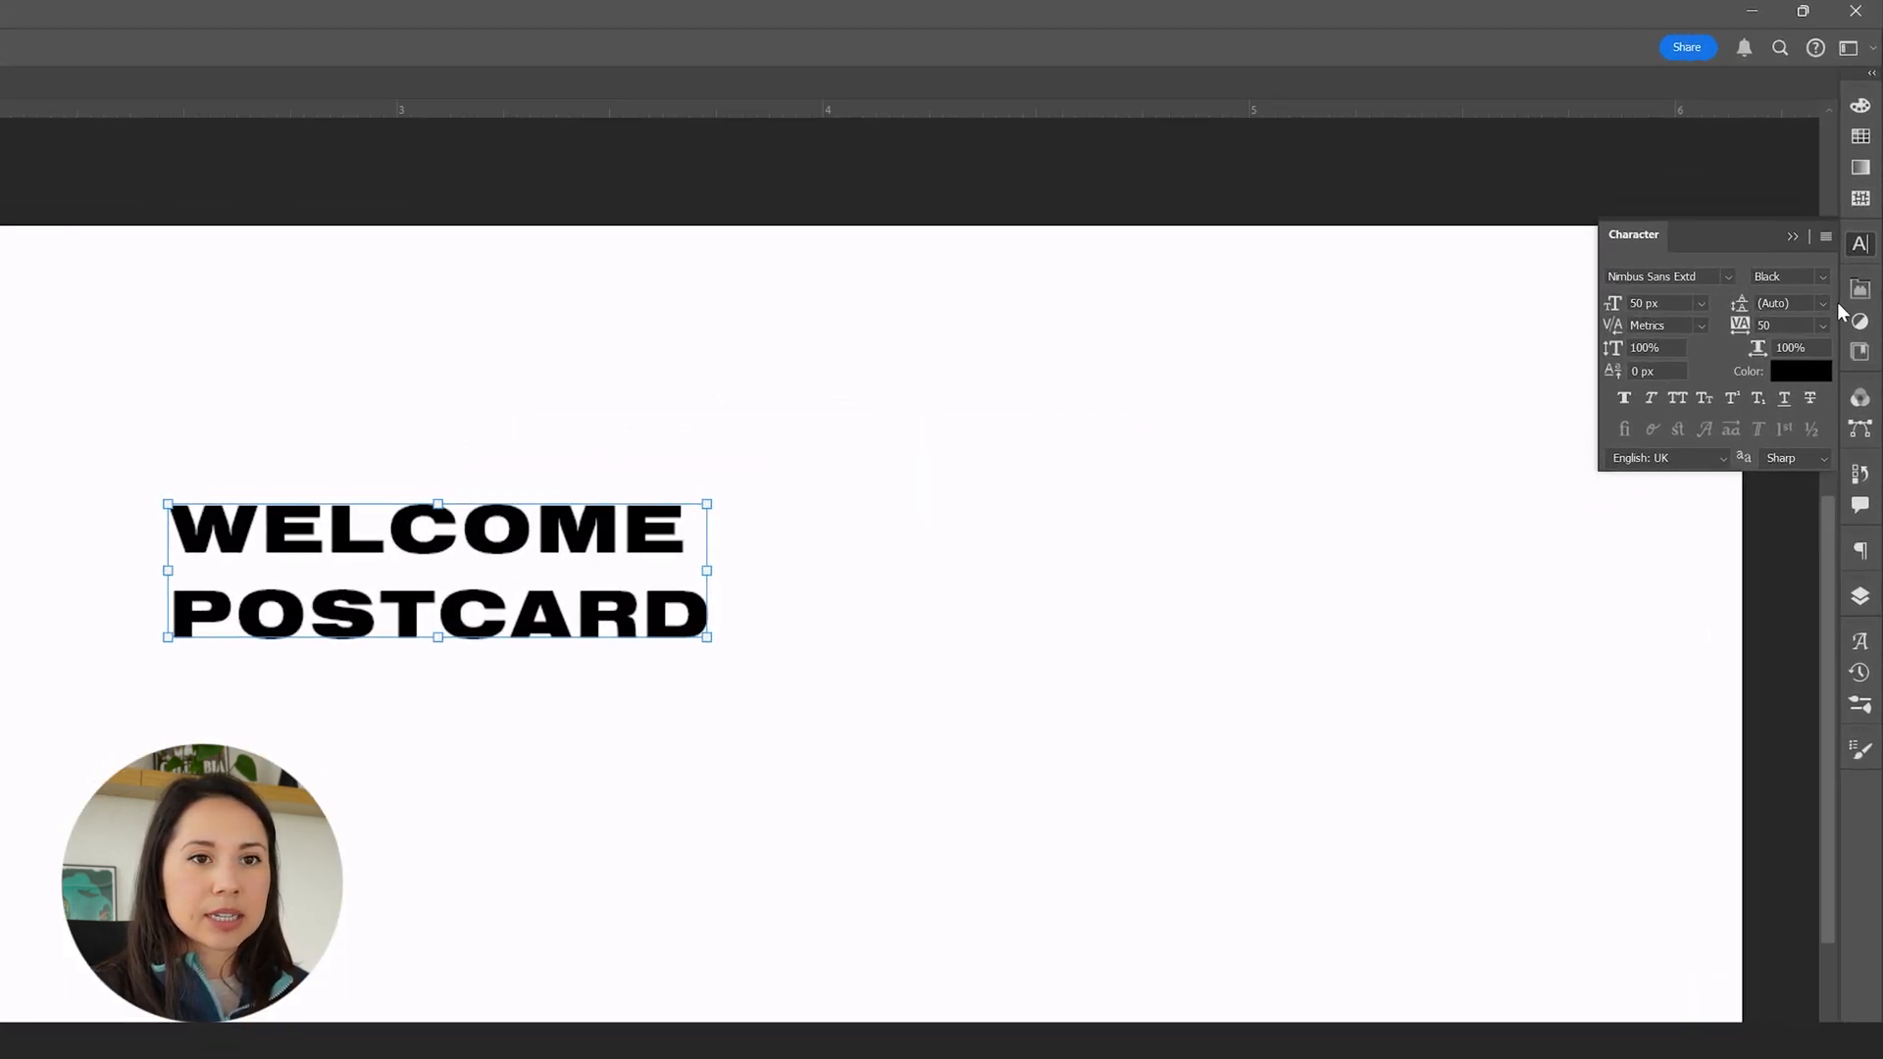
pyautogui.click(1823, 303)
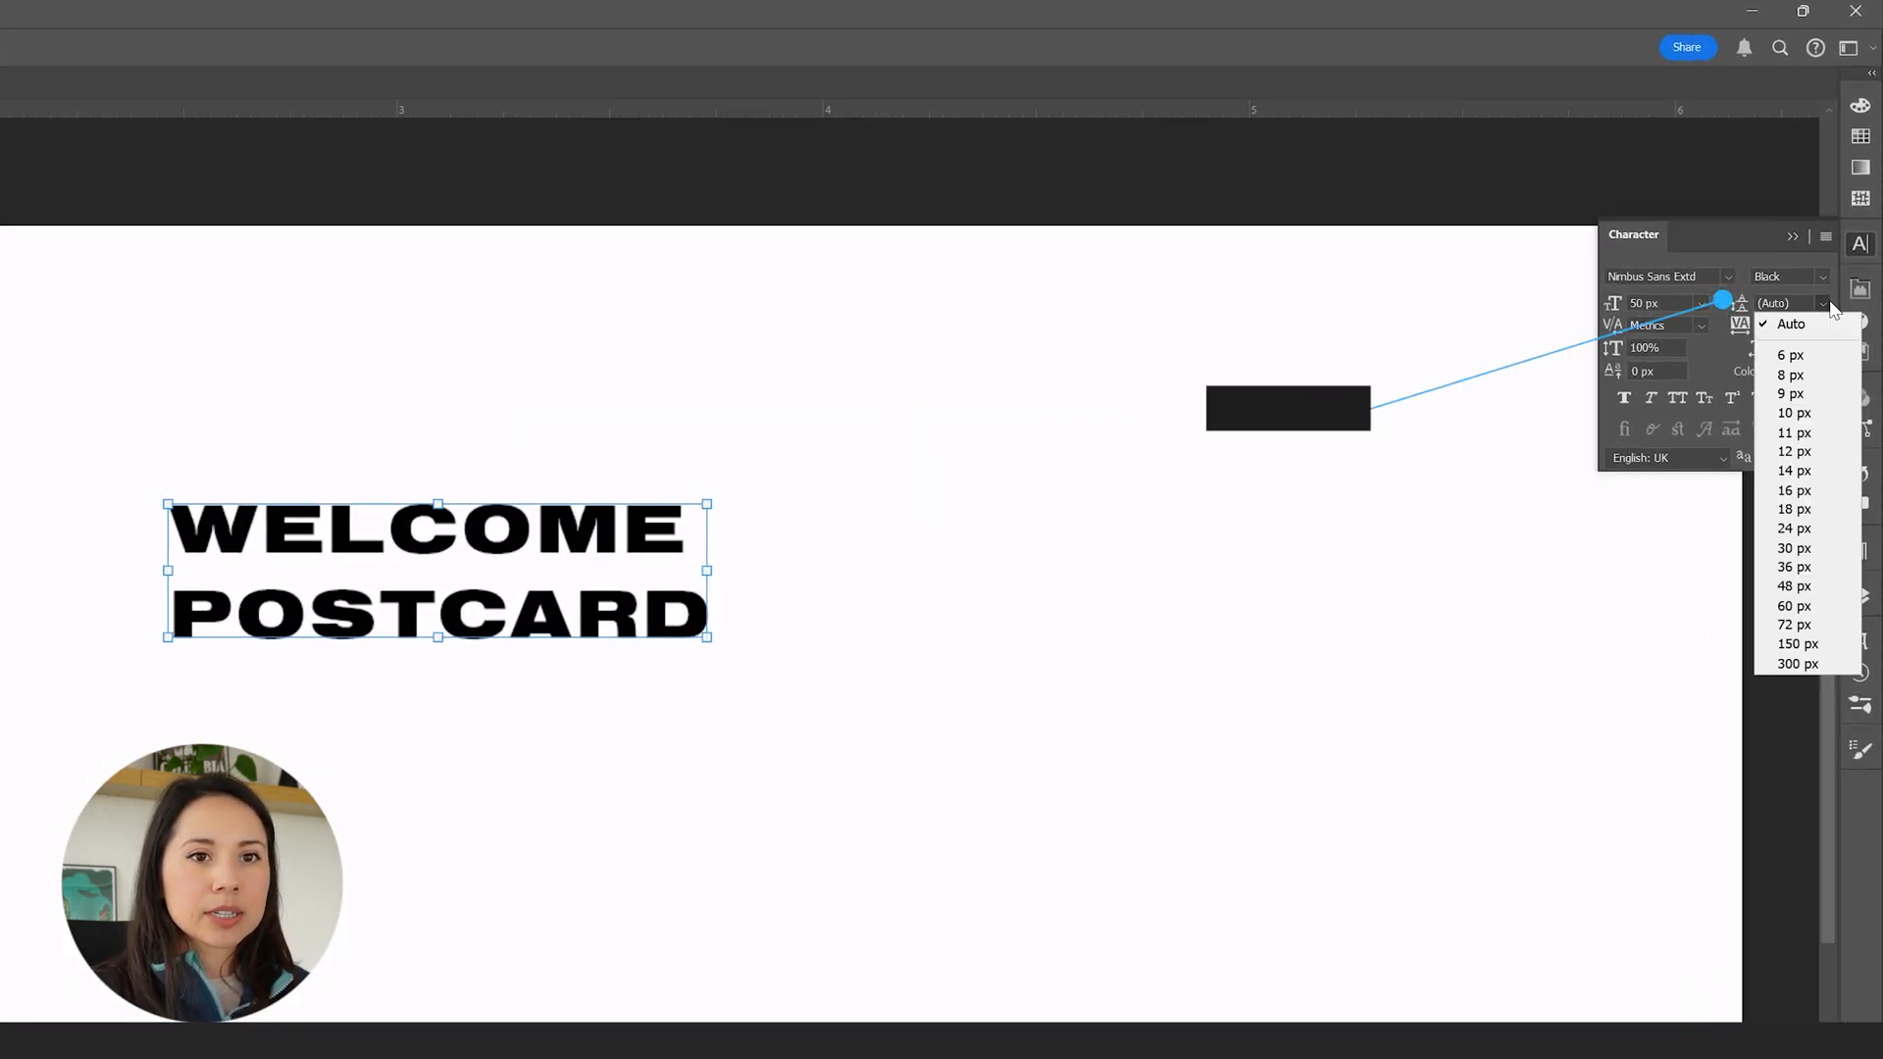
pyautogui.click(1795, 566)
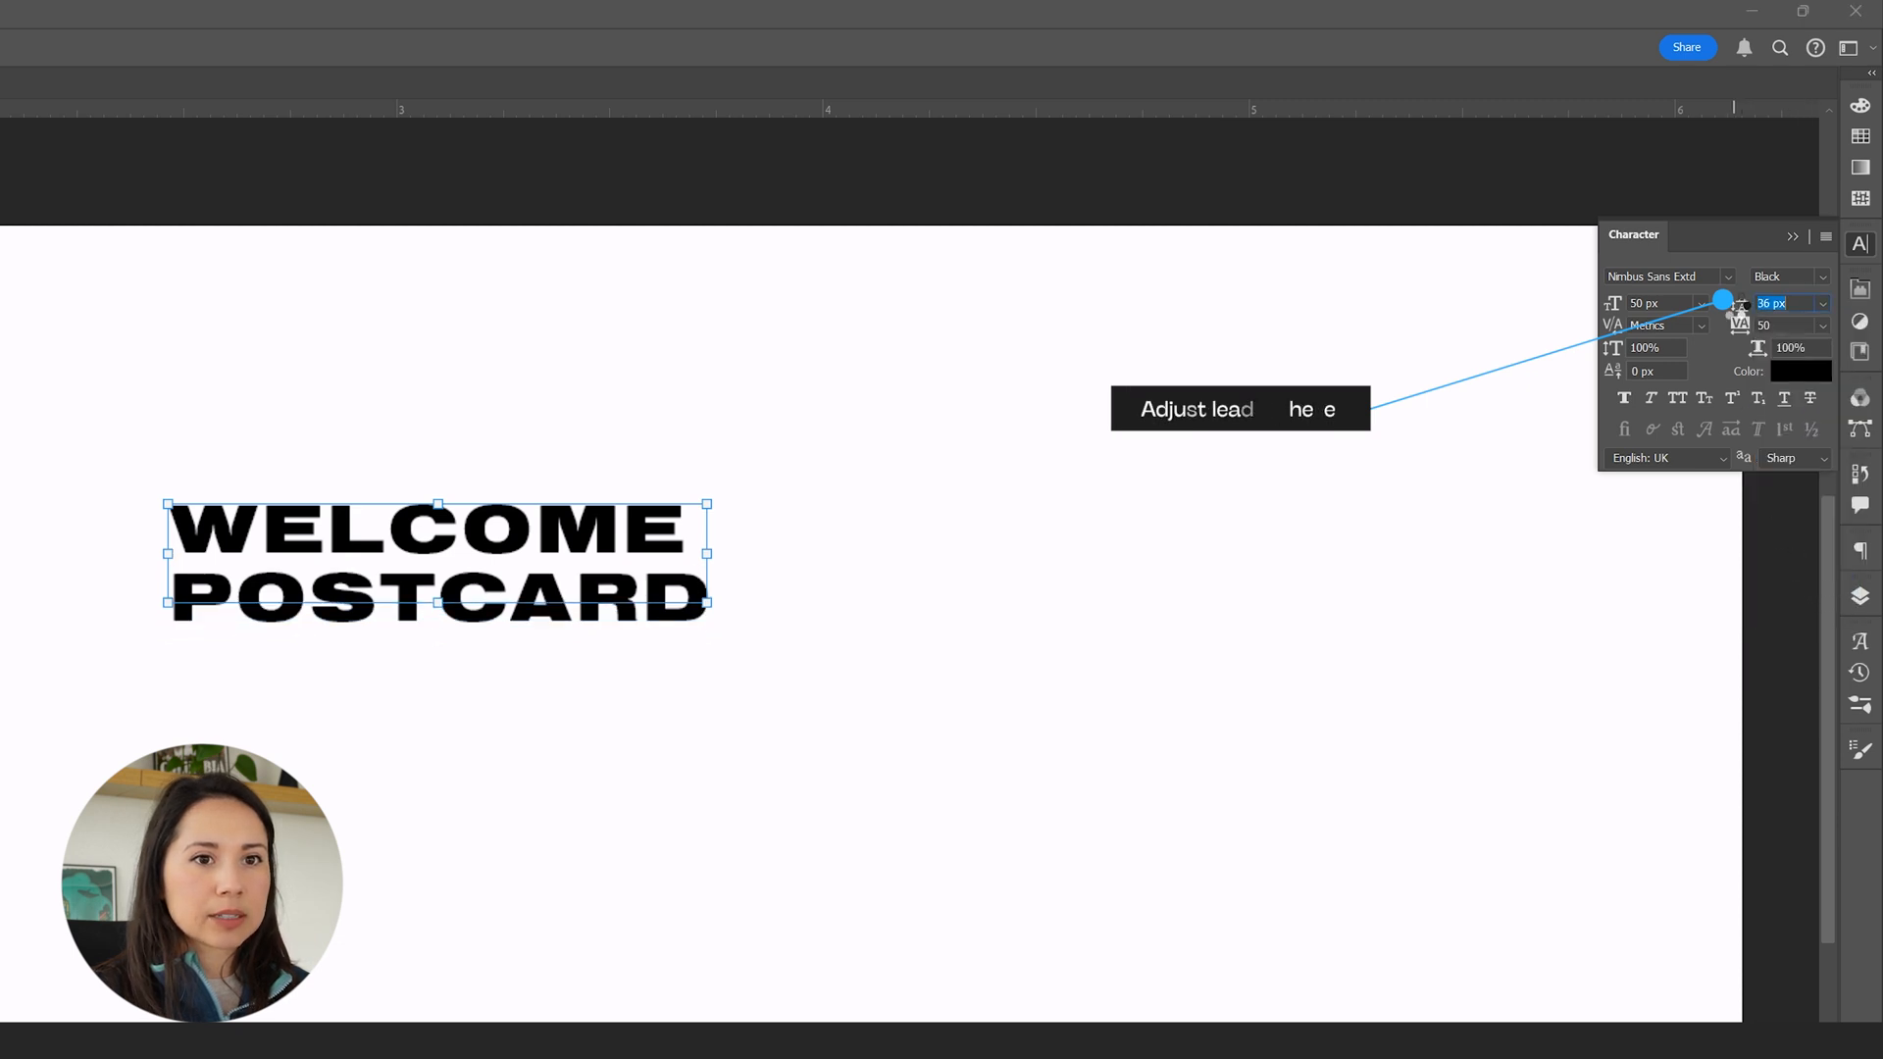
pyautogui.moveTo(1738, 304); pyautogui.dragTo(1734, 312)
pyautogui.moveTo(793, 689); pyautogui.dragTo(781, 637)
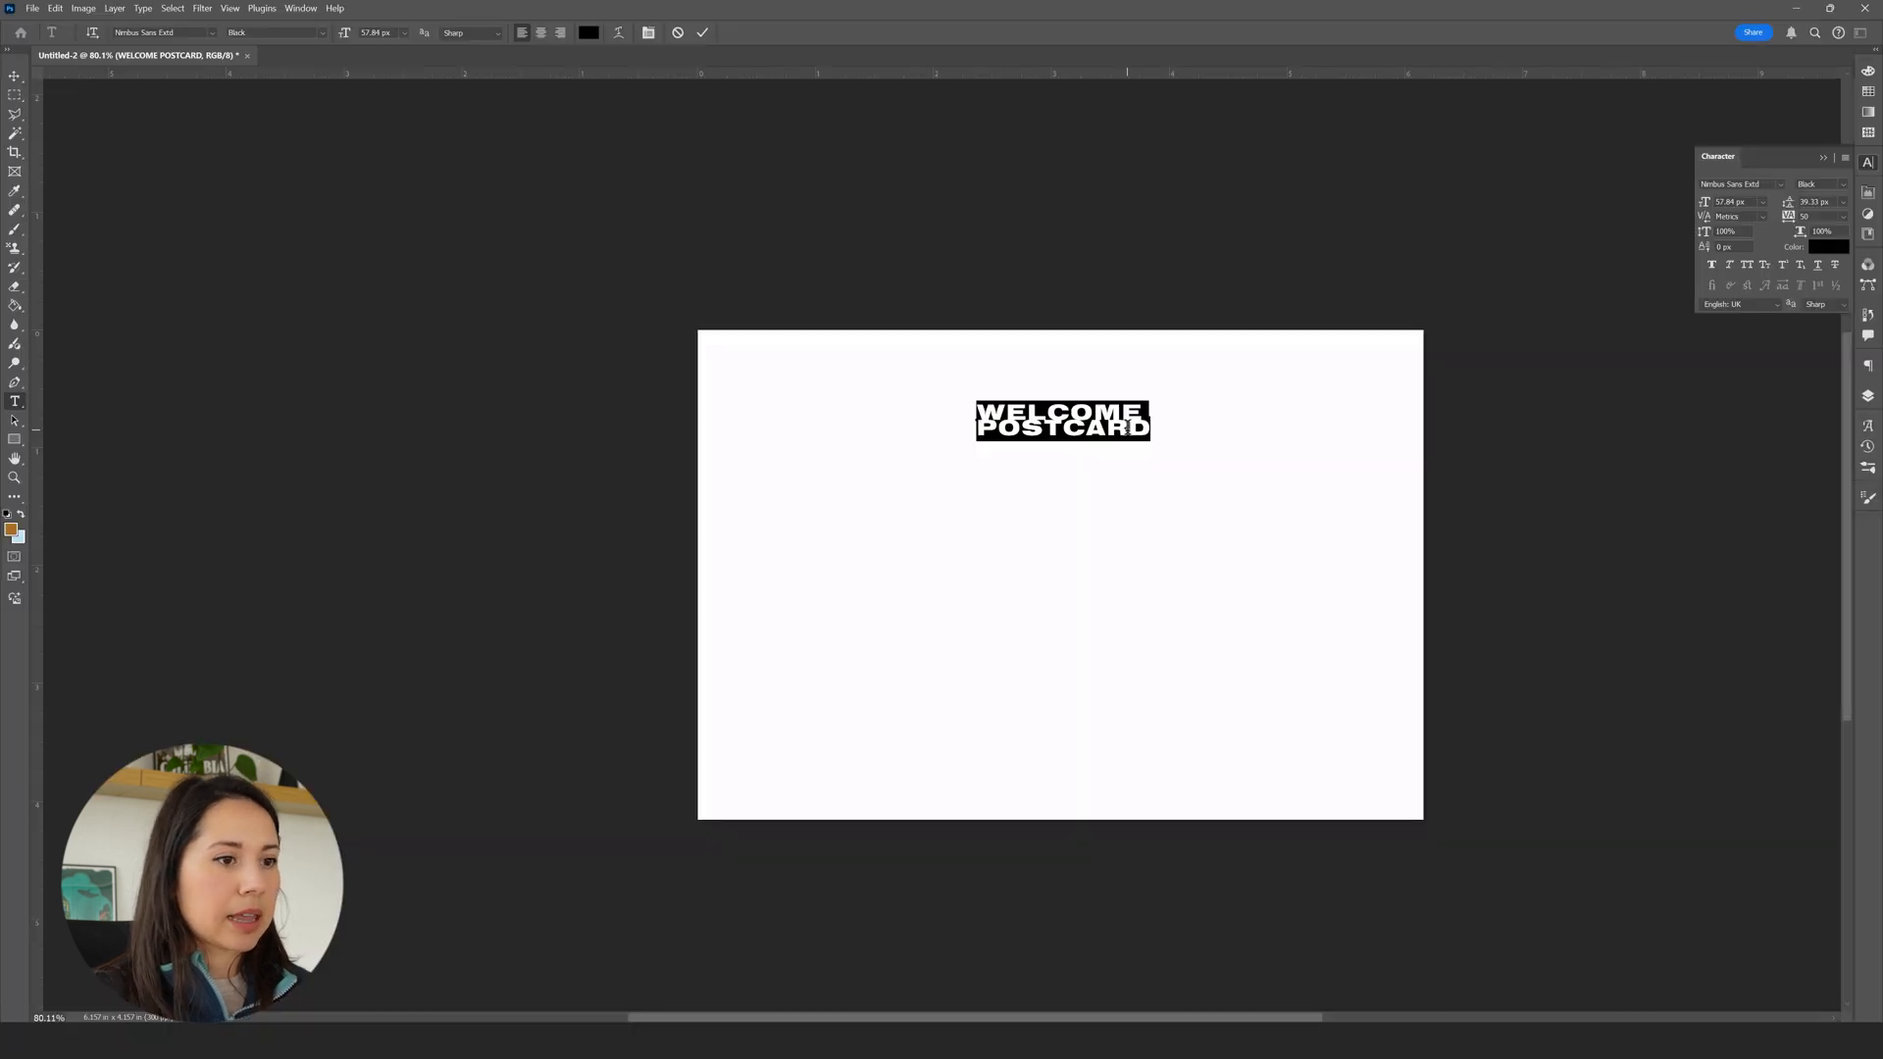
# - Centre-align the two heading lines and move the text back to the horizontal middle near the canvas's upper edge
pyautogui.click(542, 32)
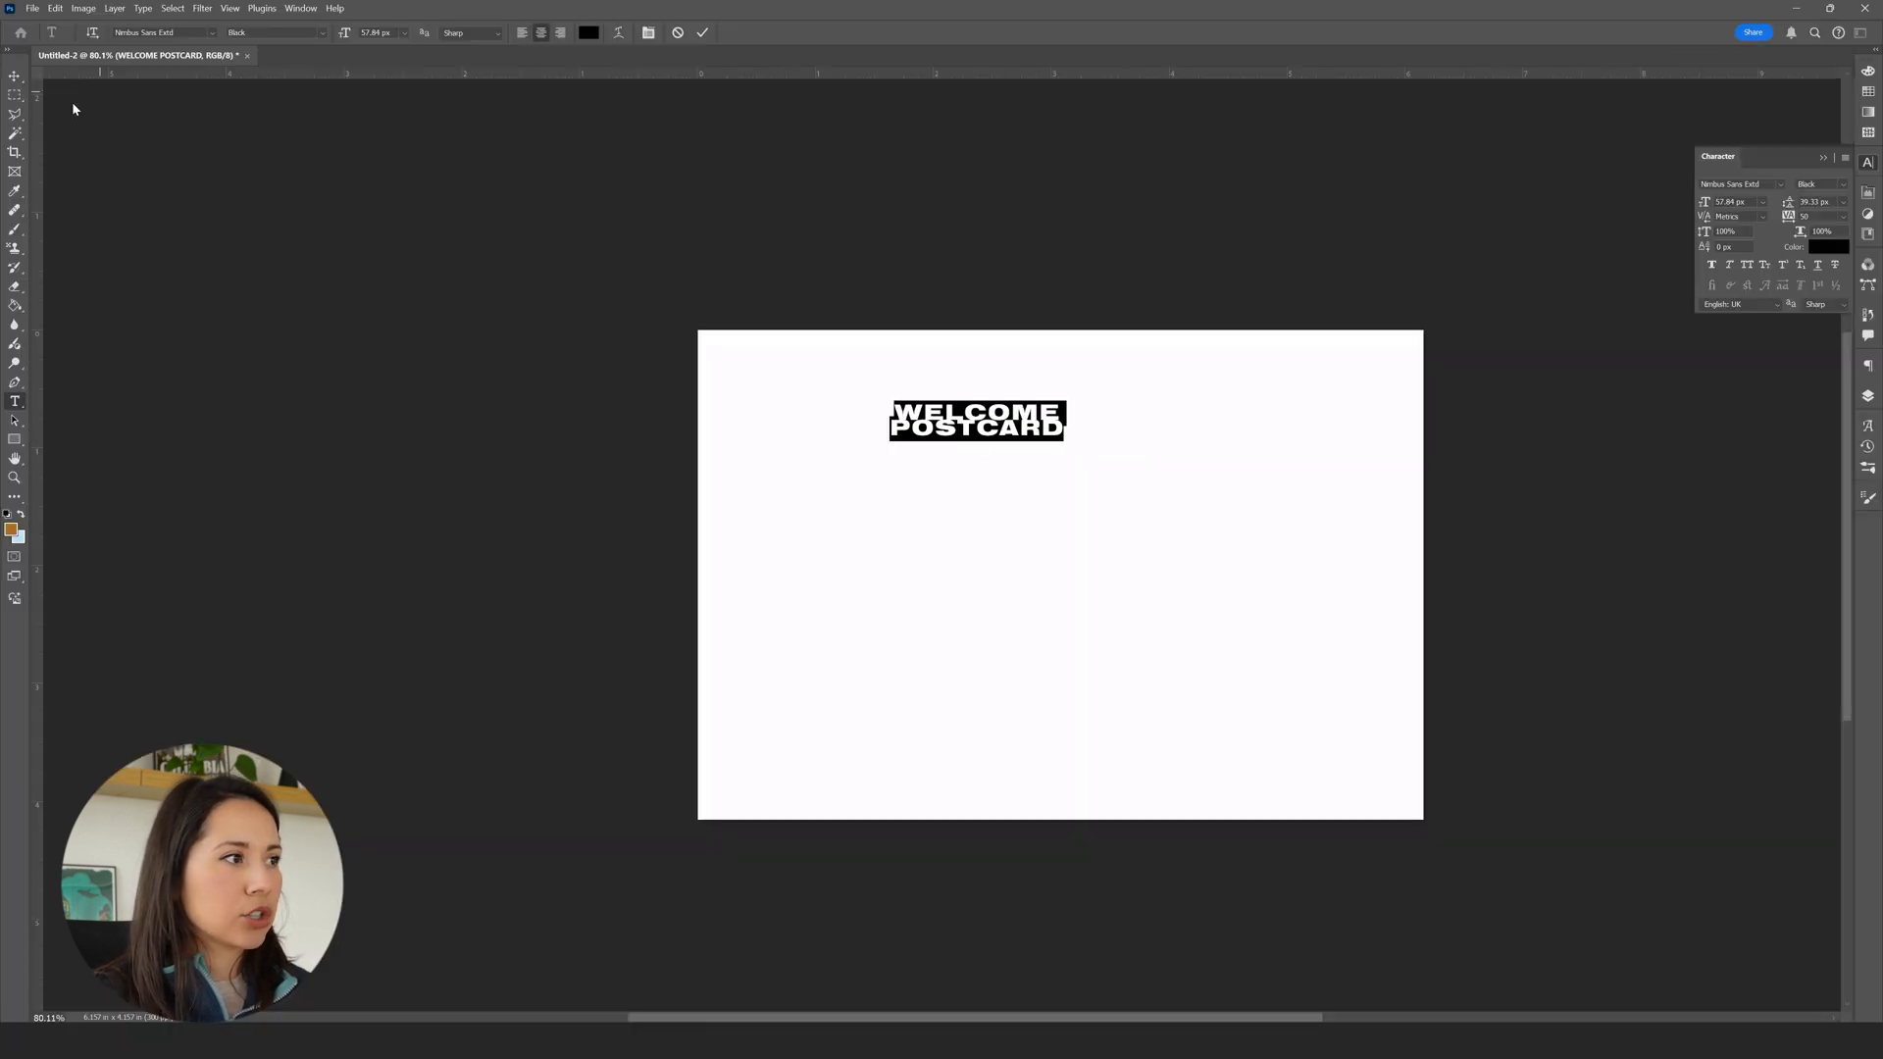
pyautogui.click(8, 77)
pyautogui.moveTo(1002, 425); pyautogui.dragTo(1089, 419)
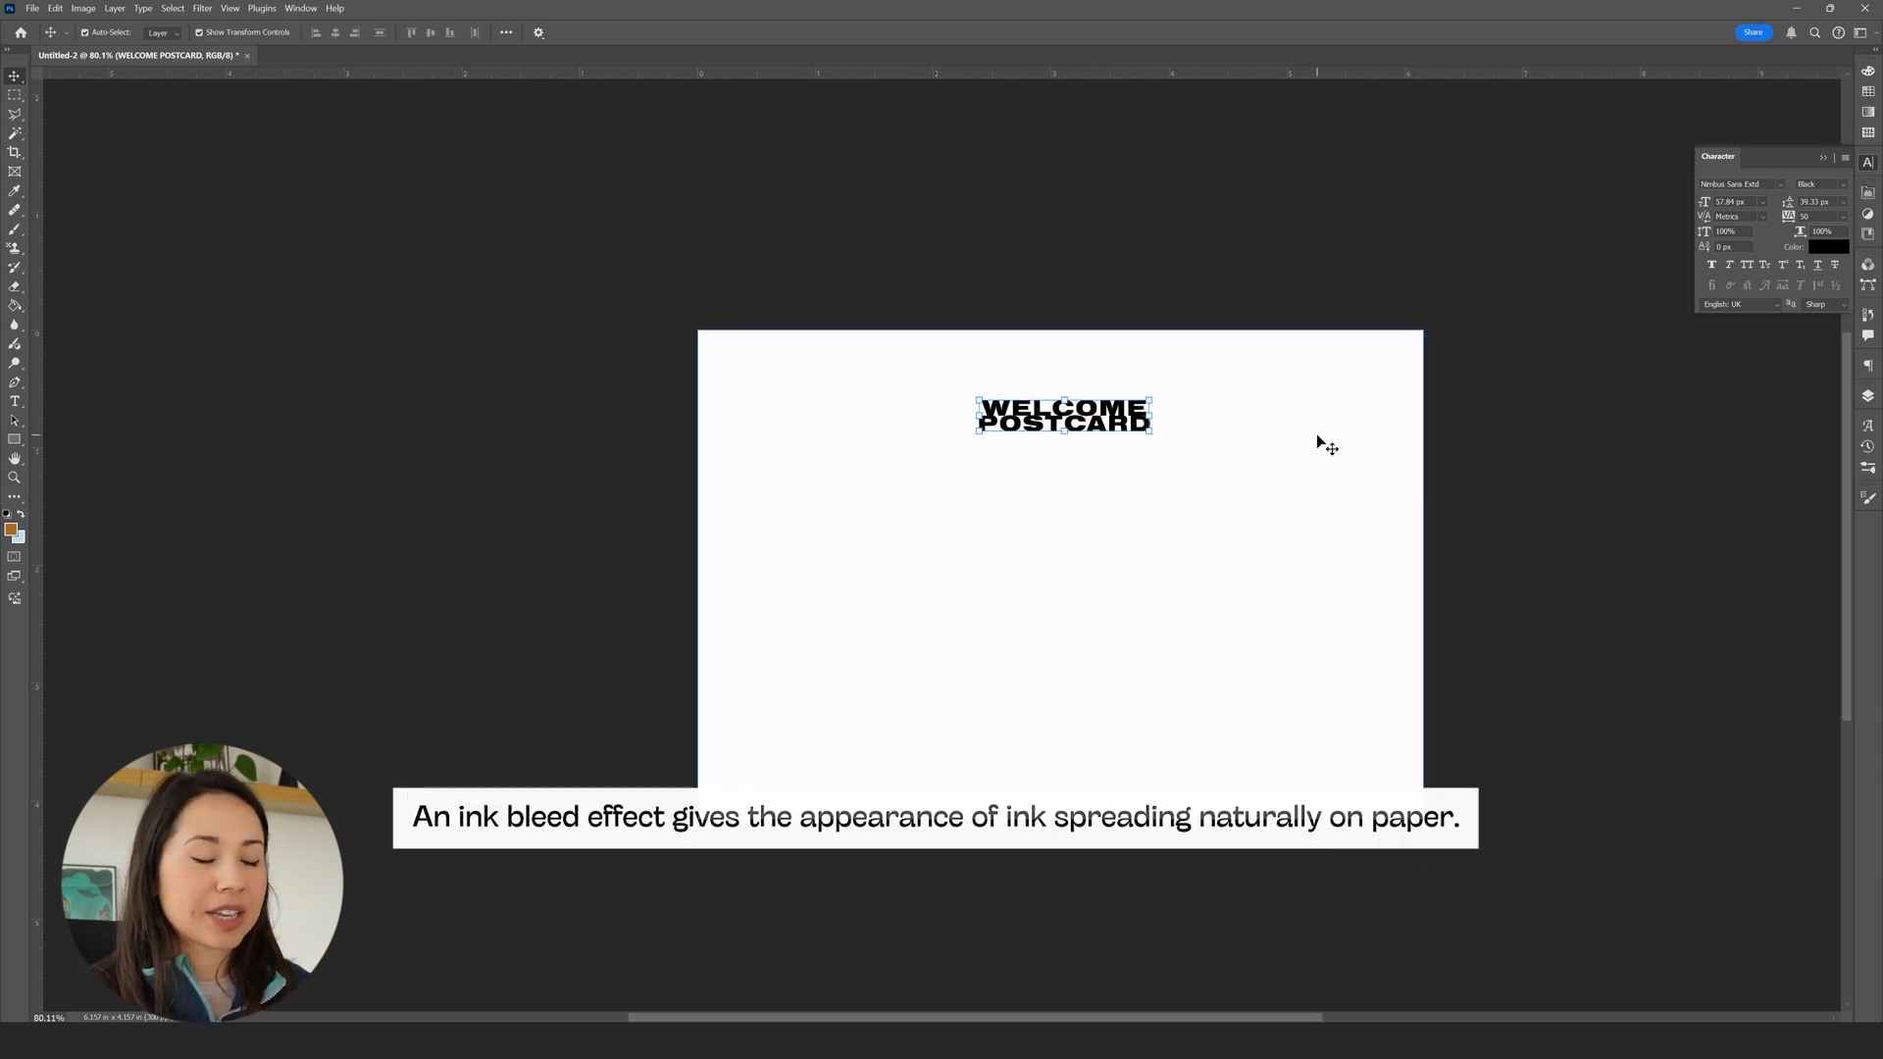
# - Convert the heading to a smart object and apply a Gaussian Blur with a 2.0 px radius
pyautogui.scroll(3, 1282, 416)
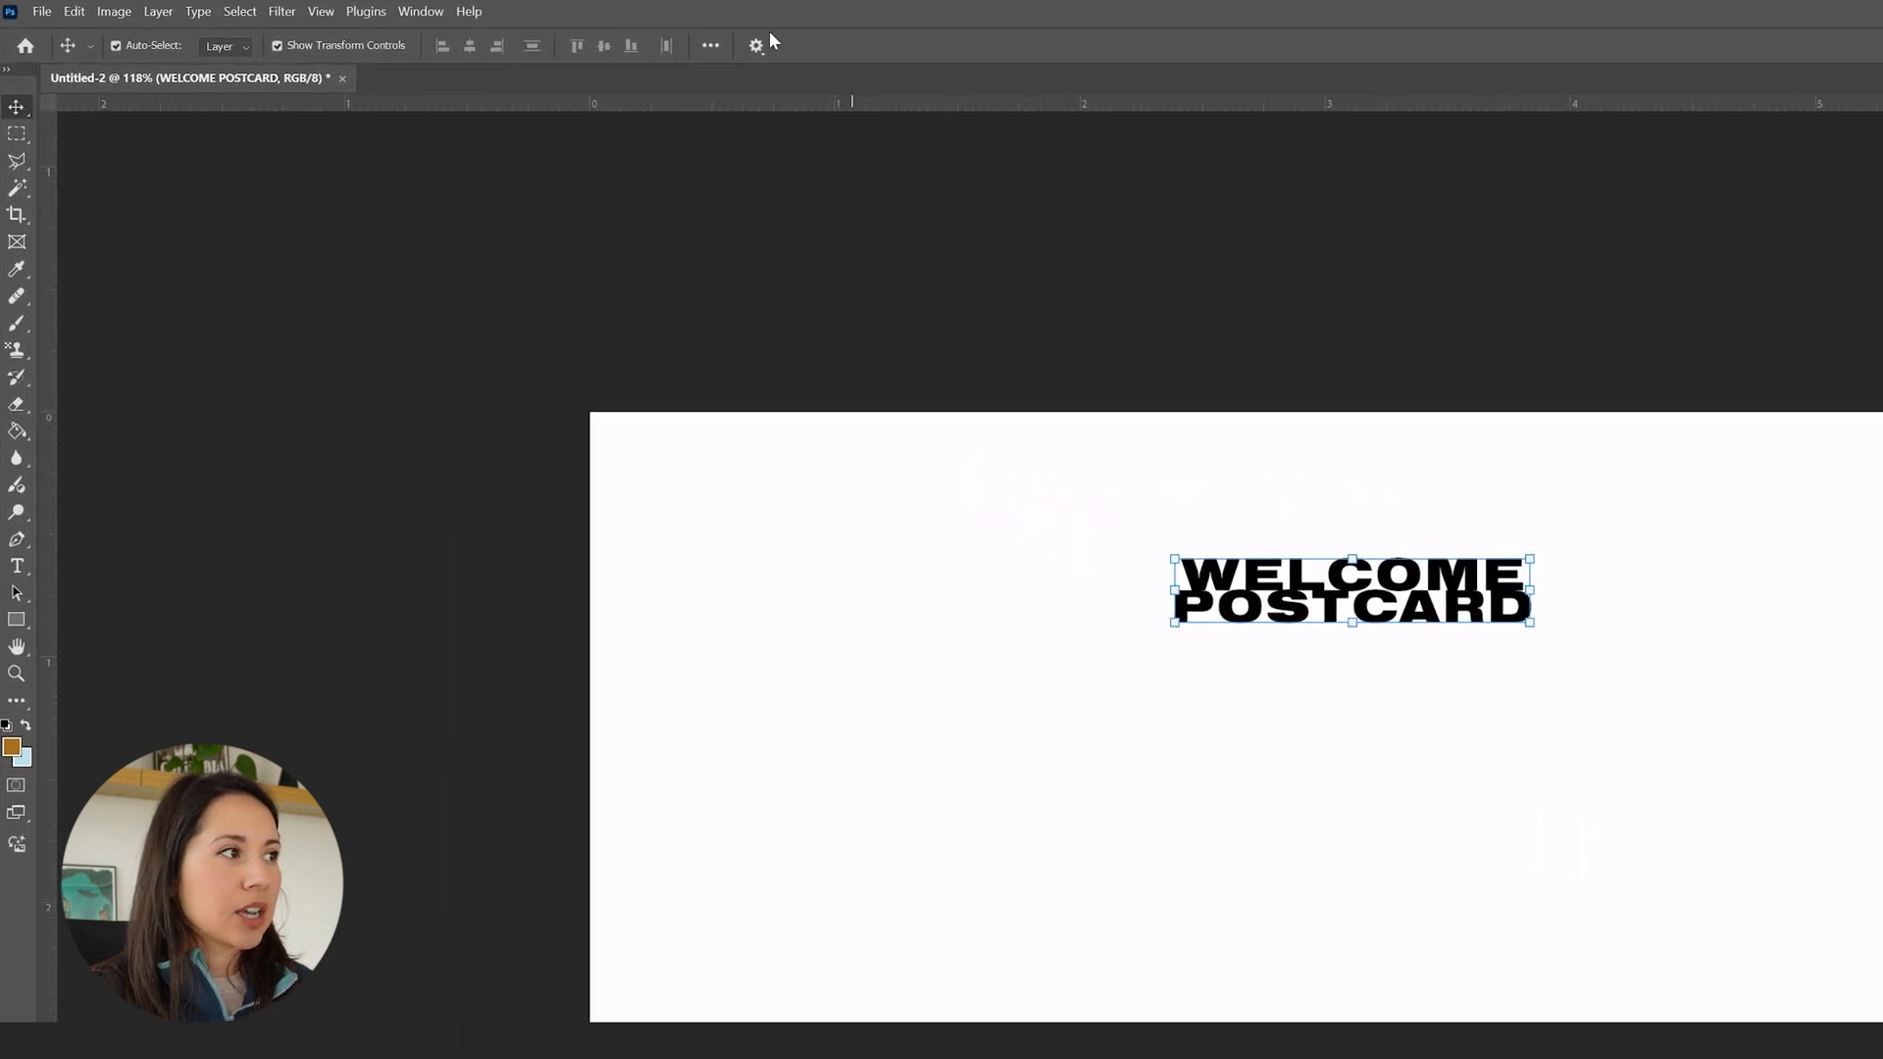
pyautogui.click(317, 12)
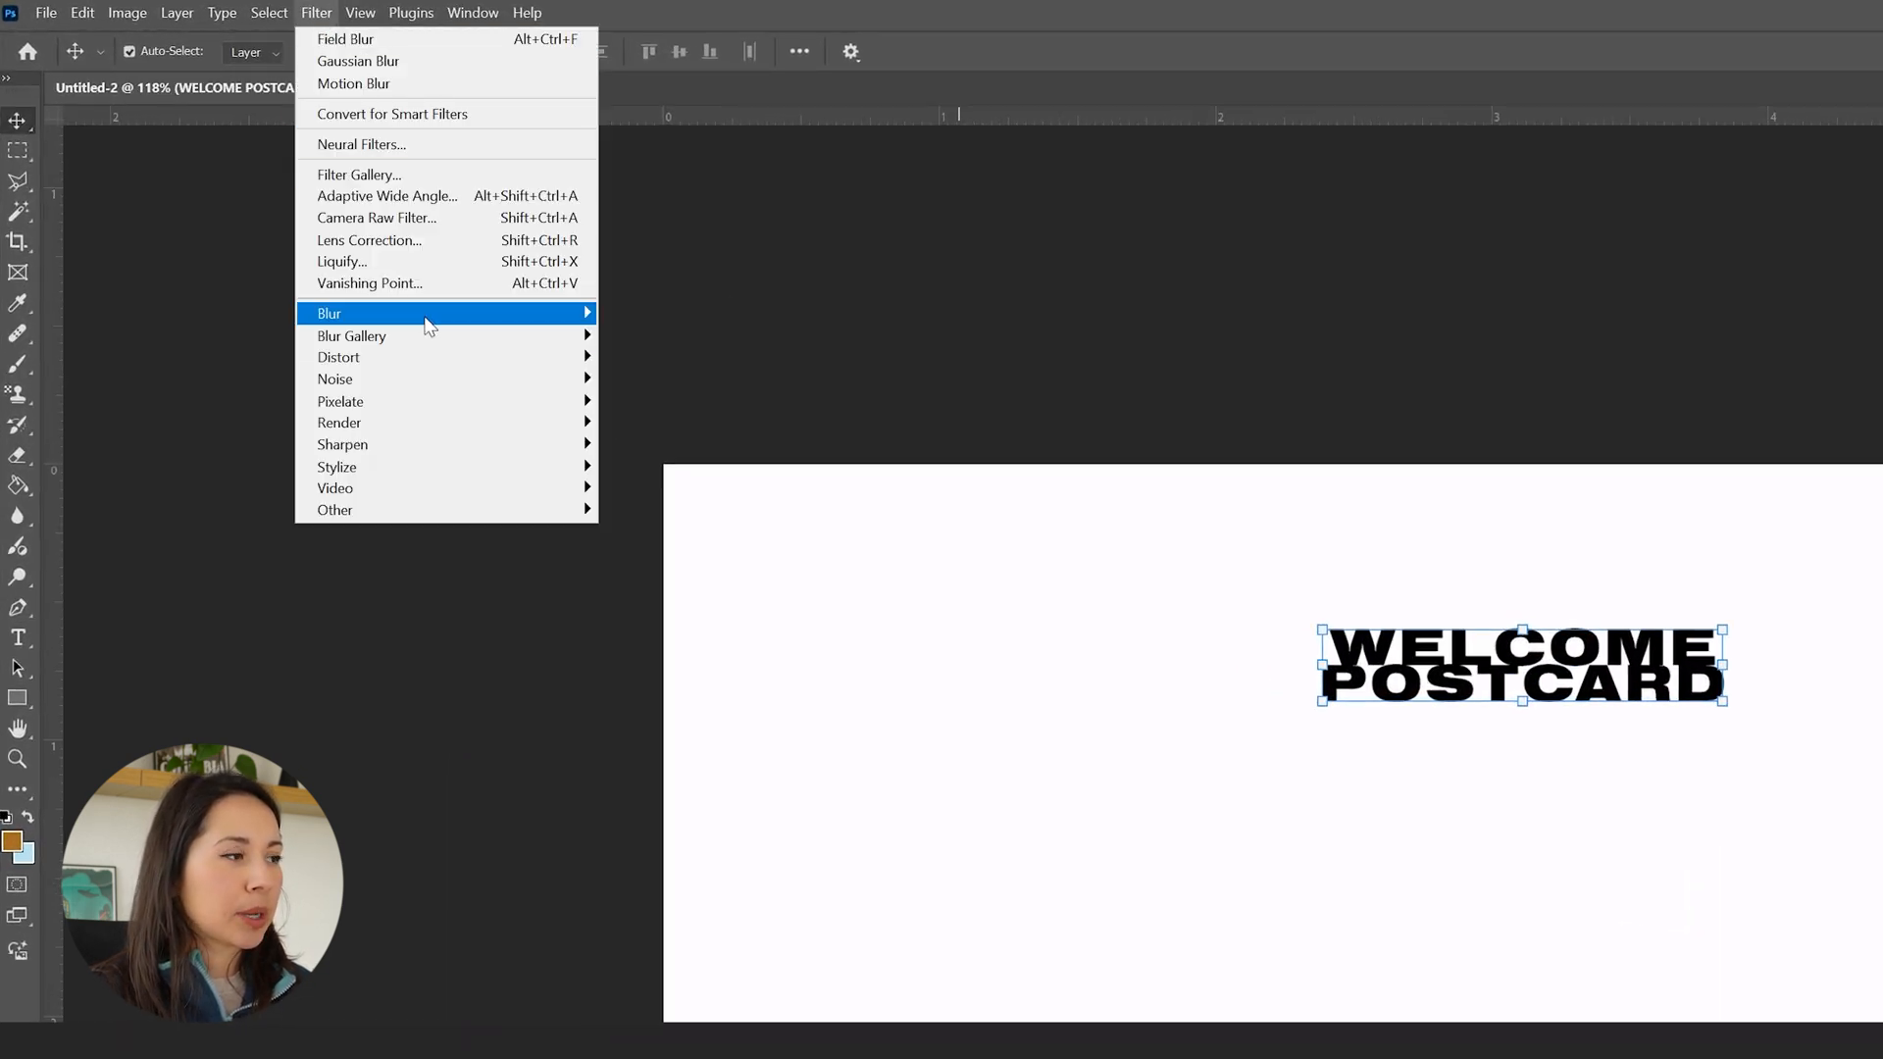
pyautogui.moveTo(429, 323)
pyautogui.click(662, 402)
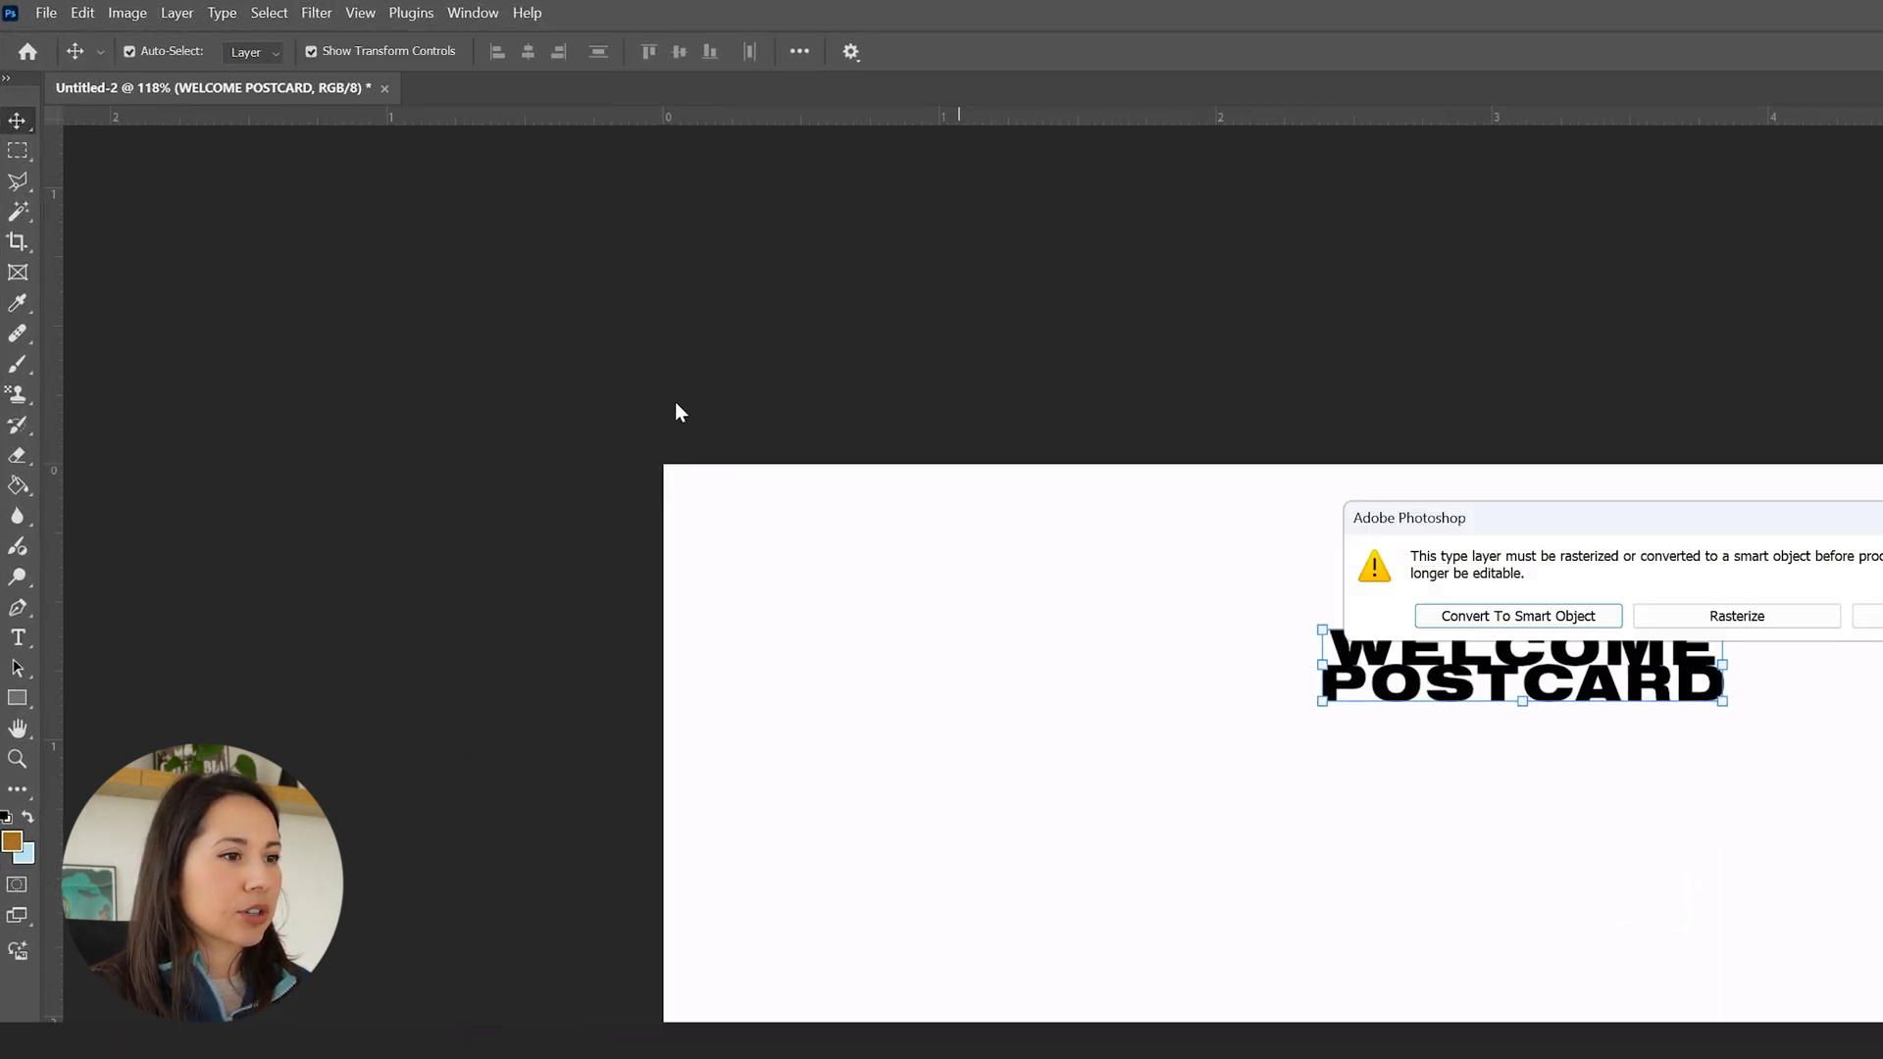
pyautogui.click(1100, 449)
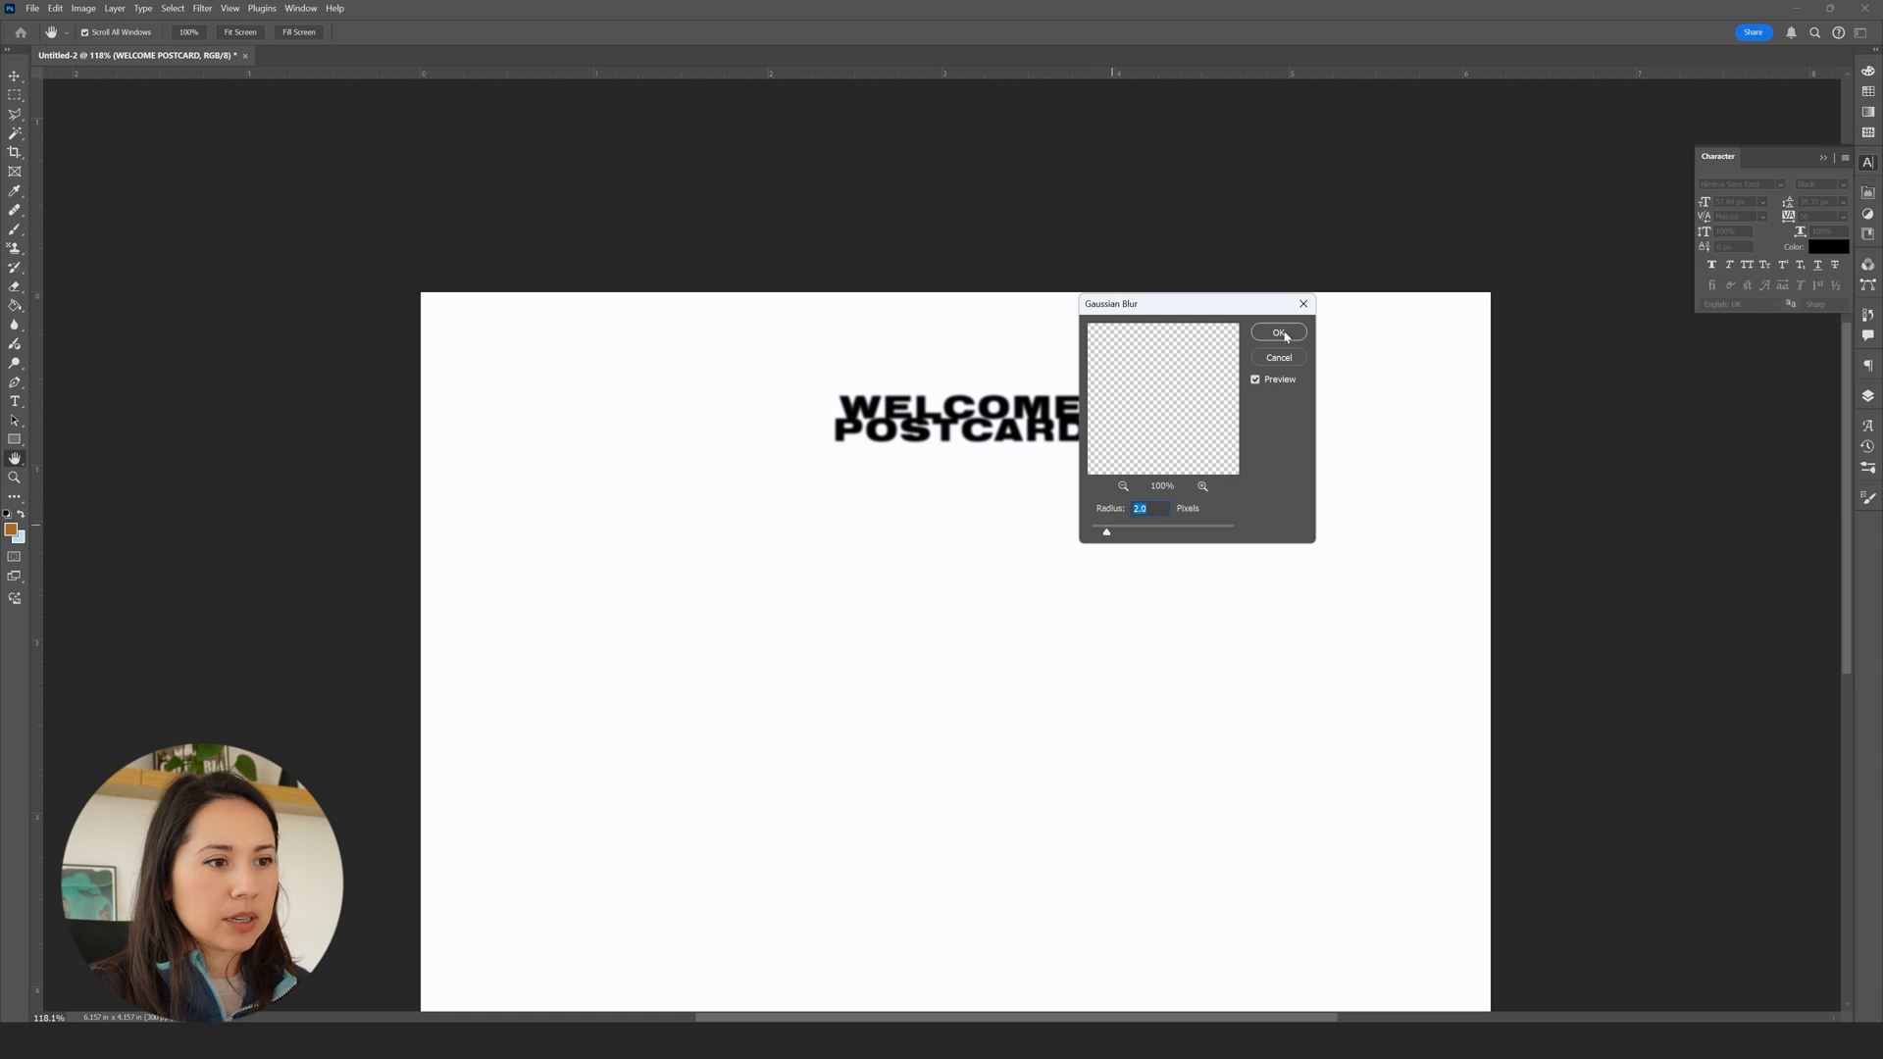
pyautogui.click(1285, 336)
# - Add a Threshold adjustment layer over the blurred heading and set its level to about 154
pyautogui.scroll(4, 1249, 415)
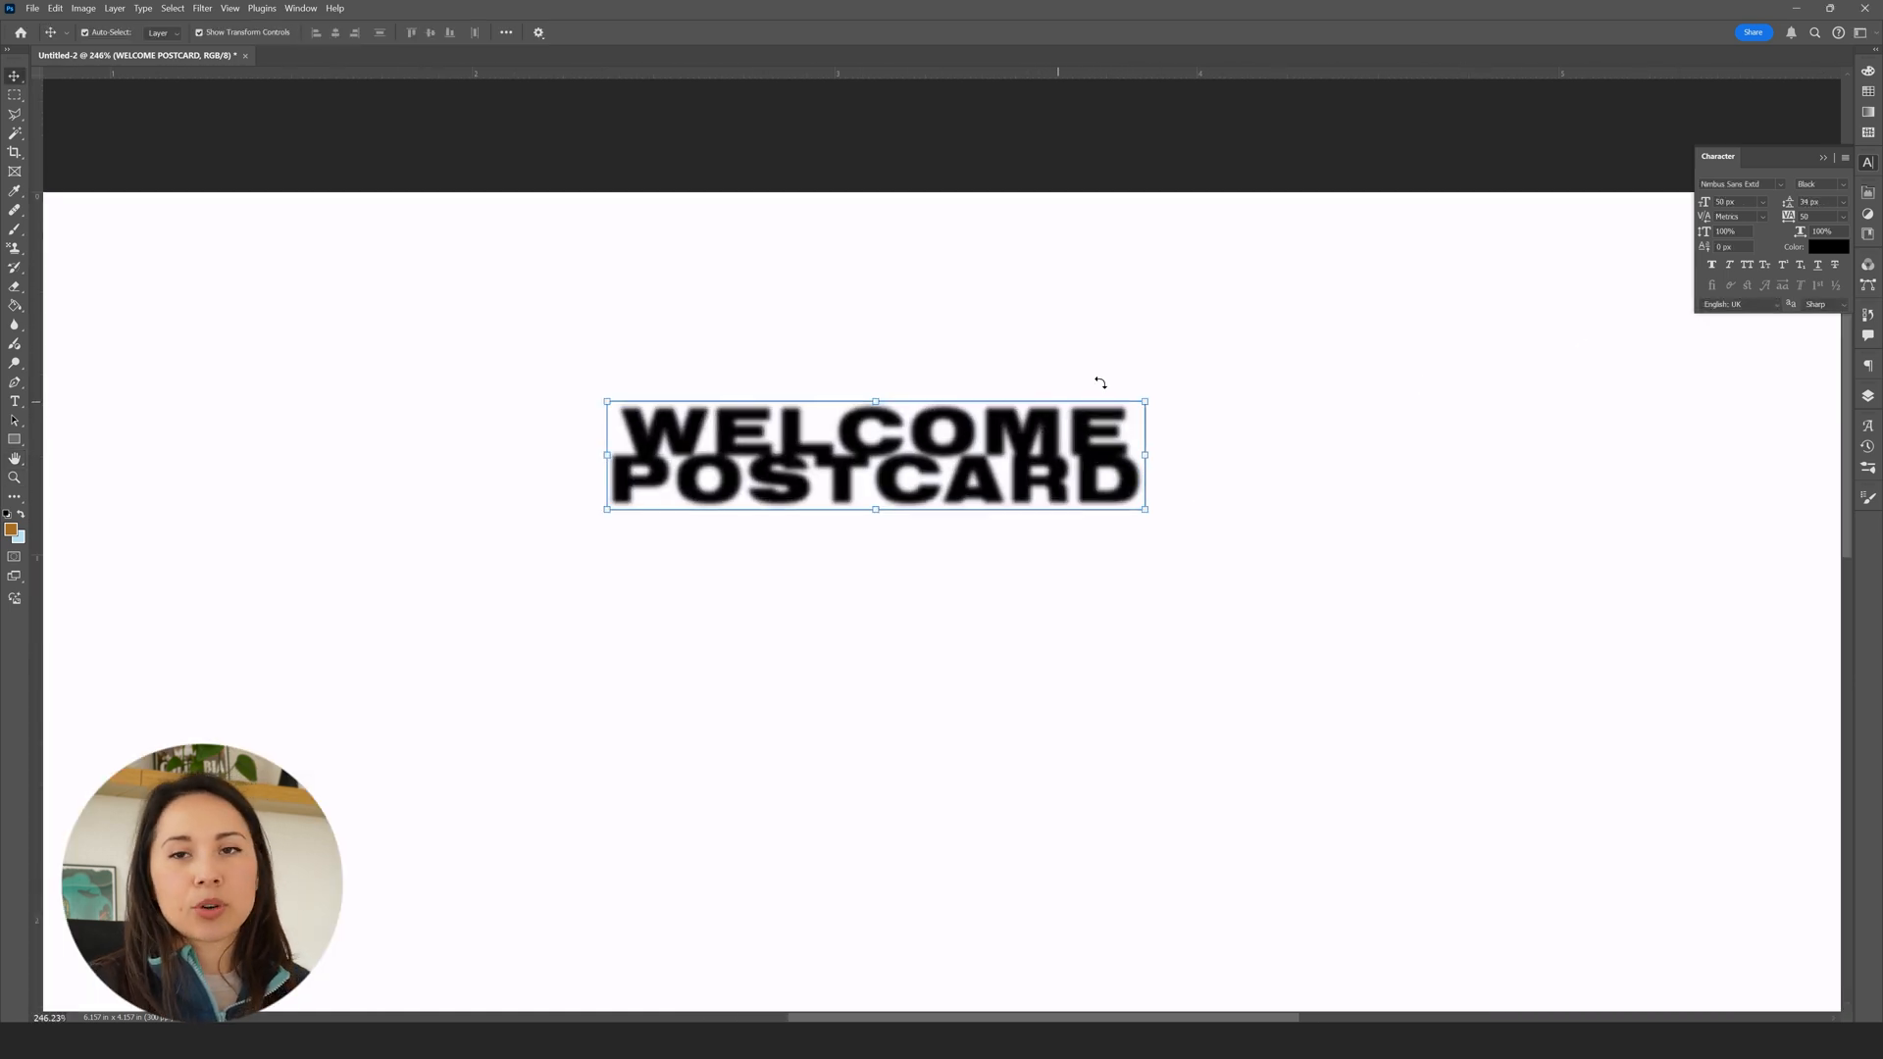
pyautogui.click(1868, 195)
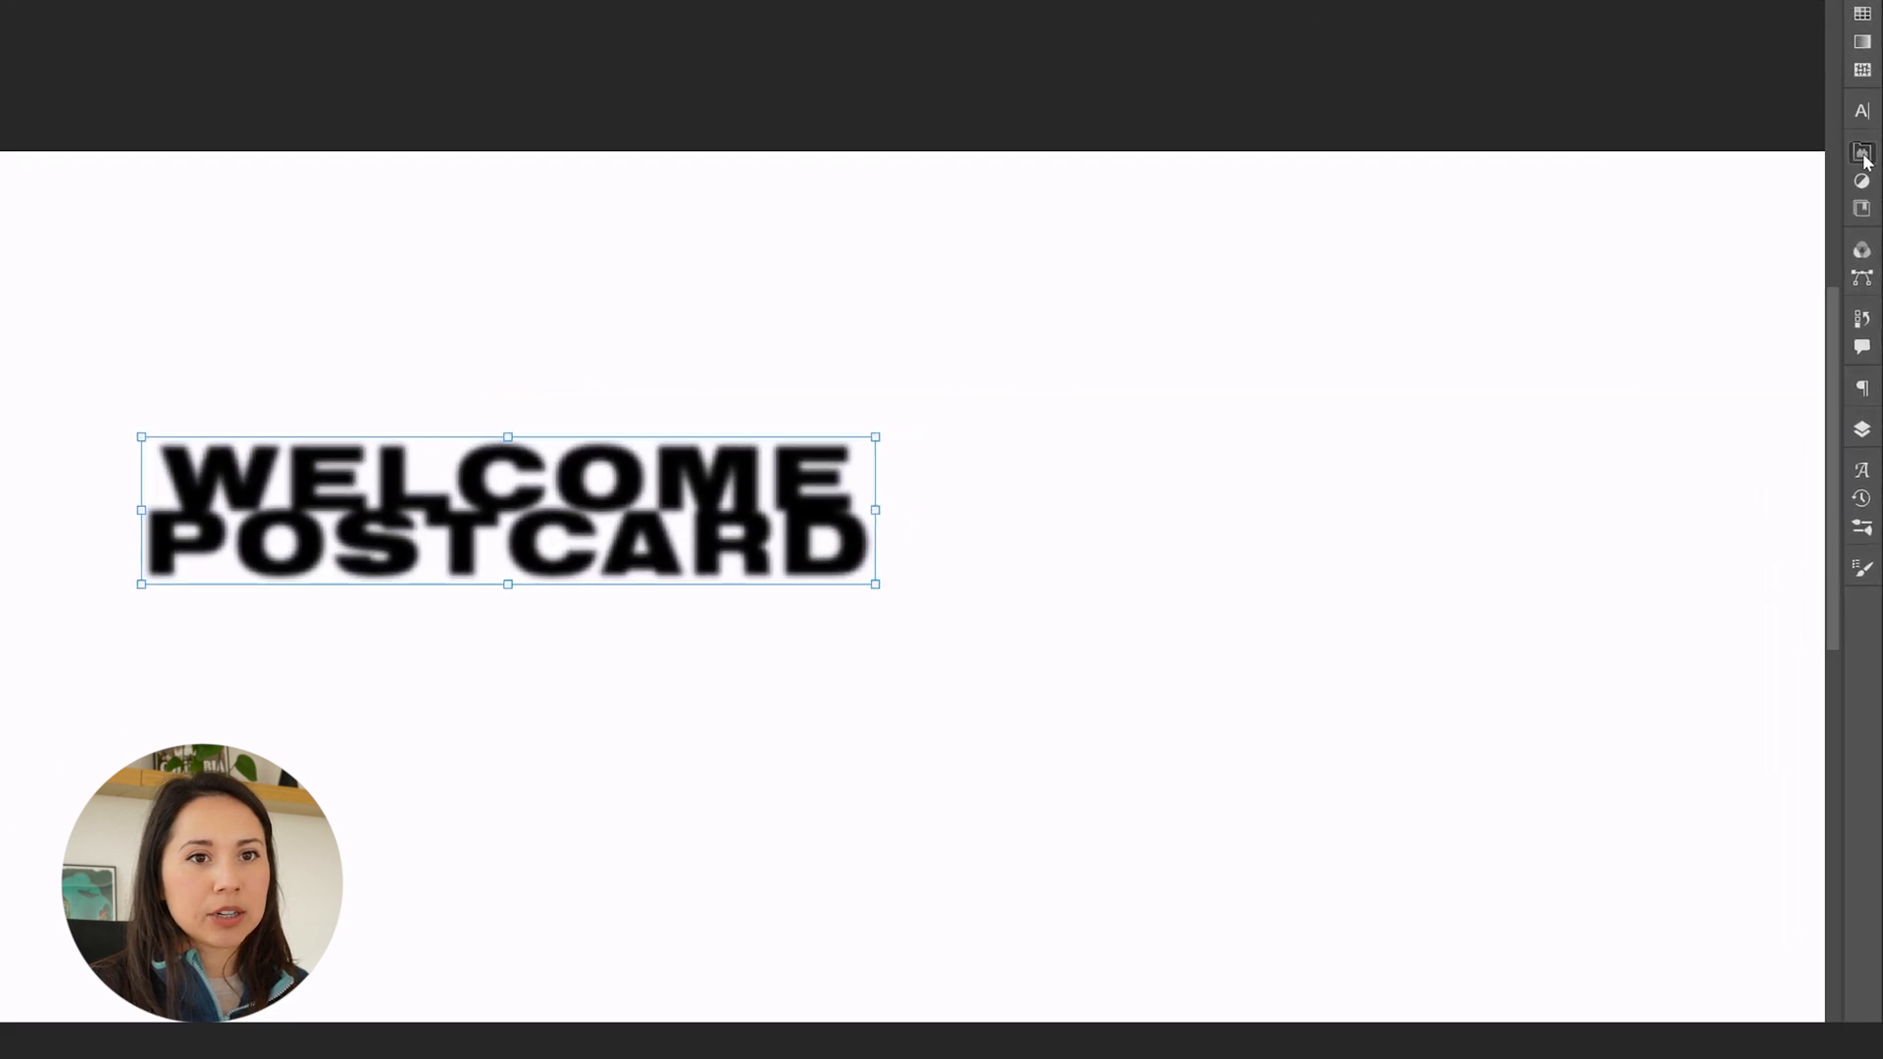
pyautogui.click(1674, 148)
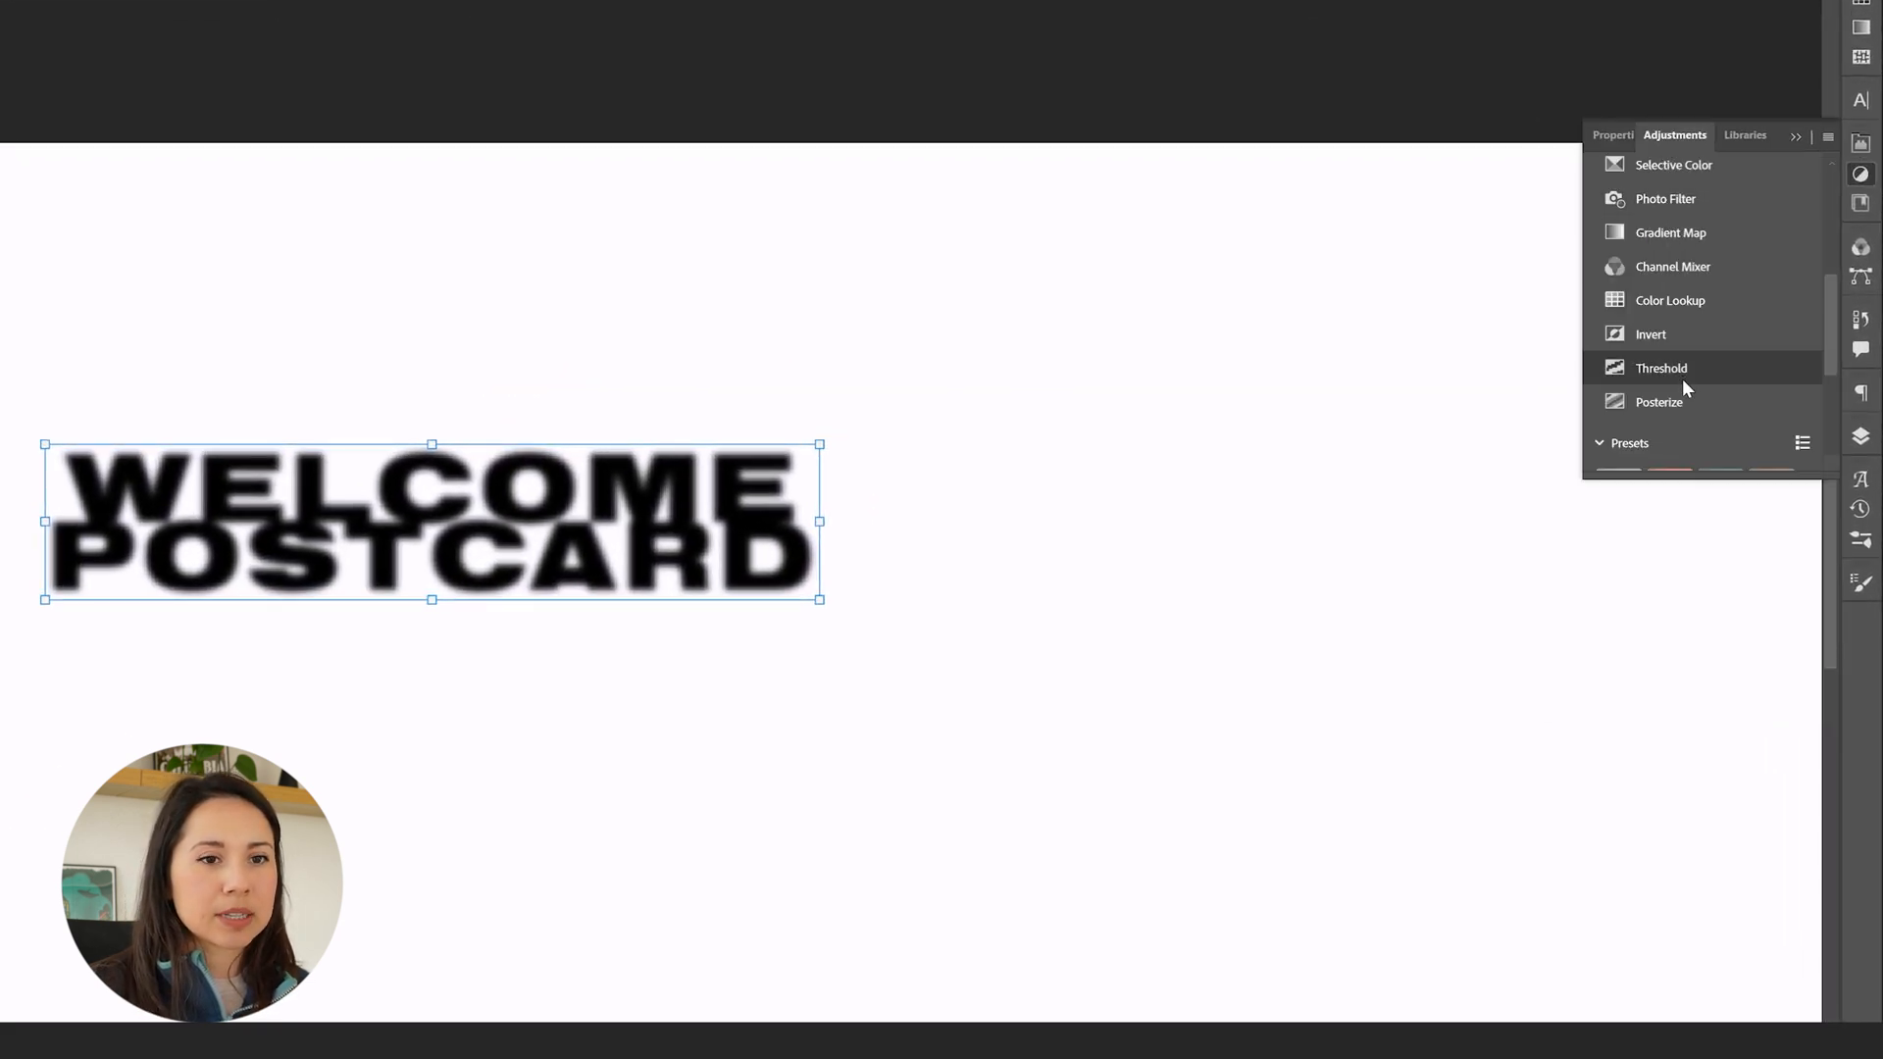
pyautogui.click(1661, 369)
pyautogui.moveTo(1682, 325)
pyautogui.mouseDown()
pyautogui.moveTo(1762, 309)
pyautogui.moveTo(1710, 320)
pyautogui.mouseUp()
pyautogui.click(564, 509)
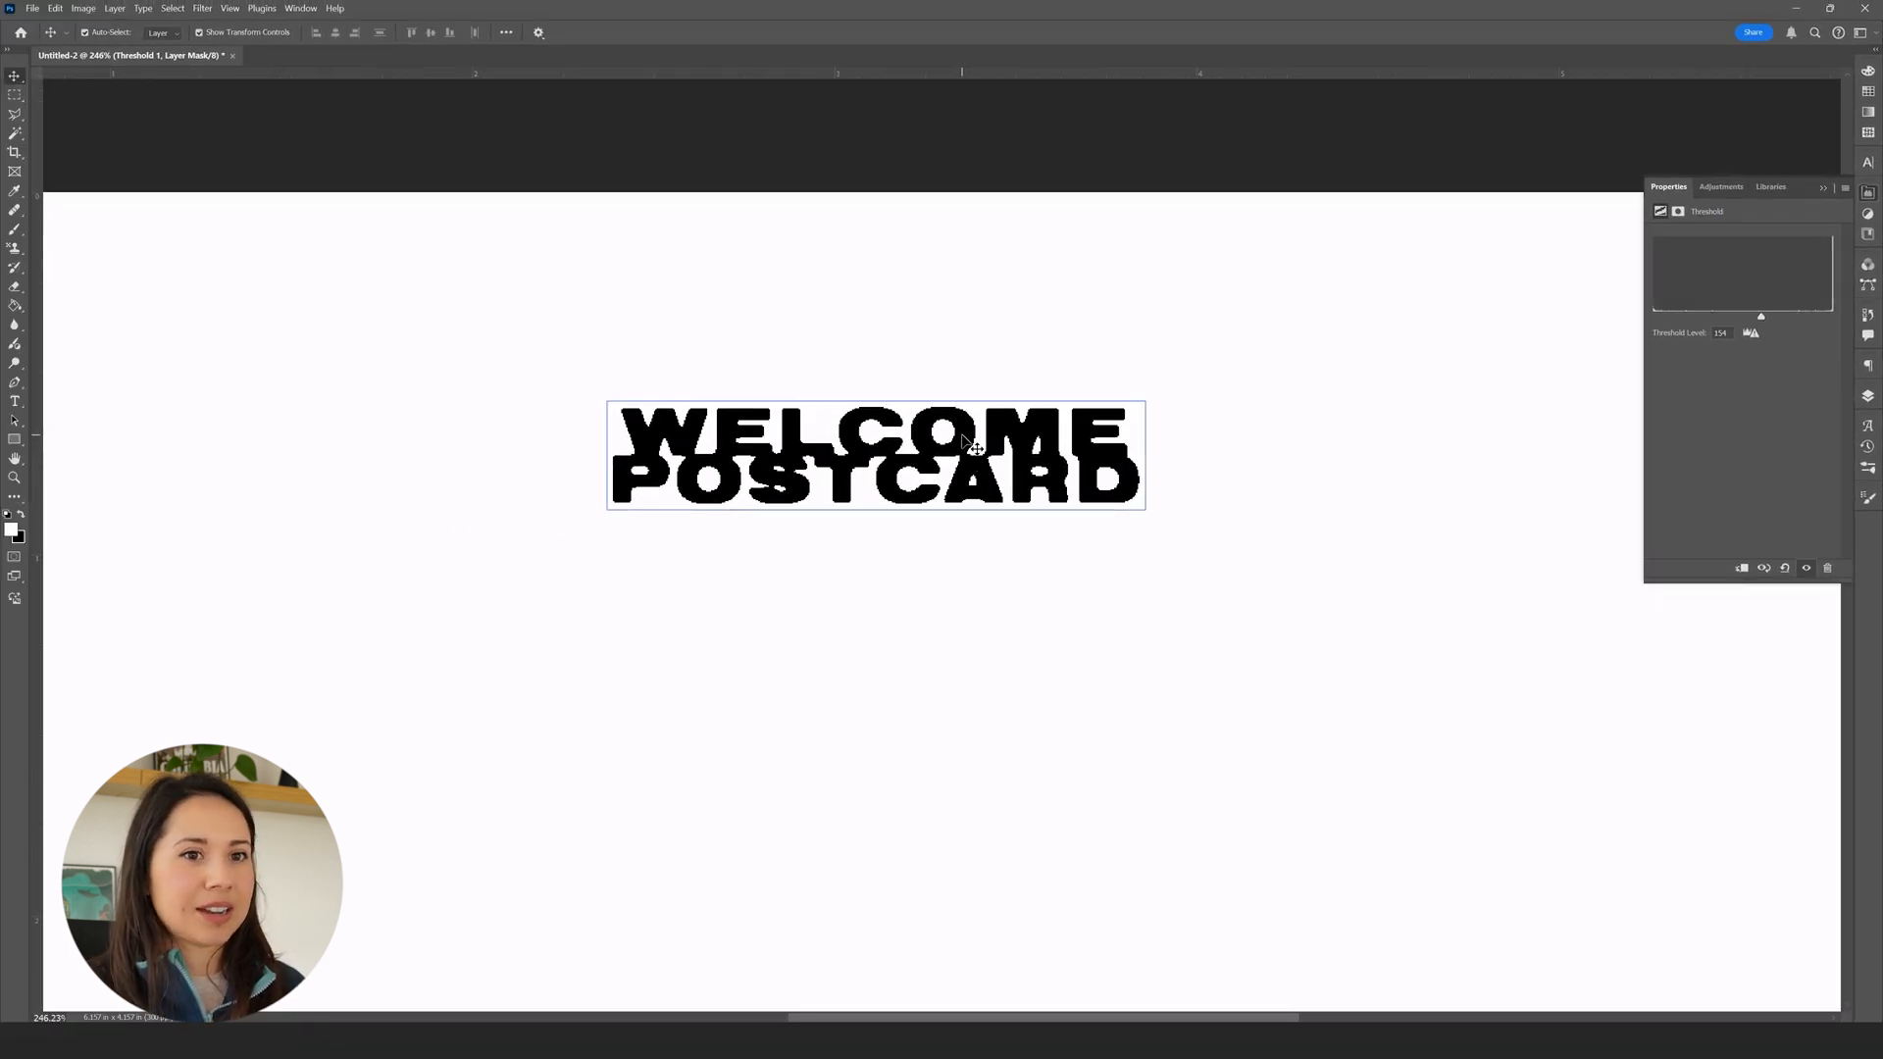
# - Start a Field Blur on the WELCOME POSTCARD layer and set a light blur pin at the text's centre
pyautogui.click(1089, 481)
pyautogui.press('z')
pyautogui.moveTo(1306, 494); pyautogui.dragTo(1303, 495)
pyautogui.press('v')
pyautogui.click(1869, 397)
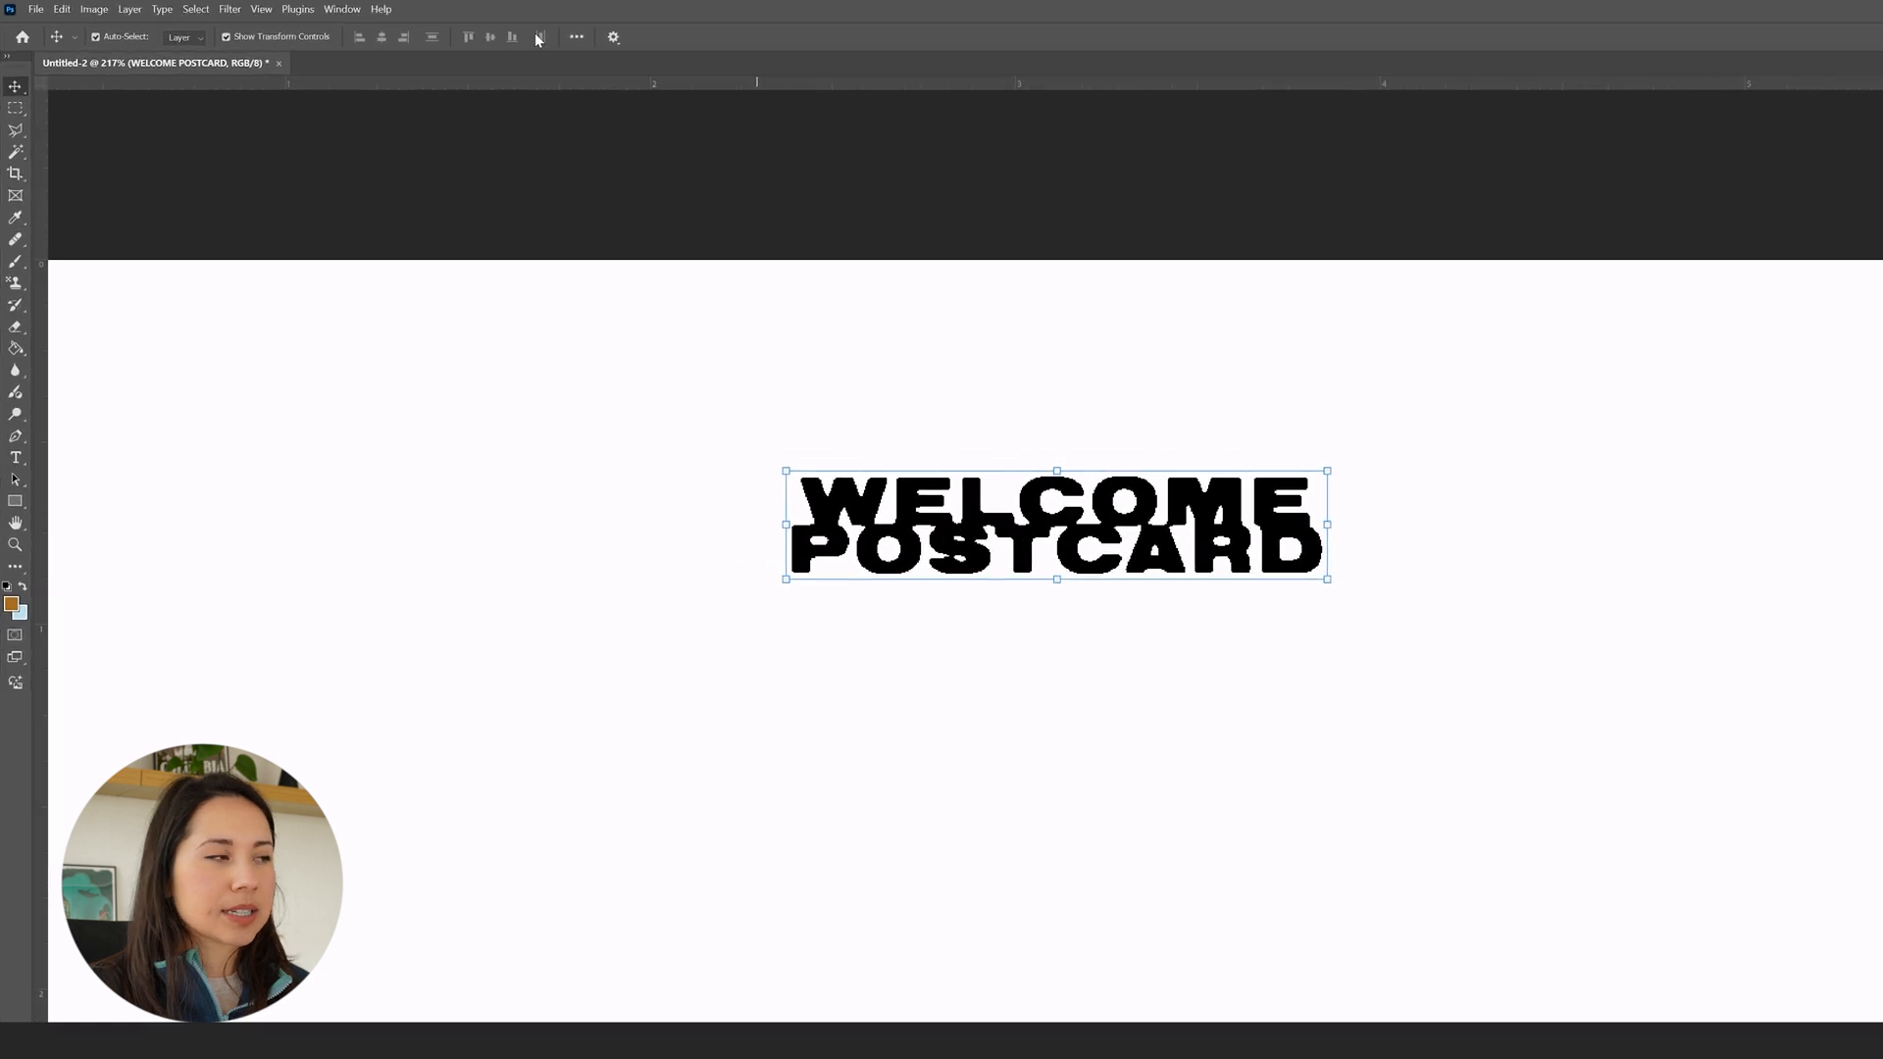
pyautogui.click(280, 11)
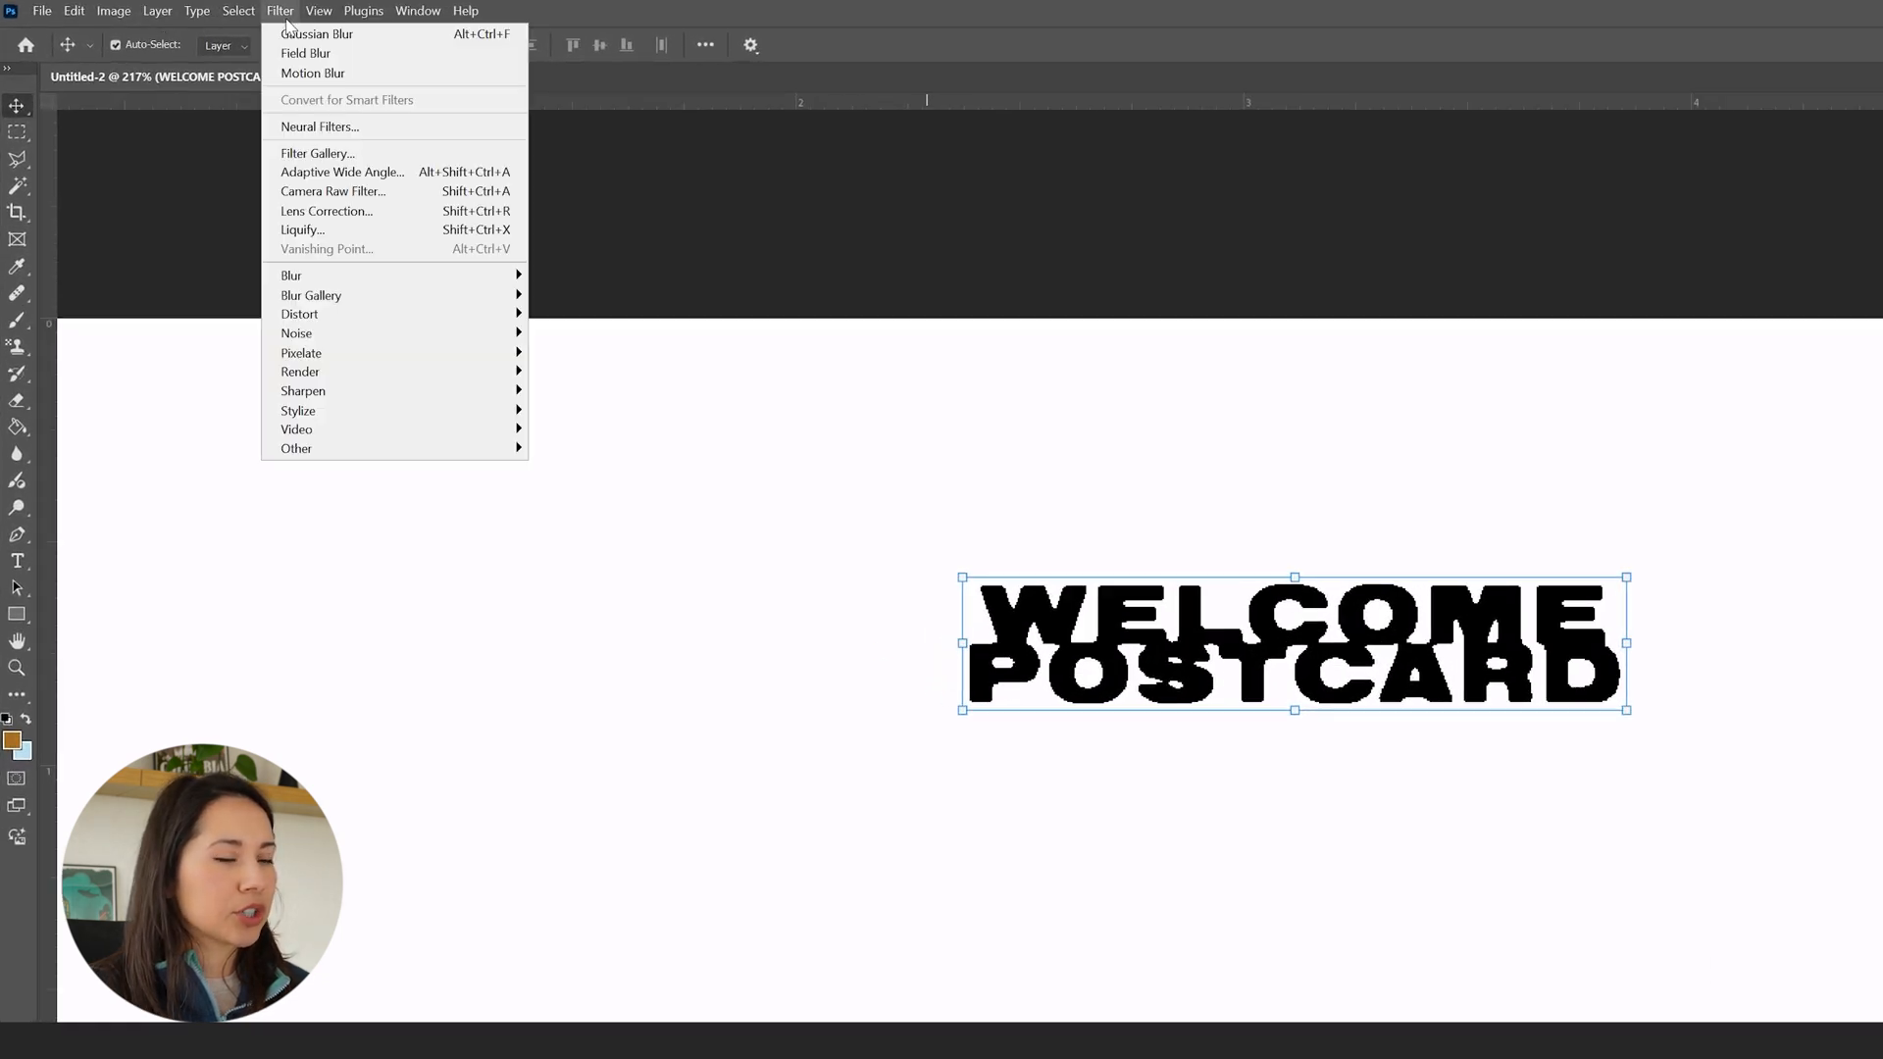
pyautogui.moveTo(368, 297)
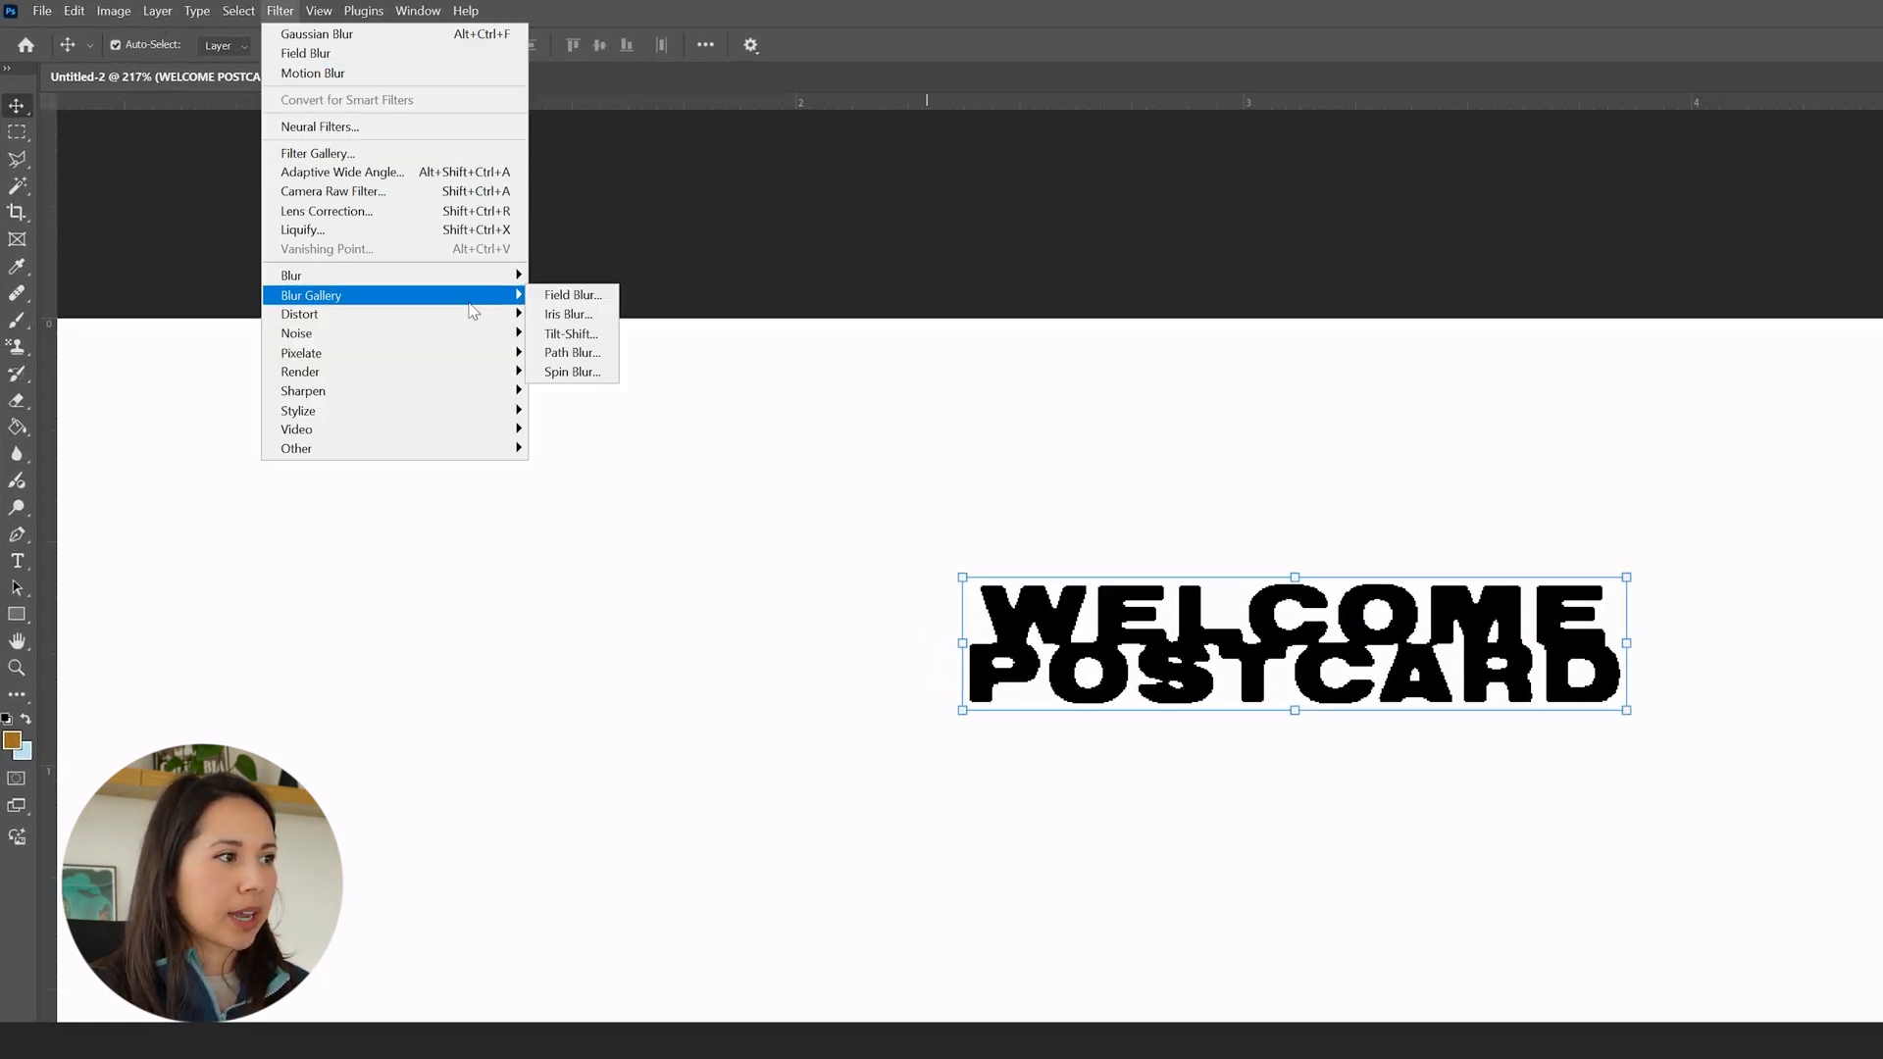
pyautogui.click(573, 295)
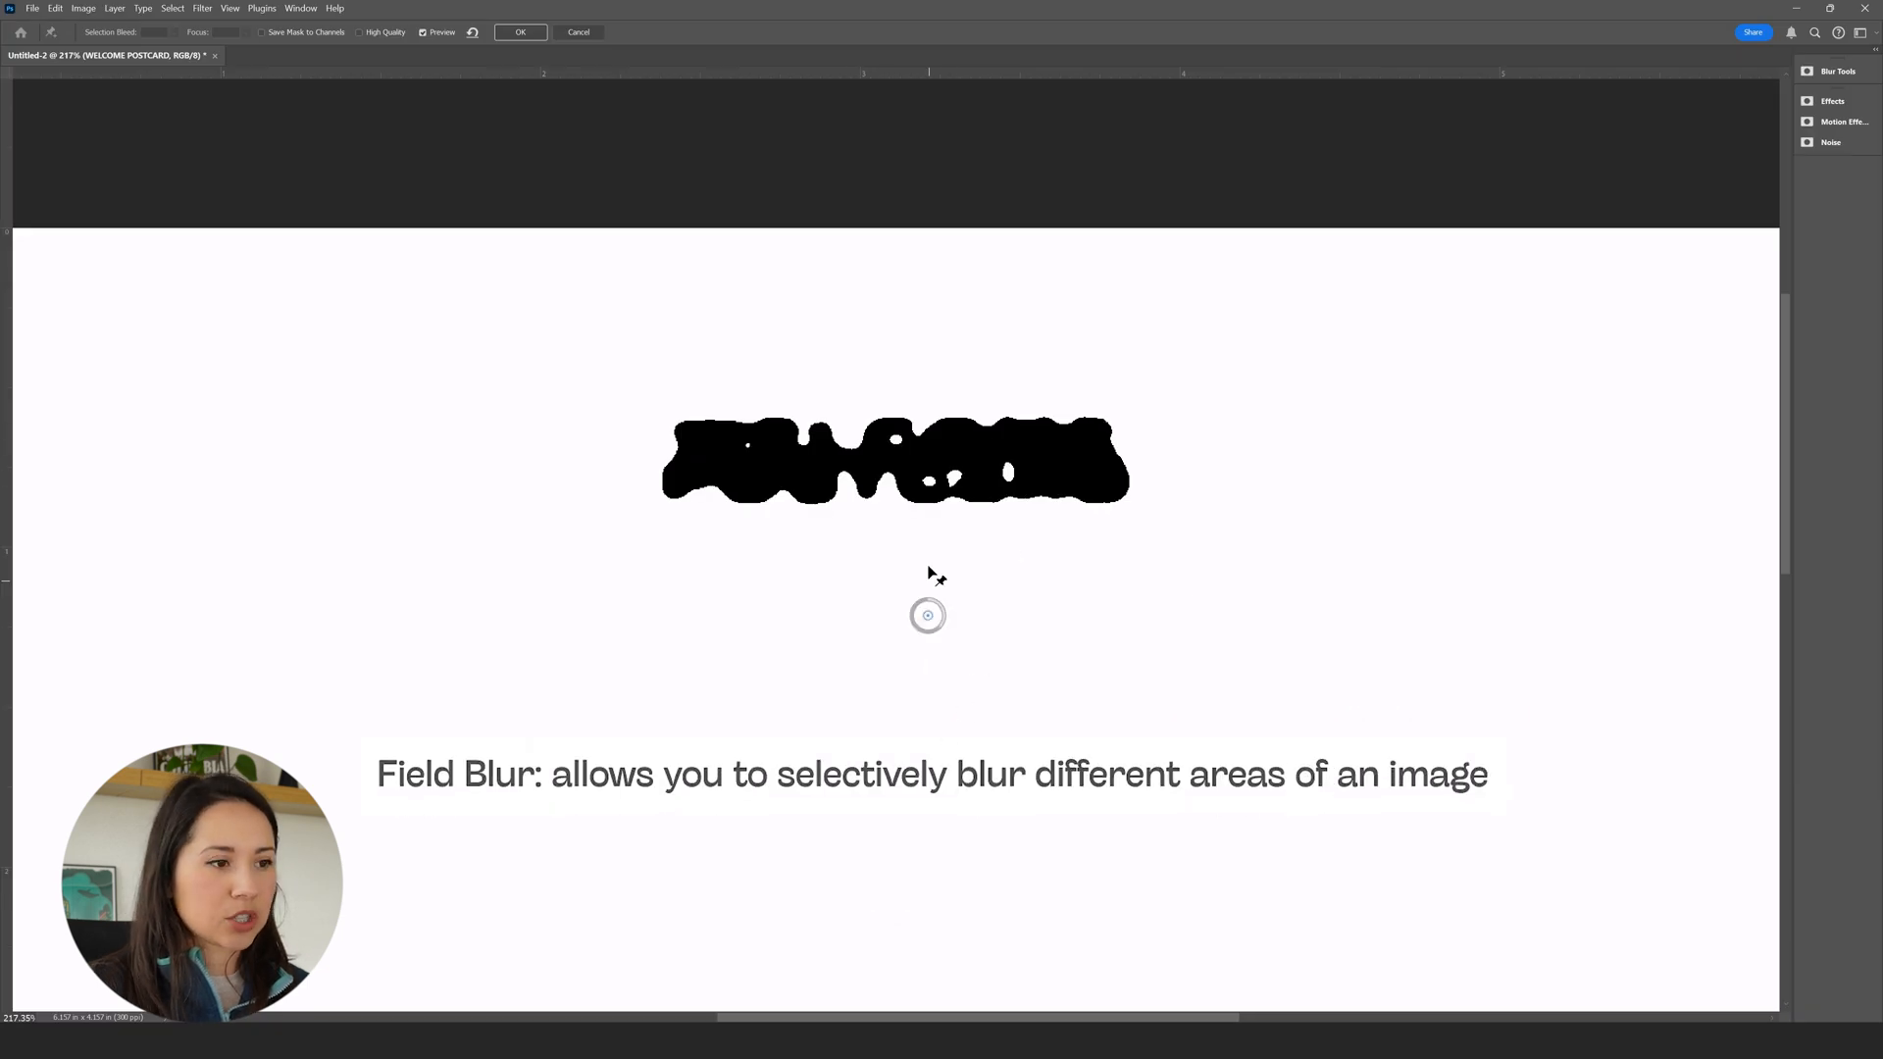
pyautogui.moveTo(914, 475); pyautogui.dragTo(920, 451)
# - Add lightly blurred Field Blur pins on the final E and the W of WELCOME
pyautogui.click(1080, 438)
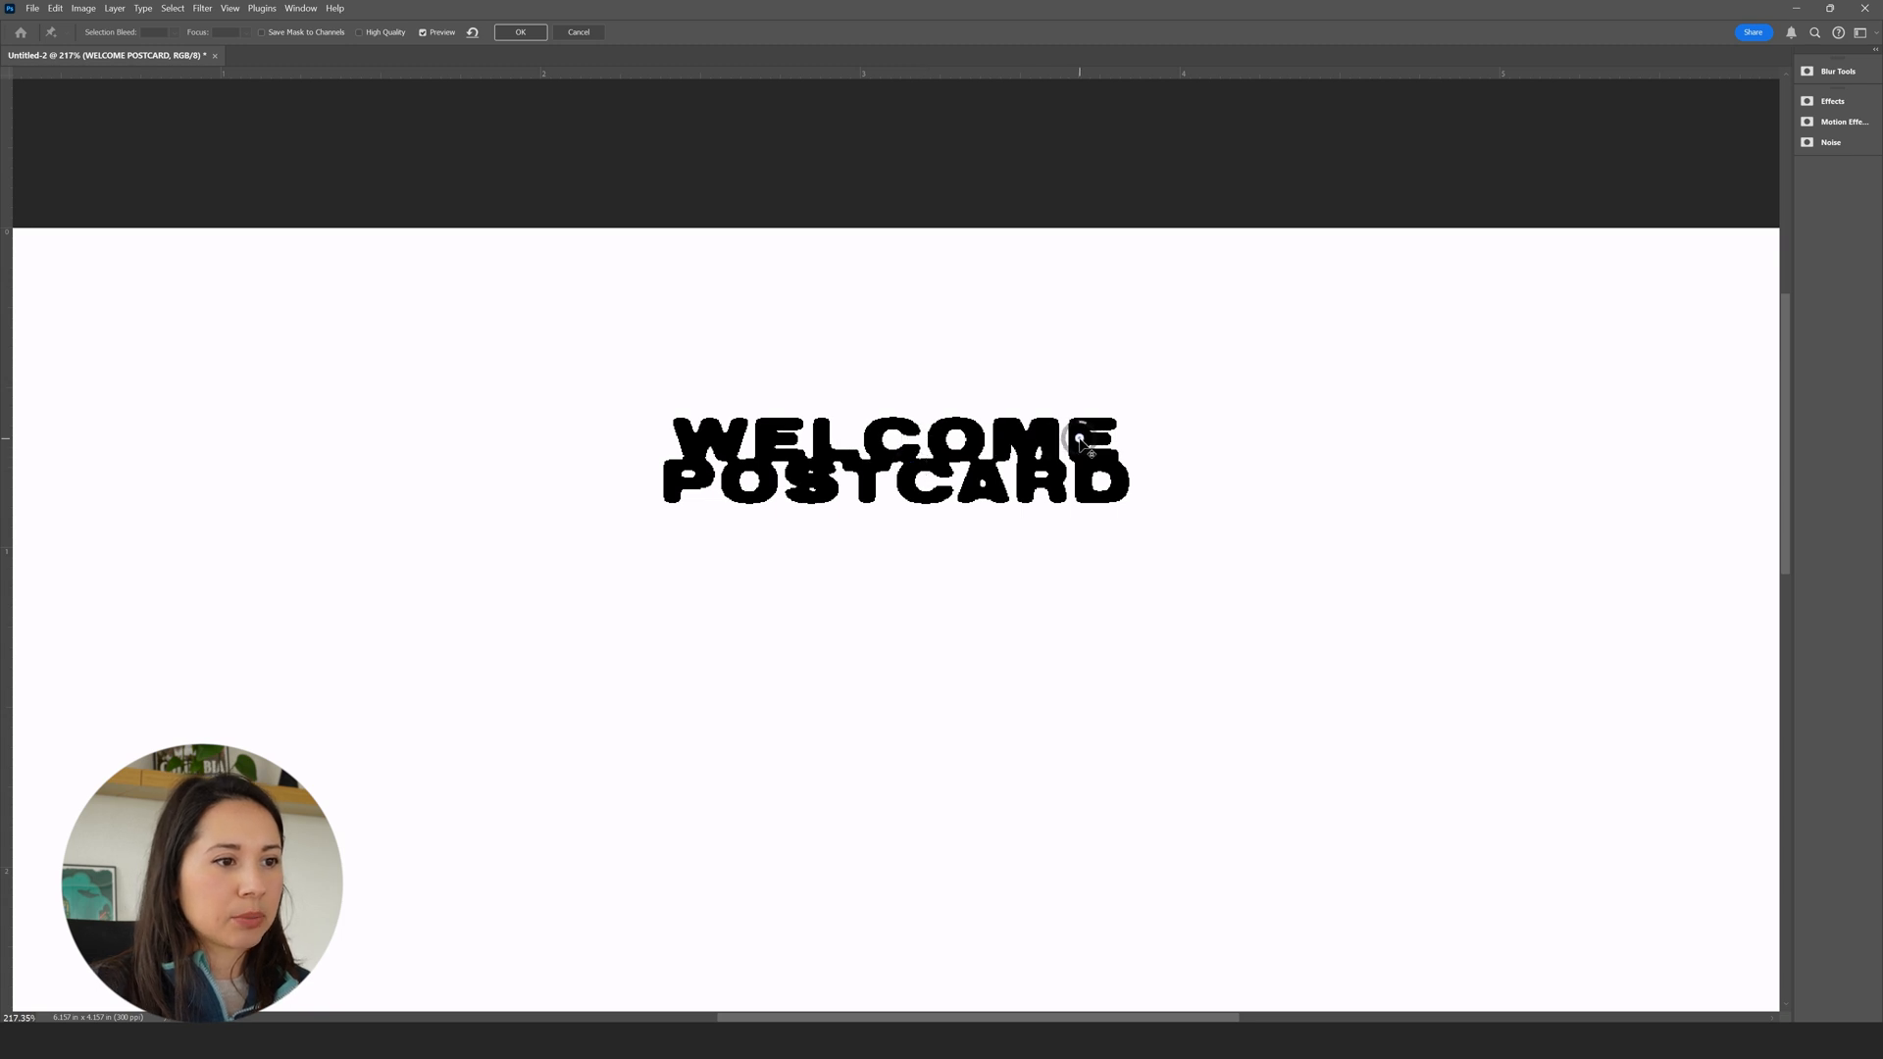
pyautogui.moveTo(1086, 432); pyautogui.dragTo(1090, 430)
pyautogui.click(694, 444)
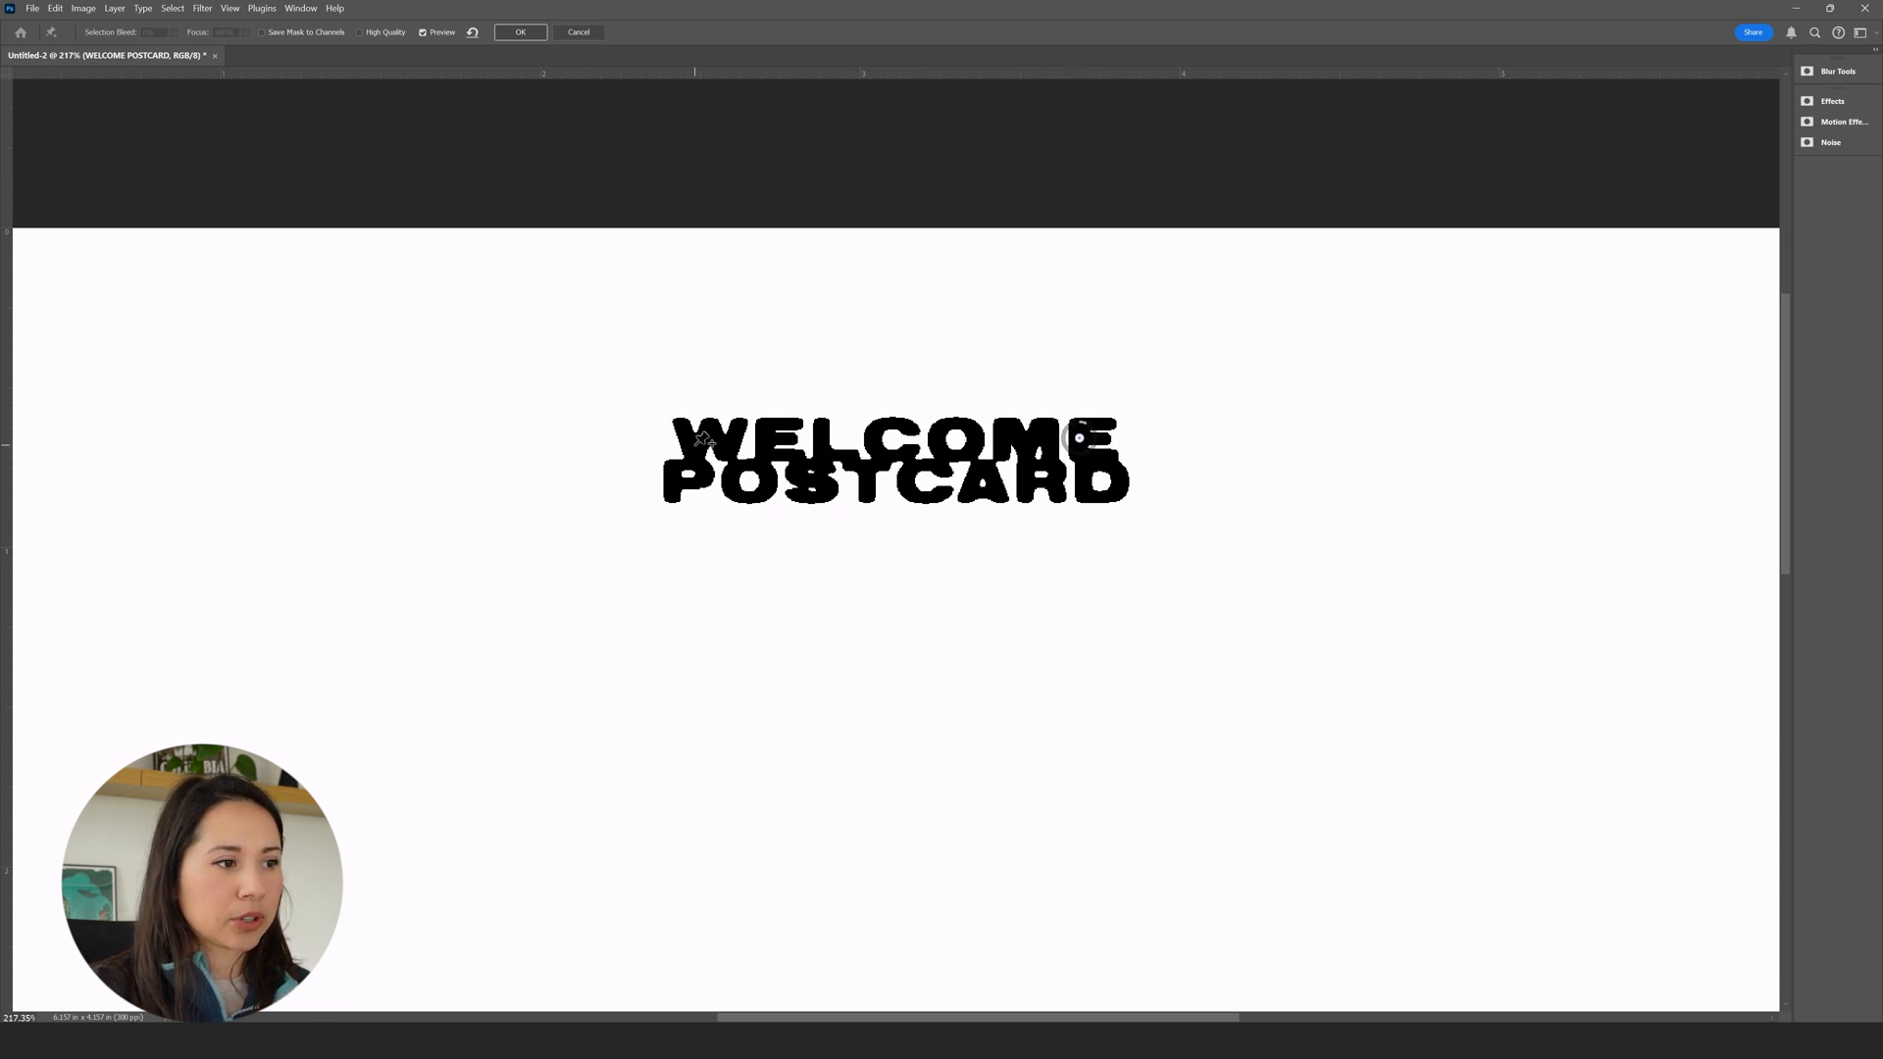
pyautogui.moveTo(702, 435); pyautogui.dragTo(708, 437)
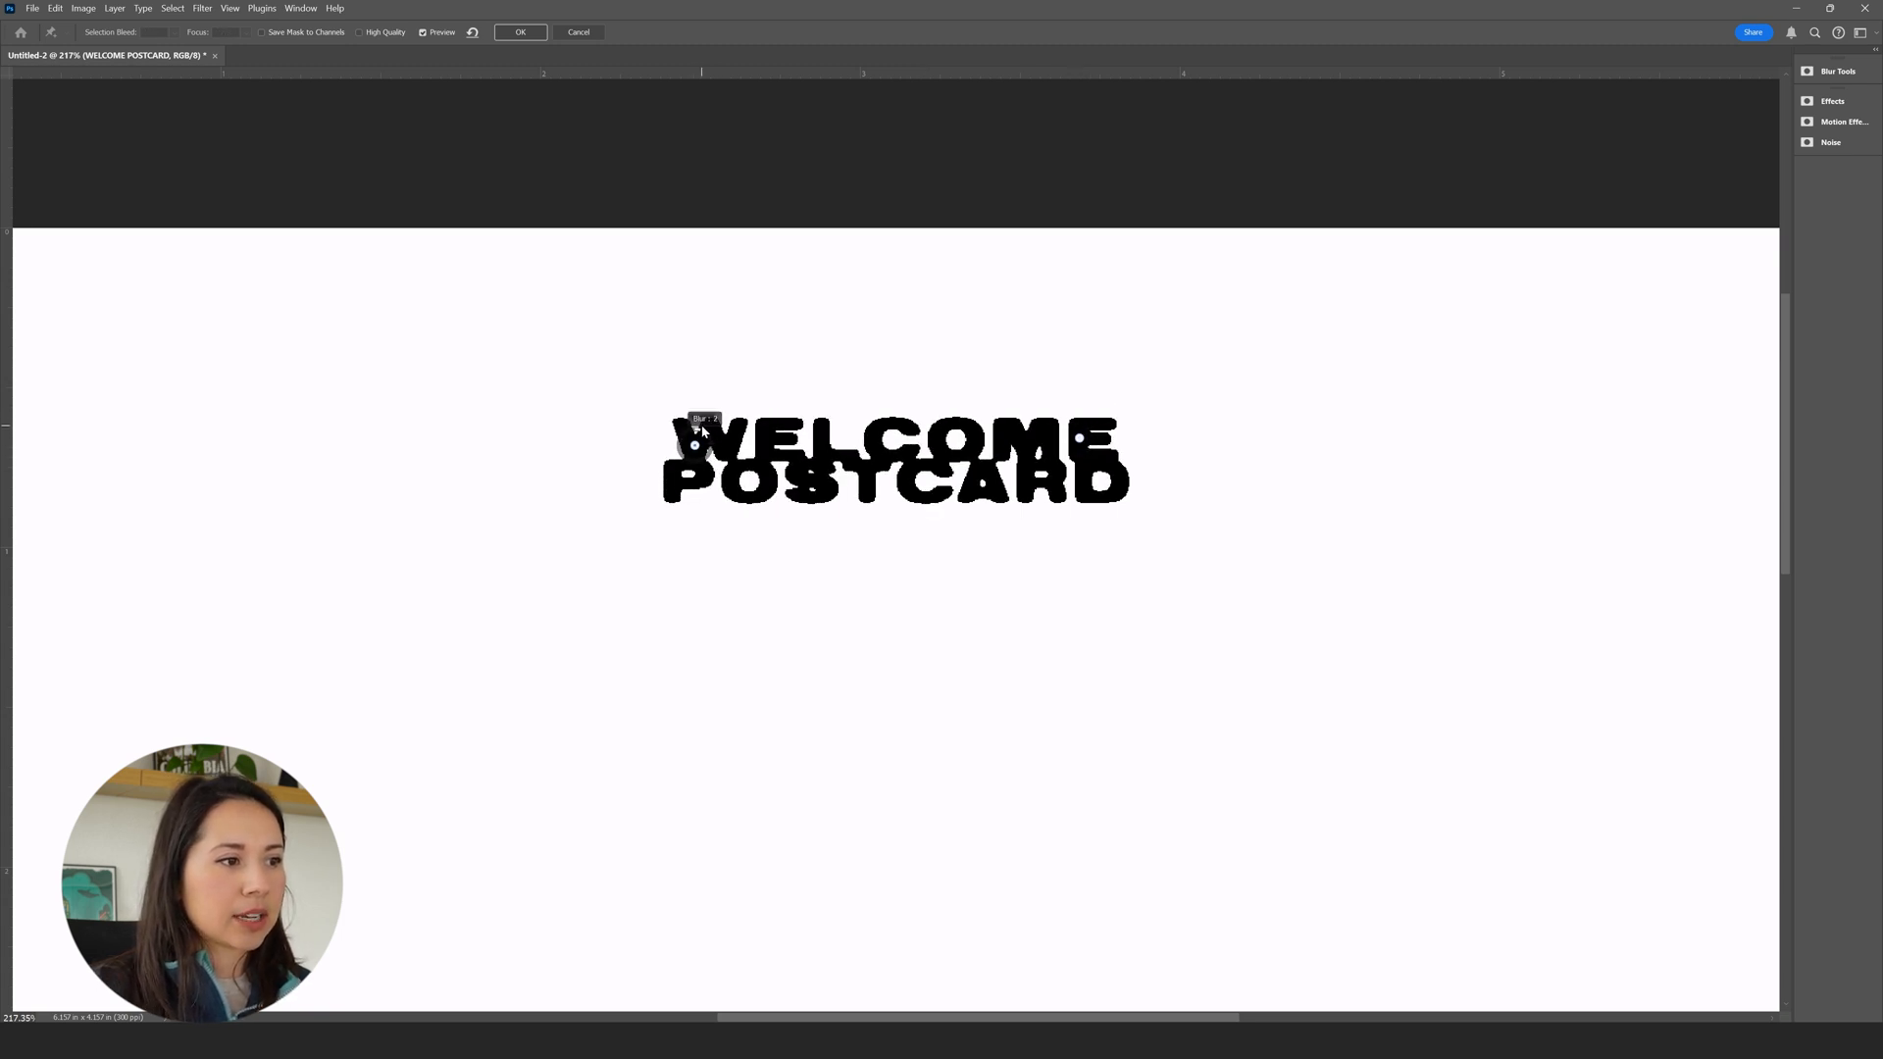
pyautogui.click(926, 461)
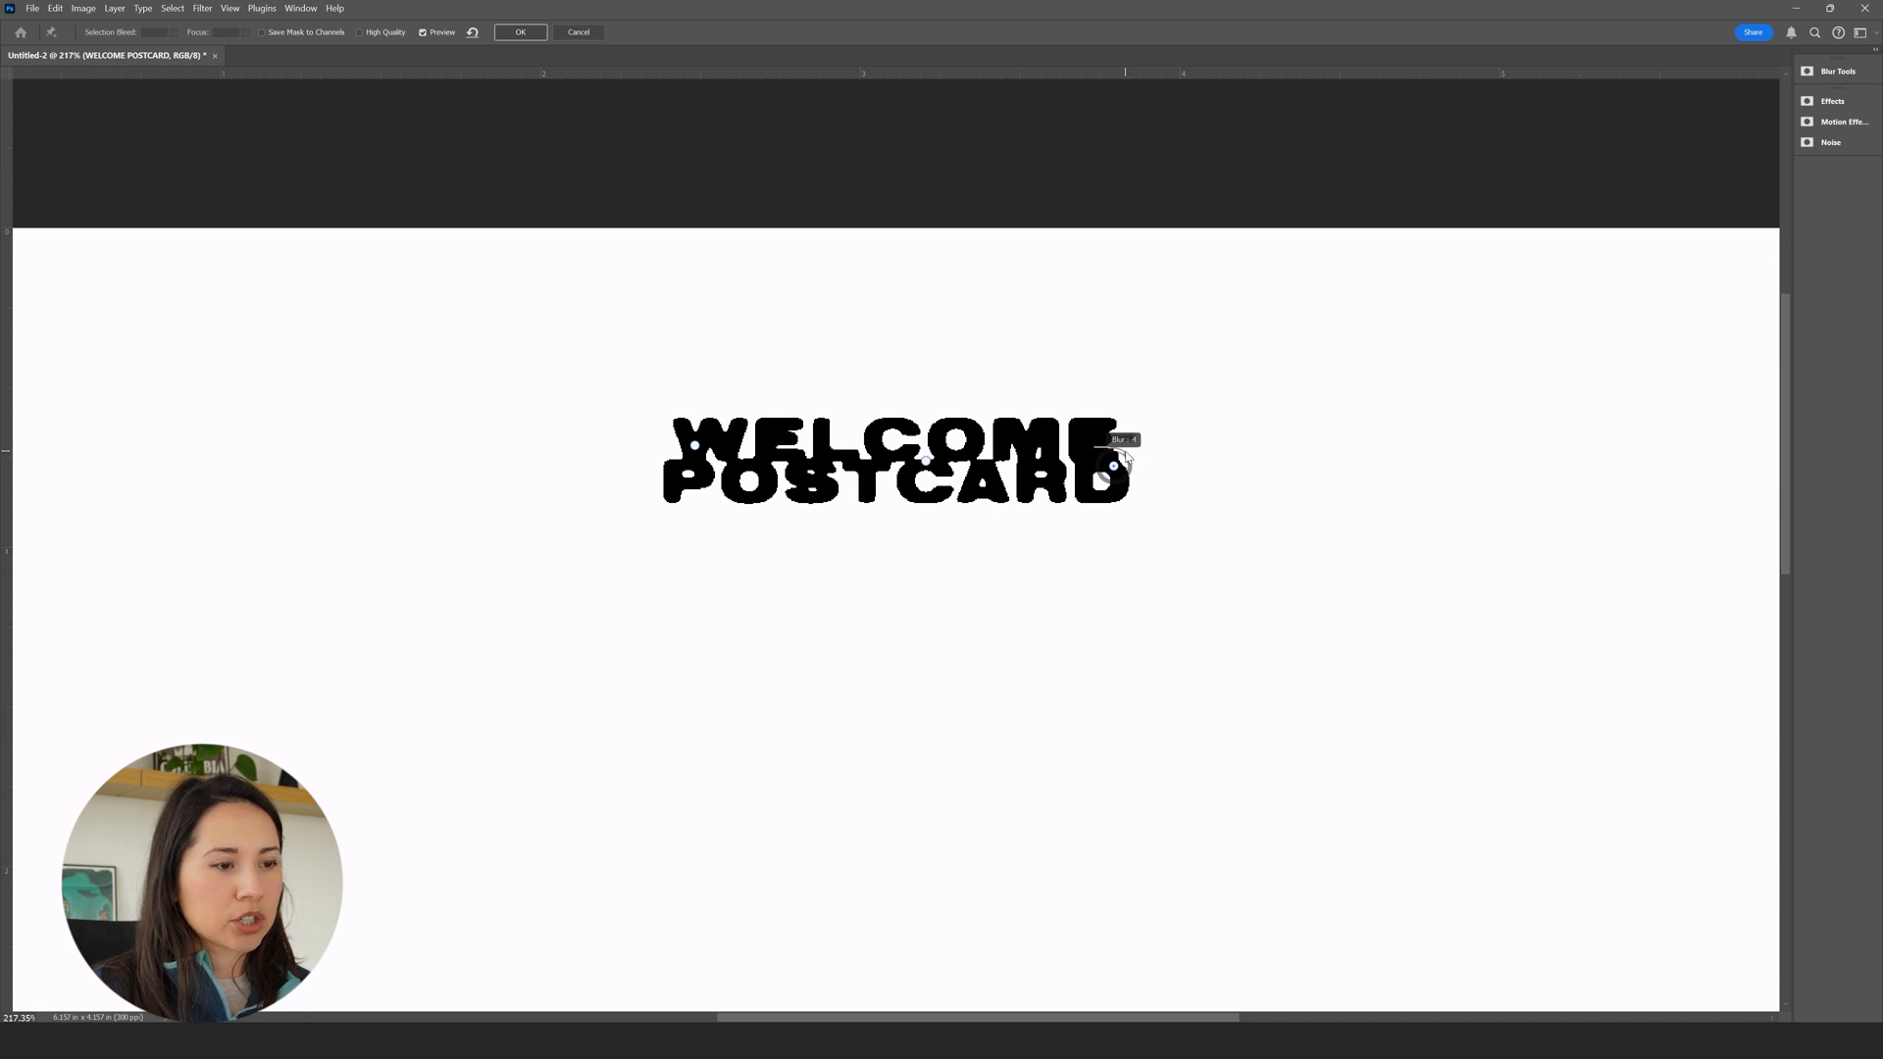
# - Reposition the pin near the E to the lower corner of the D, add a lightly blurred pin on the S of POSTCARD, and apply the Field Blur
pyautogui.click(1100, 496)
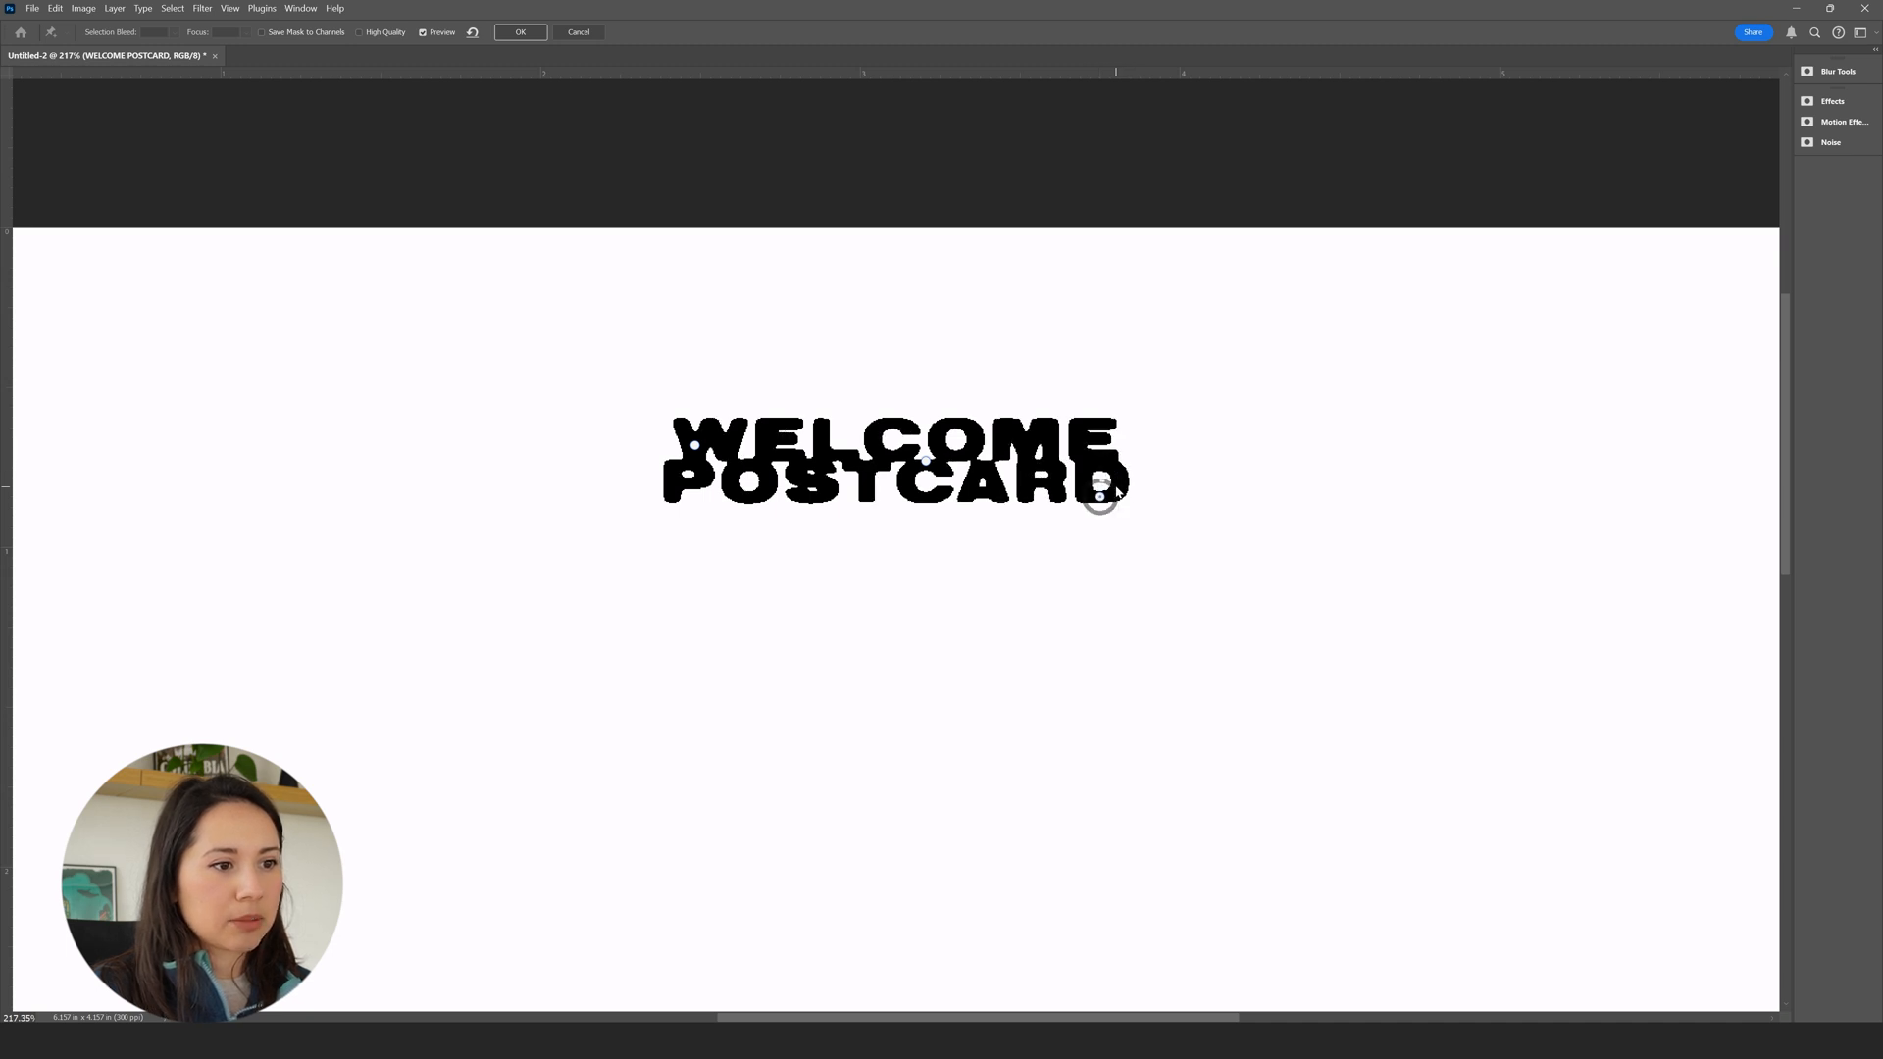
pyautogui.moveTo(1105, 480)
pyautogui.mouseDown()
pyautogui.moveTo(1015, 495)
pyautogui.moveTo(1127, 494)
pyautogui.mouseUp()
pyautogui.click(1131, 497)
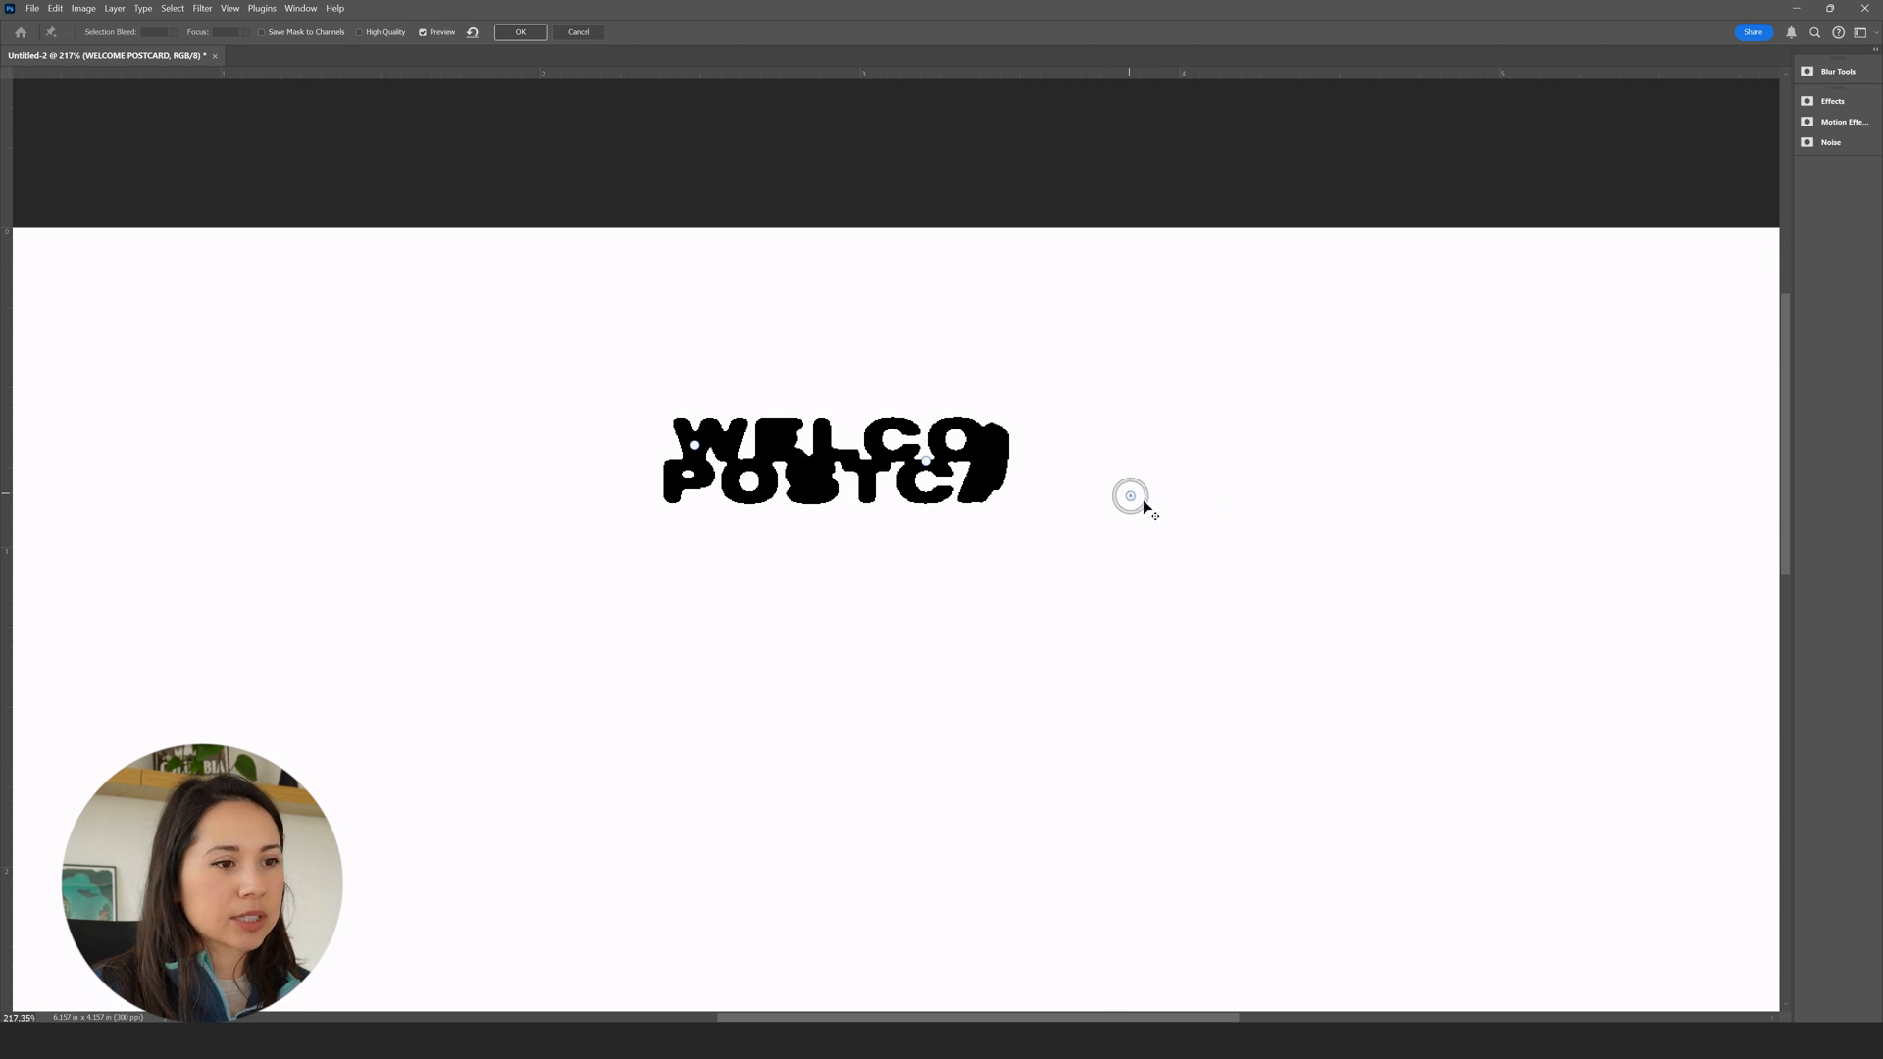
pyautogui.click(807, 482)
pyautogui.moveTo(796, 467); pyautogui.dragTo(806, 466)
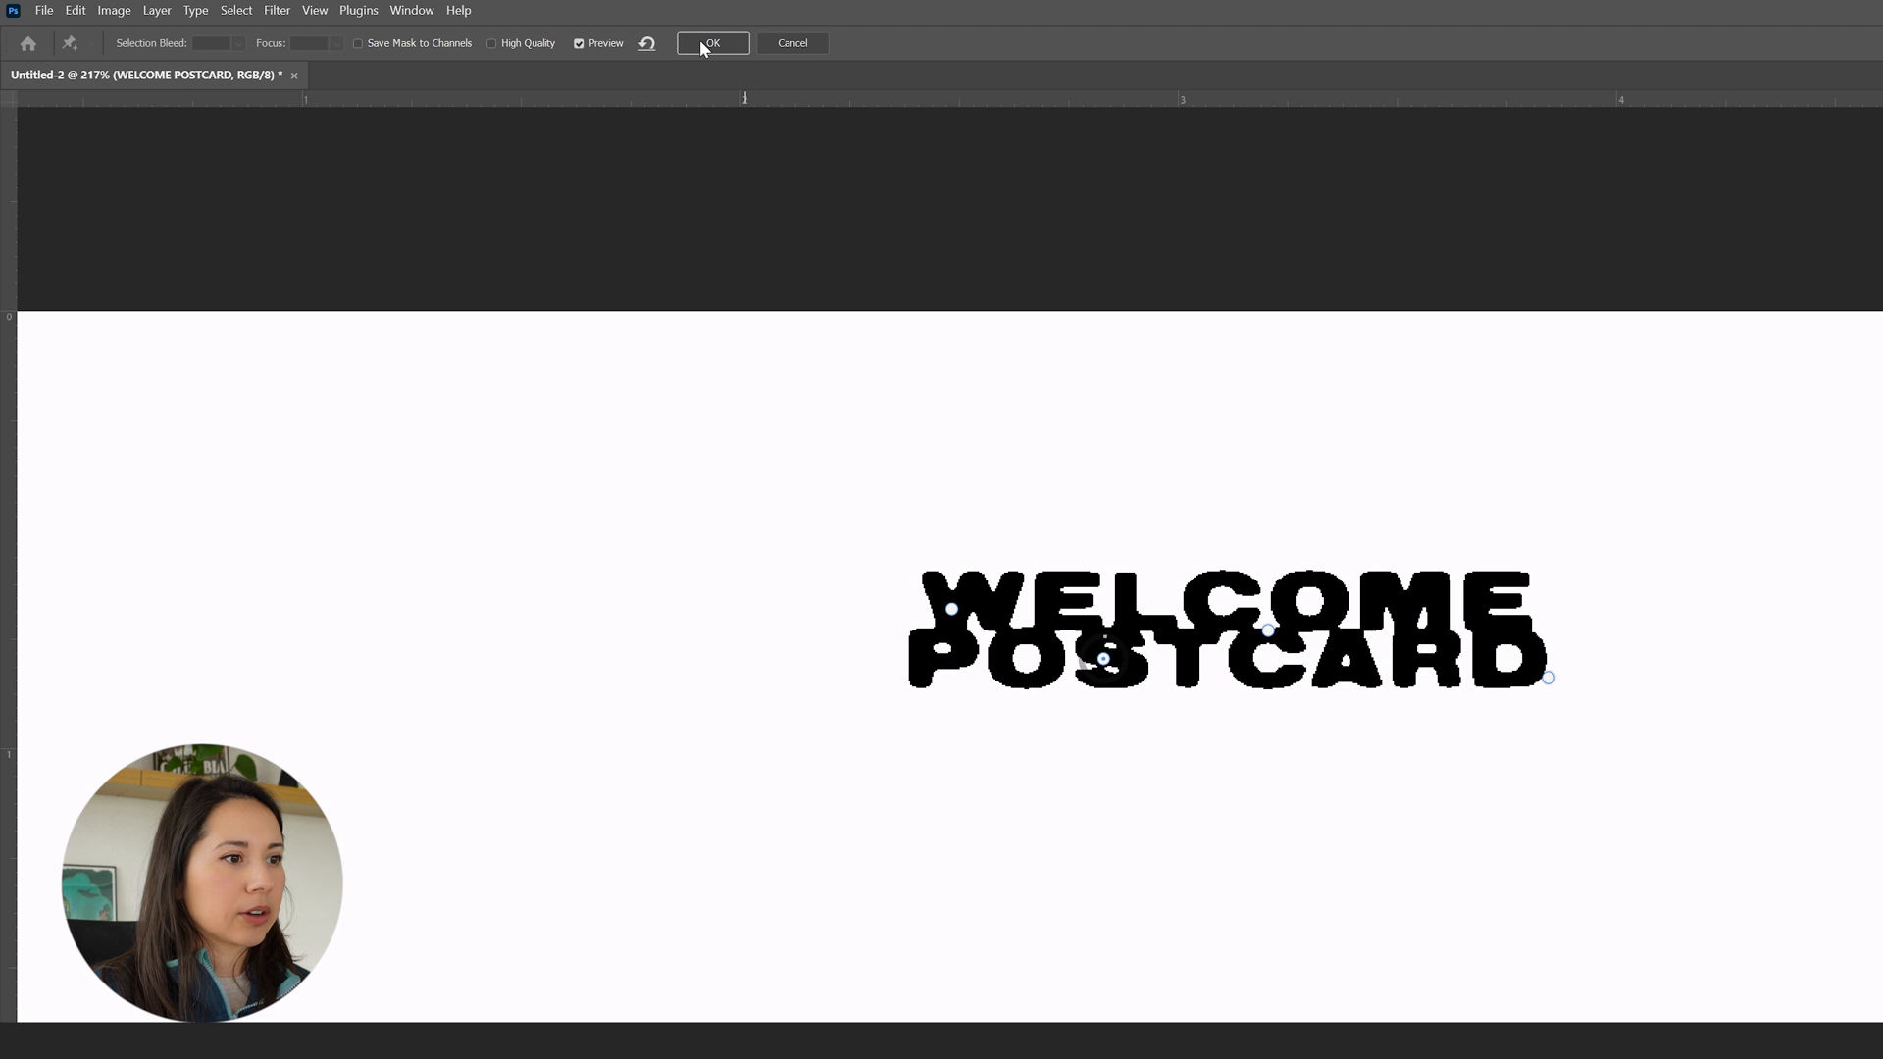
pyautogui.click(708, 47)
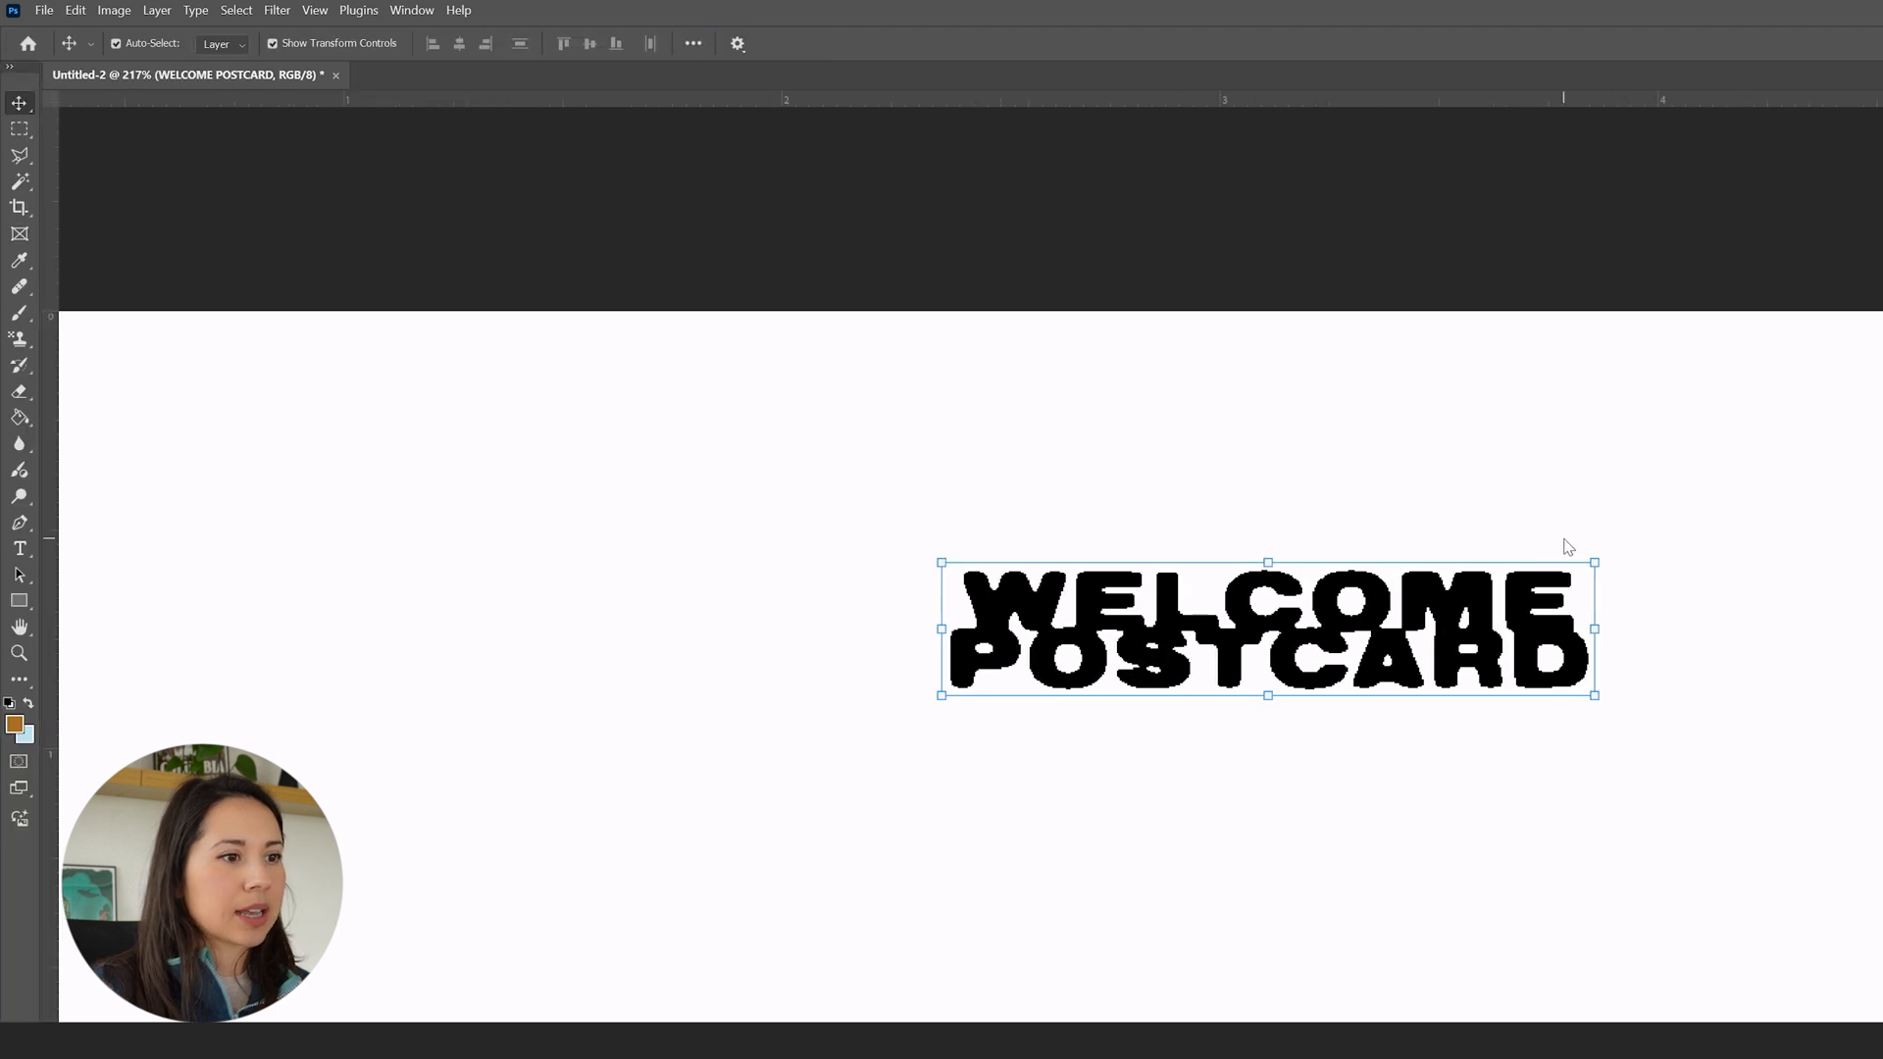
# - Group the Threshold adjustment layer together with the WELCOME POSTCARD layer
pyautogui.press('z')
pyautogui.moveTo(1461, 782); pyautogui.dragTo(1416, 735)
pyautogui.press('v')
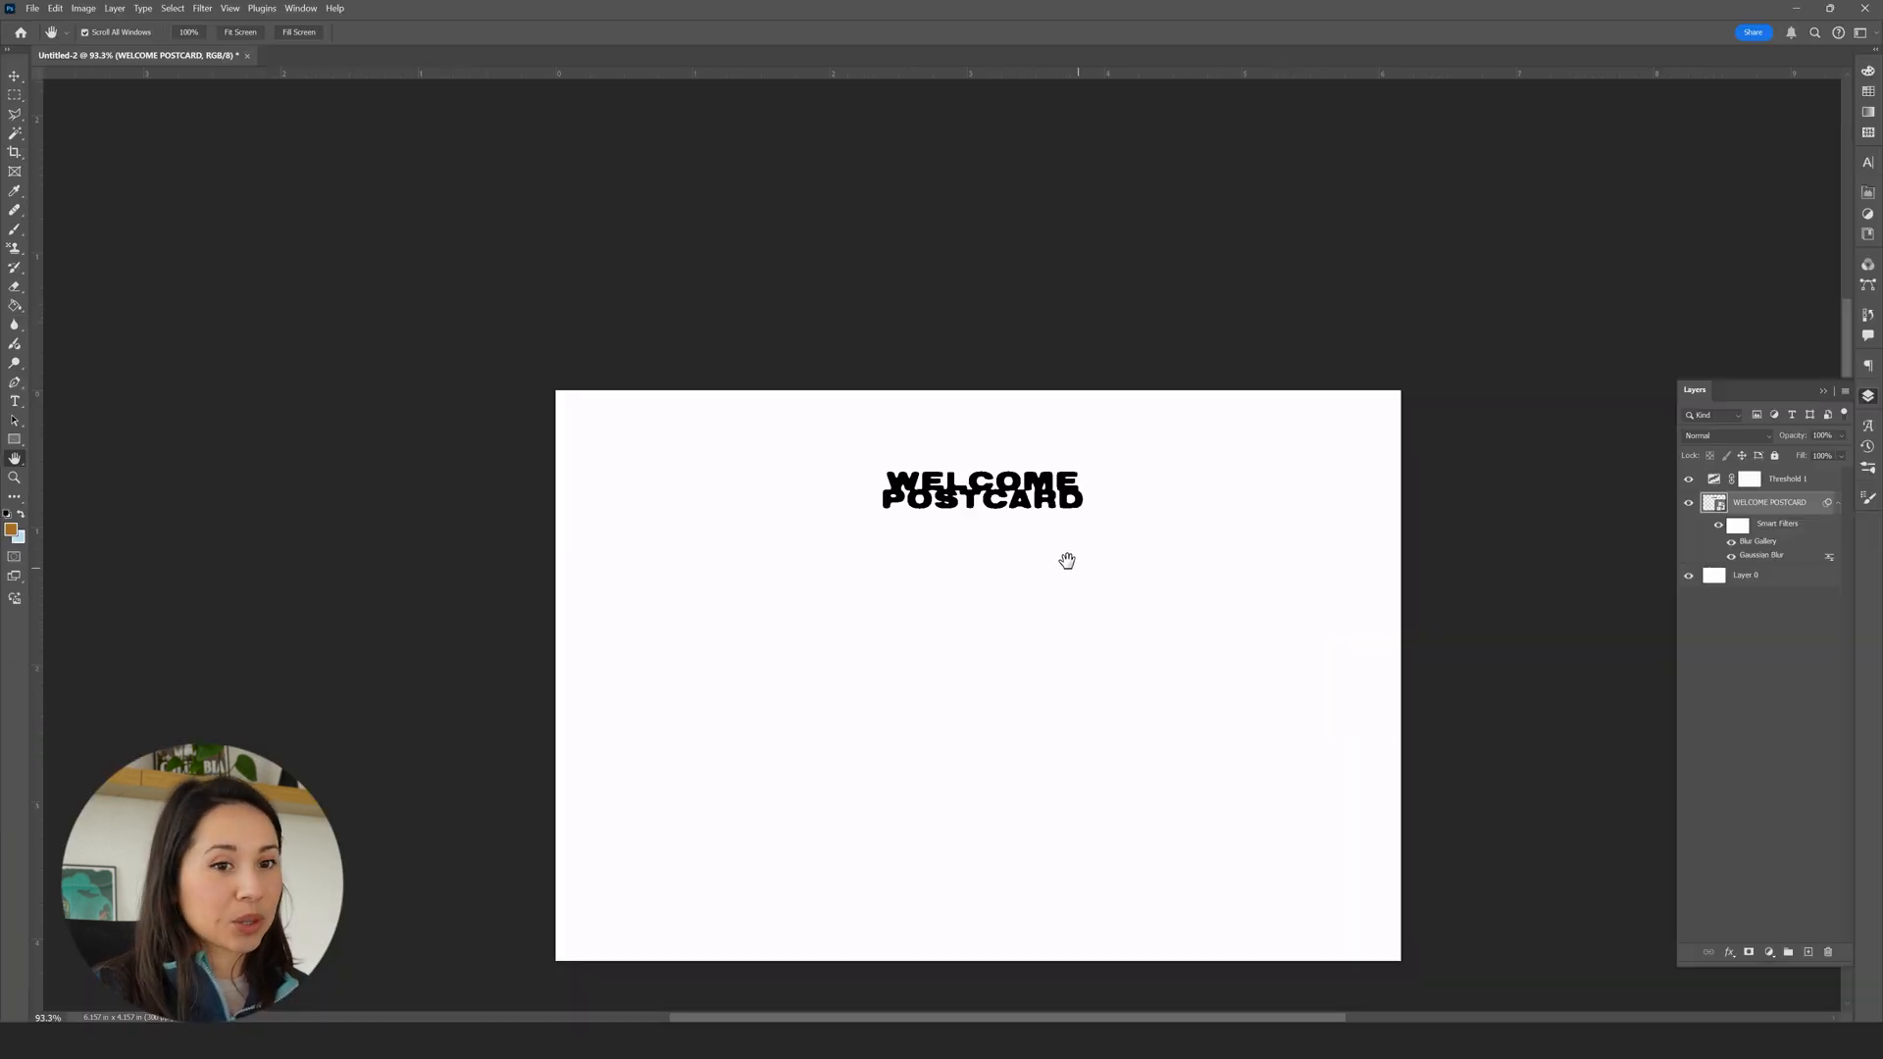
pyautogui.hotkey('ctrl', 'space')
pyautogui.moveTo(1023, 530); pyautogui.dragTo(1035, 550)
pyautogui.click(1769, 484)
pyautogui.keyDown('shift'); pyautogui.click(1772, 507); pyautogui.keyUp('shift')
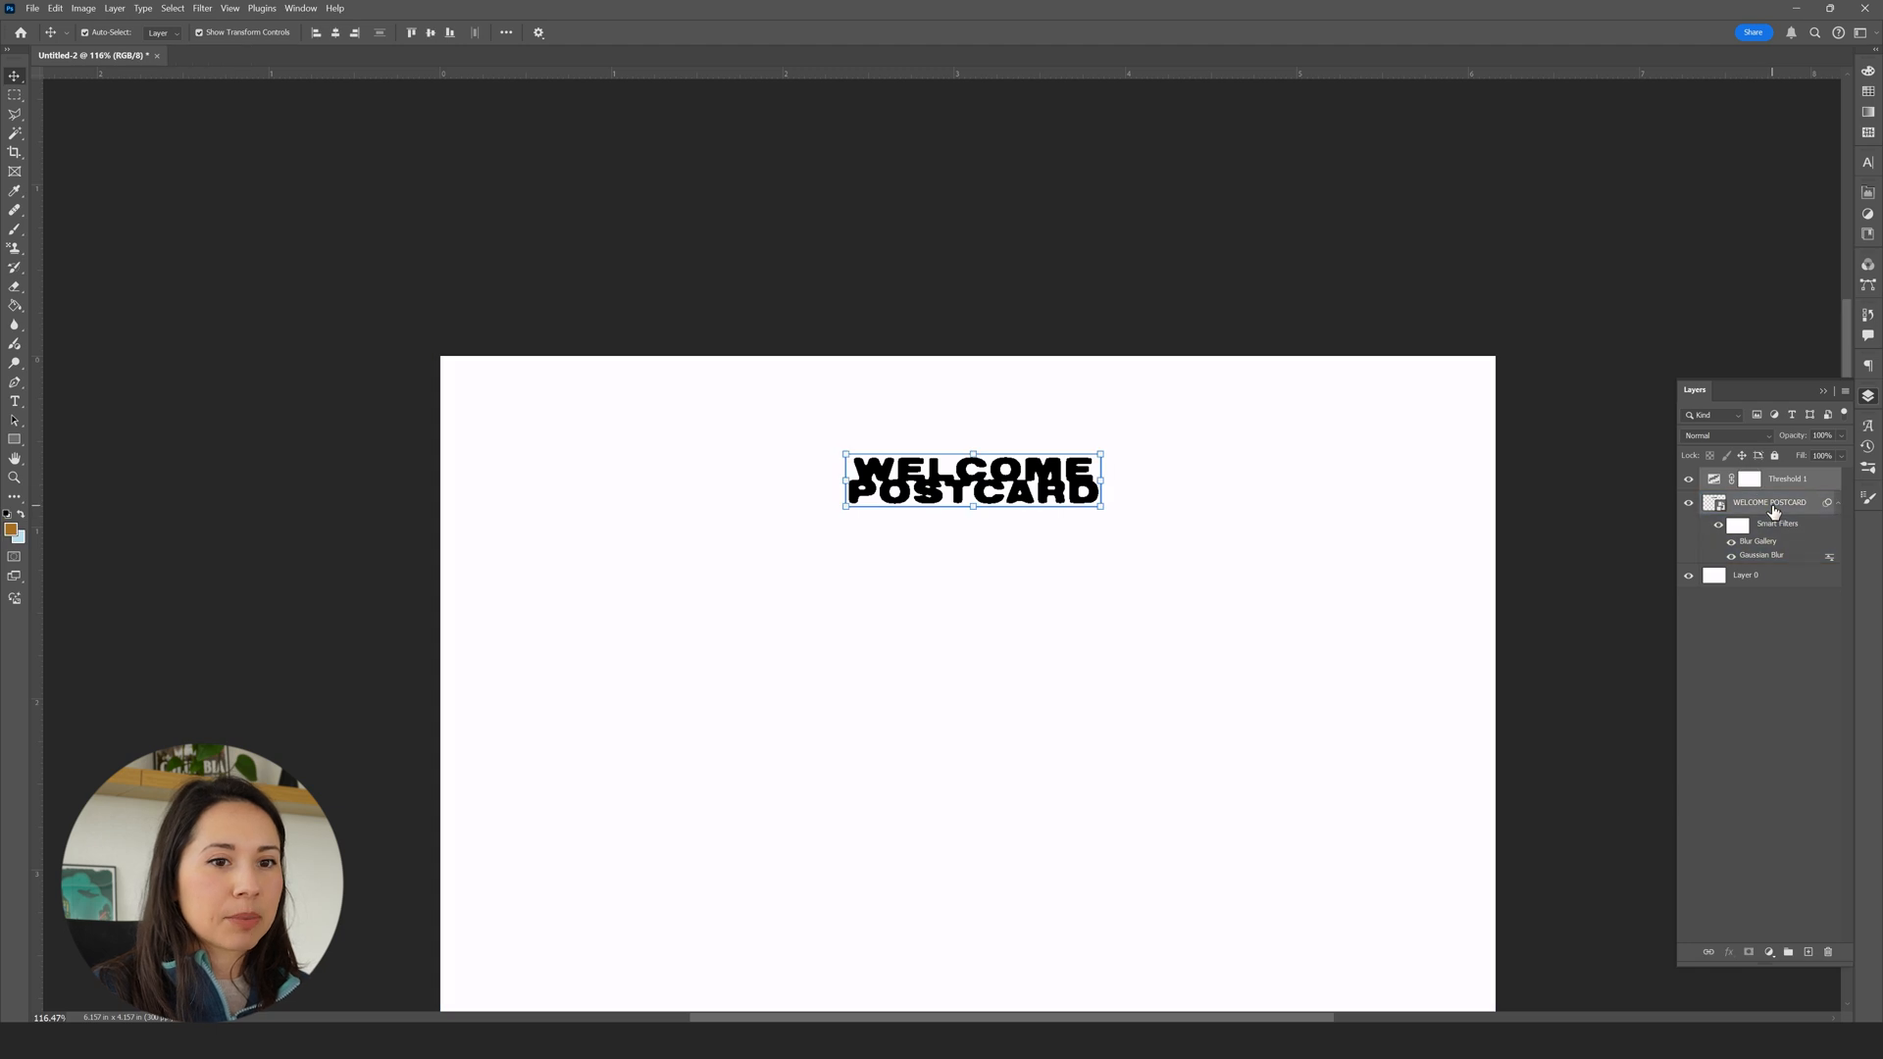
pyautogui.click(1789, 954)
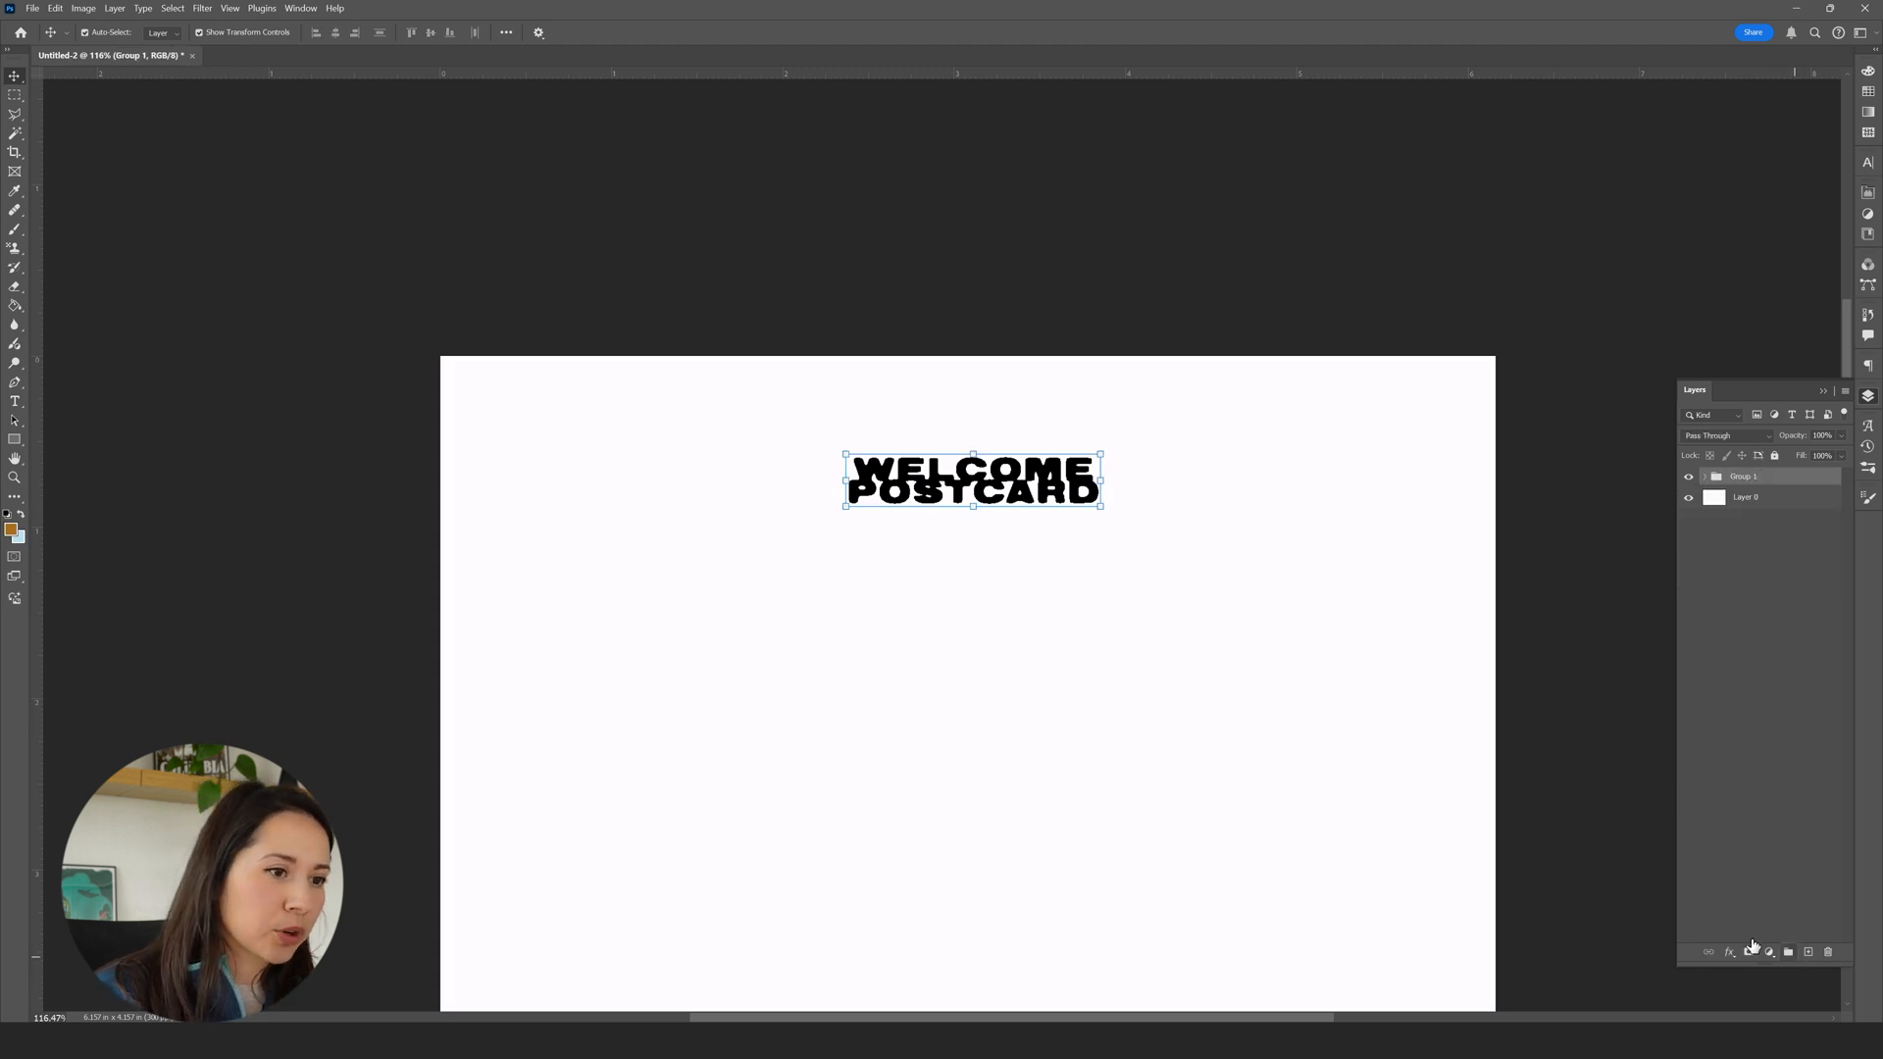
# - Add a text layer reading "A creative community since 2018" in the blank area below the heading
pyautogui.click(1809, 953)
pyautogui.press('t')
pyautogui.scroll(-2, 1118, 478)
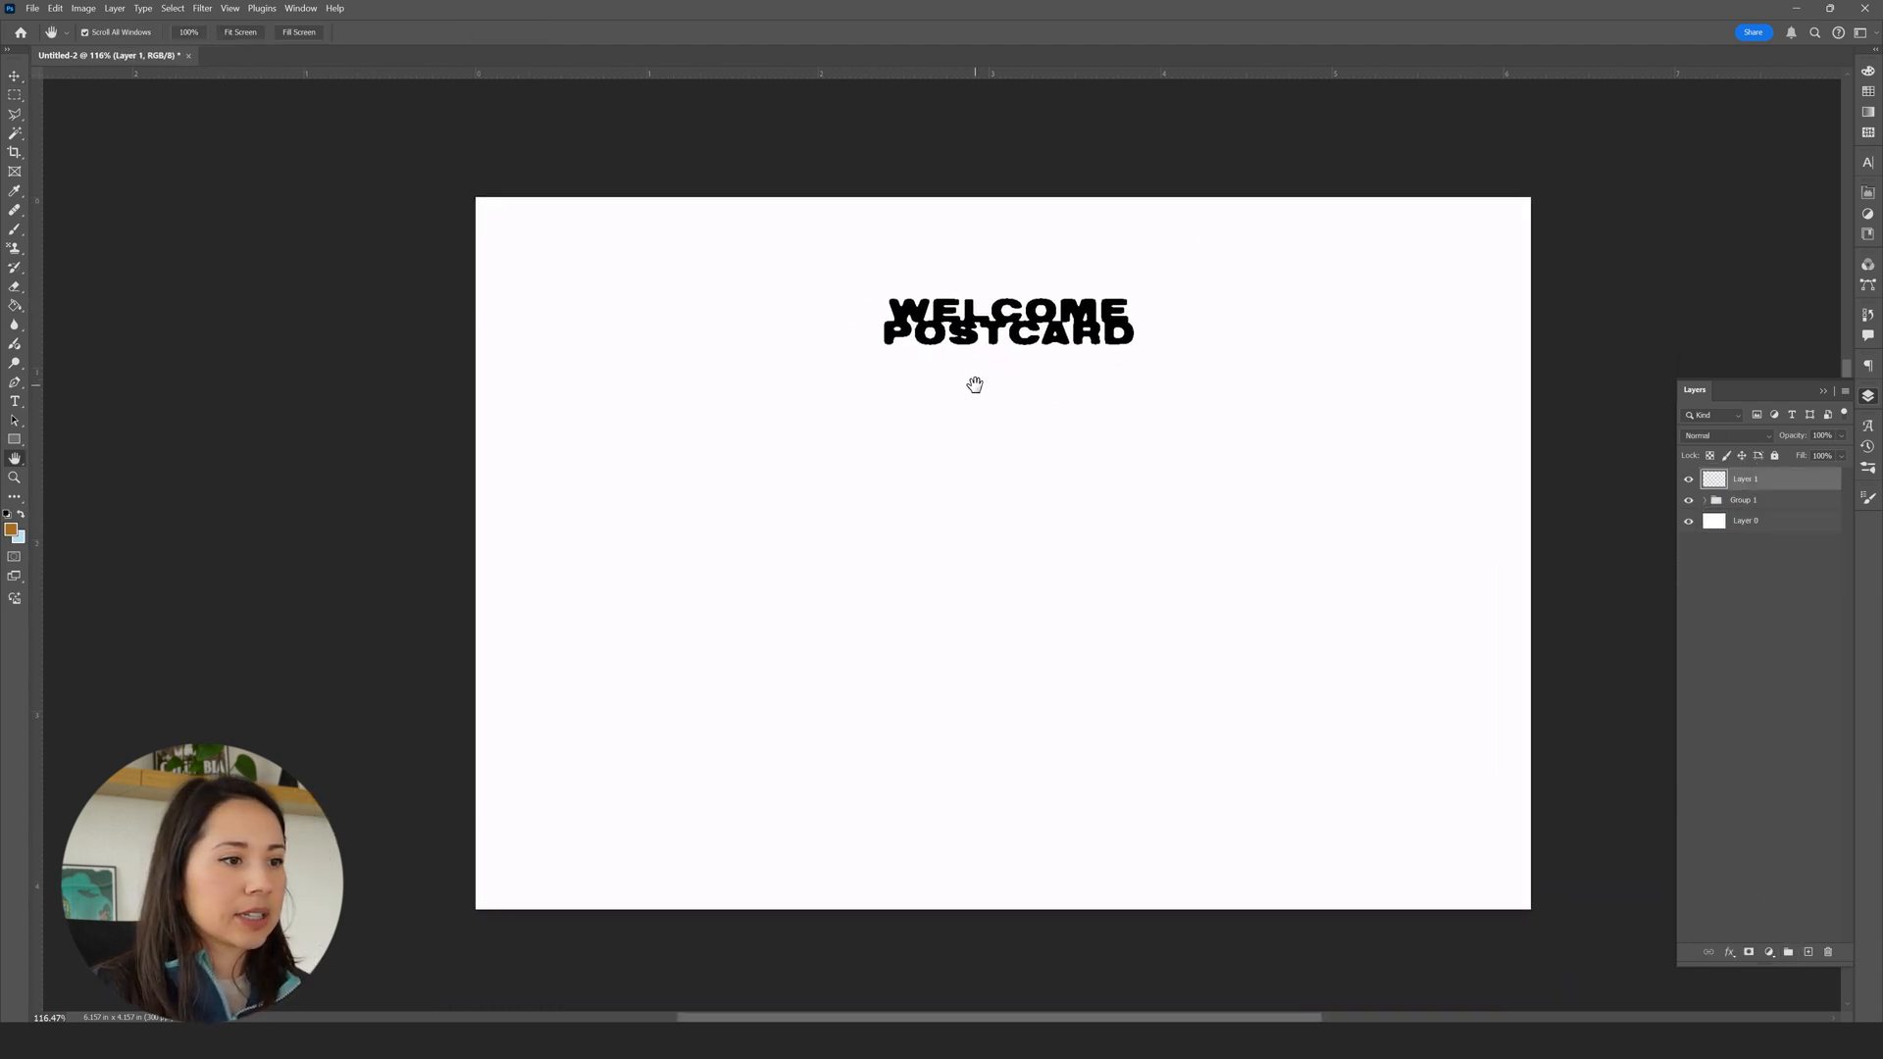
pyautogui.click(773, 513)
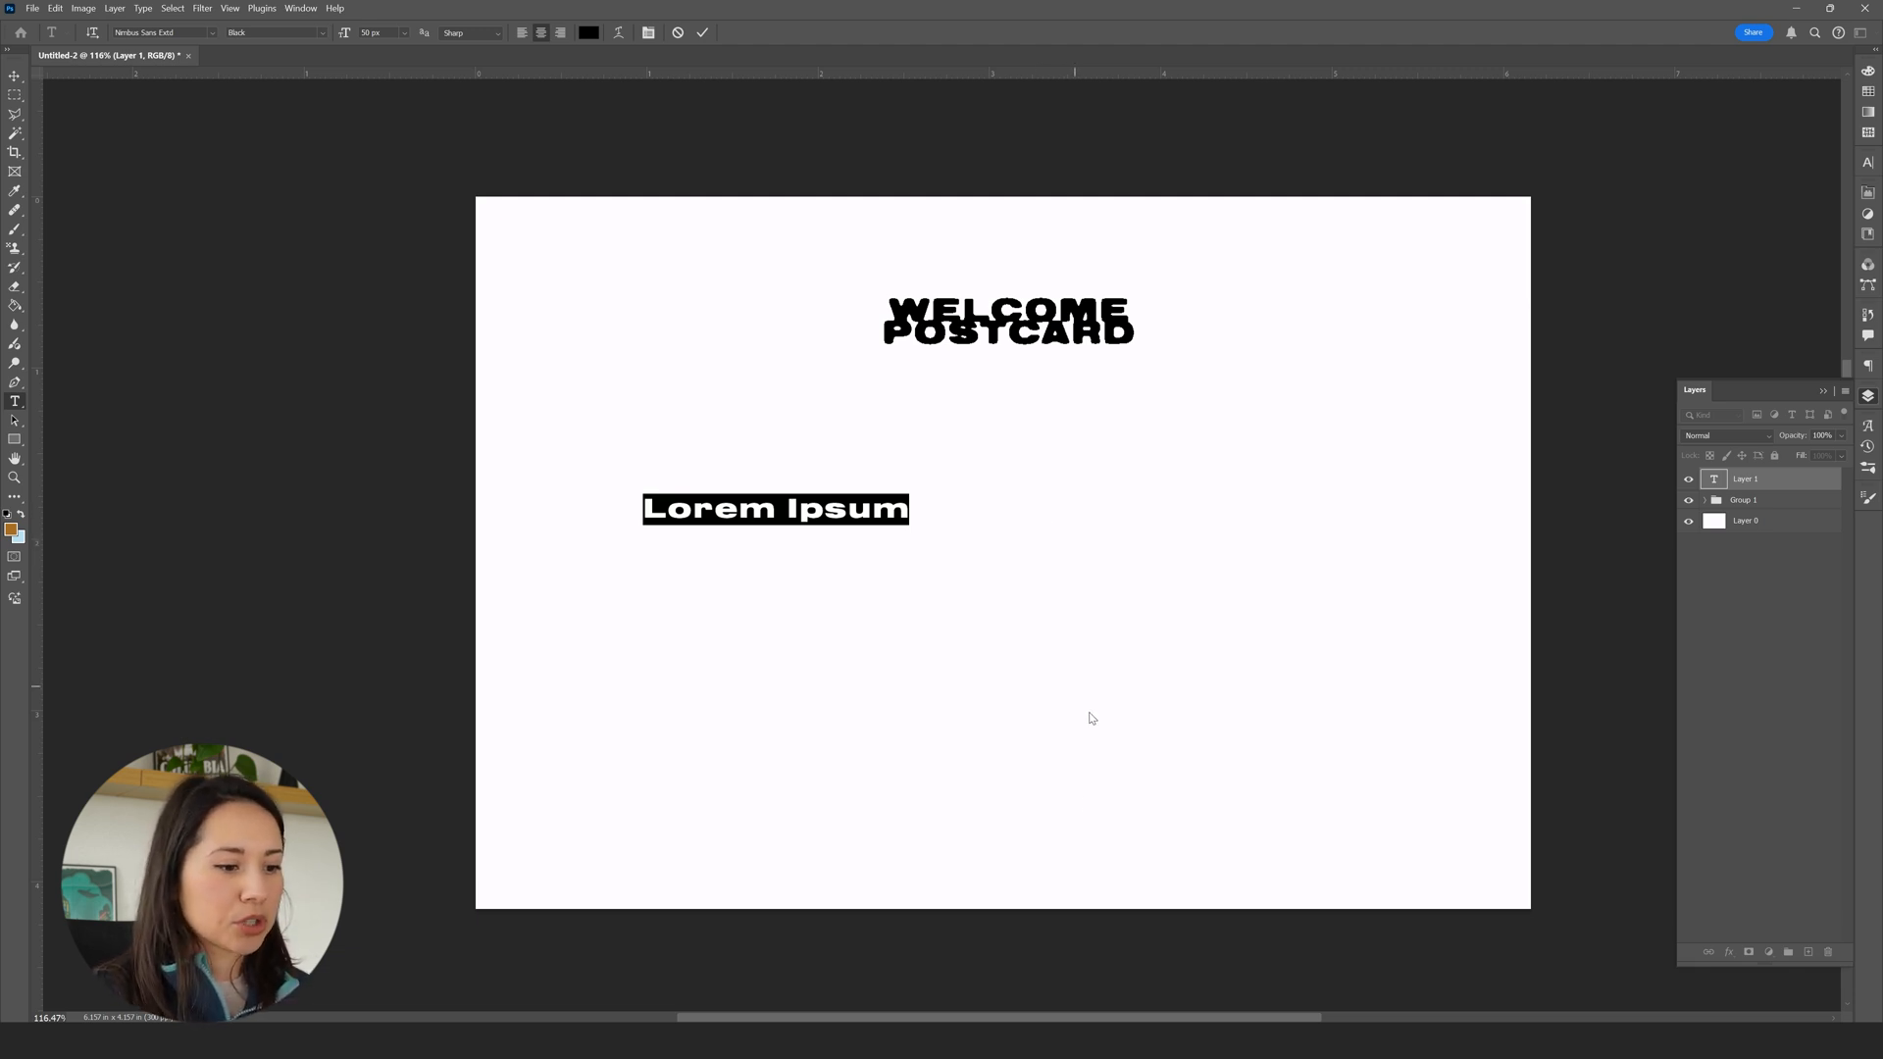
pyautogui.doubleClick(783, 510)
pyautogui.tripleClick(859, 512)
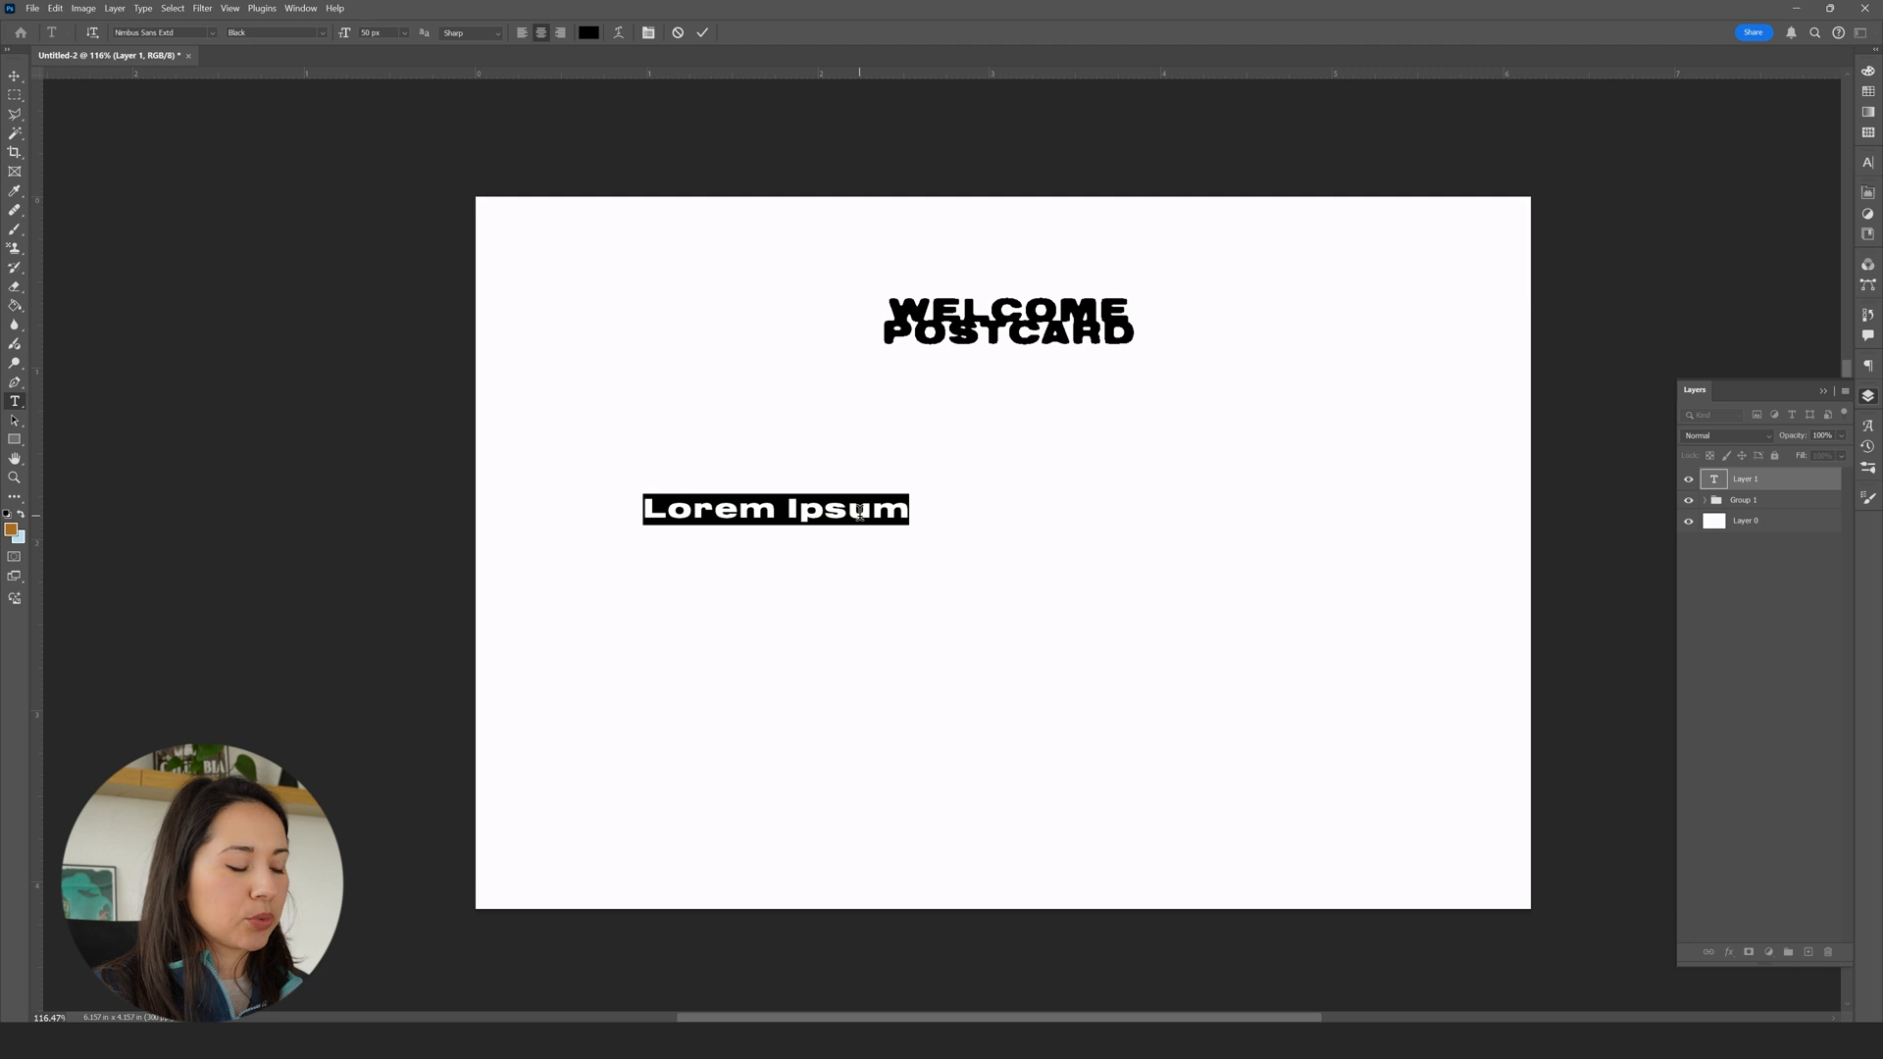
pyautogui.write('A creative community since 2018')
# - Rotate the tagline to read vertically upward, scale it down and place it near the card's left edge
pyautogui.moveTo(612, 168); pyautogui.dragTo(676, 177)
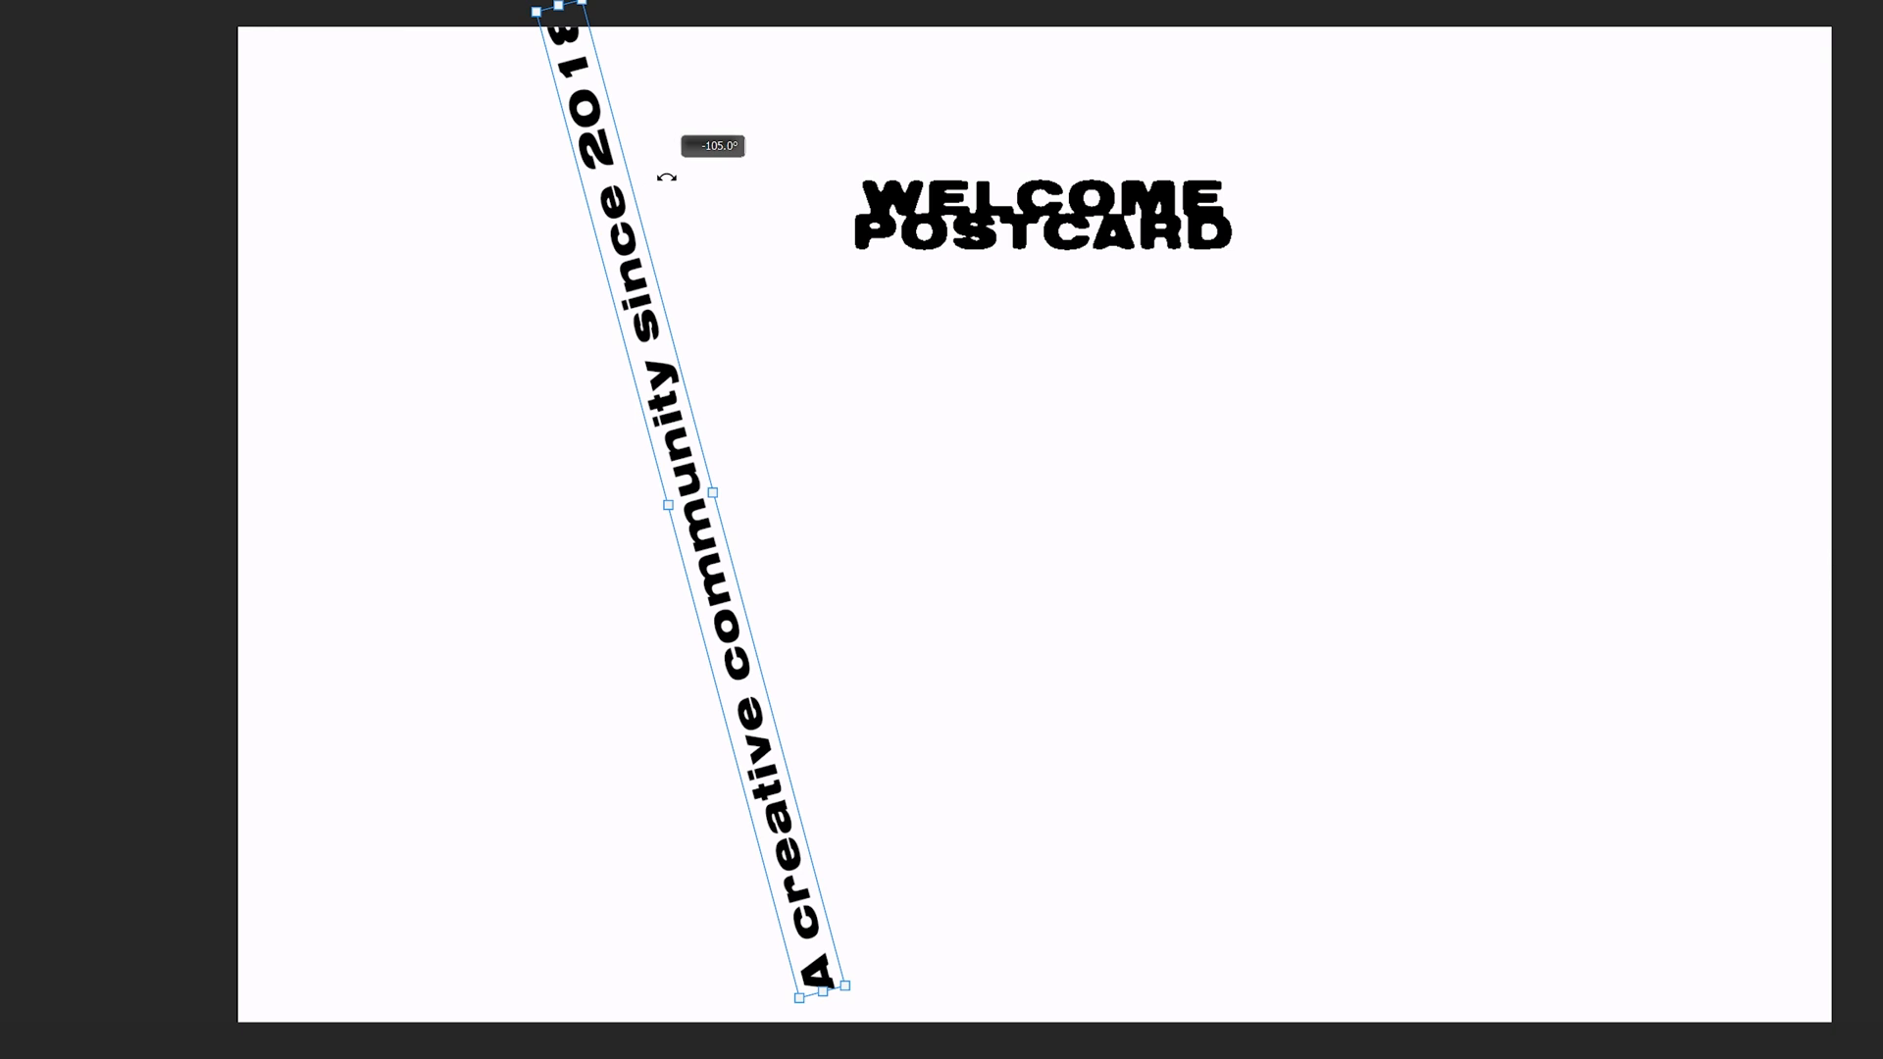
pyautogui.moveTo(671, 2); pyautogui.dragTo(676, 271)
pyautogui.moveTo(691, 460); pyautogui.dragTo(331, 517)
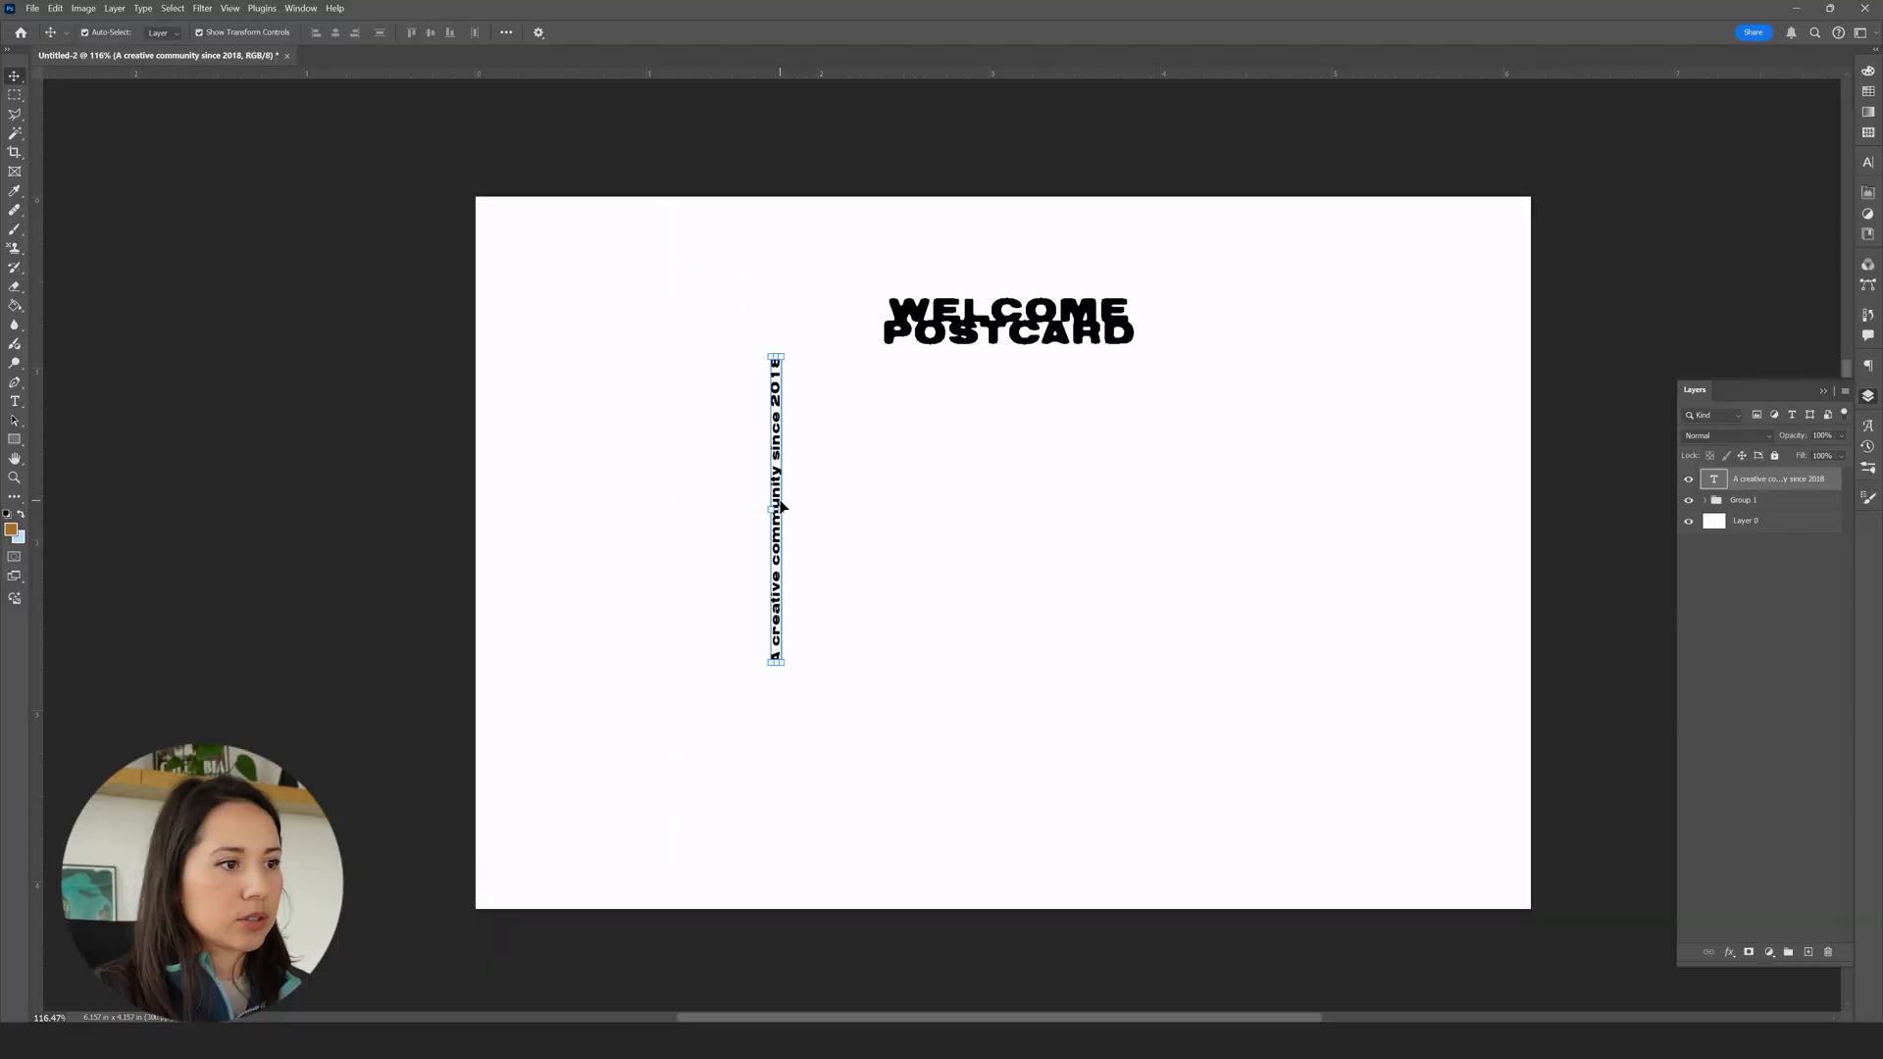
# - Duplicate the vertical tagline and rotate the copy to horizontal at the card's lower right corner
pyautogui.moveTo(538, 530); pyautogui.dragTo(975, 561)
pyautogui.moveTo(991, 475); pyautogui.dragTo(1439, 854)
pyautogui.press('Return')
pyautogui.press('t')
pyautogui.tripleClick(1422, 836)
pyautogui.write('www.threeologie.com')
pyautogui.click(1413, 736)
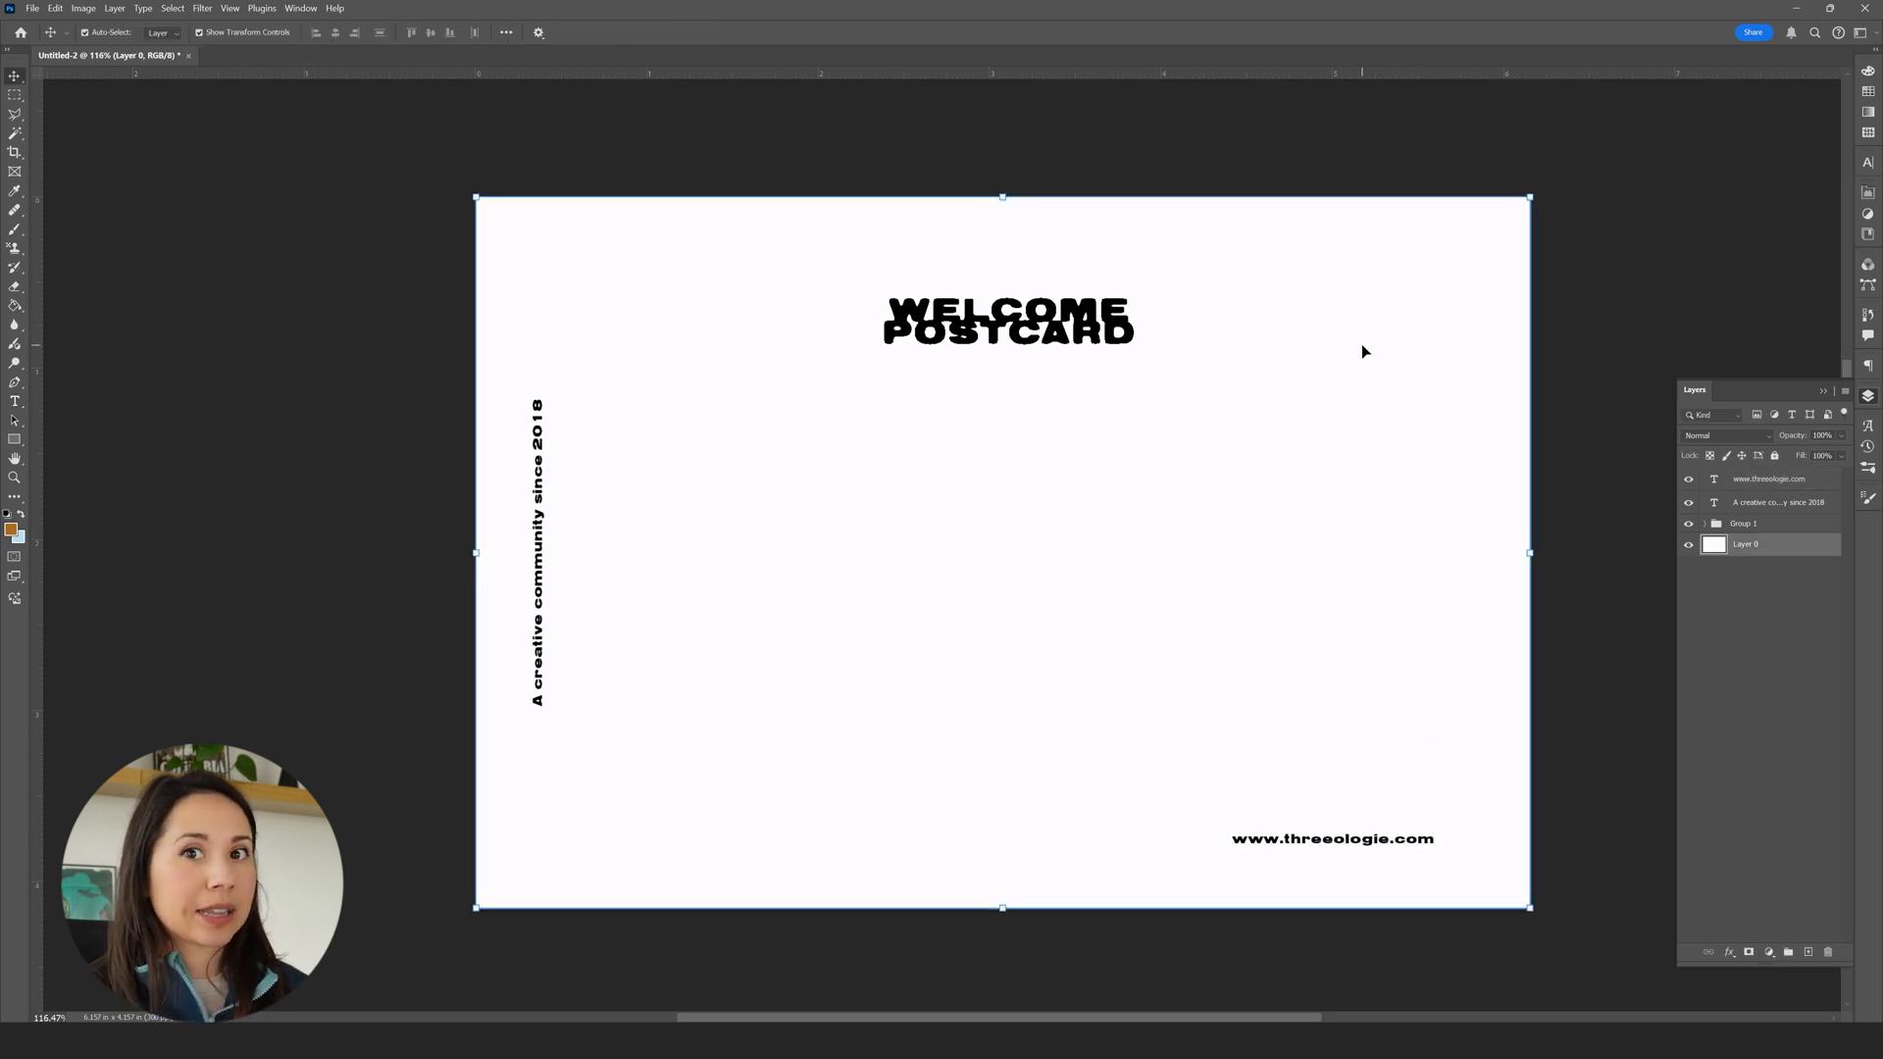
# - Draw an unfilled rectangle with a 1 px black stroke in the card's upper right corner as a stamp box
pyautogui.rightClick(13, 442)
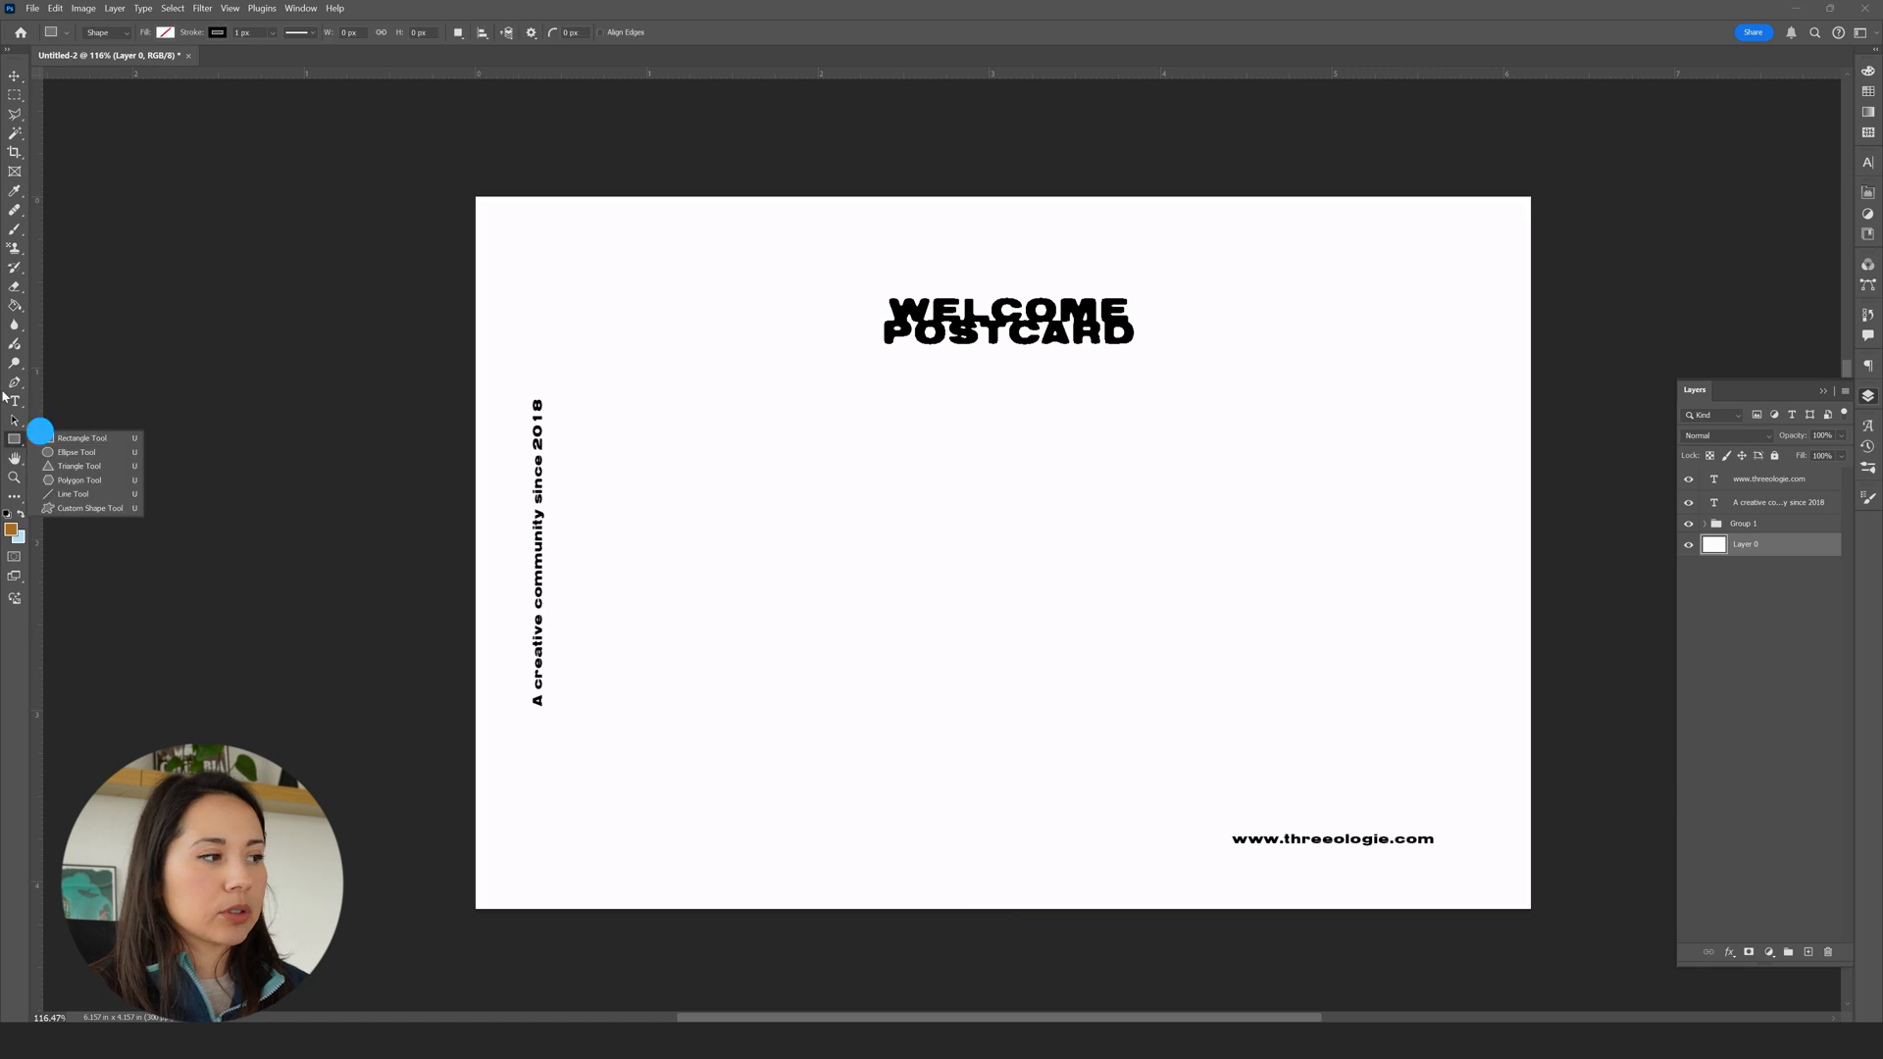
pyautogui.click(73, 446)
pyautogui.moveTo(1351, 263); pyautogui.dragTo(1479, 397)
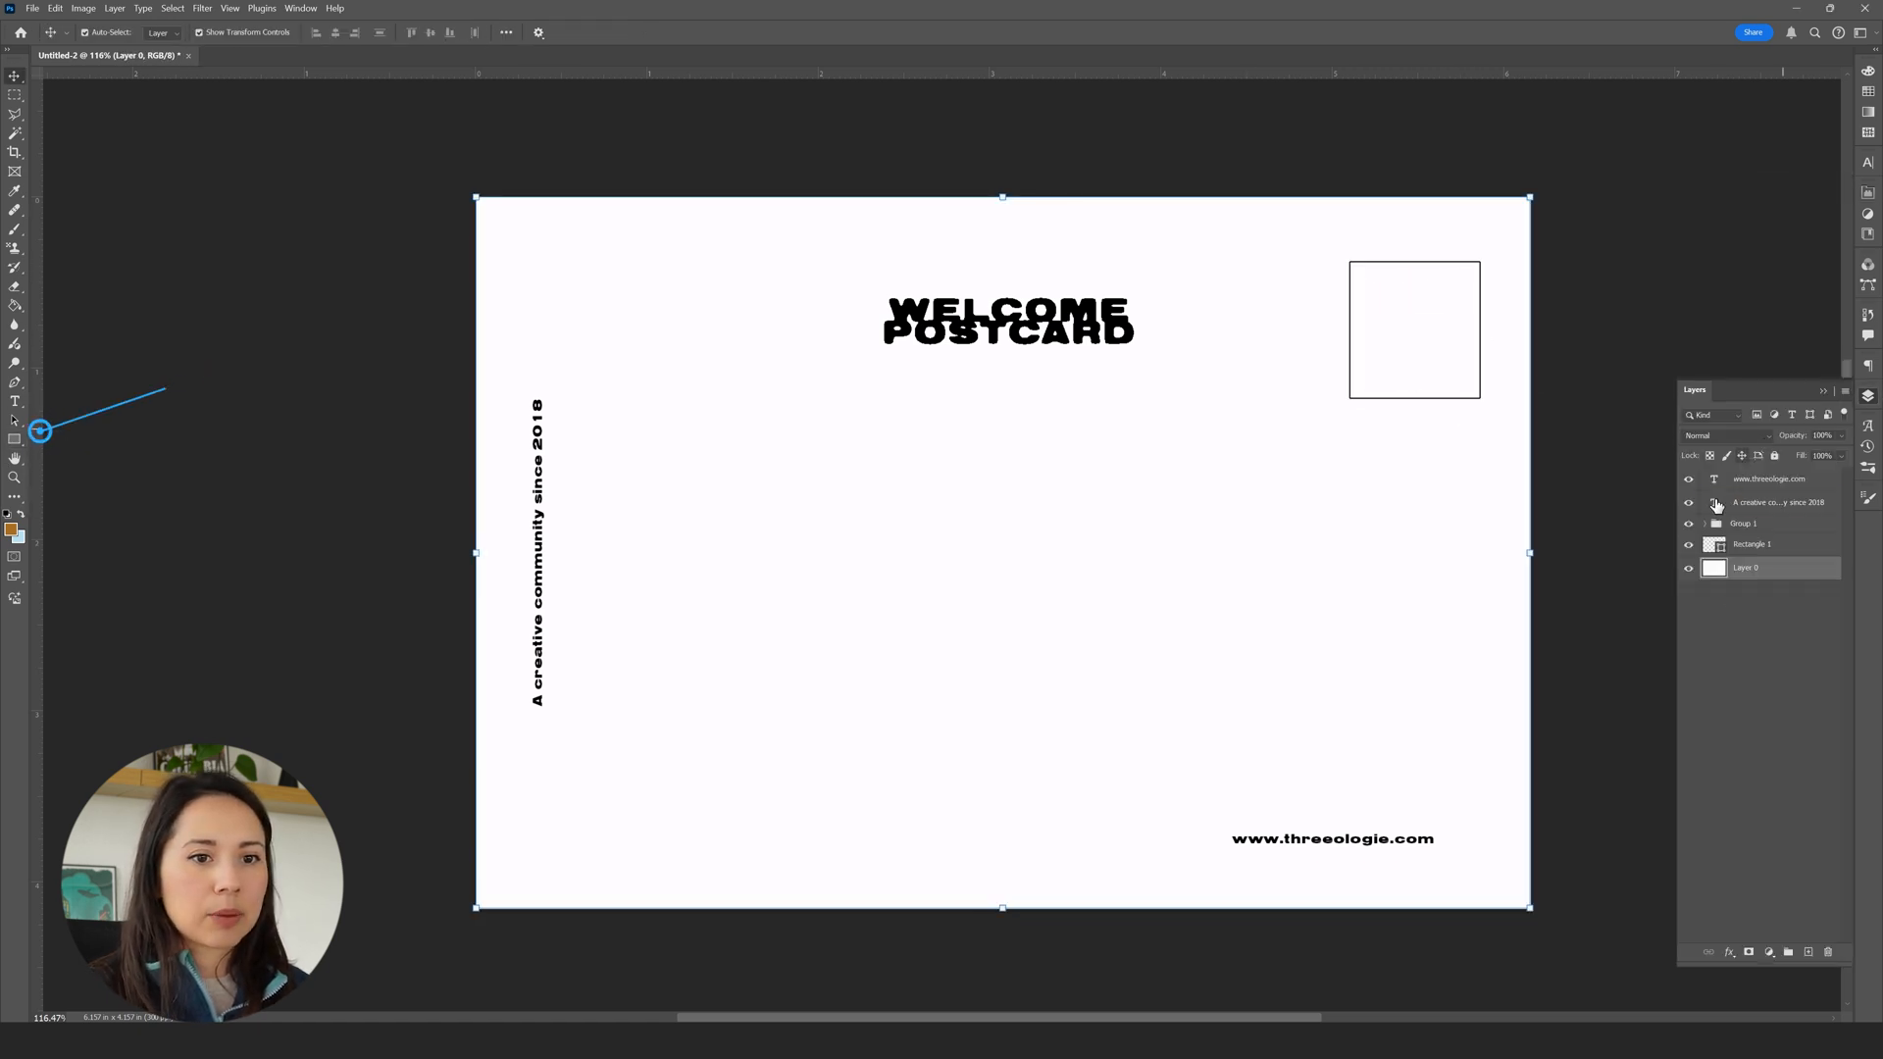
# - Lock Layer 0 and slightly adjust the placement of the stamp rectangle
pyautogui.click(1775, 457)
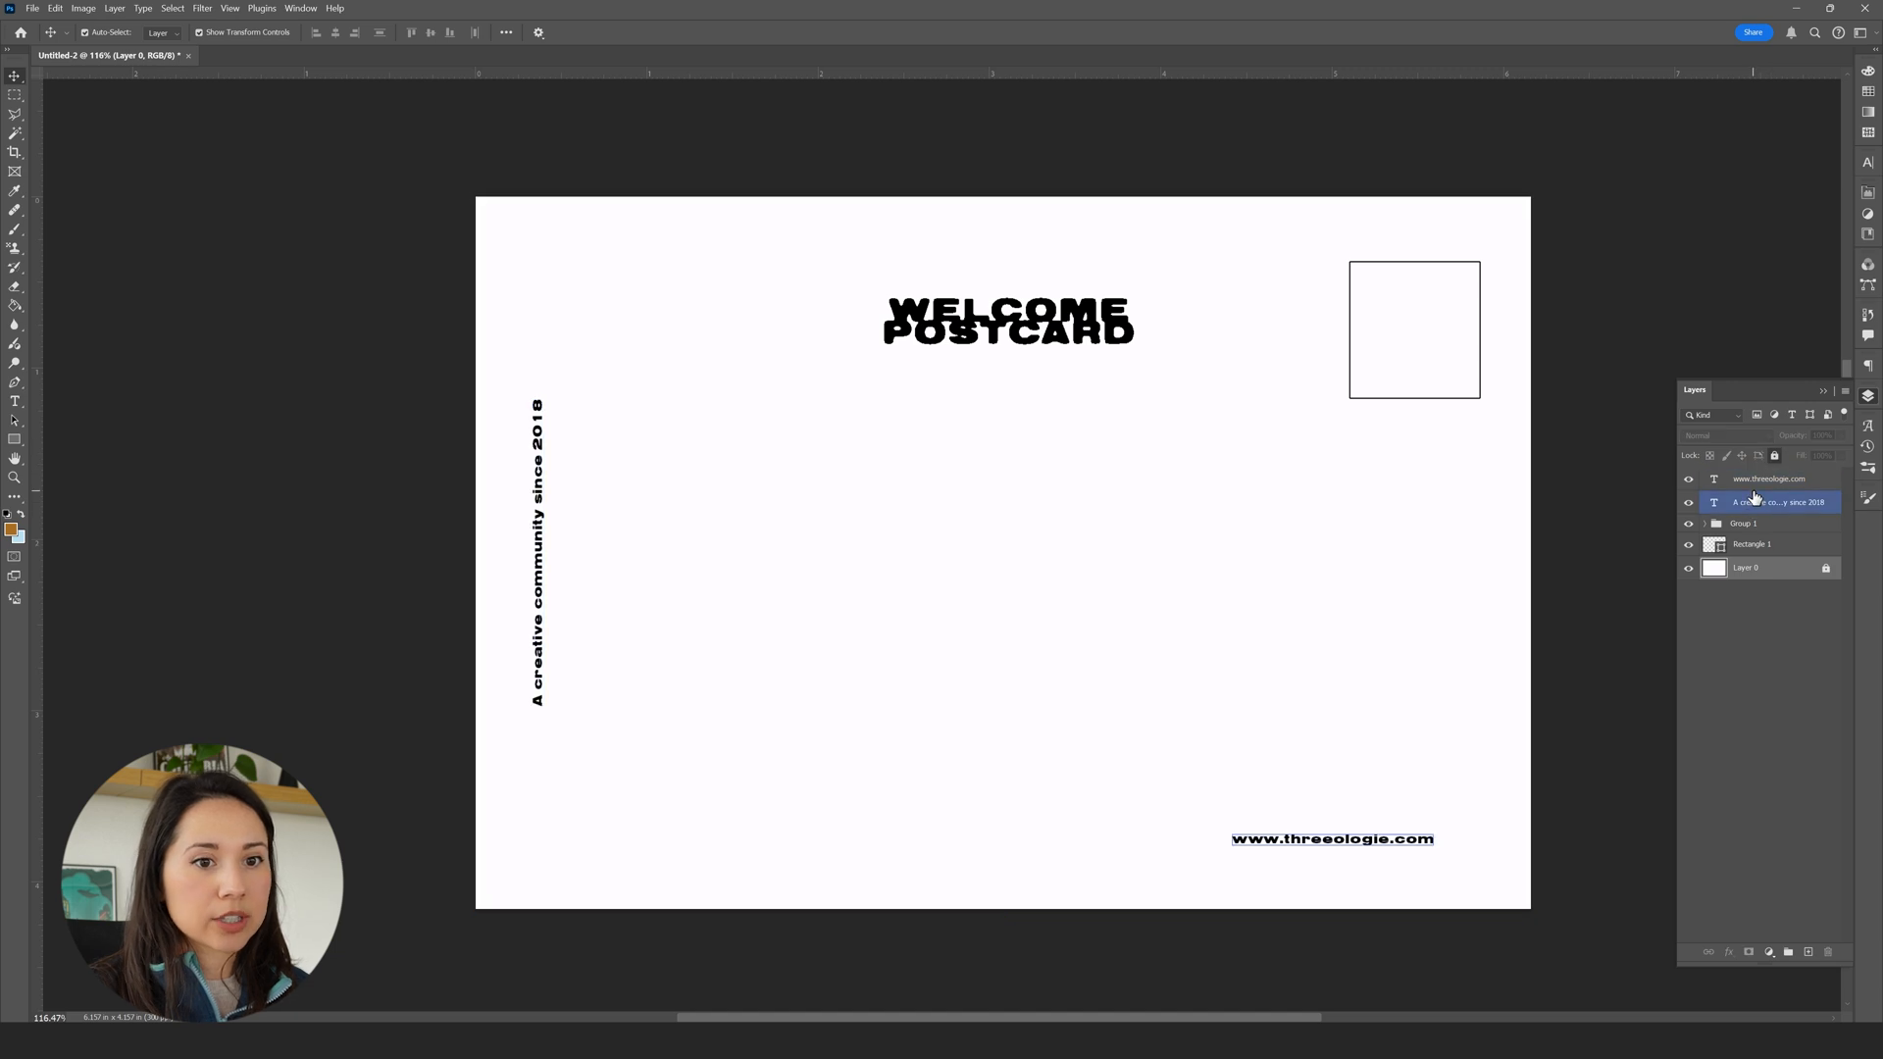
pyautogui.click(1756, 546)
pyautogui.moveTo(1415, 311); pyautogui.dragTo(1420, 313)
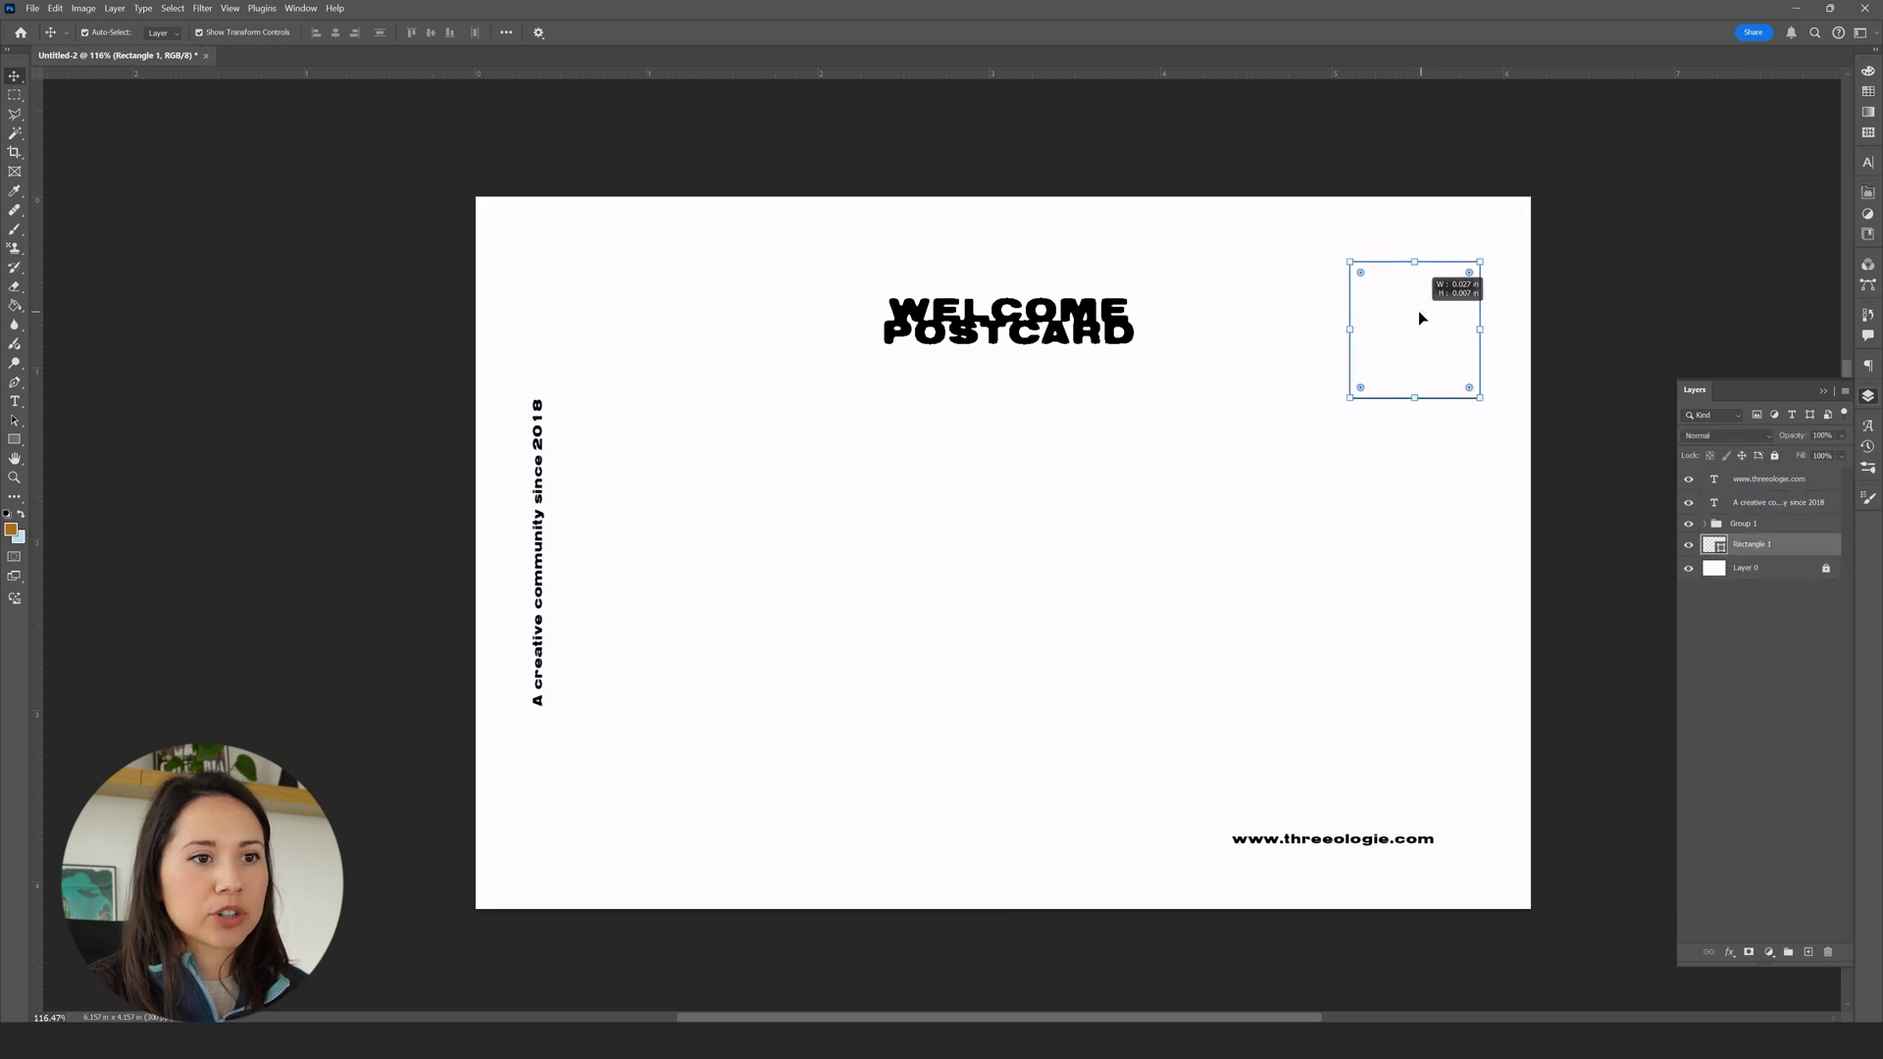
pyautogui.click(1481, 330)
pyautogui.moveTo(1480, 297); pyautogui.dragTo(1496, 365)
pyautogui.click(1506, 338)
# - Add the text "Place Stamp Here" on three lines inside the stamp rectangle
pyautogui.press('z')
pyautogui.press('t')
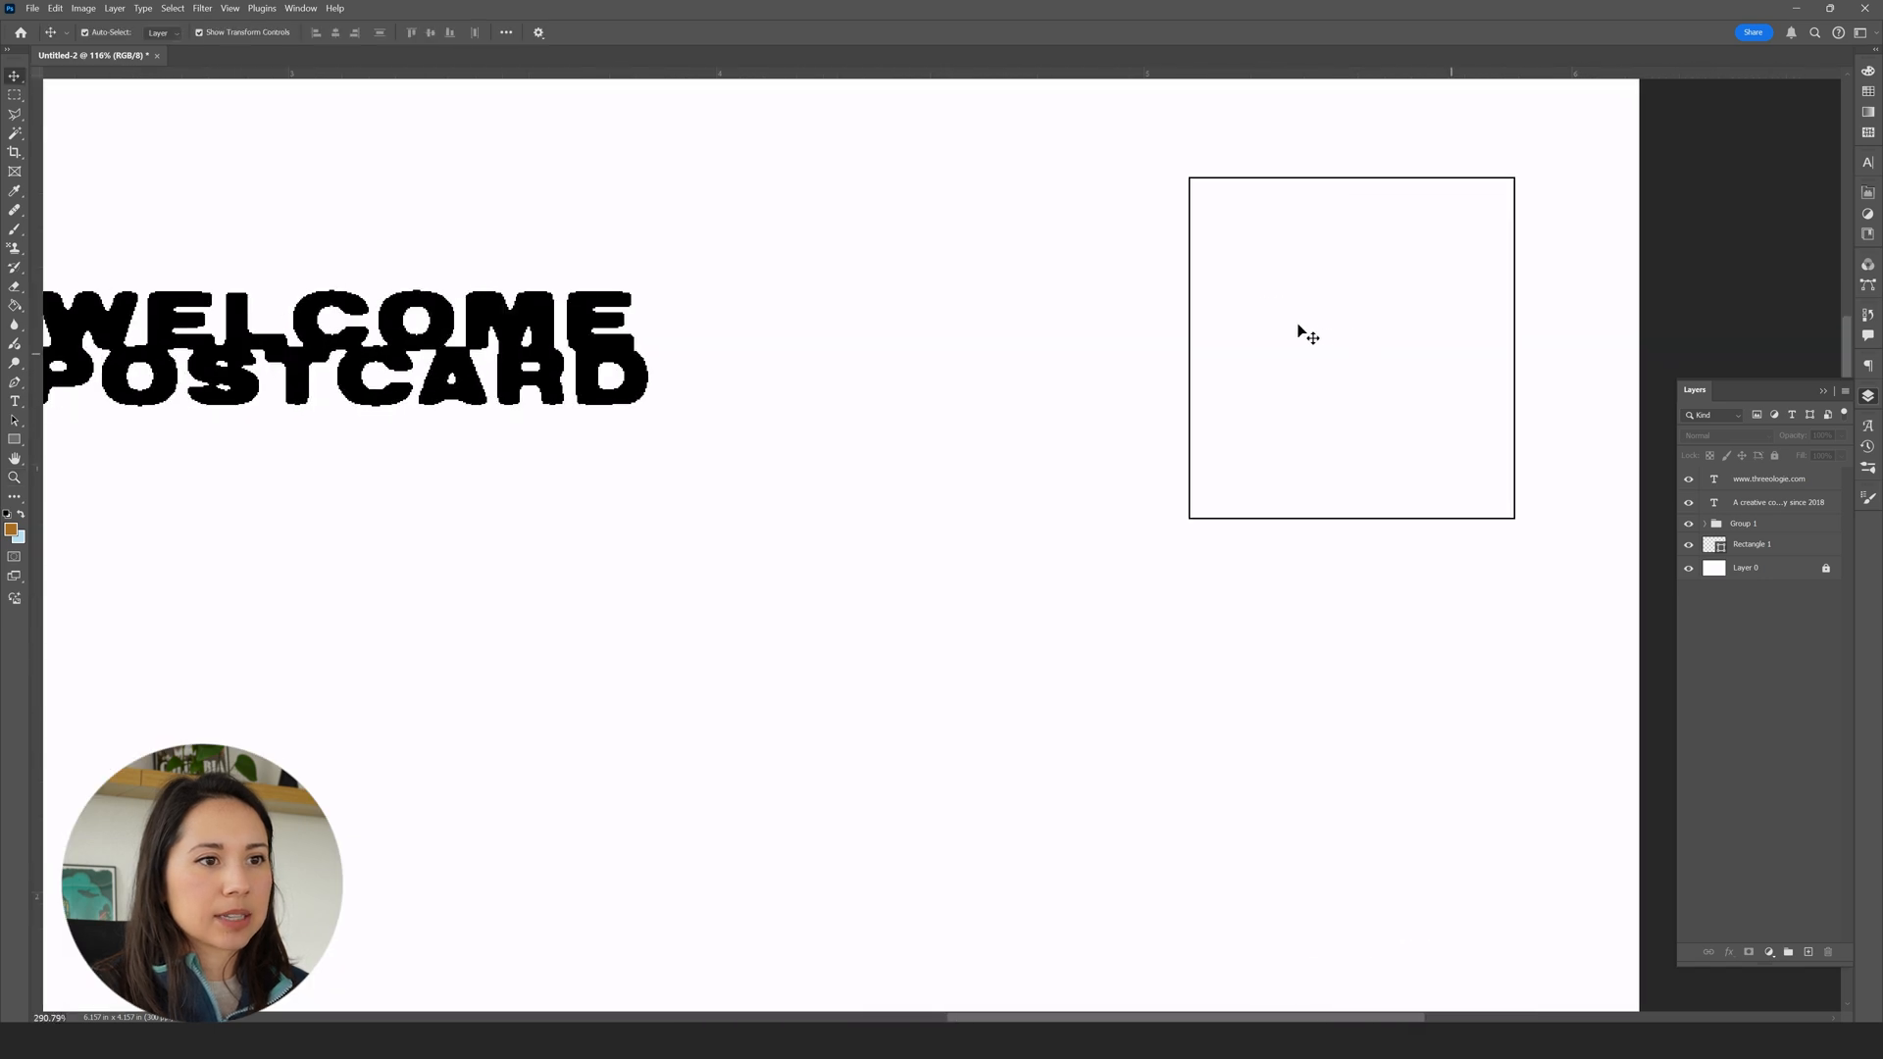
pyautogui.click(1265, 312)
pyautogui.write('Place')
pyautogui.press('Return')
pyautogui.write('Stamp')
pyautogui.press('Return')
pyautogui.write('Here')
pyautogui.hotkey('ctrl', 'Return')
# - Scale down the Place Stamp Here text to fit within the stamp rectangle
pyautogui.press('v')
pyautogui.moveTo(1372, 340); pyautogui.dragTo(1461, 340)
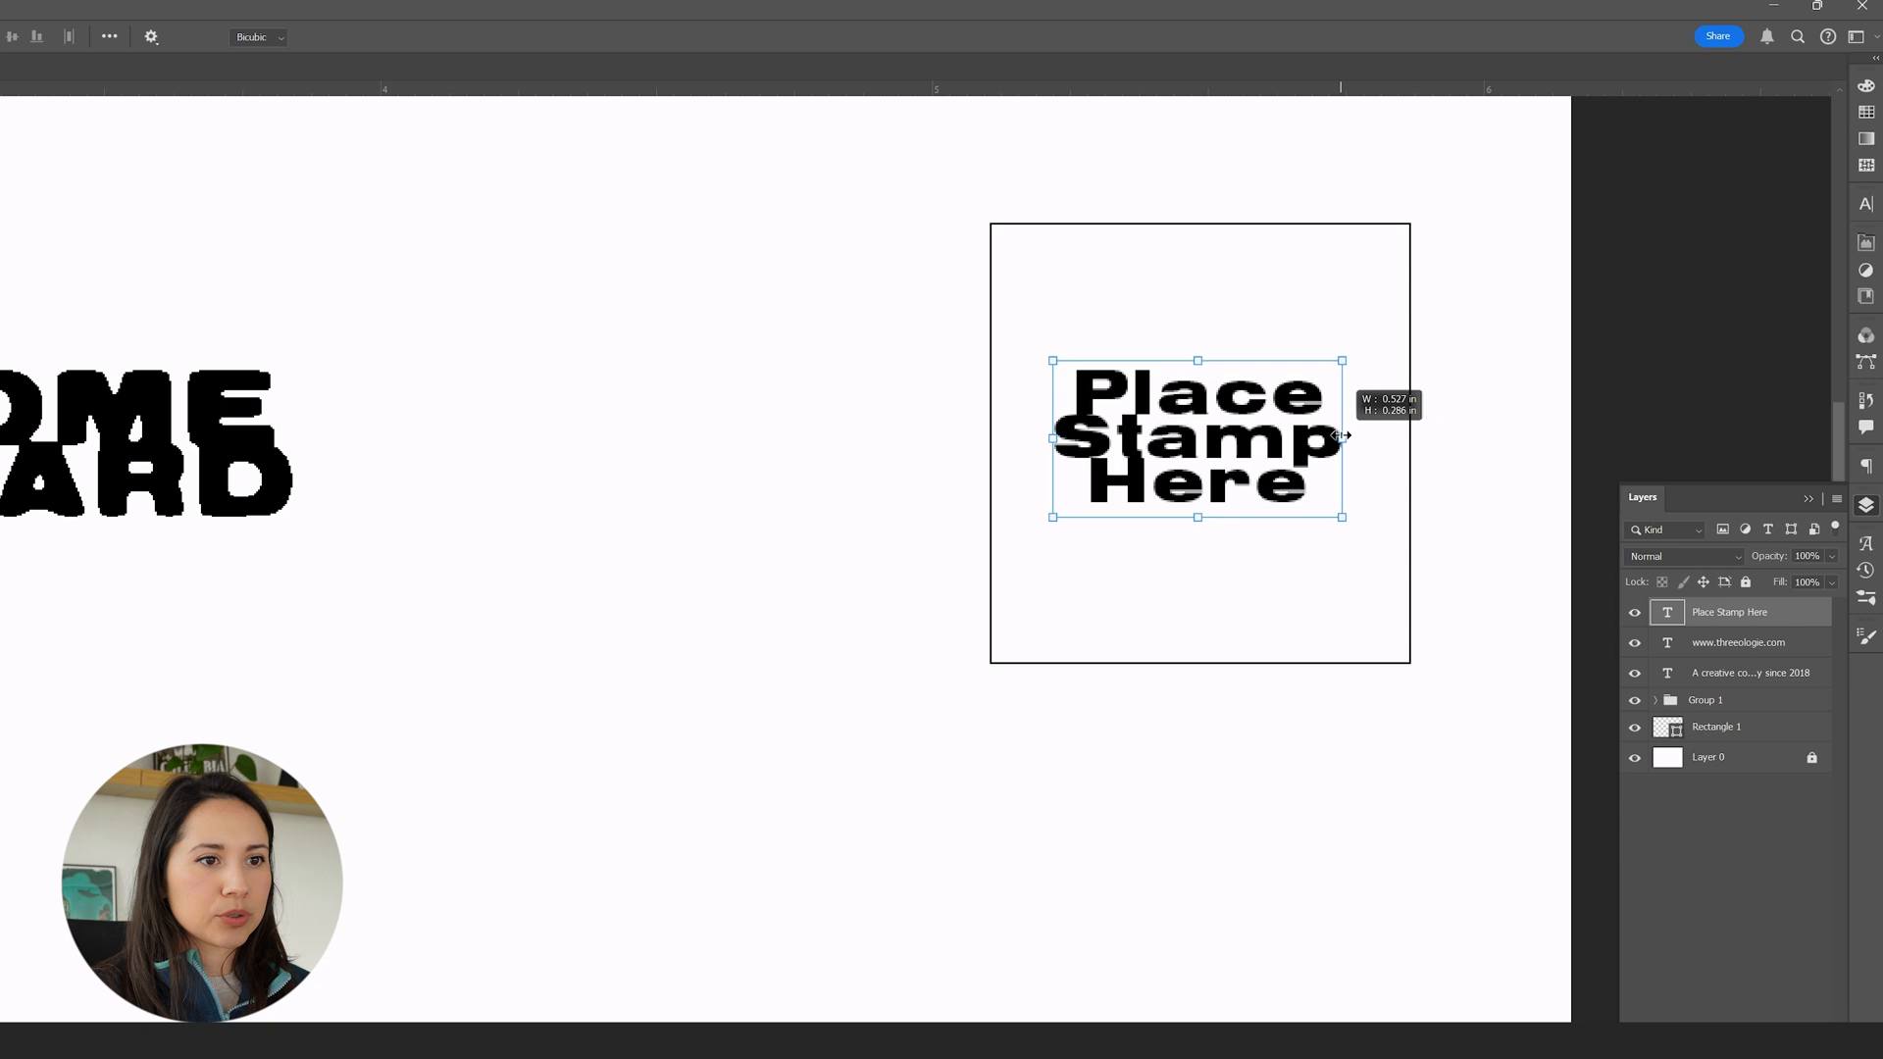
pyautogui.moveTo(1341, 435); pyautogui.dragTo(1328, 434)
pyautogui.press('Return')
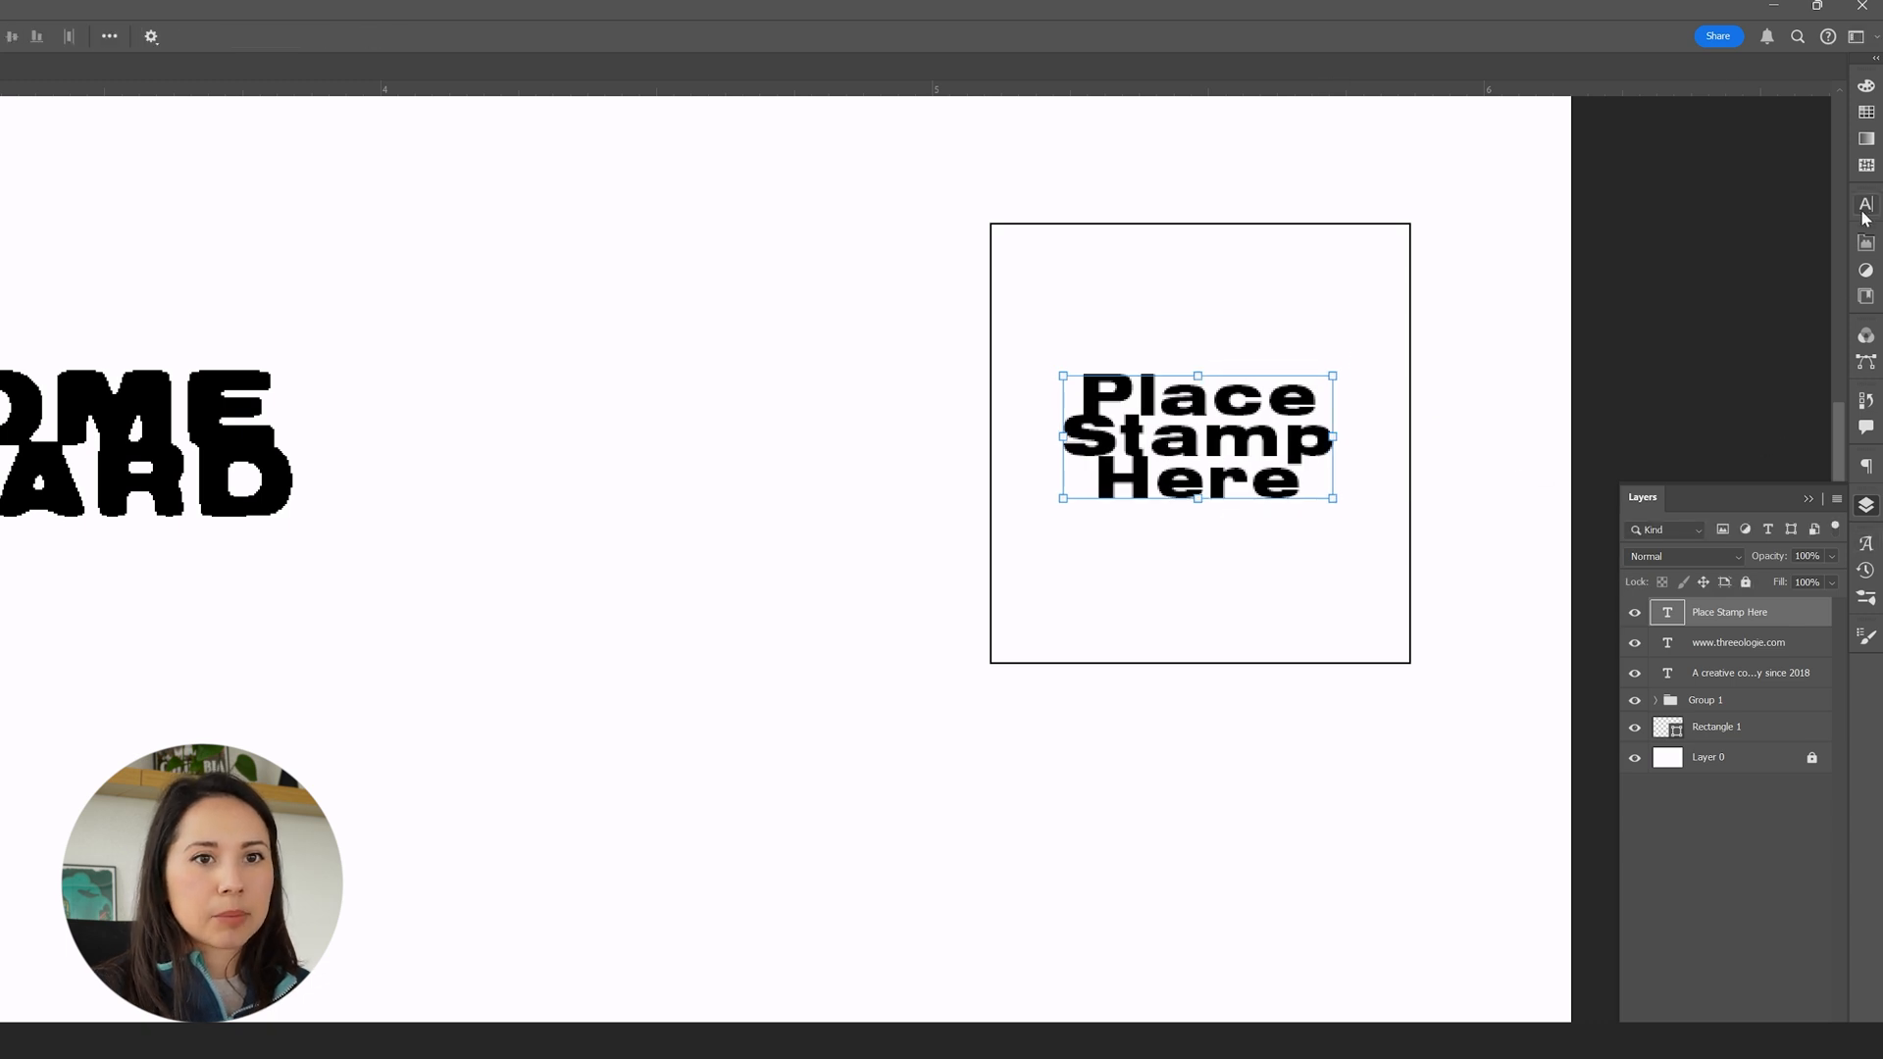
# - Set the Place Stamp Here text's leading to 30 px and its font size to 24 px
pyautogui.click(1866, 205)
pyautogui.click(1833, 255)
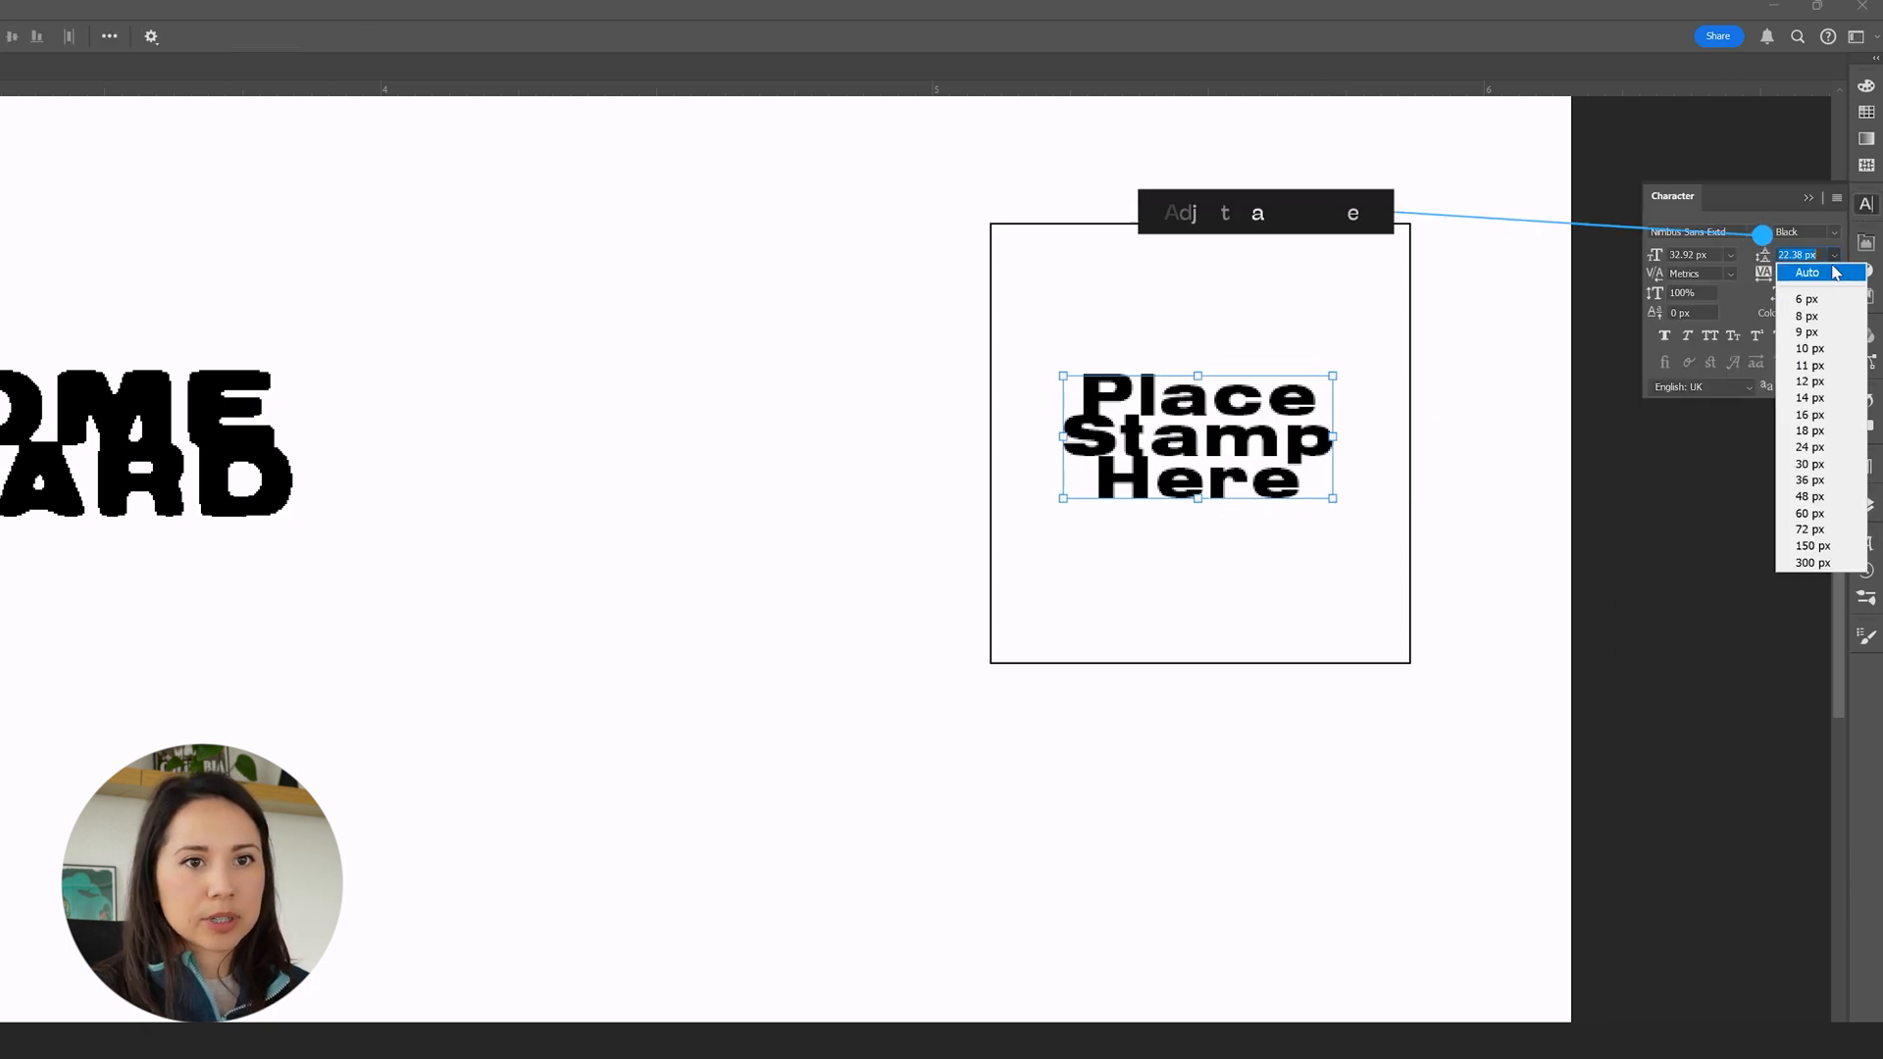
pyautogui.click(1810, 464)
pyautogui.click(1732, 257)
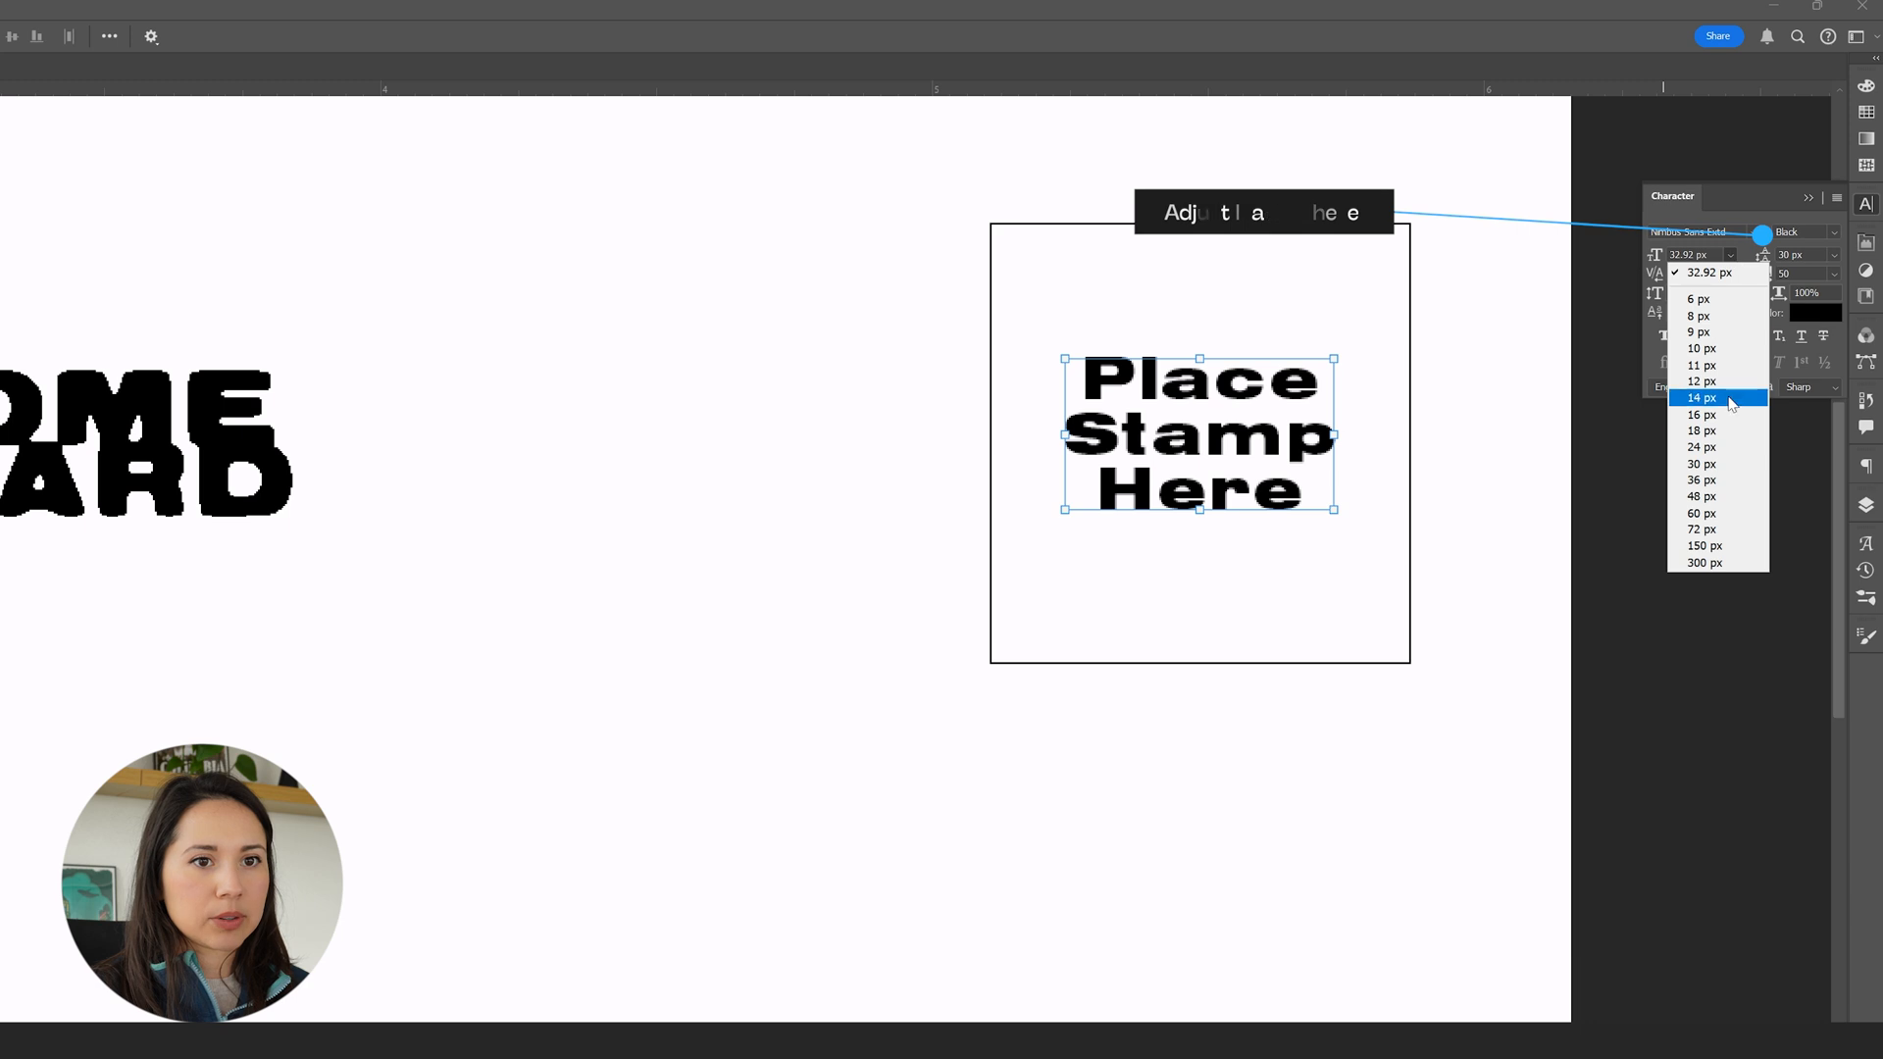
pyautogui.click(1712, 458)
# - Position the Place Stamp Here text in the middle of the stamp rectangle and align their horizontal centres
pyautogui.moveTo(1243, 455); pyautogui.dragTo(1254, 457)
pyautogui.moveTo(1568, 303); pyautogui.dragTo(1315, 437)
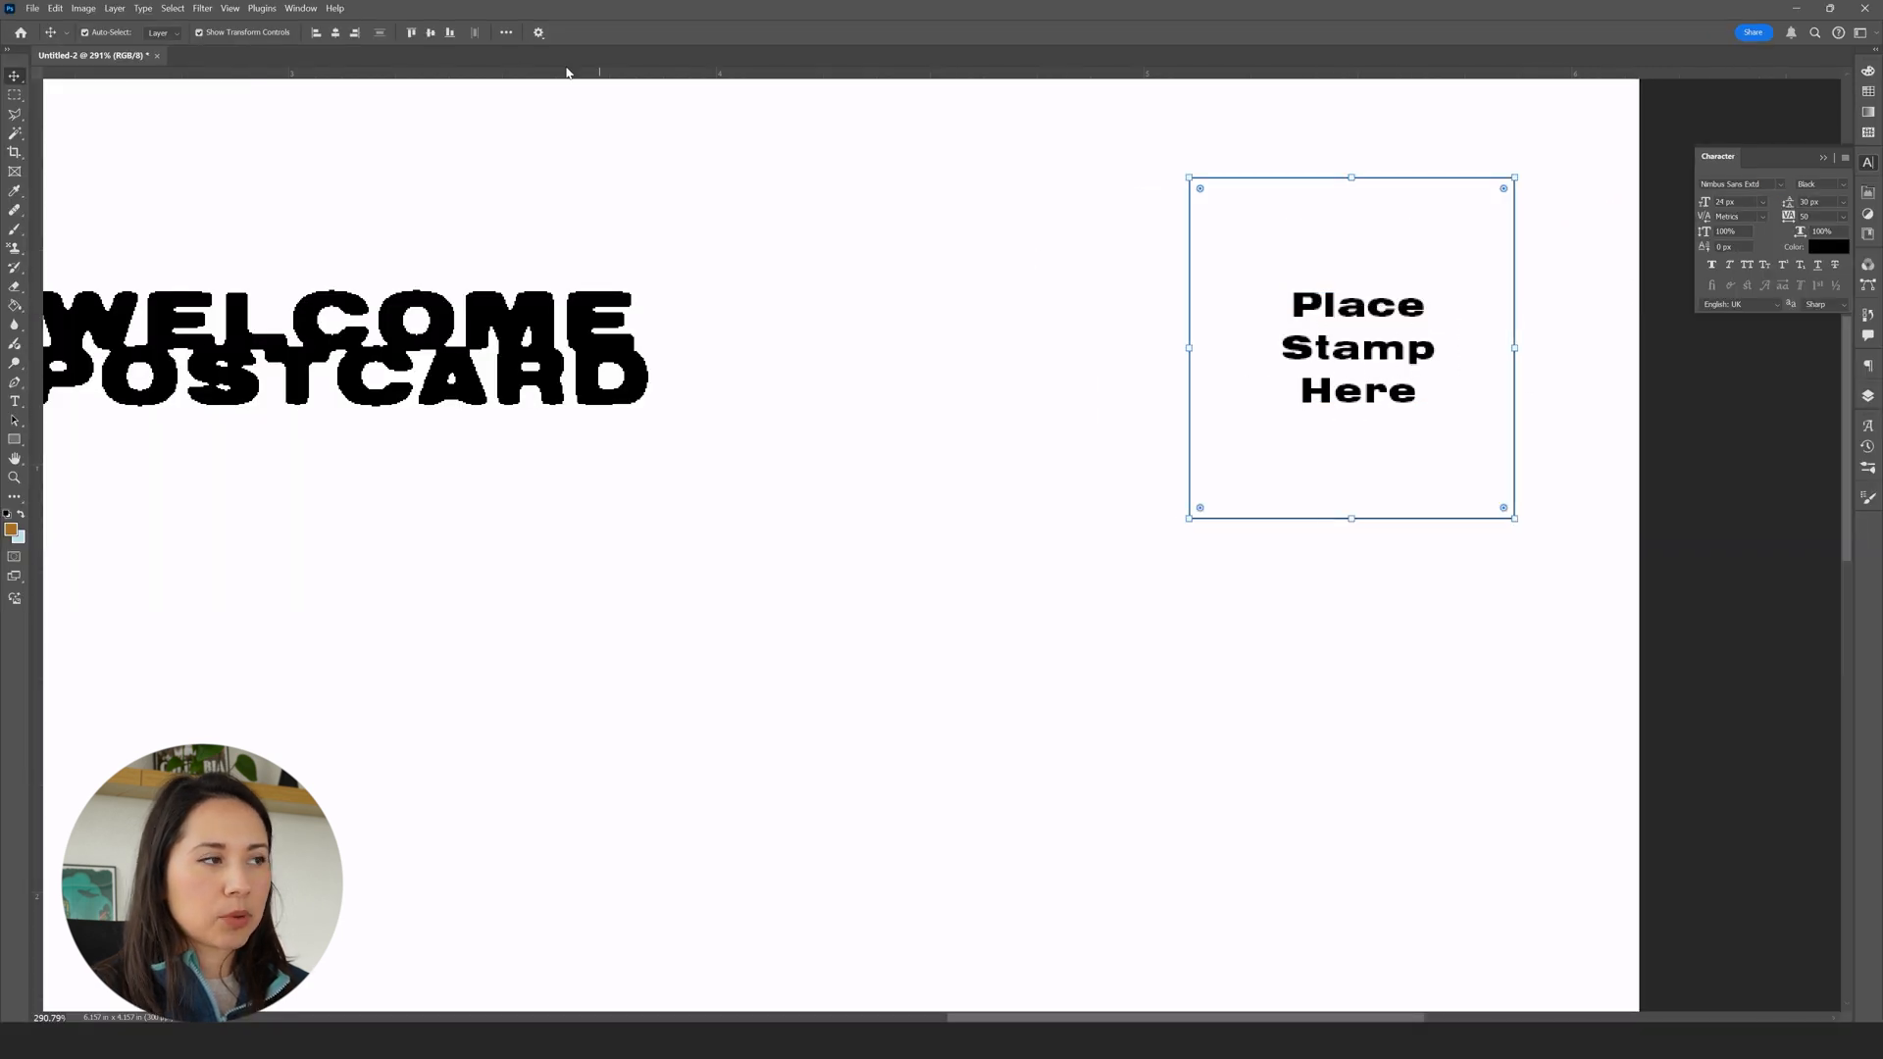
pyautogui.click(336, 35)
pyautogui.click(1303, 546)
pyautogui.moveTo(1302, 545); pyautogui.dragTo(1227, 475)
pyautogui.hotkey('ctrl', '0')
pyautogui.moveTo(1131, 517); pyautogui.dragTo(1063, 555)
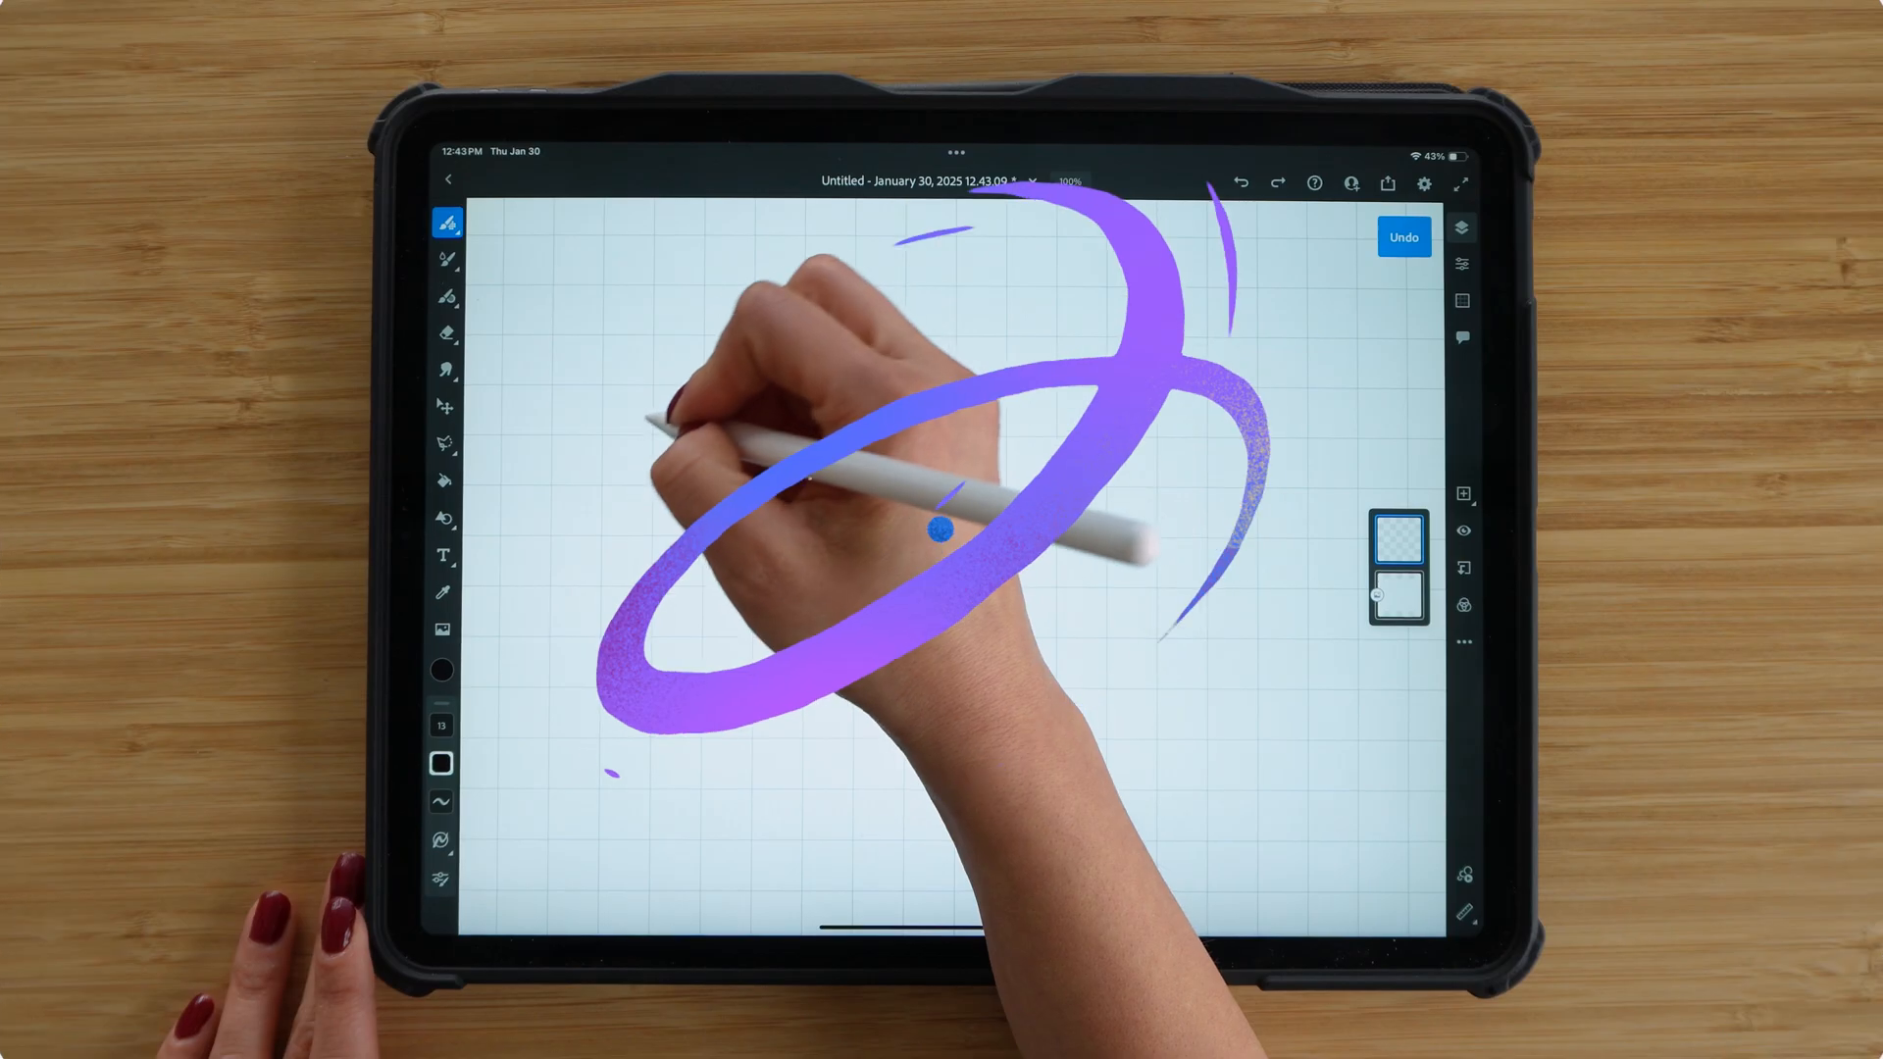
# - Switch to Adobe Fresco on the iPad and hand-letter "Welcome to the Family!" in black along an upward slant
pyautogui.moveTo(632, 422)
pyautogui.mouseDown()
pyautogui.moveTo(656, 390)
pyautogui.moveTo(669, 436)
pyautogui.mouseUp()
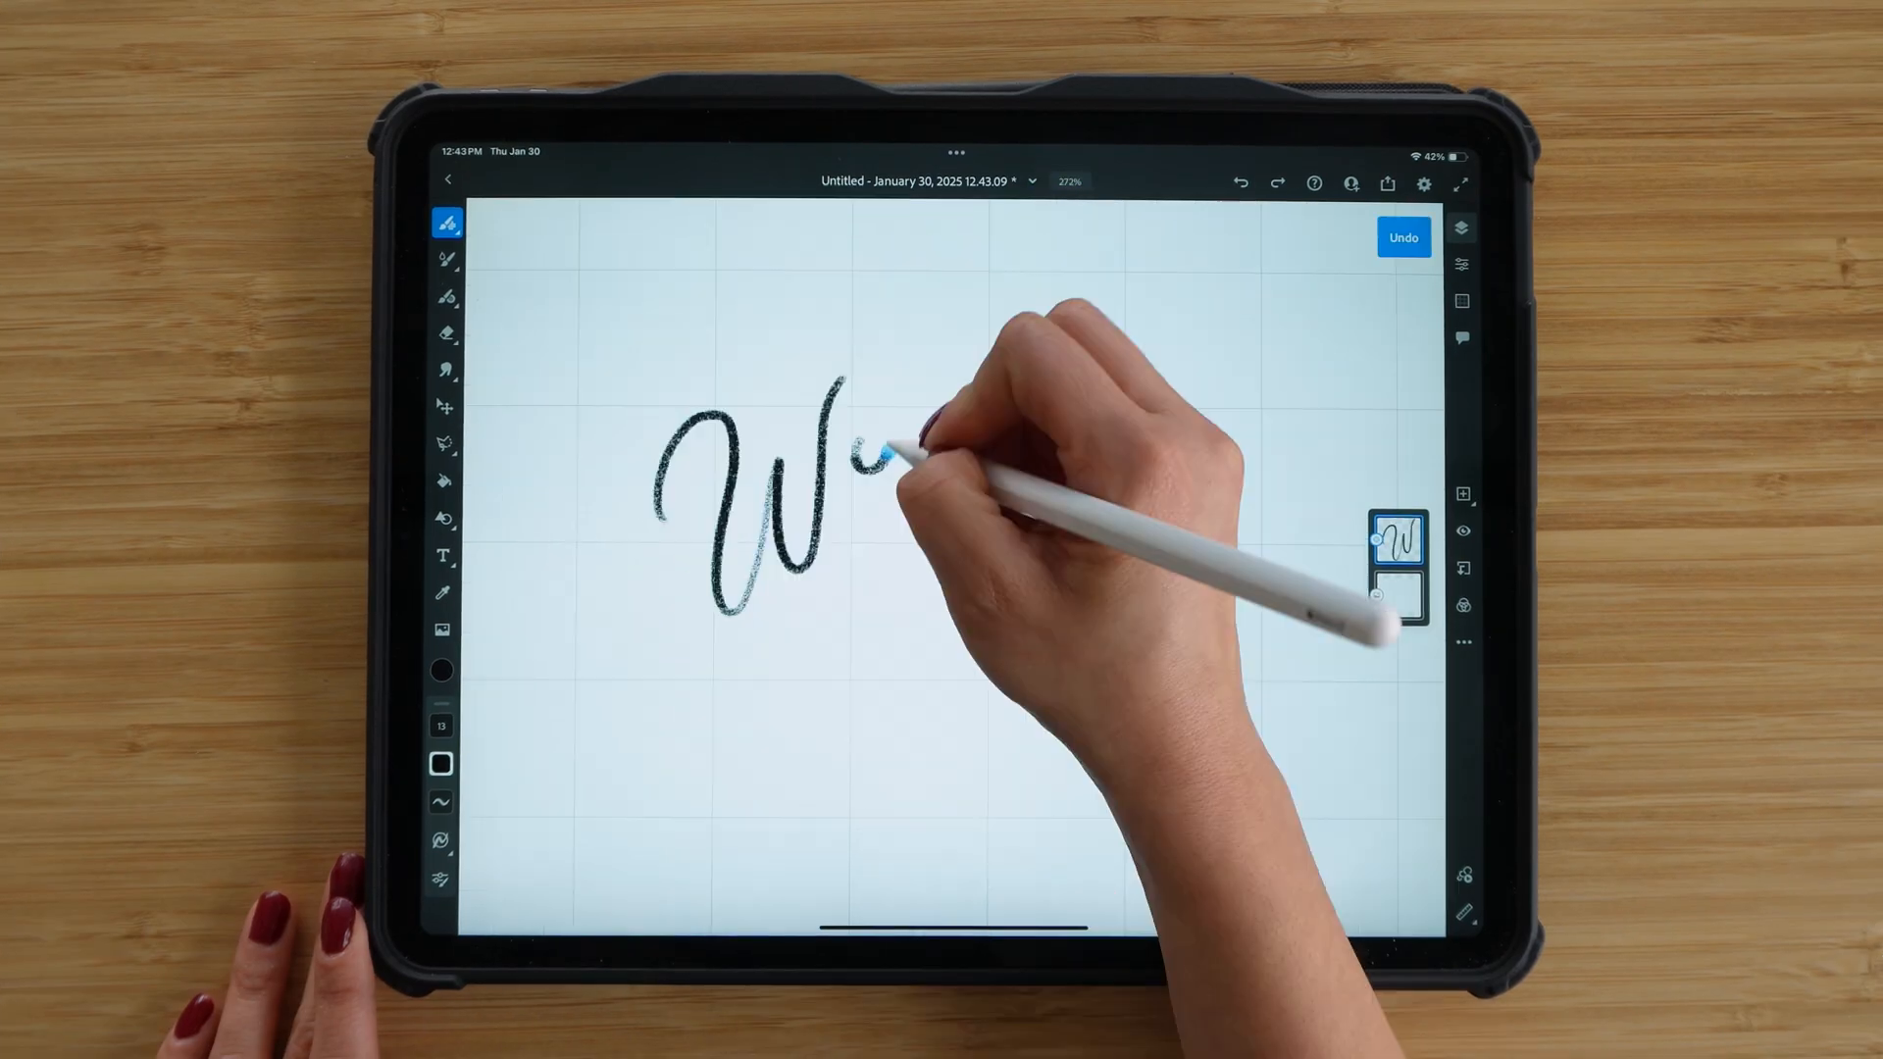
pyautogui.moveTo(874, 432)
pyautogui.mouseDown()
pyautogui.moveTo(869, 505)
pyautogui.moveTo(1025, 358)
pyautogui.moveTo(1036, 422)
pyautogui.moveTo(1085, 369)
pyautogui.mouseUp()
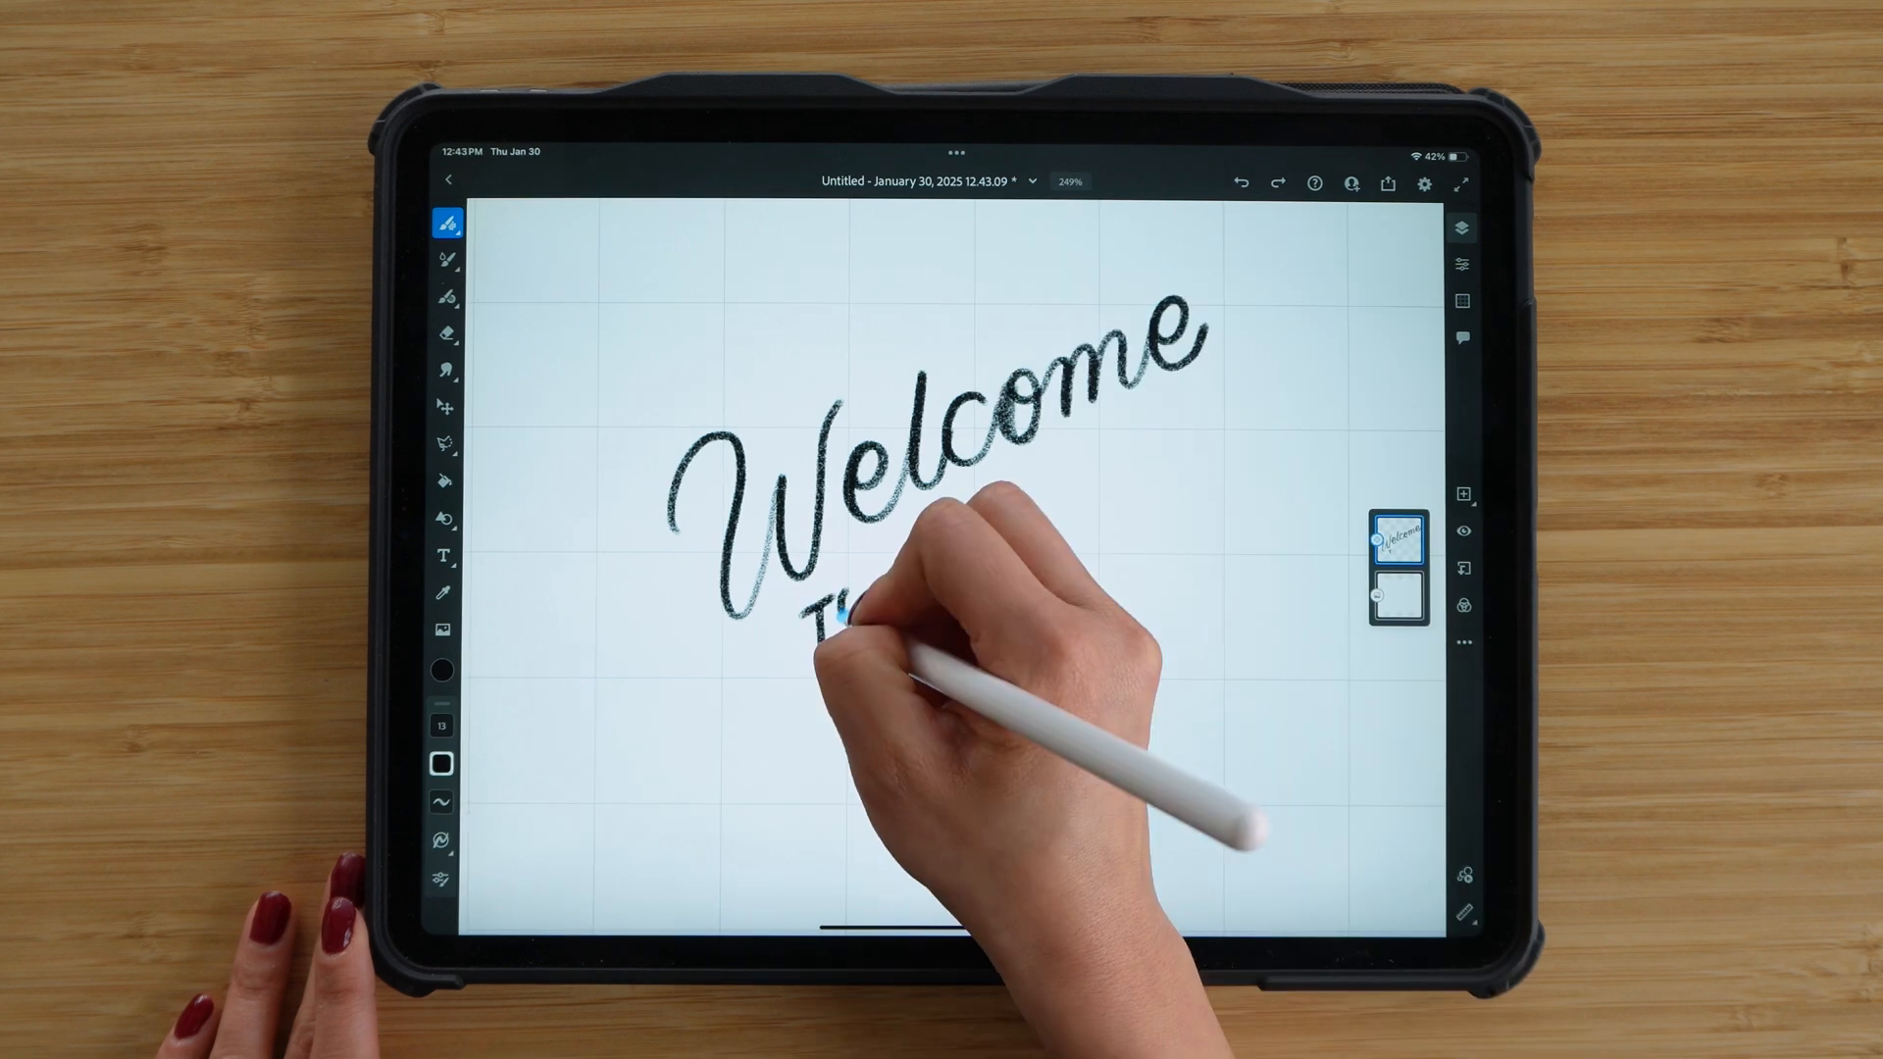
pyautogui.moveTo(828, 631)
pyautogui.mouseDown()
pyautogui.moveTo(845, 589)
pyautogui.moveTo(970, 535)
pyautogui.moveTo(956, 539)
pyautogui.mouseUp()
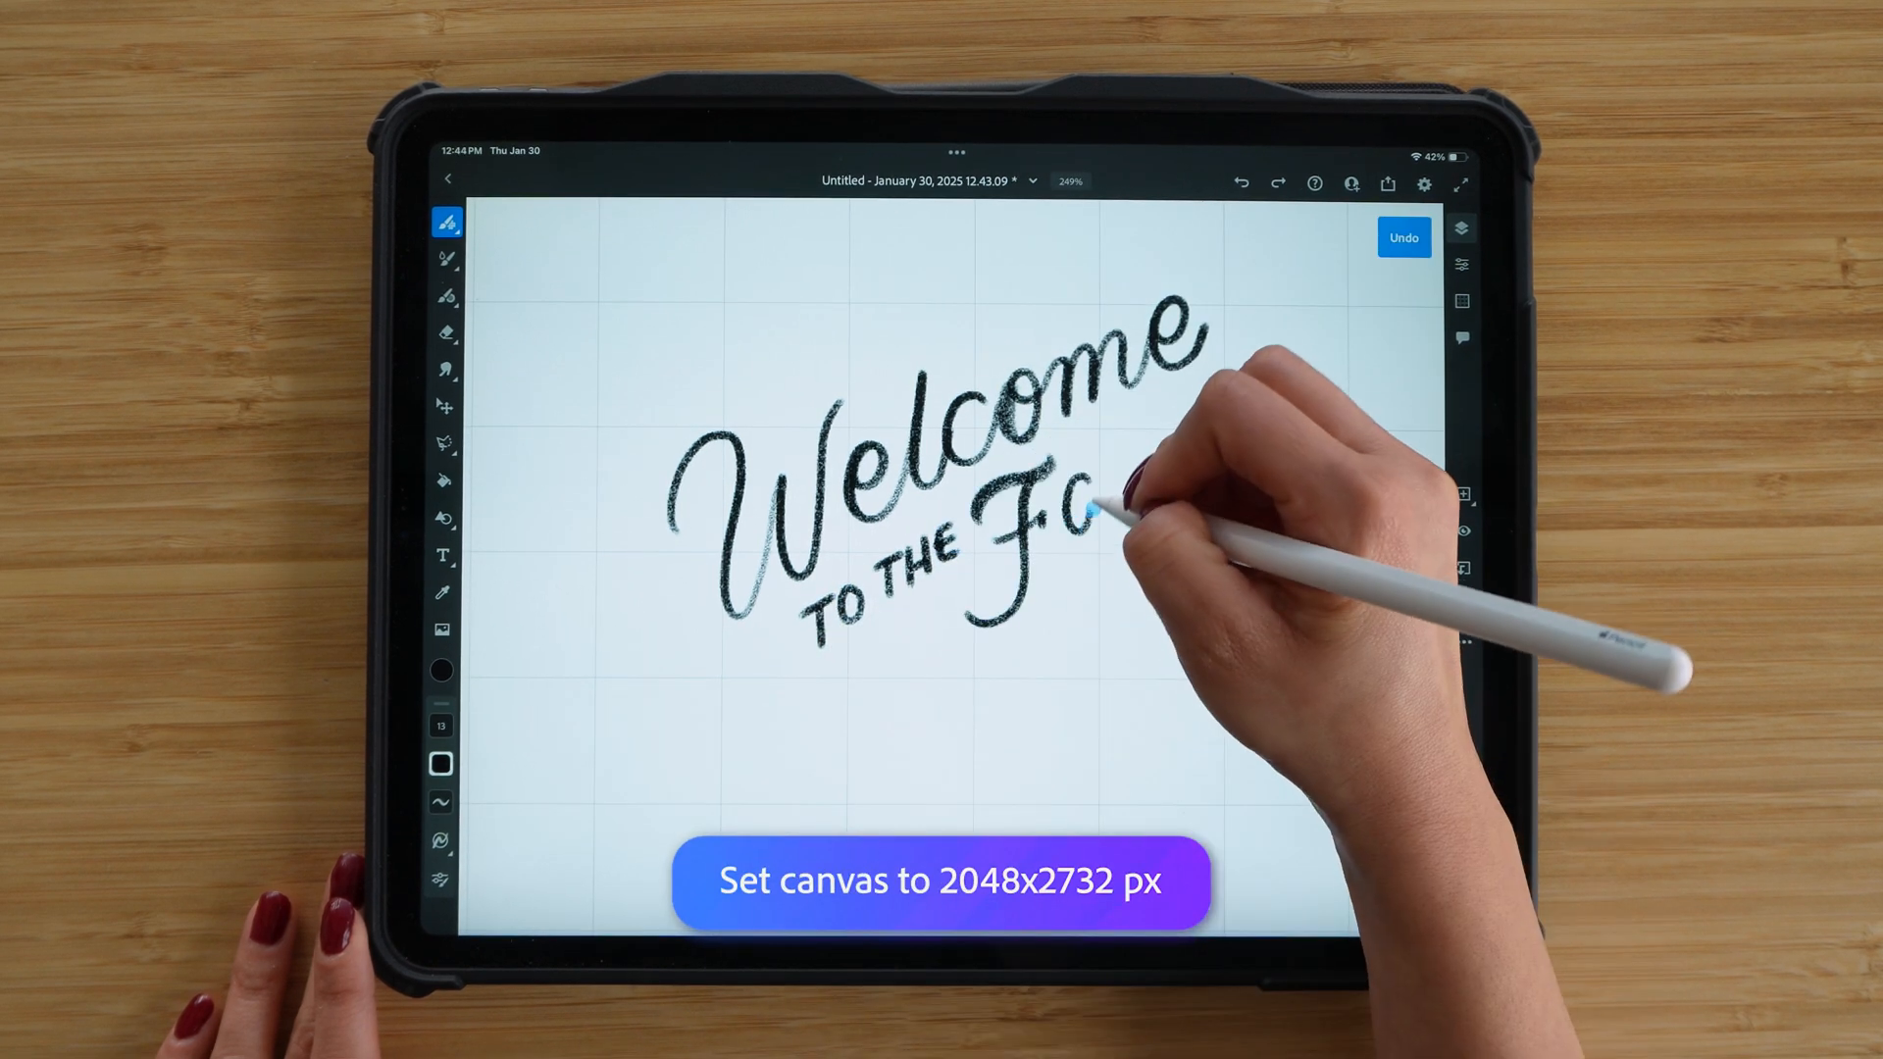
pyautogui.moveTo(1093, 505); pyautogui.dragTo(1127, 474)
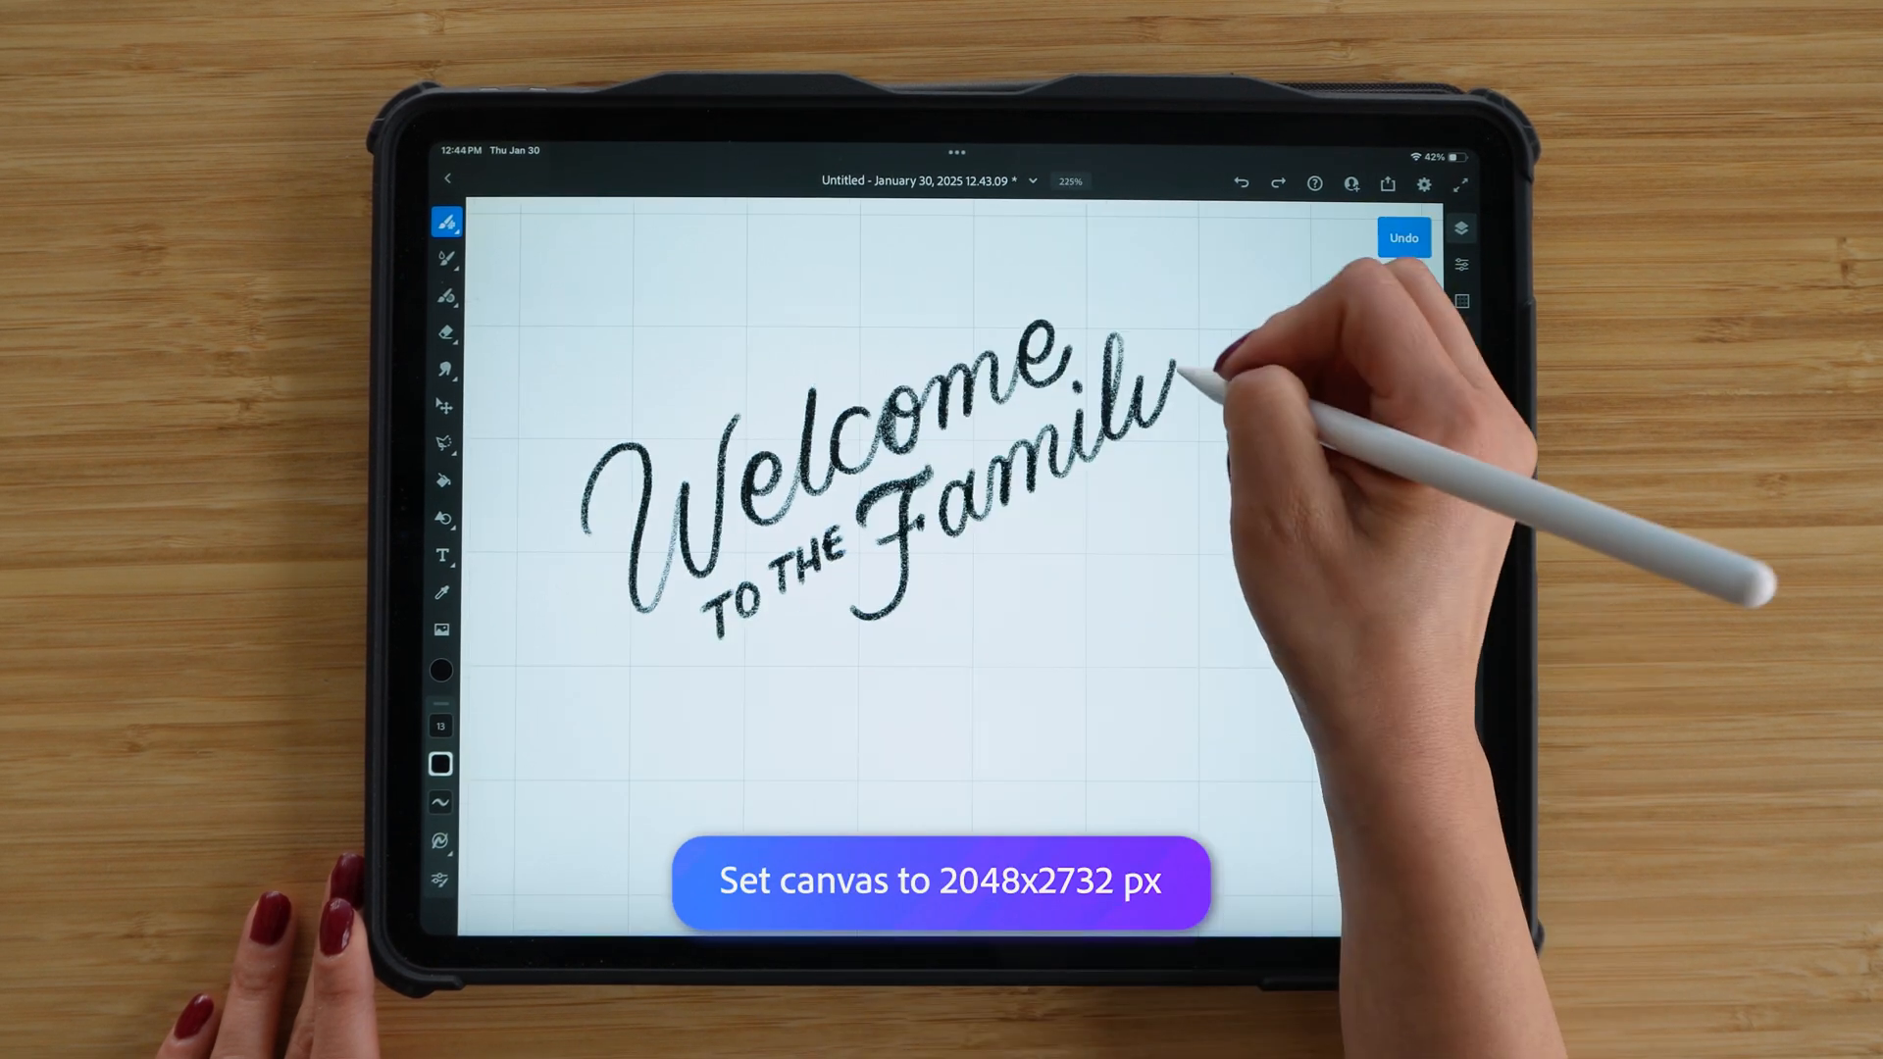
pyautogui.moveTo(1190, 370)
pyautogui.mouseDown()
pyautogui.moveTo(1161, 509)
pyautogui.moveTo(1115, 462)
pyautogui.moveTo(1204, 466)
pyautogui.mouseUp()
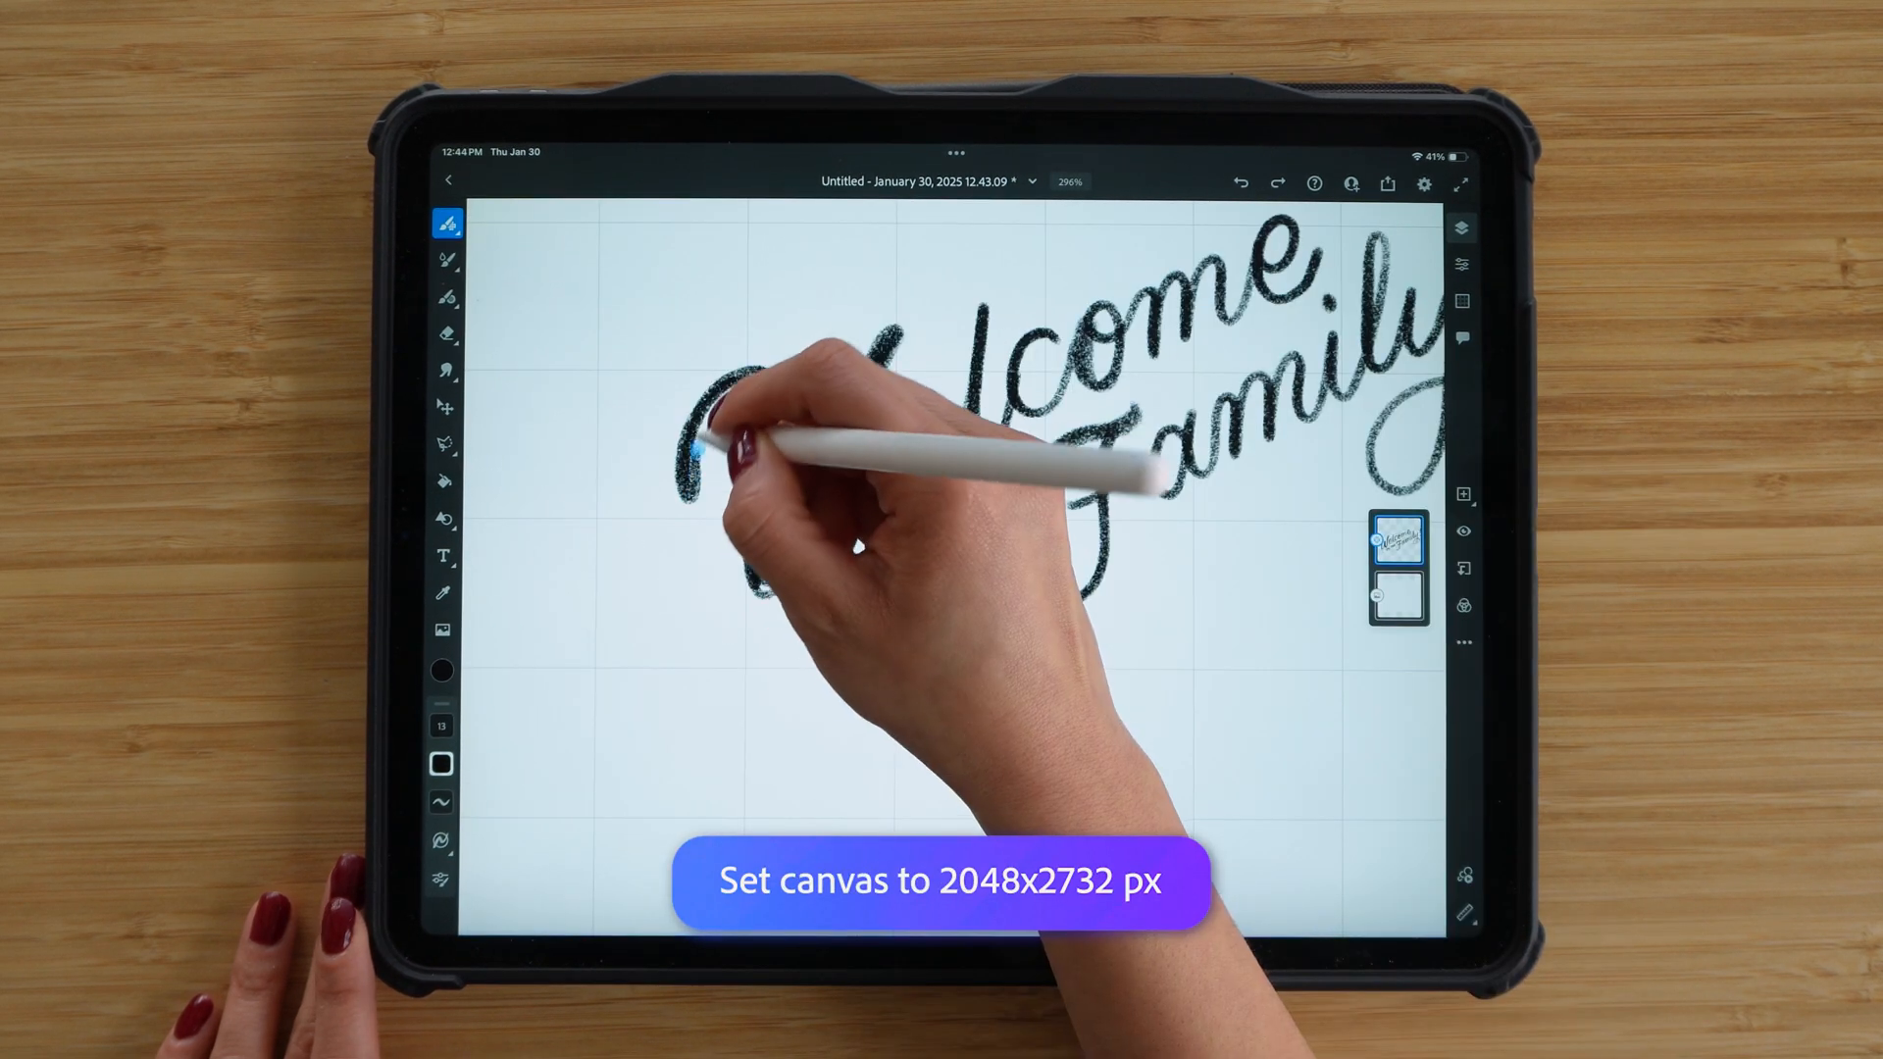
# - Thicken the strokes of the "Welcome" and "Family!" lettering to give the script more weight
pyautogui.moveTo(715, 421)
pyautogui.mouseDown()
pyautogui.moveTo(769, 419)
pyautogui.moveTo(769, 526)
pyautogui.mouseUp()
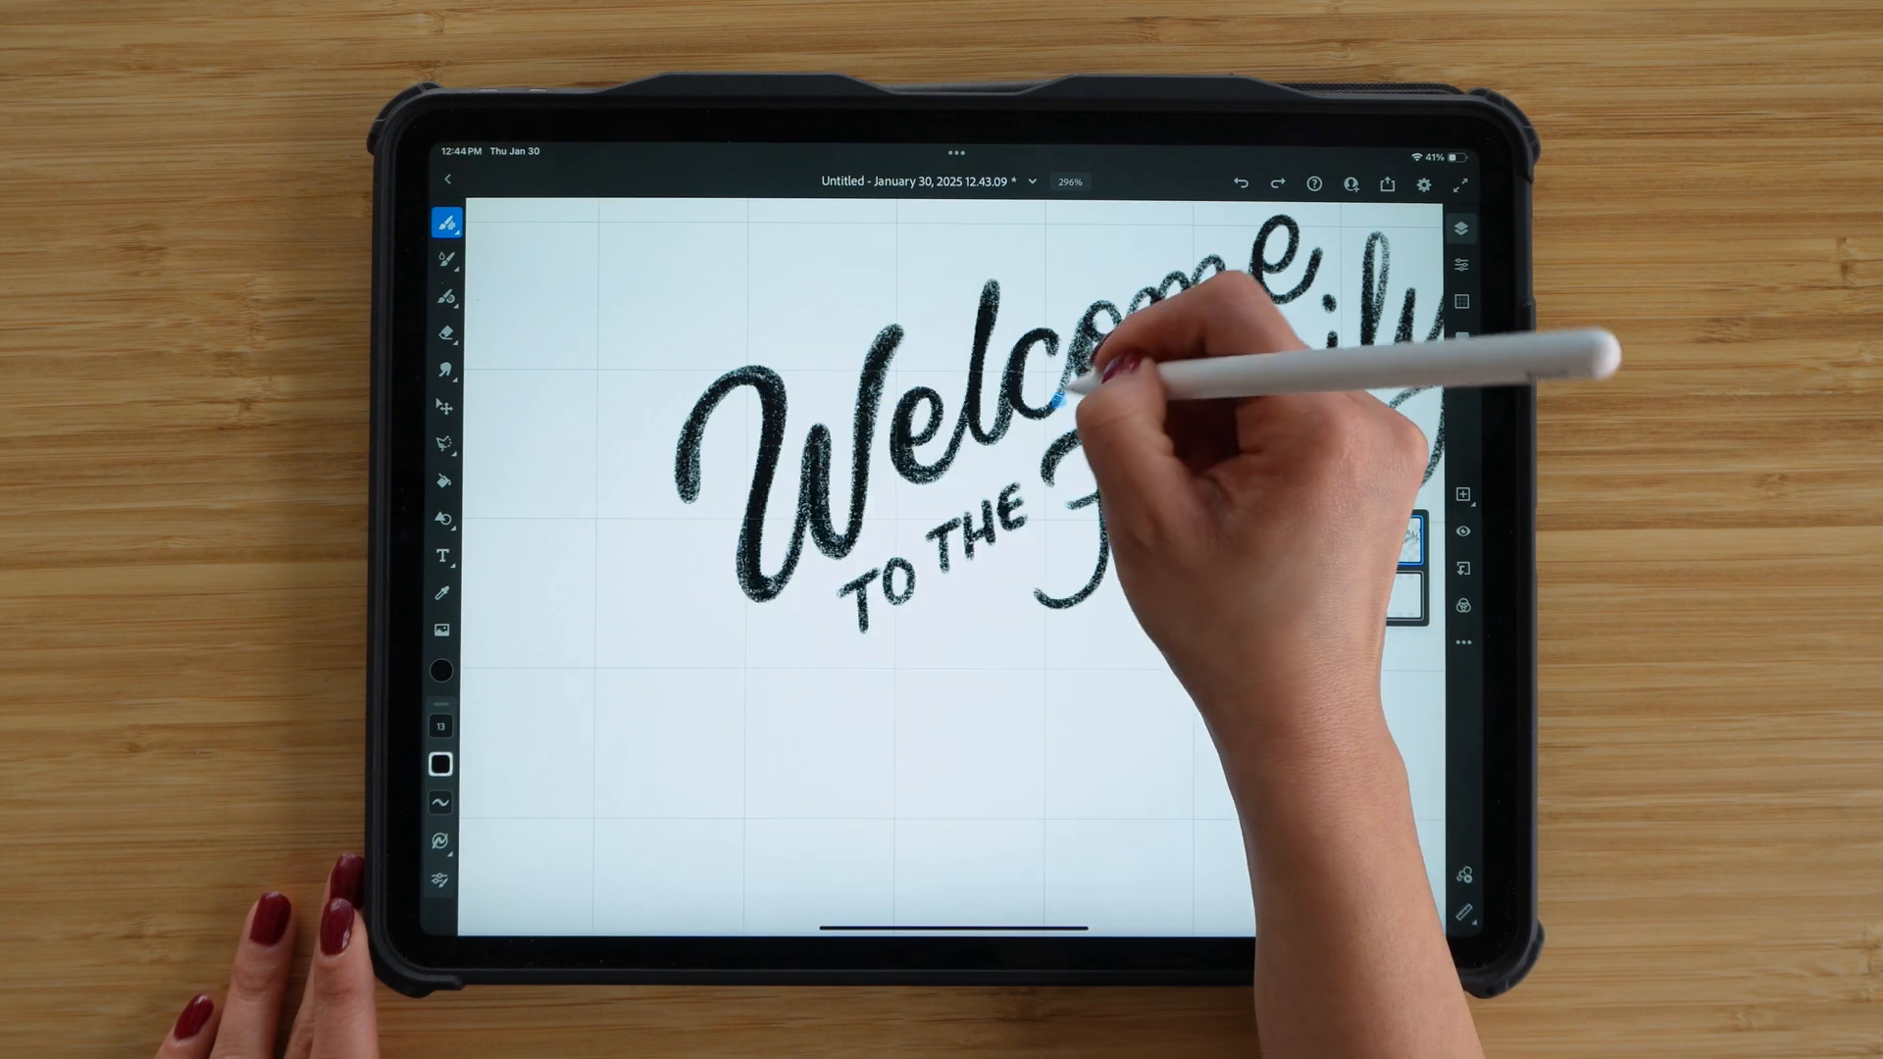
pyautogui.moveTo(1084, 379)
pyautogui.mouseDown()
pyautogui.moveTo(1108, 313)
pyautogui.moveTo(1219, 281)
pyautogui.mouseUp()
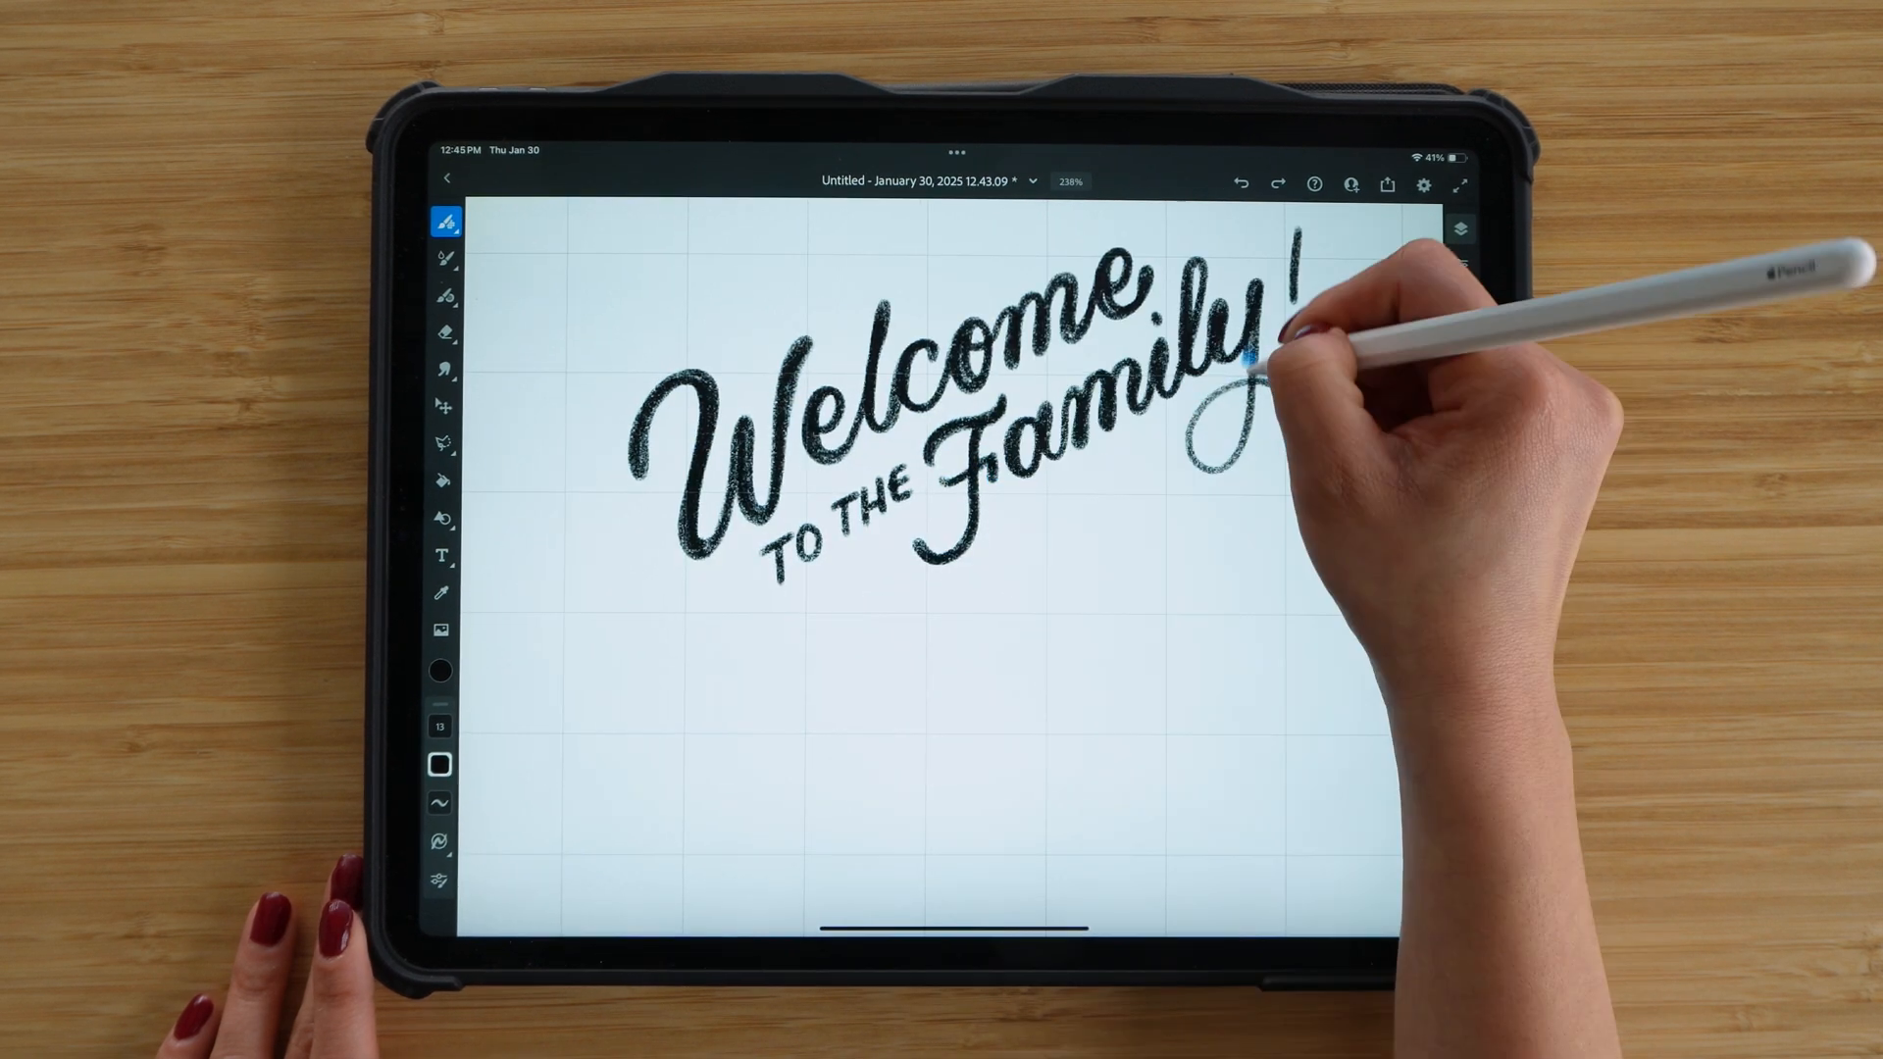
pyautogui.moveTo(1248, 361); pyautogui.dragTo(1210, 420)
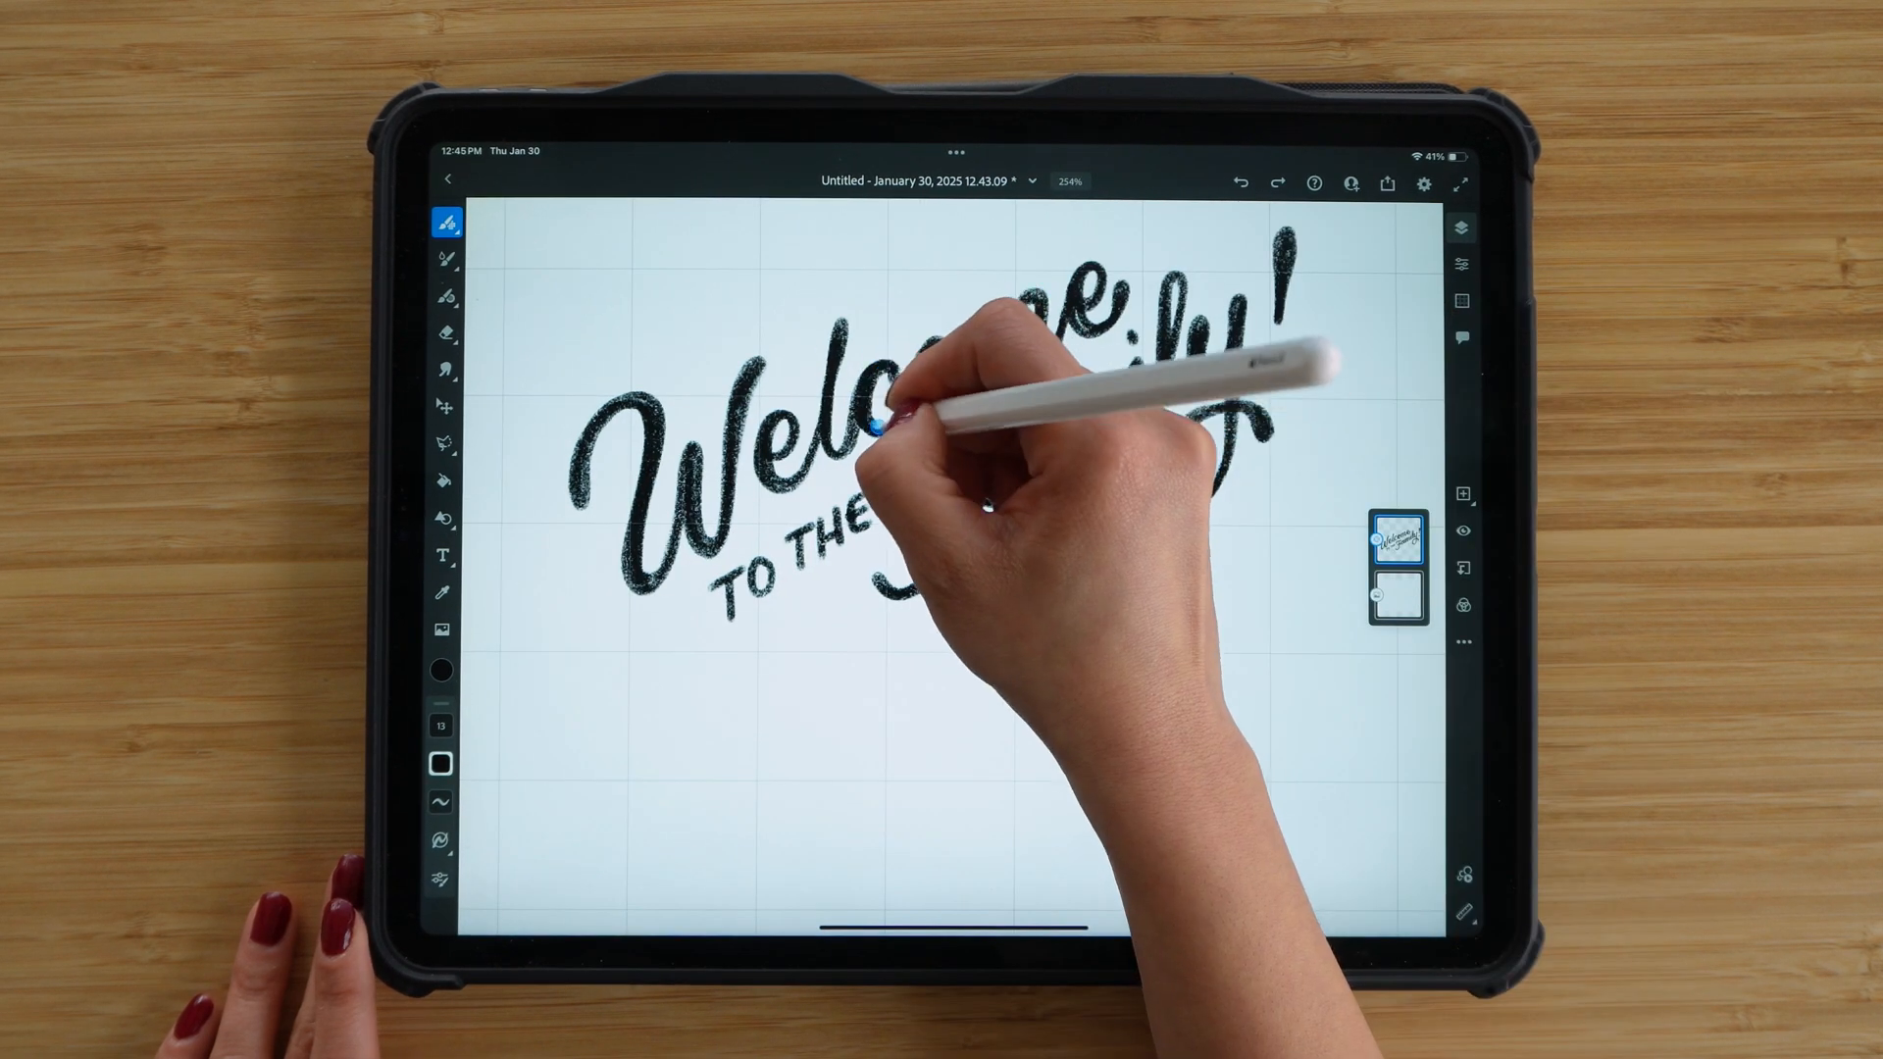
pyautogui.moveTo(875, 427); pyautogui.dragTo(974, 386)
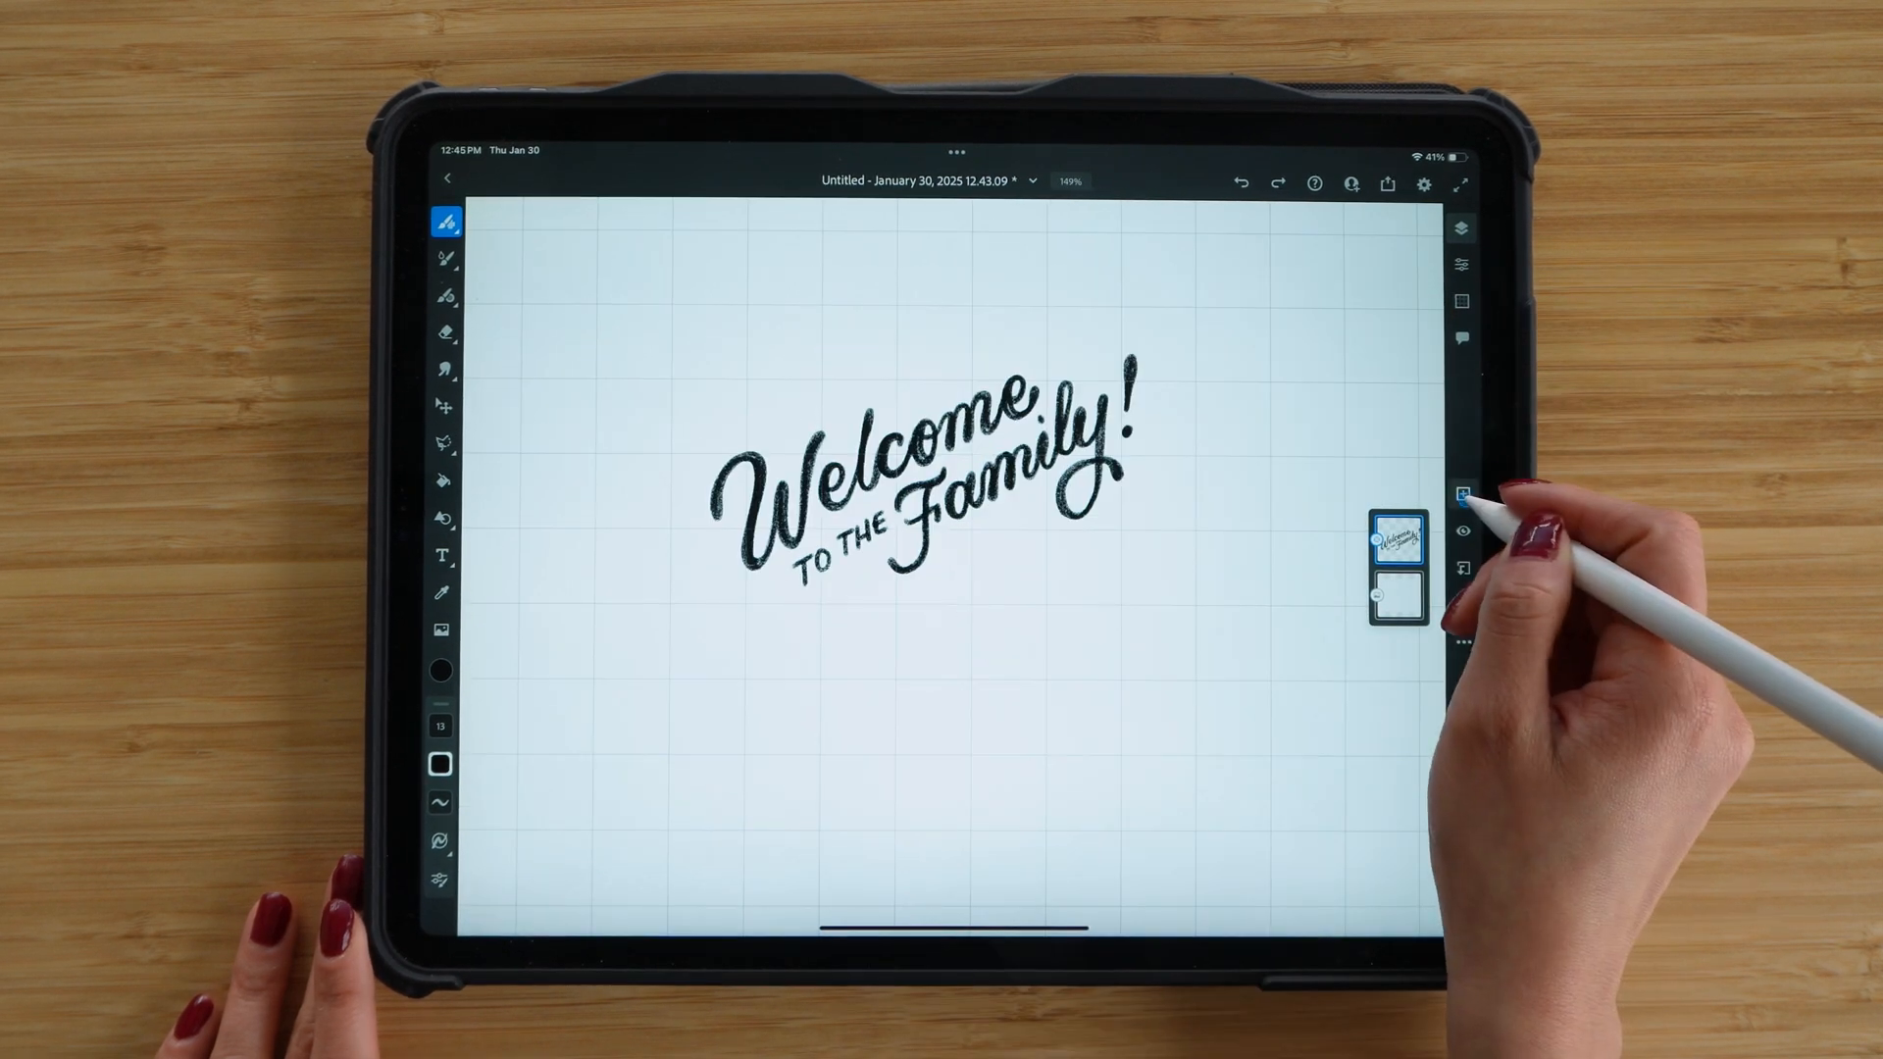
# - On a new layer, handwrite the five-line welcome message starting "I'm so excited to have you here!" with a heart and the sender's signature
pyautogui.click(1463, 494)
pyautogui.scroll(3, 882, 647)
pyautogui.scroll(-2, 883, 647)
pyautogui.moveTo(920, 490)
pyautogui.mouseDown()
pyautogui.moveTo(924, 528)
pyautogui.moveTo(946, 502)
pyautogui.mouseUp()
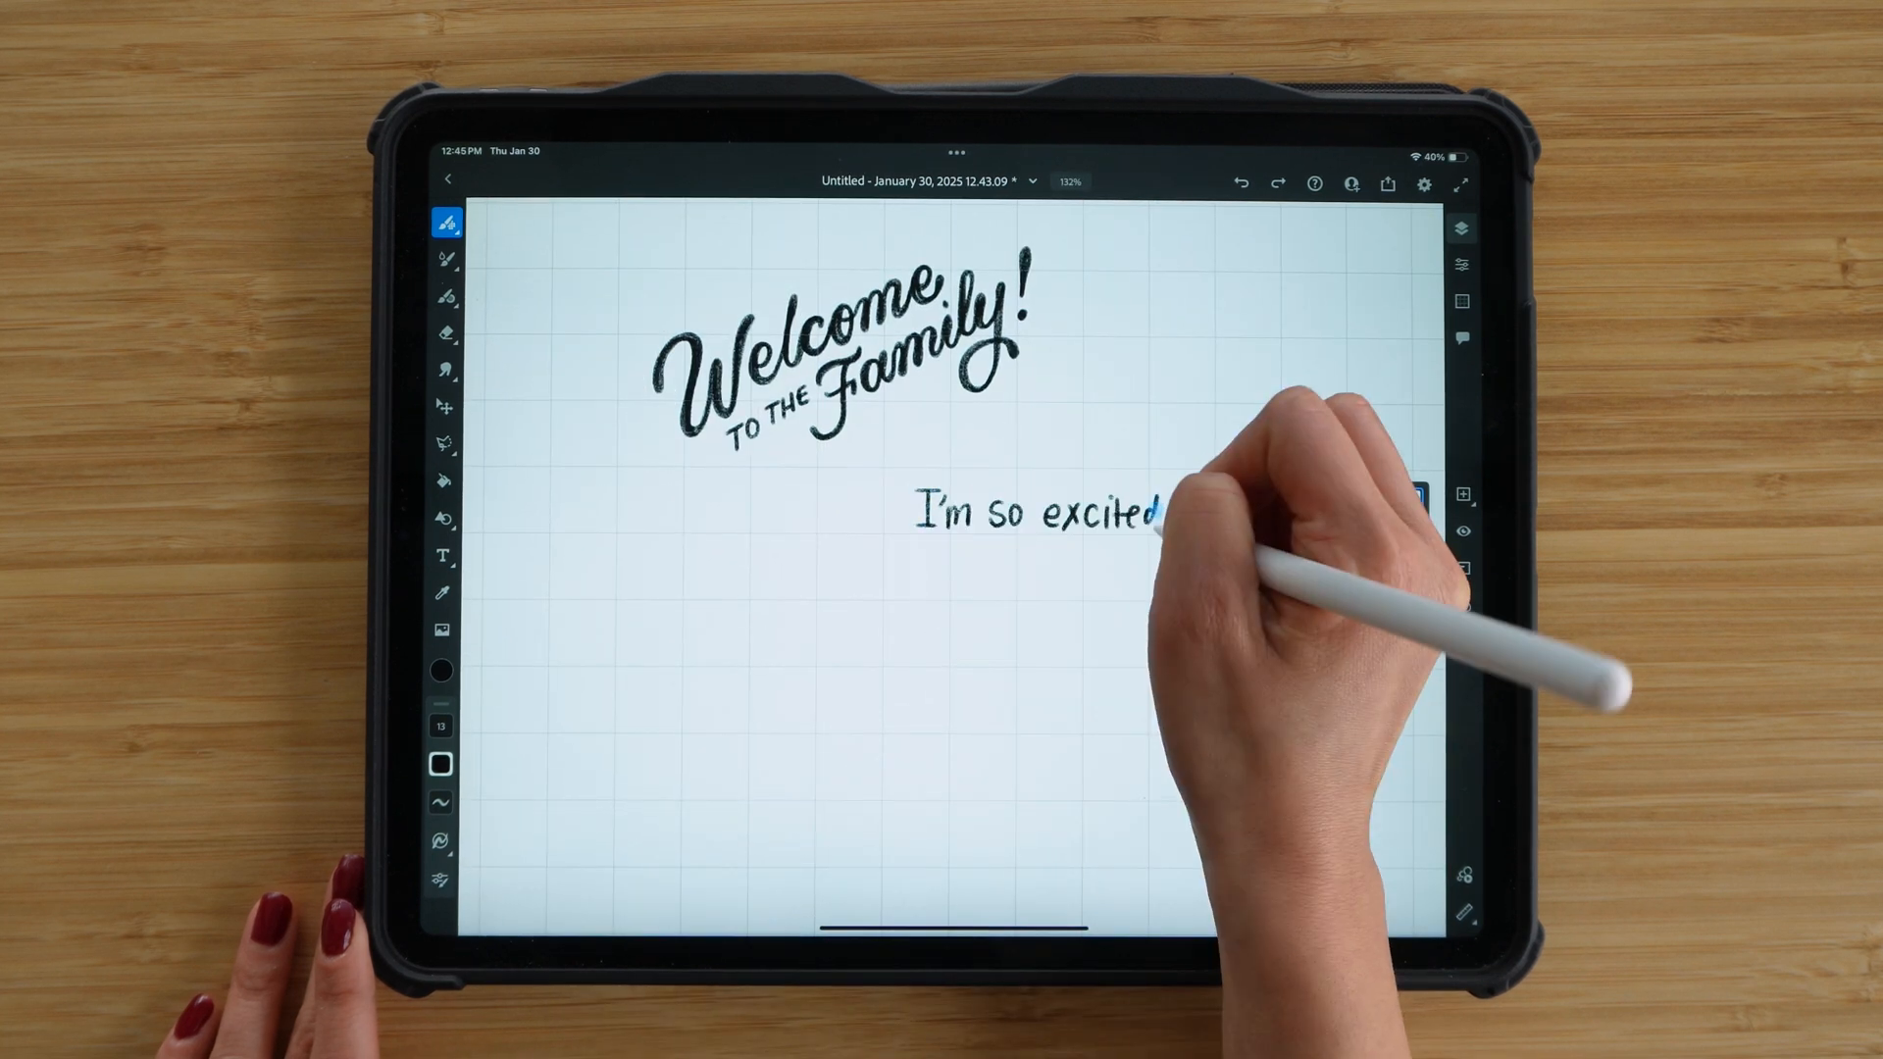
pyautogui.moveTo(1177, 502); pyautogui.dragTo(1189, 520)
pyautogui.moveTo(1008, 551); pyautogui.dragTo(1015, 535)
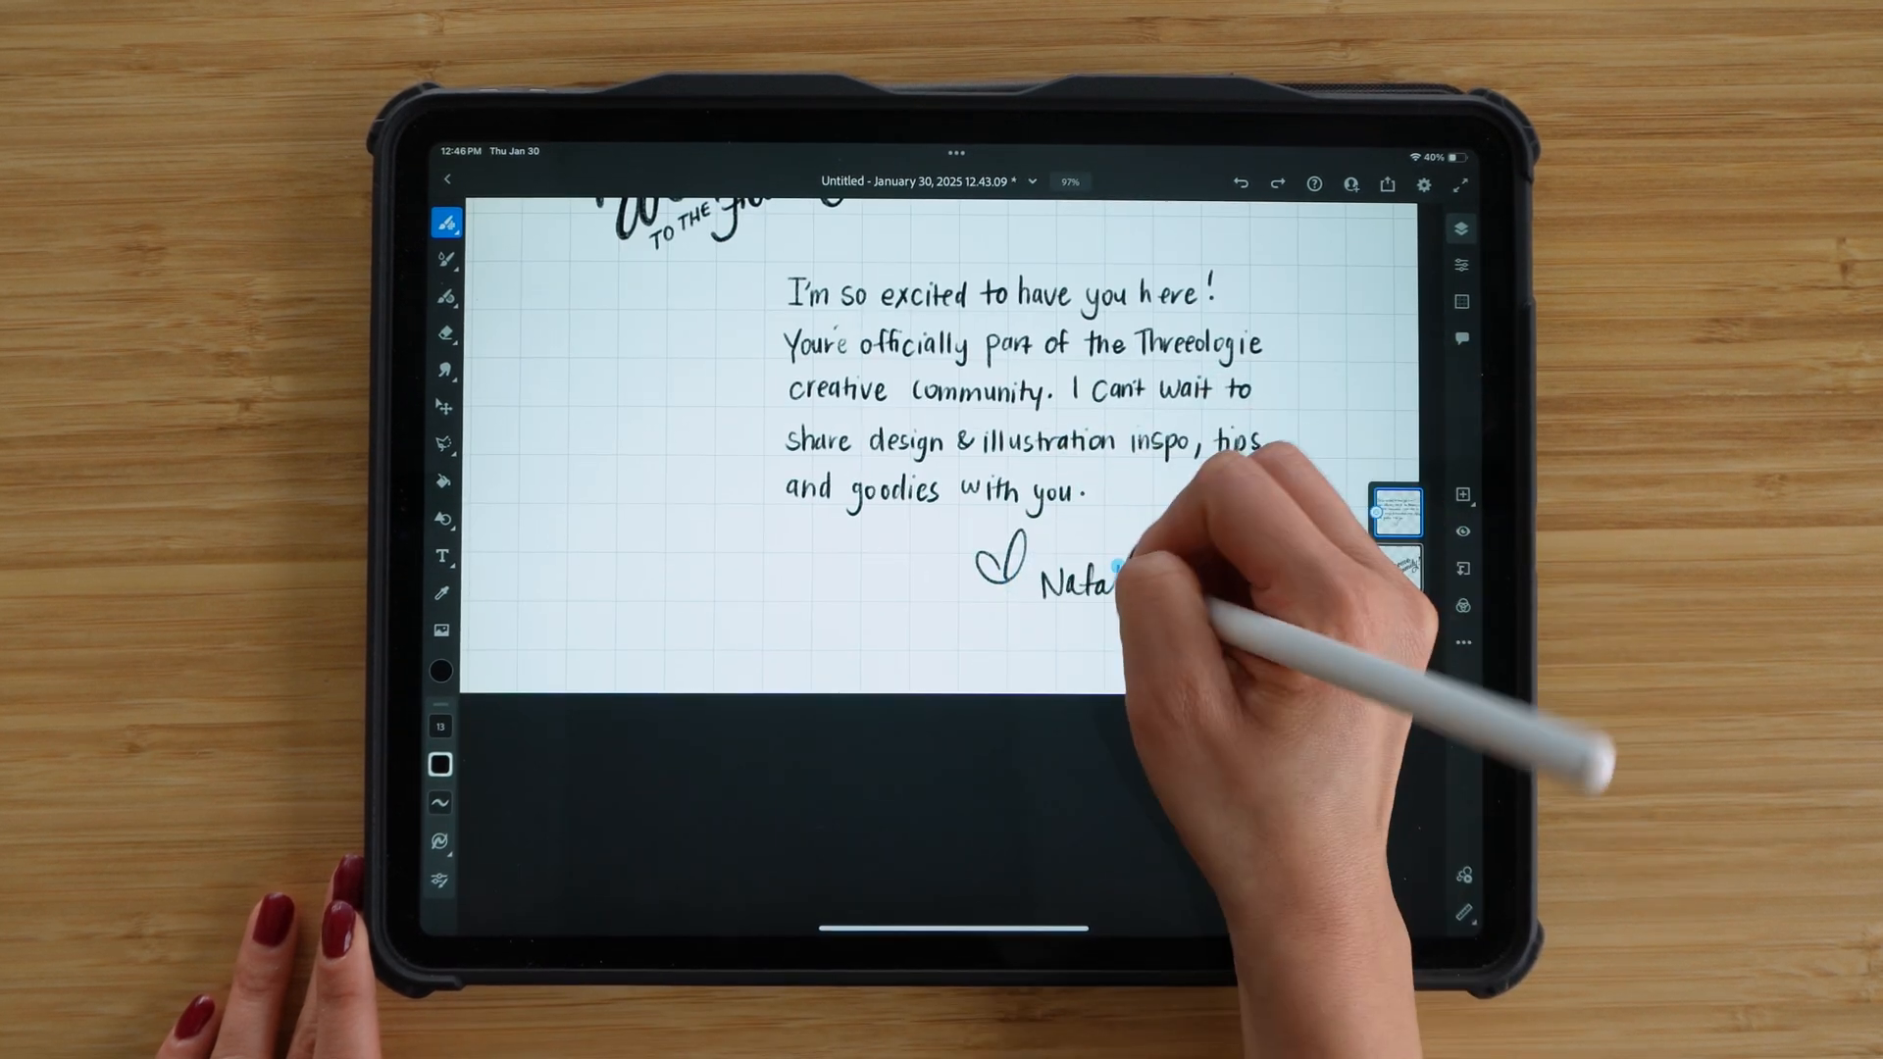
pyautogui.moveTo(1219, 628); pyautogui.dragTo(1243, 630)
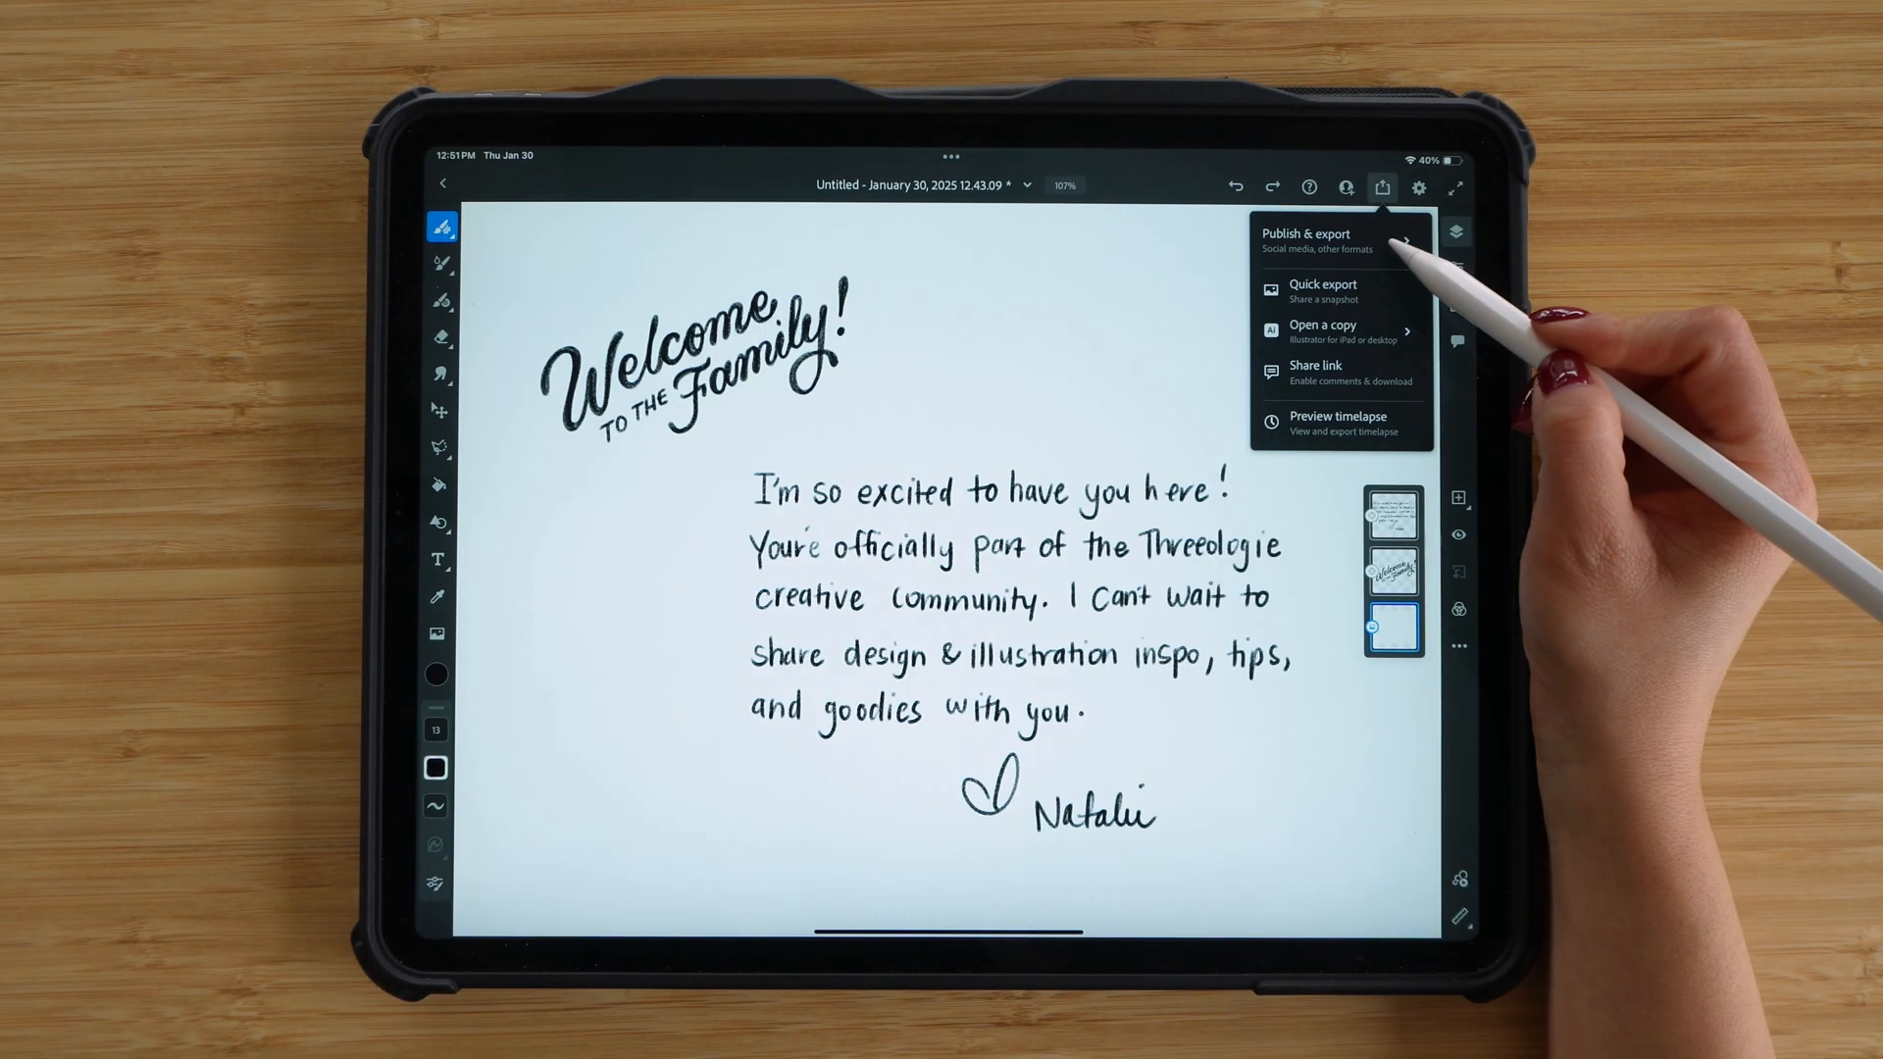
# - Export the lettering artwork as a PSD named Letter and send it to Google Drive
pyautogui.click(1399, 239)
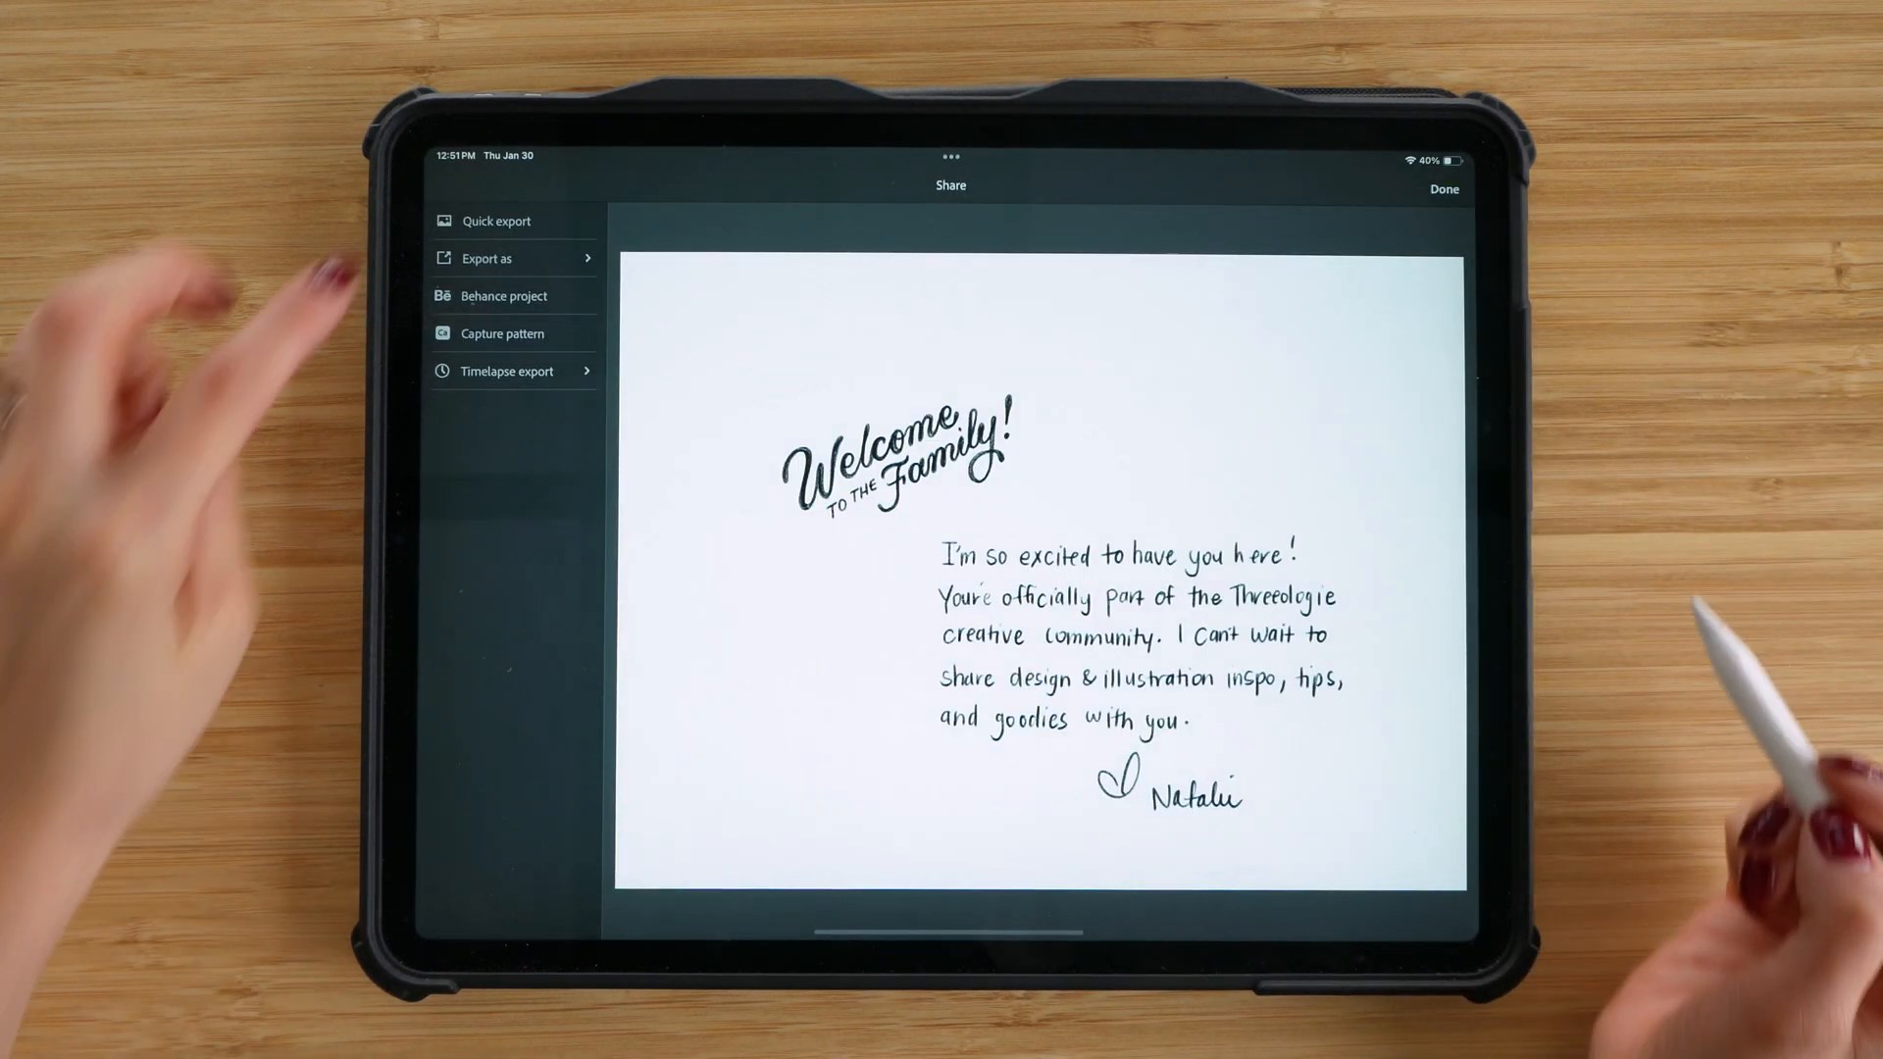
pyautogui.click(476, 261)
pyautogui.click(534, 326)
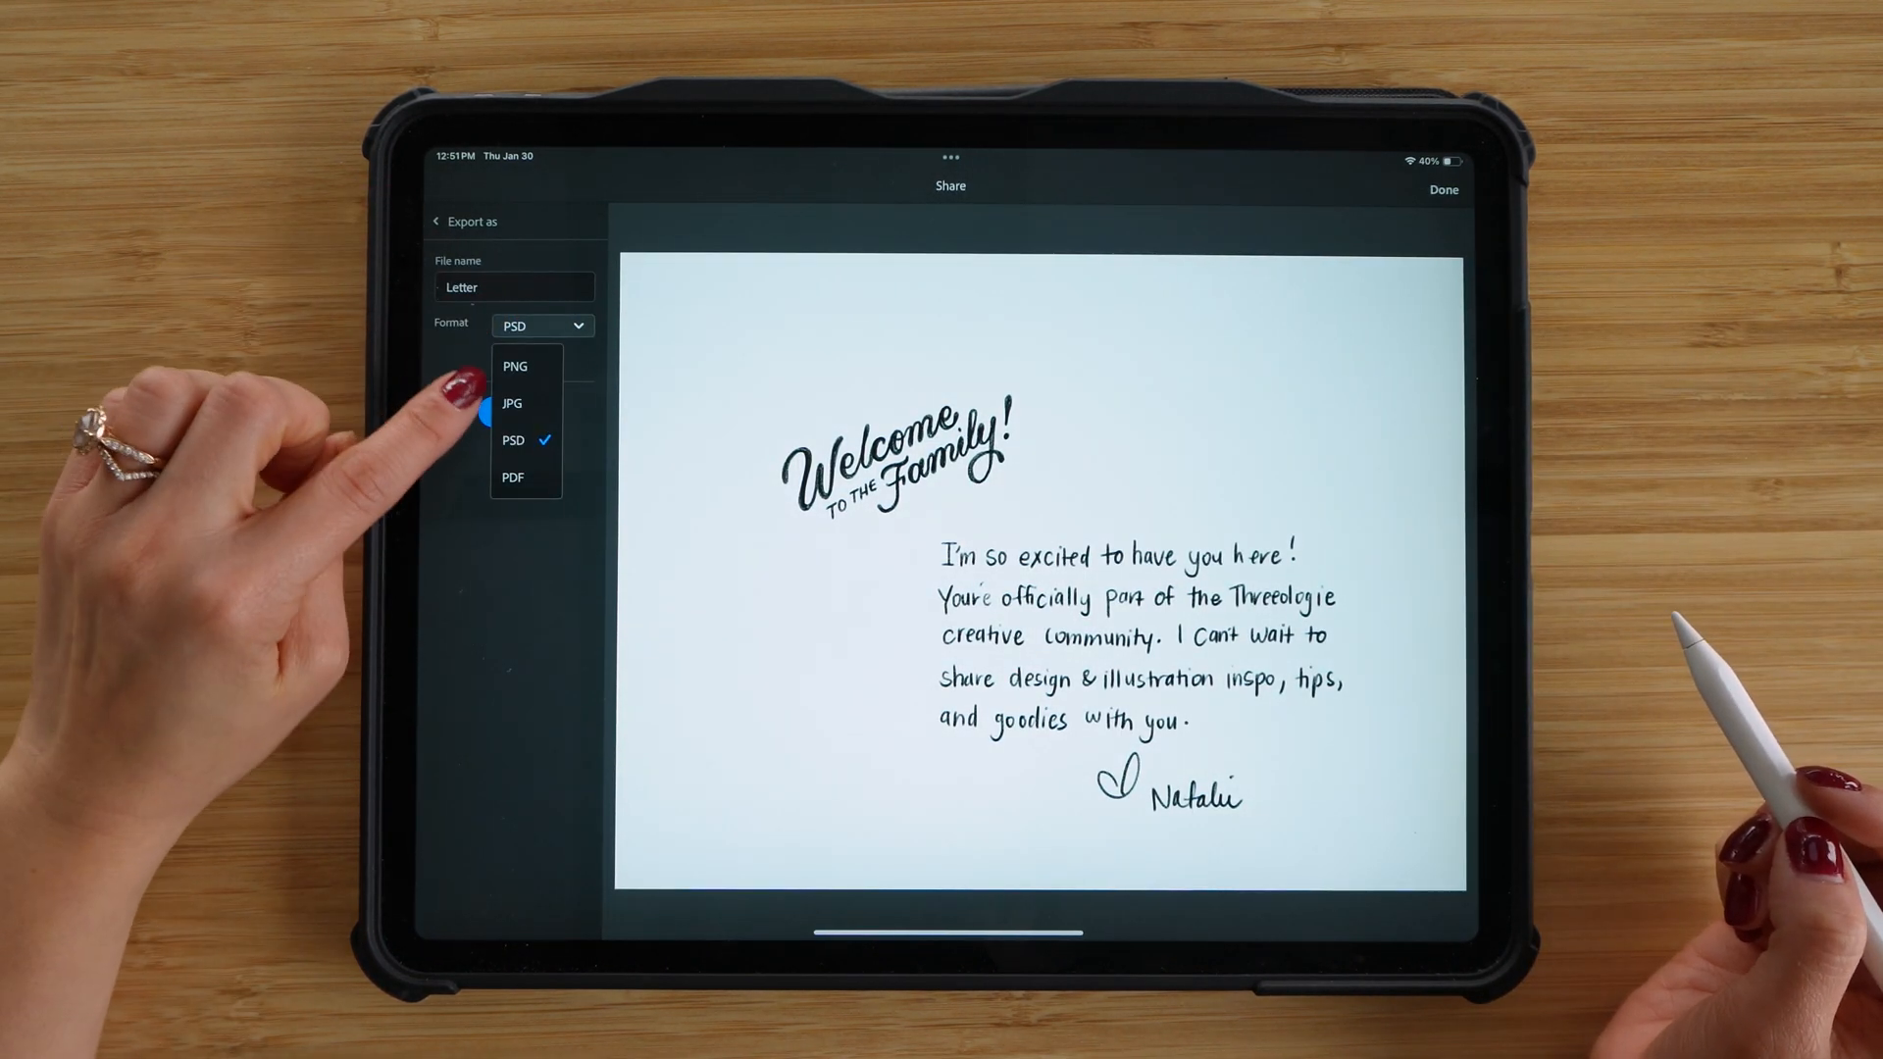
pyautogui.click(512, 441)
pyautogui.click(512, 412)
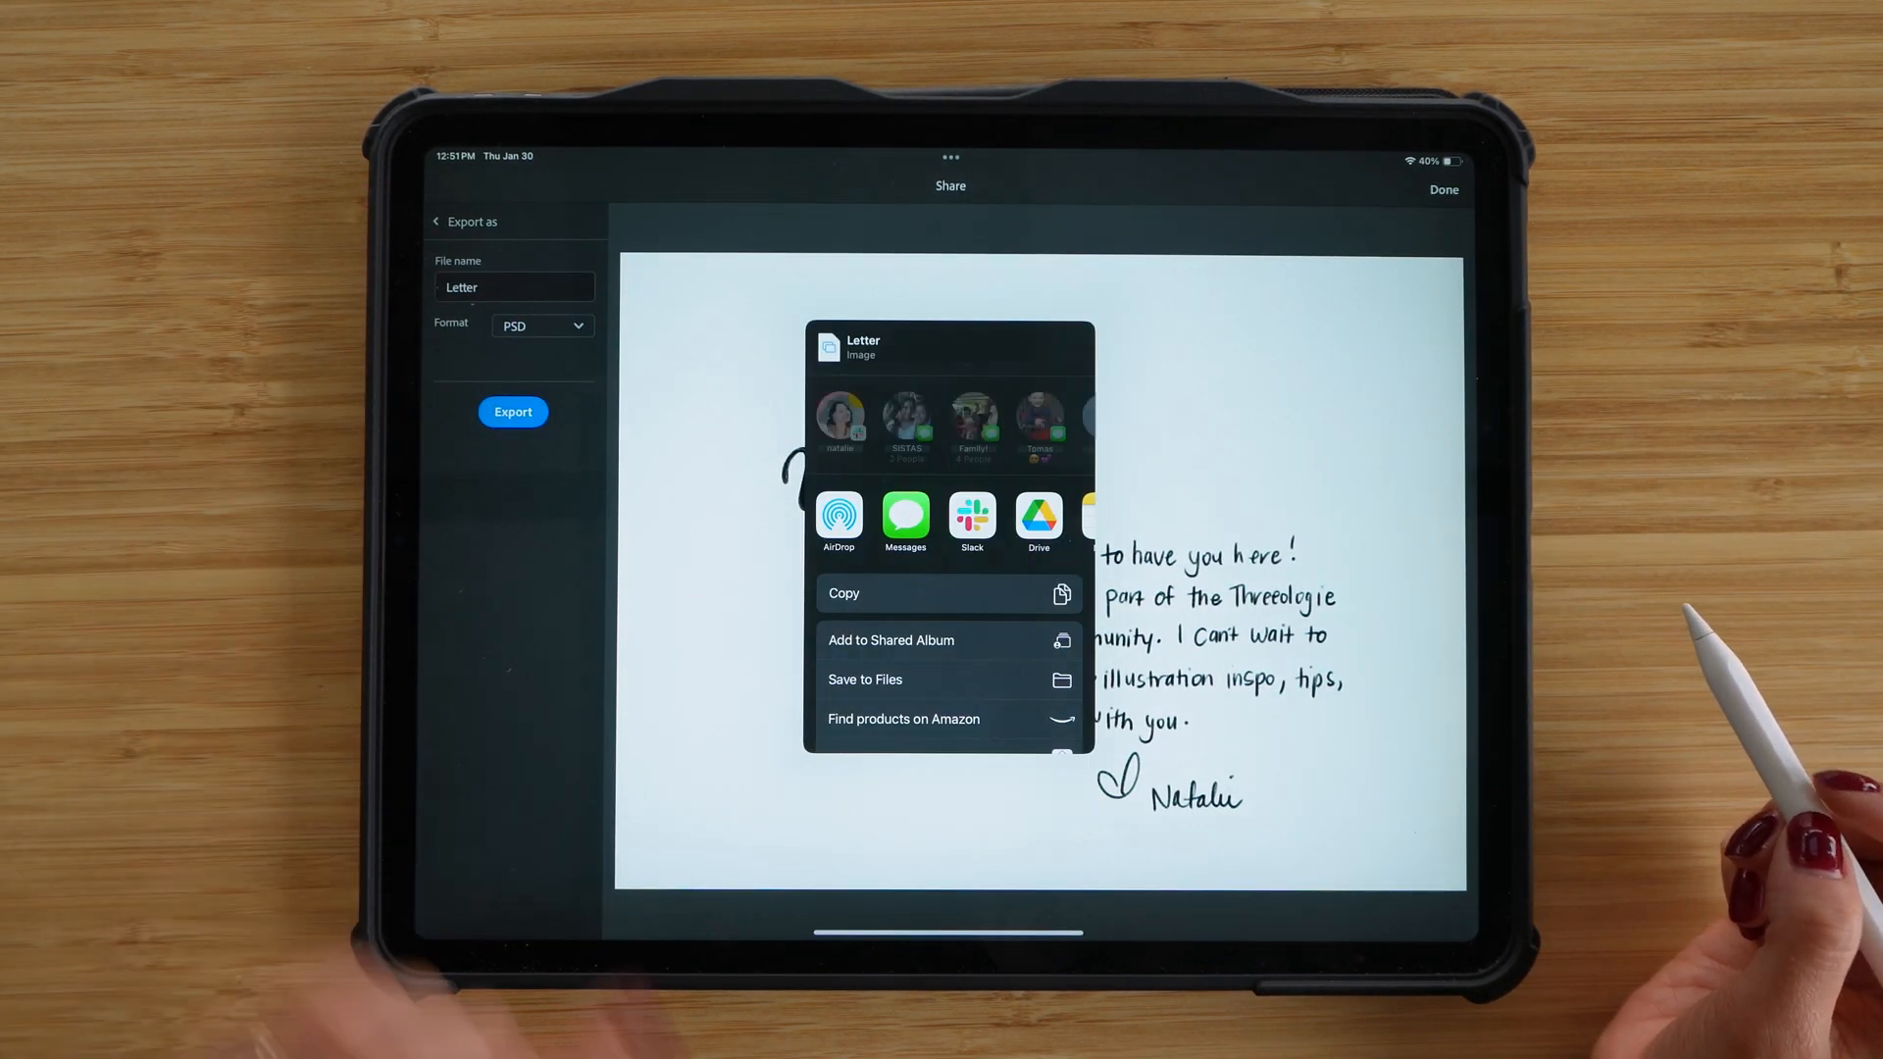
pyautogui.click(1050, 513)
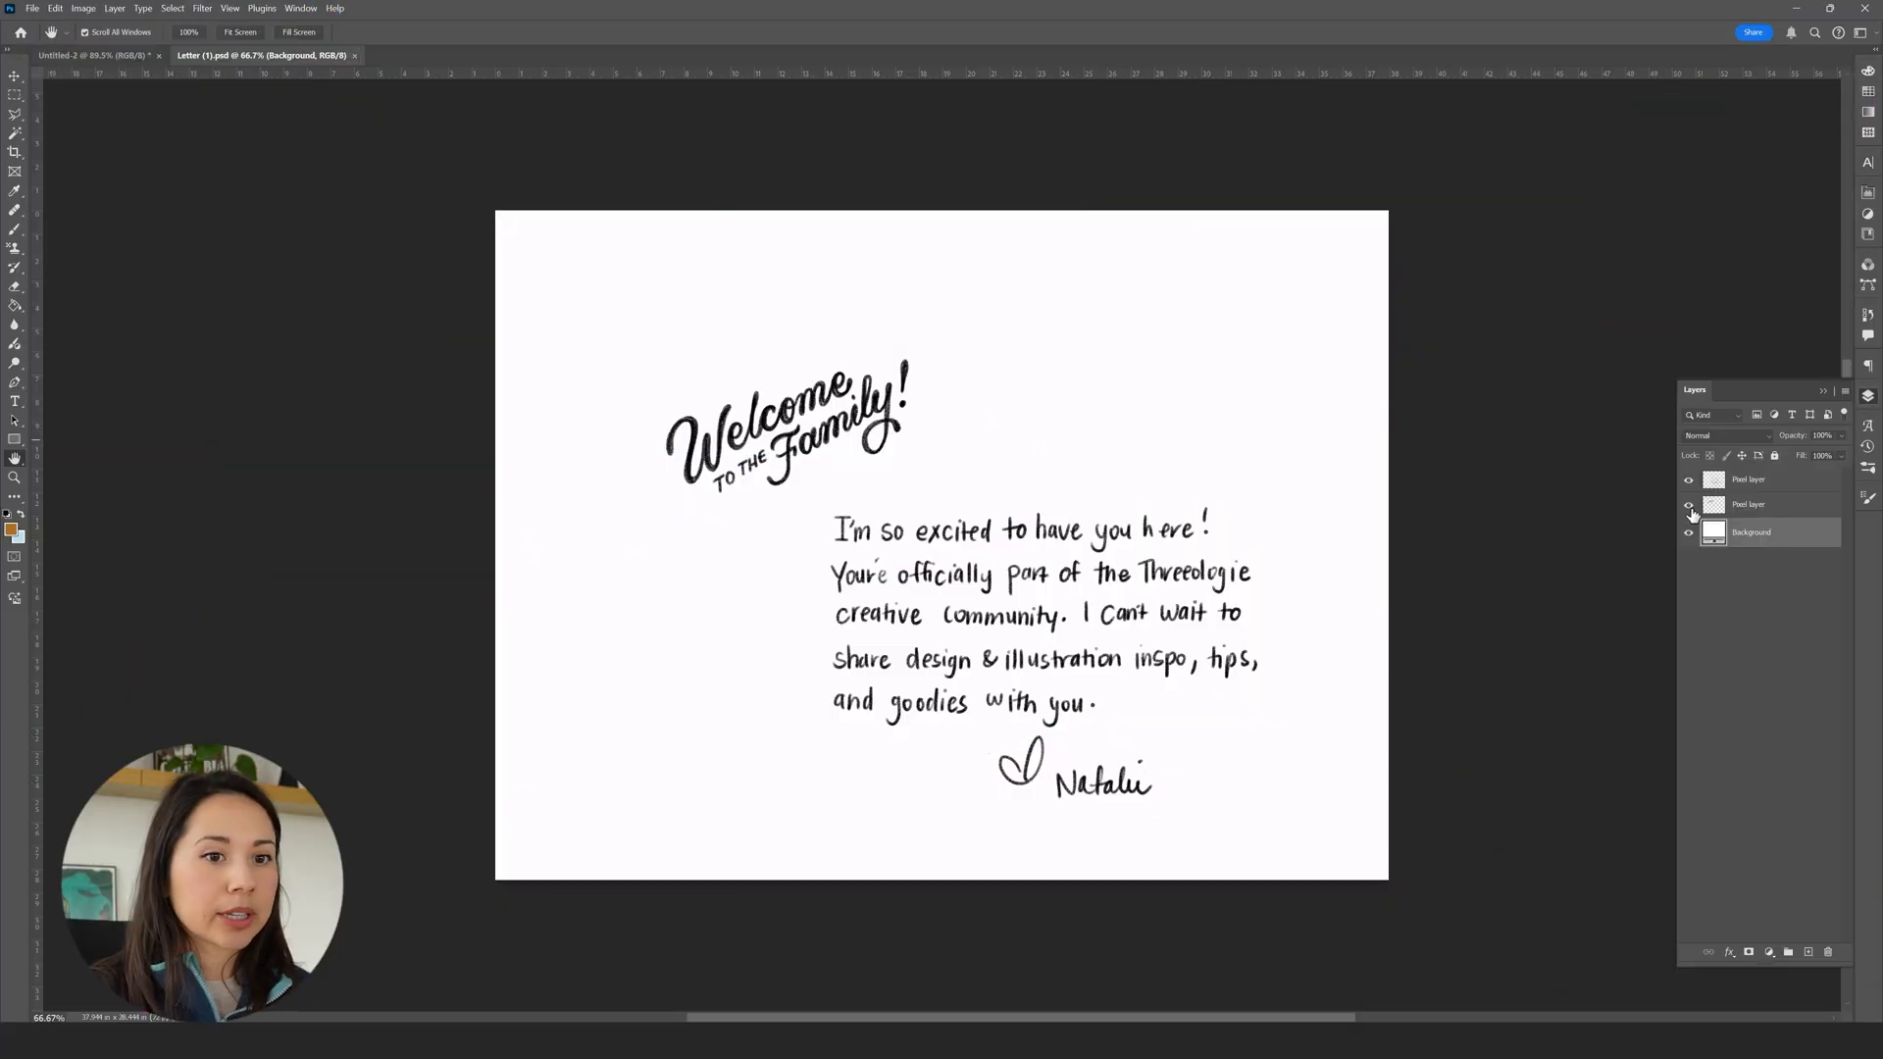
# - Hide the Letter file's white background, copy the "Welcome to the Family!" lettering into the postcard, and scale it down below the heading's left side
pyautogui.click(1689, 532)
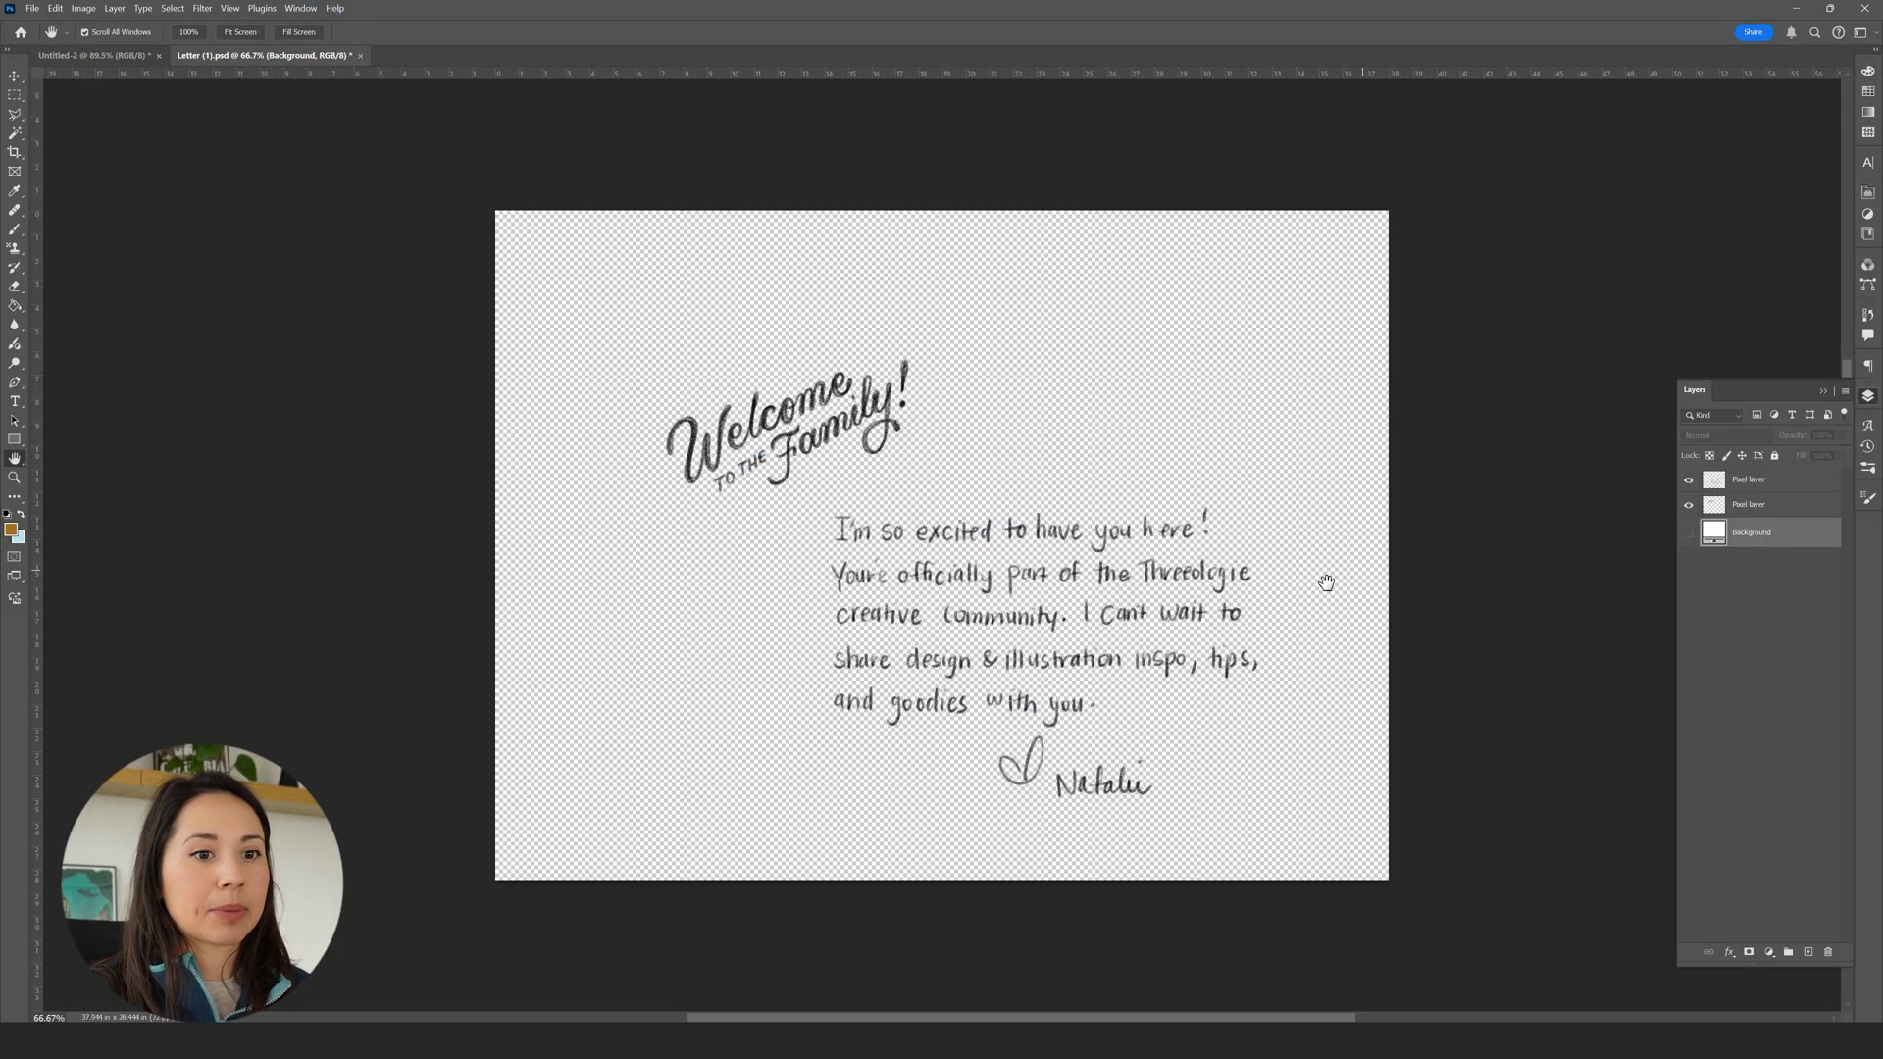
pyautogui.click(1189, 587)
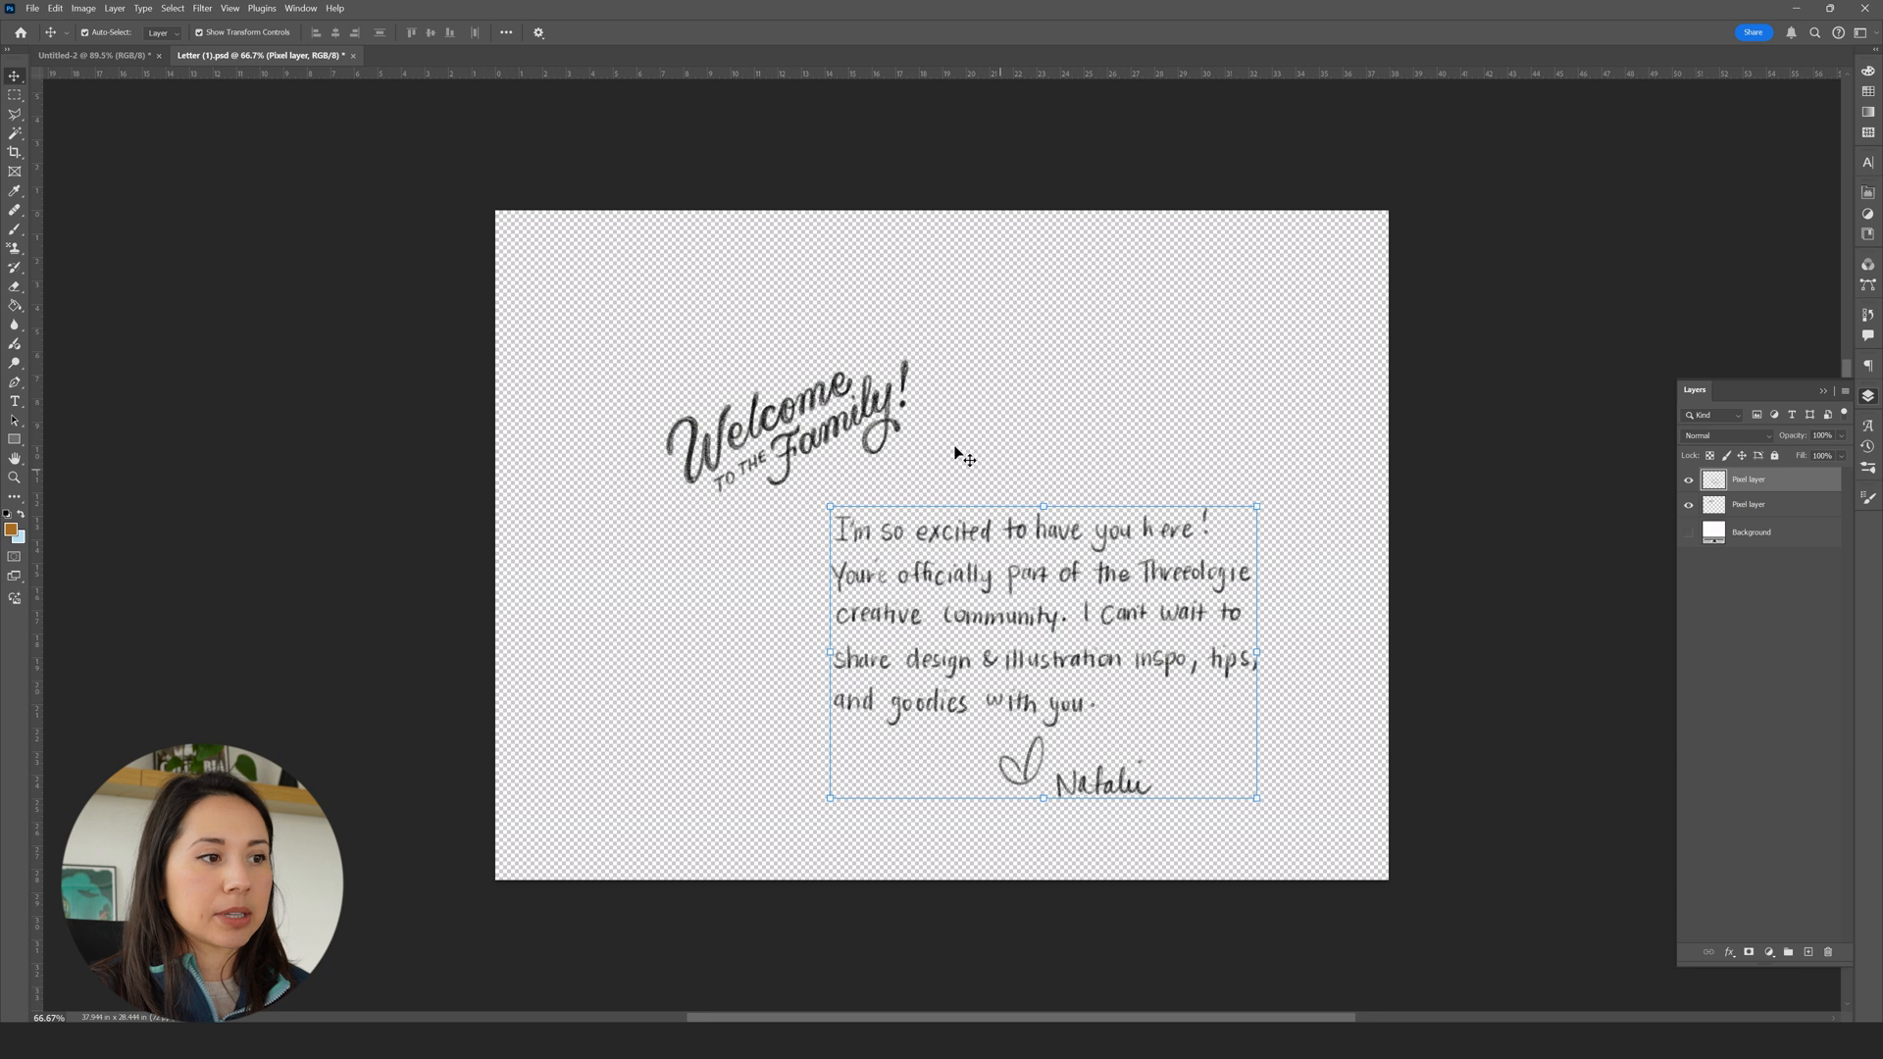
pyautogui.click(866, 410)
pyautogui.moveTo(866, 412); pyautogui.dragTo(117, 59)
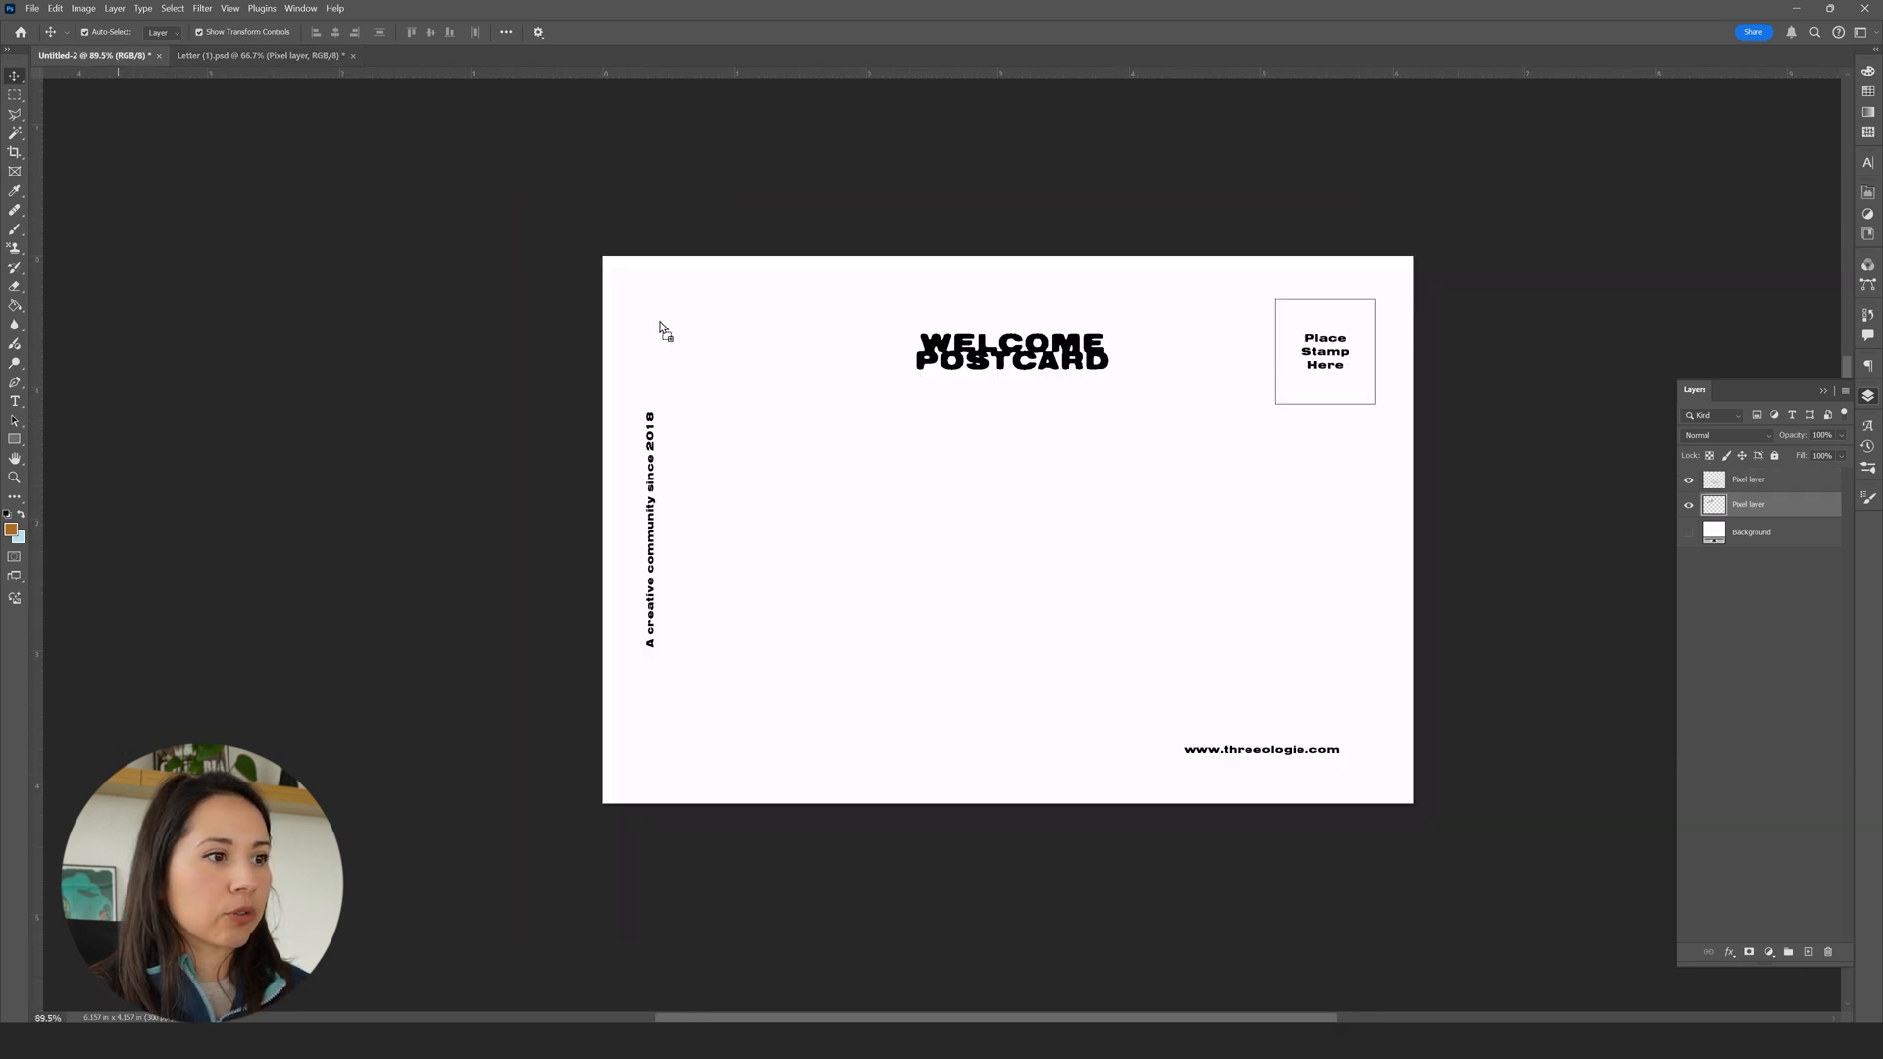
pyautogui.moveTo(944, 542); pyautogui.dragTo(942, 540)
pyautogui.moveTo(1105, 468); pyautogui.dragTo(995, 415)
pyautogui.click(368, 97)
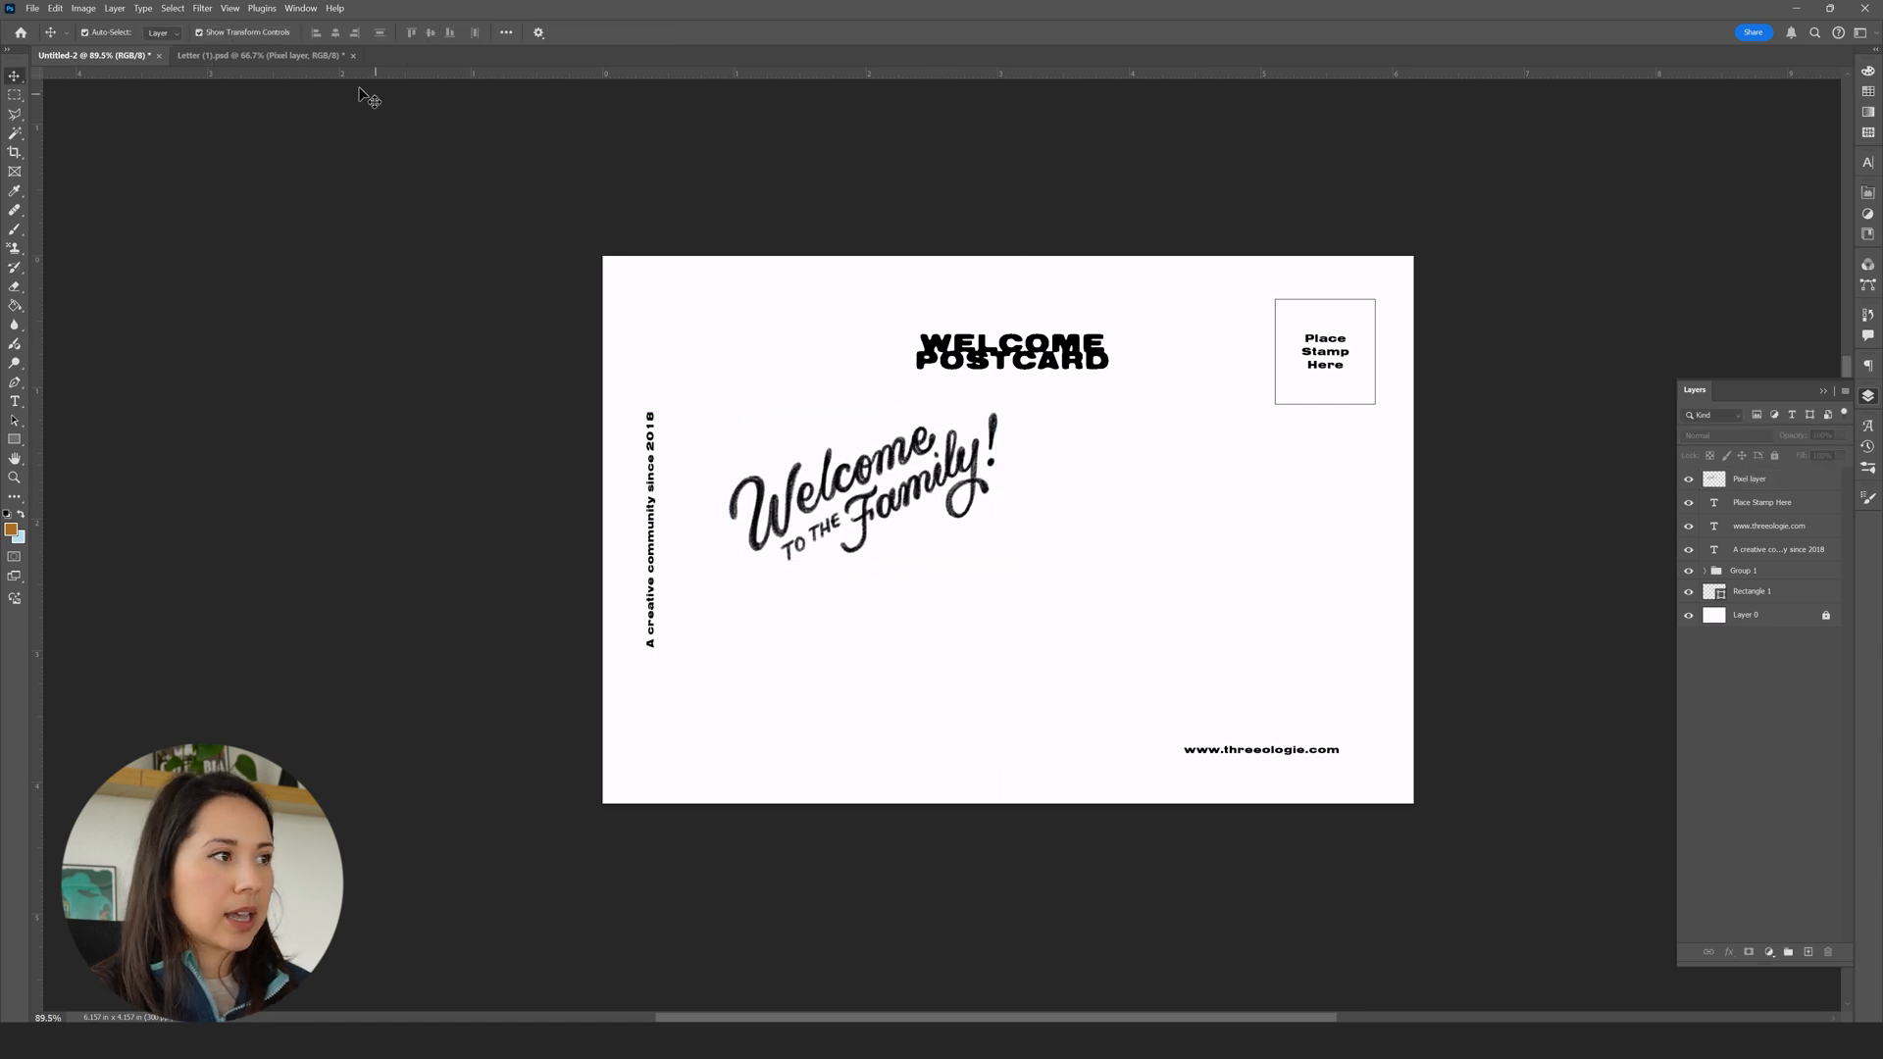
# - Copy the handwritten message from the Letter file into the postcard and scale it down to fit right of the script lettering
pyautogui.click(282, 62)
pyautogui.moveTo(1159, 652); pyautogui.dragTo(976, 416)
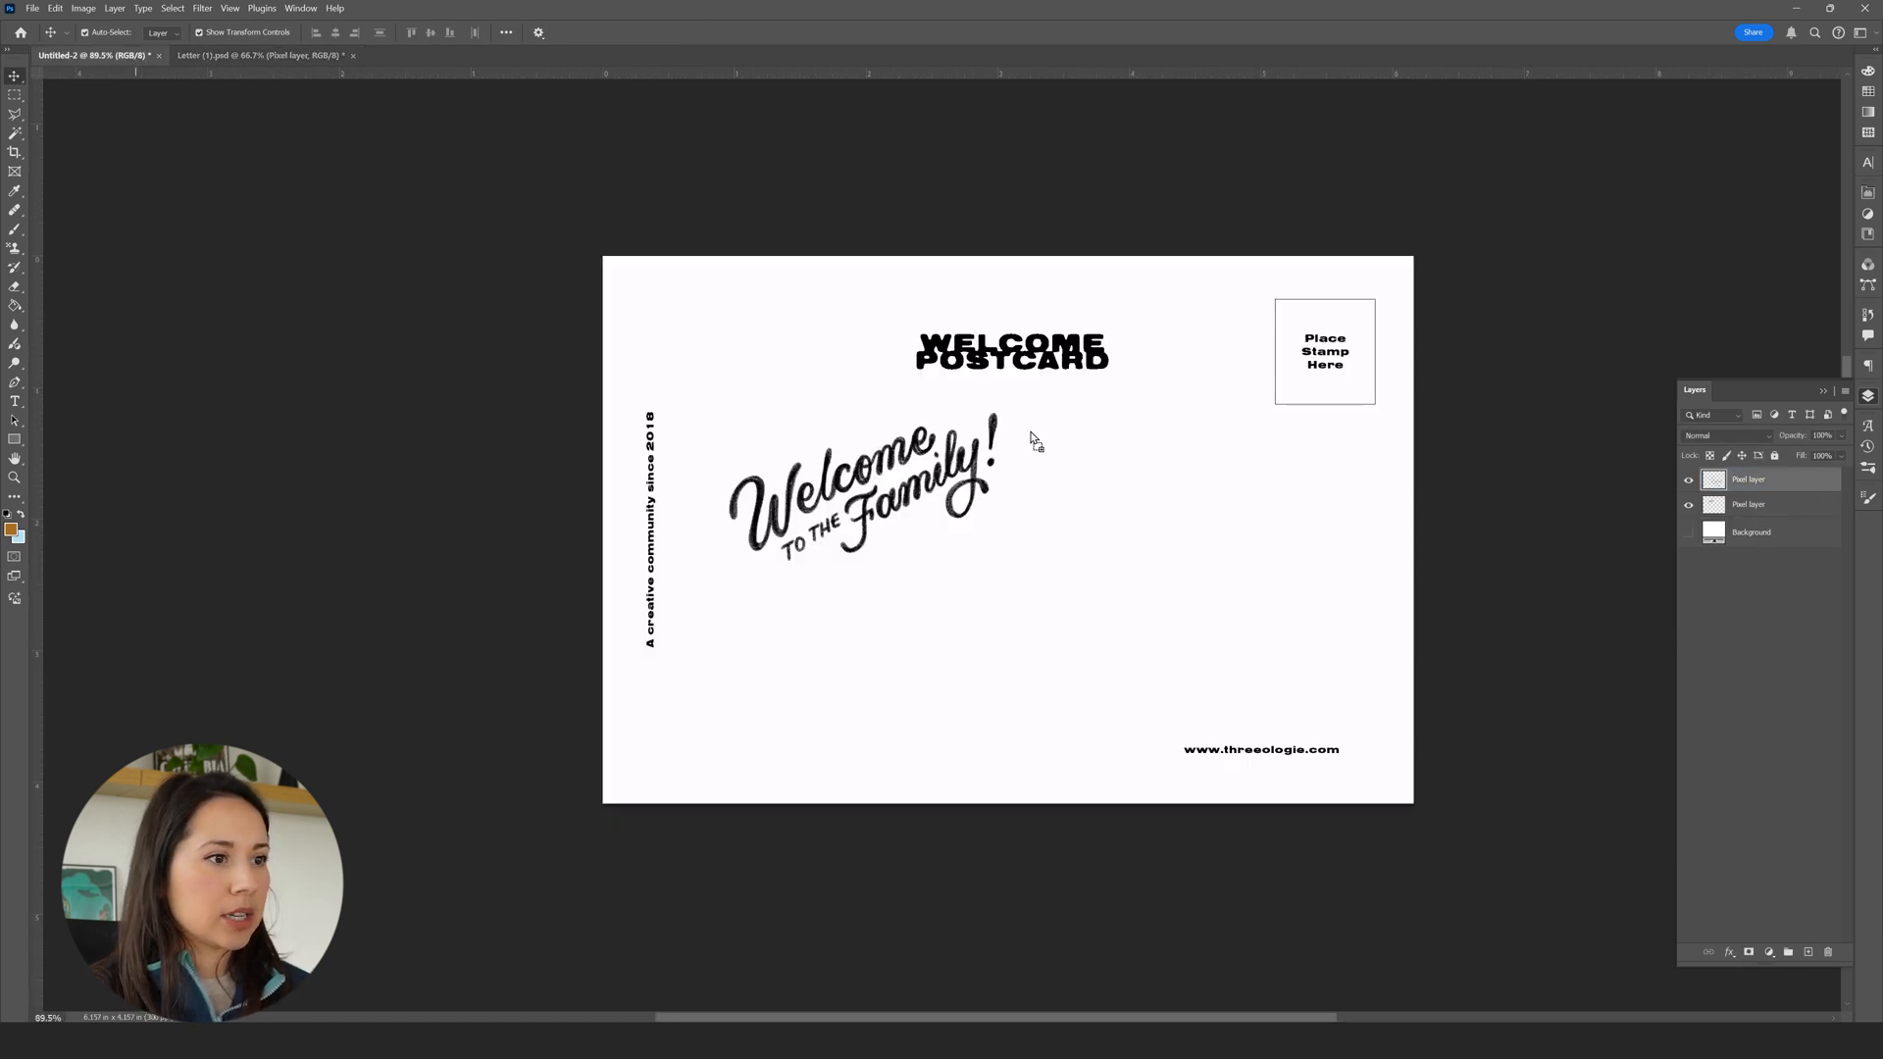
pyautogui.moveTo(1188, 549); pyautogui.dragTo(1188, 547)
pyautogui.moveTo(1436, 542); pyautogui.dragTo(1190, 554)
pyautogui.press('Return')
# - Rearrange the script lettering and handwritten message below the heading, and shift the website address closer to the postcard's right edge
pyautogui.moveTo(863, 491); pyautogui.dragTo(830, 458)
pyautogui.moveTo(1080, 554); pyautogui.dragTo(1028, 583)
pyautogui.moveTo(919, 448); pyautogui.dragTo(939, 457)
pyautogui.moveTo(1285, 752); pyautogui.dragTo(1314, 752)
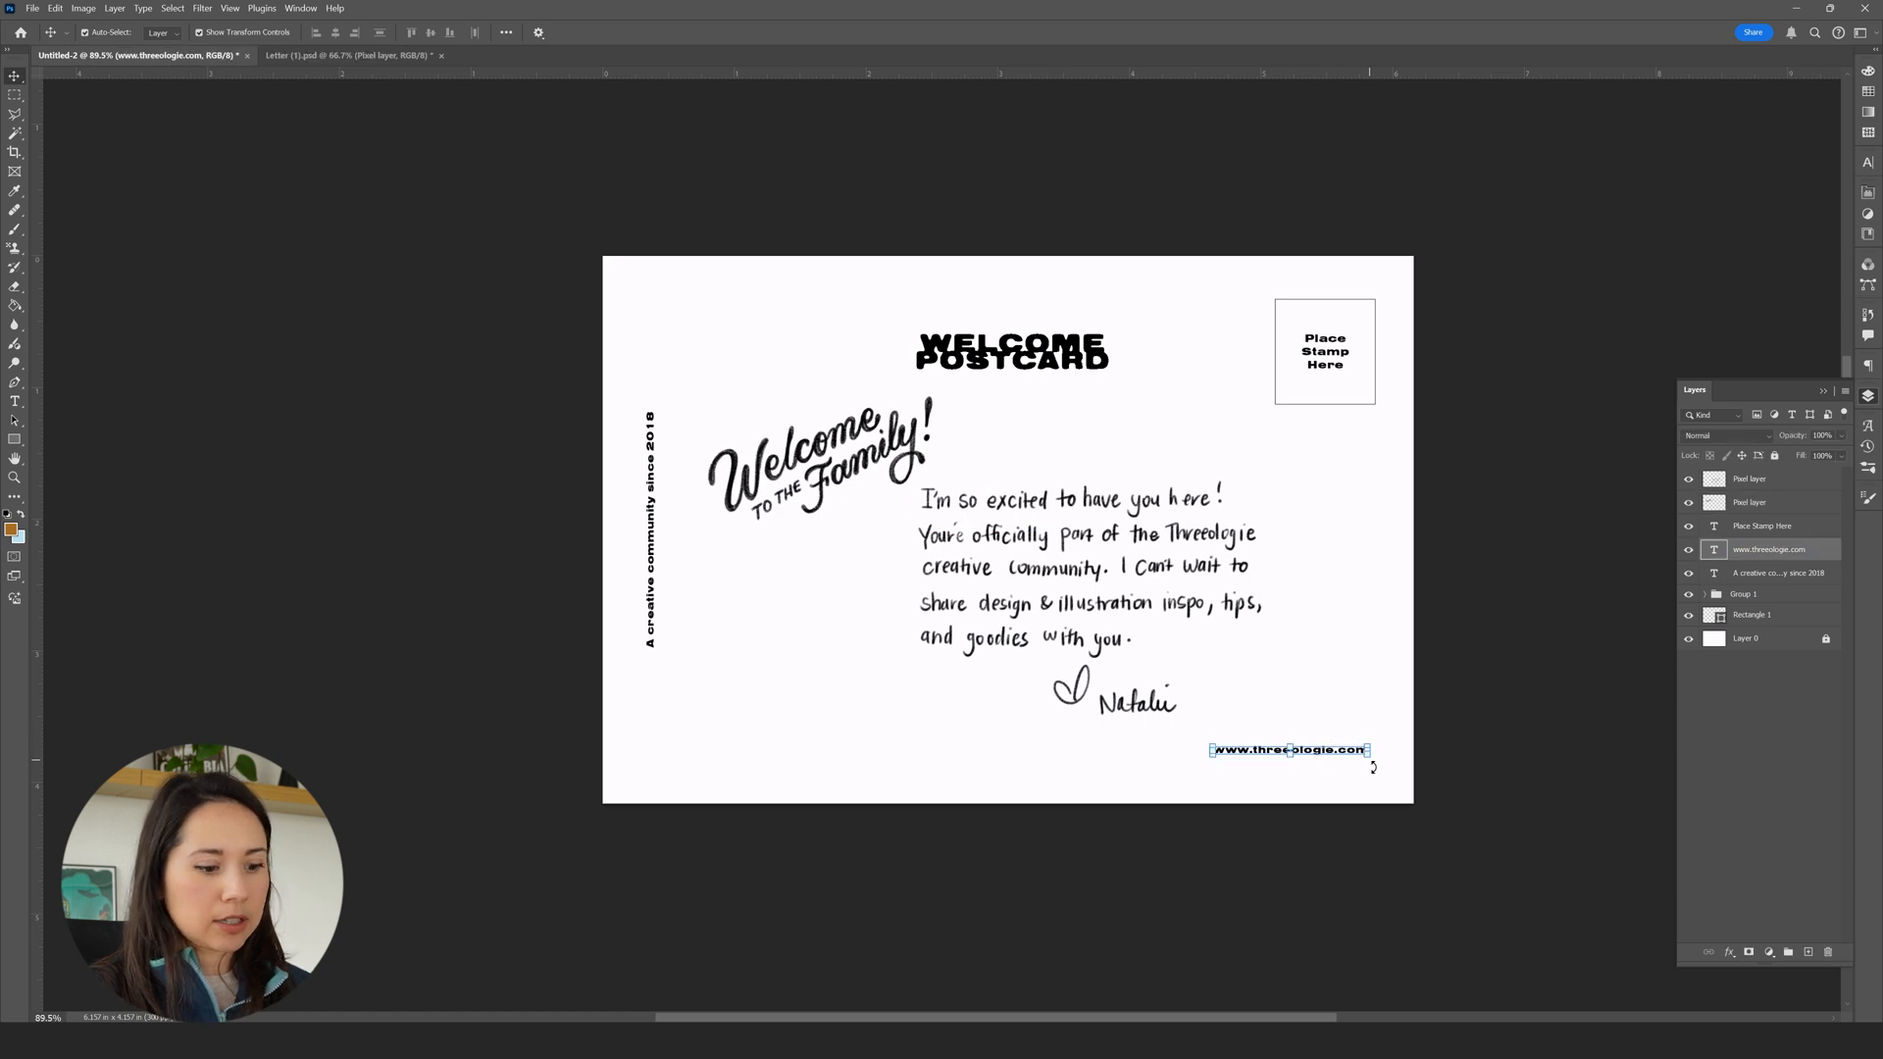
pyautogui.click(1465, 785)
pyautogui.moveTo(1081, 497); pyautogui.dragTo(1094, 497)
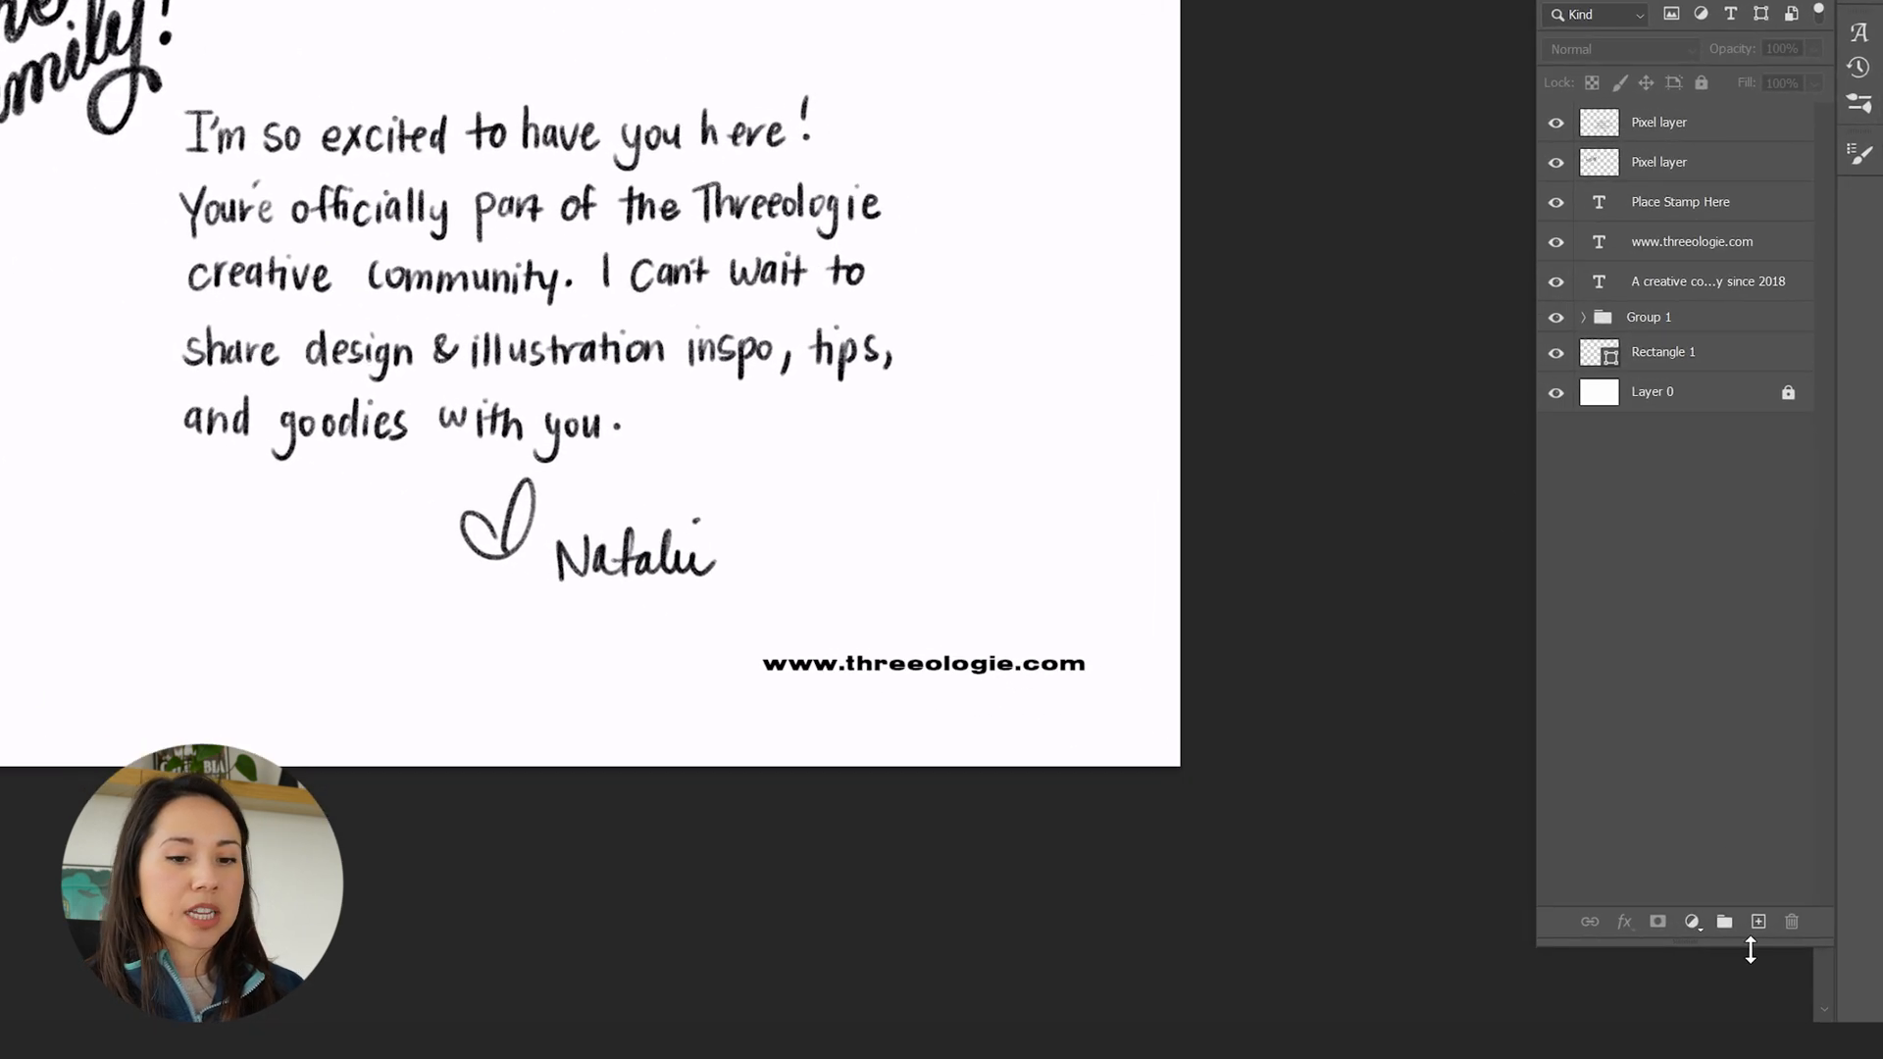
# - Add a Solid Color fill layer in pink #ff84e1 above the artwork
pyautogui.click(1697, 926)
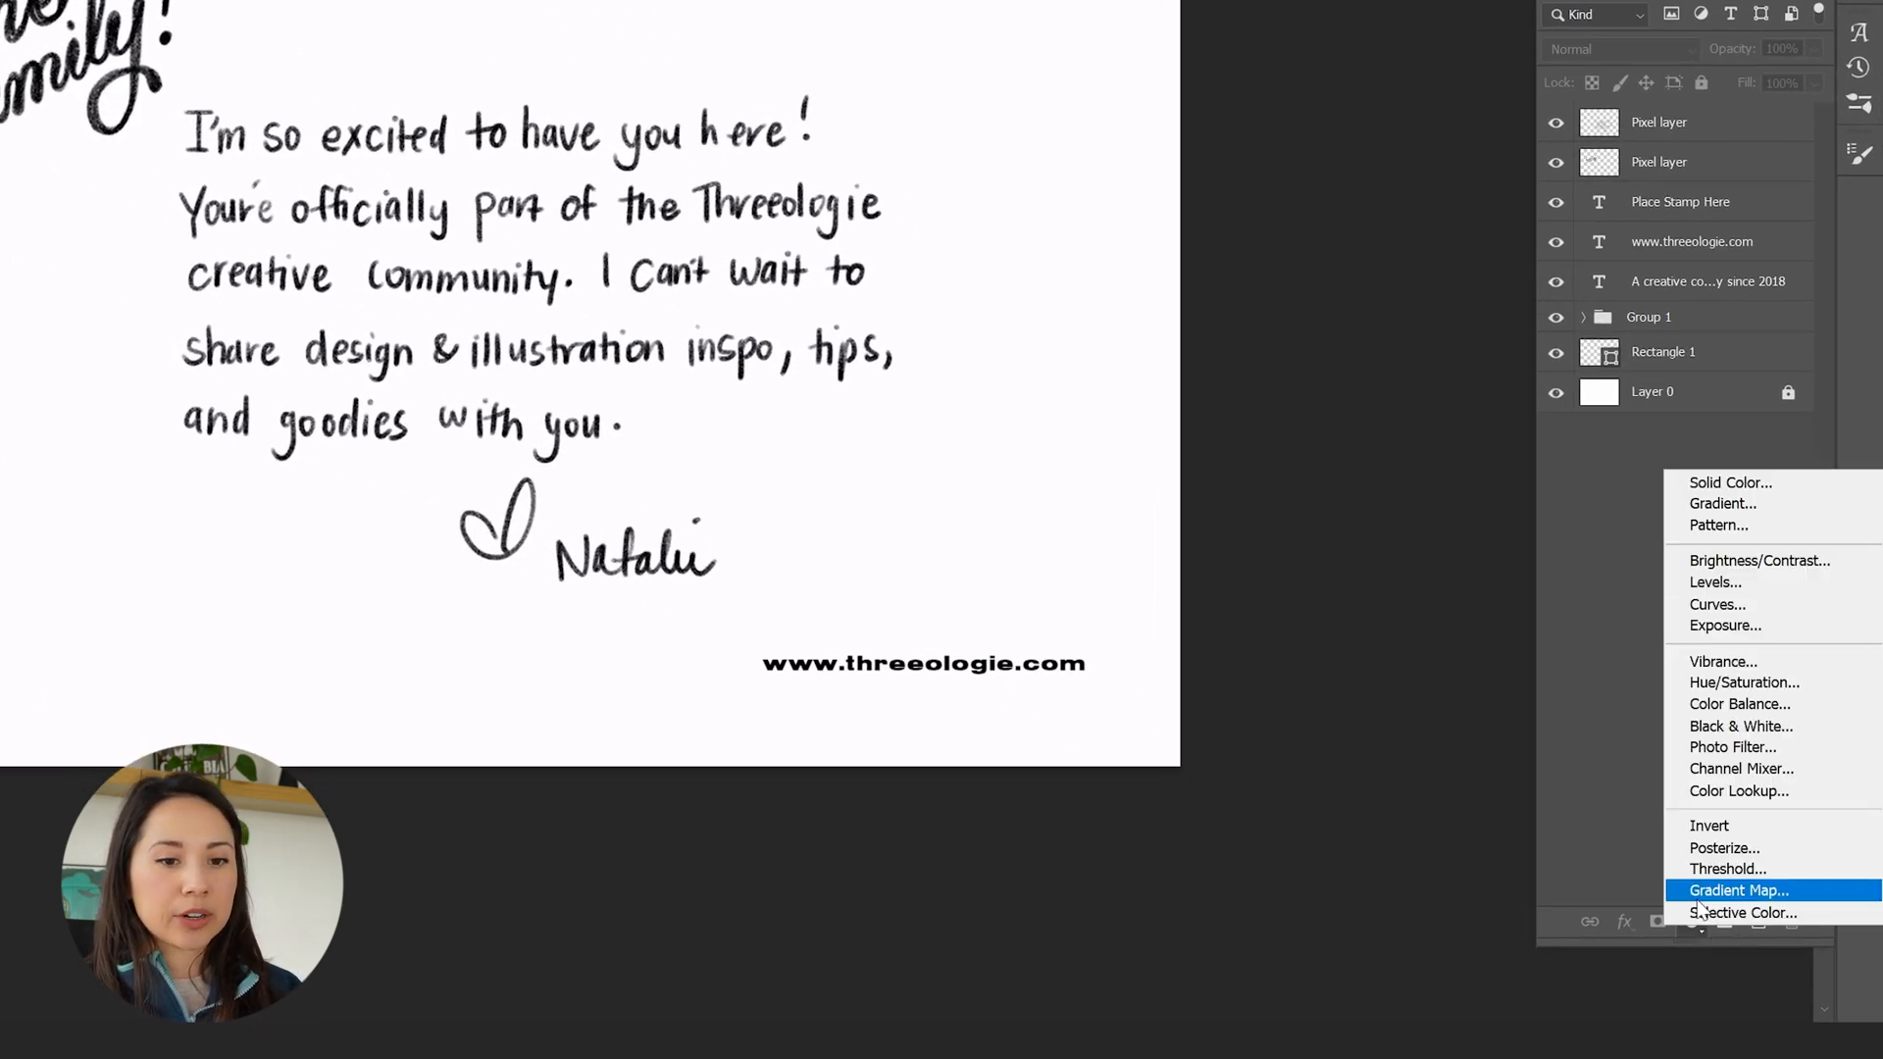
pyautogui.click(1726, 481)
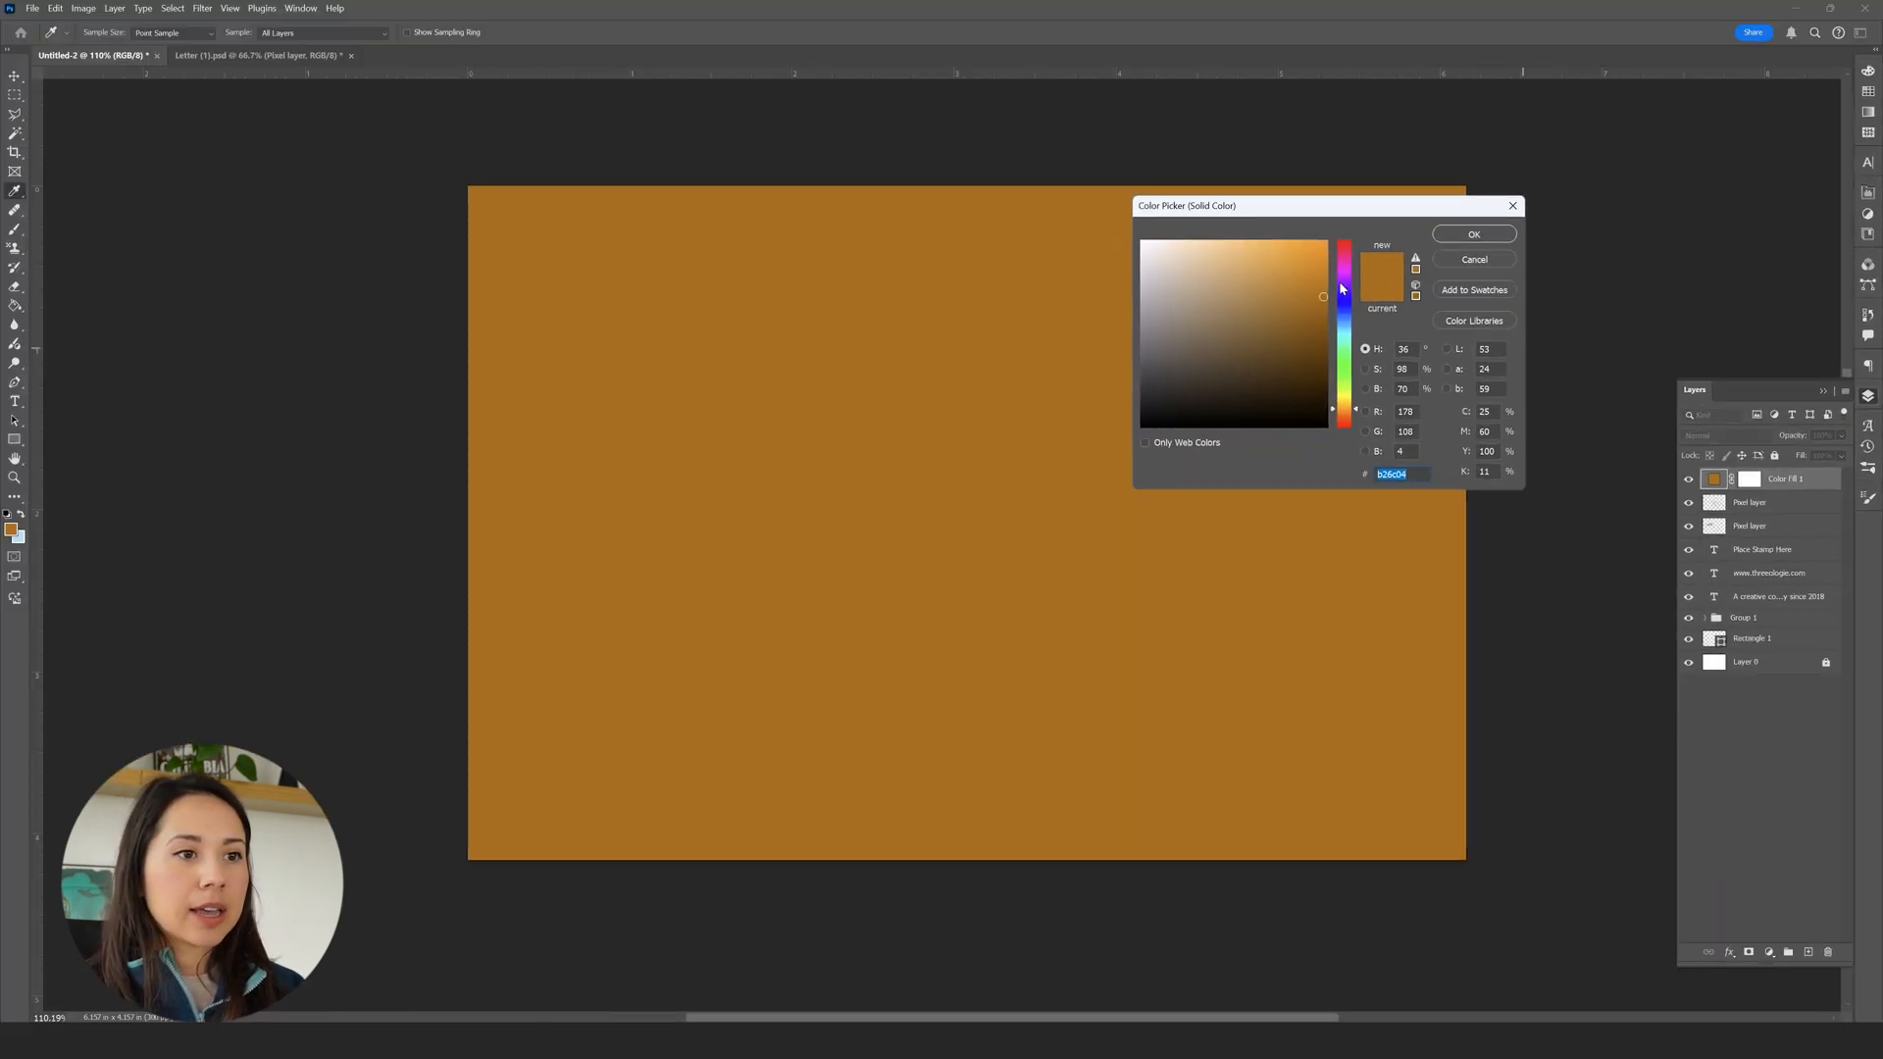
pyautogui.moveTo(1341, 282)
pyautogui.mouseDown()
pyautogui.moveTo(1341, 264)
pyautogui.moveTo(1239, 232)
pyautogui.mouseUp()
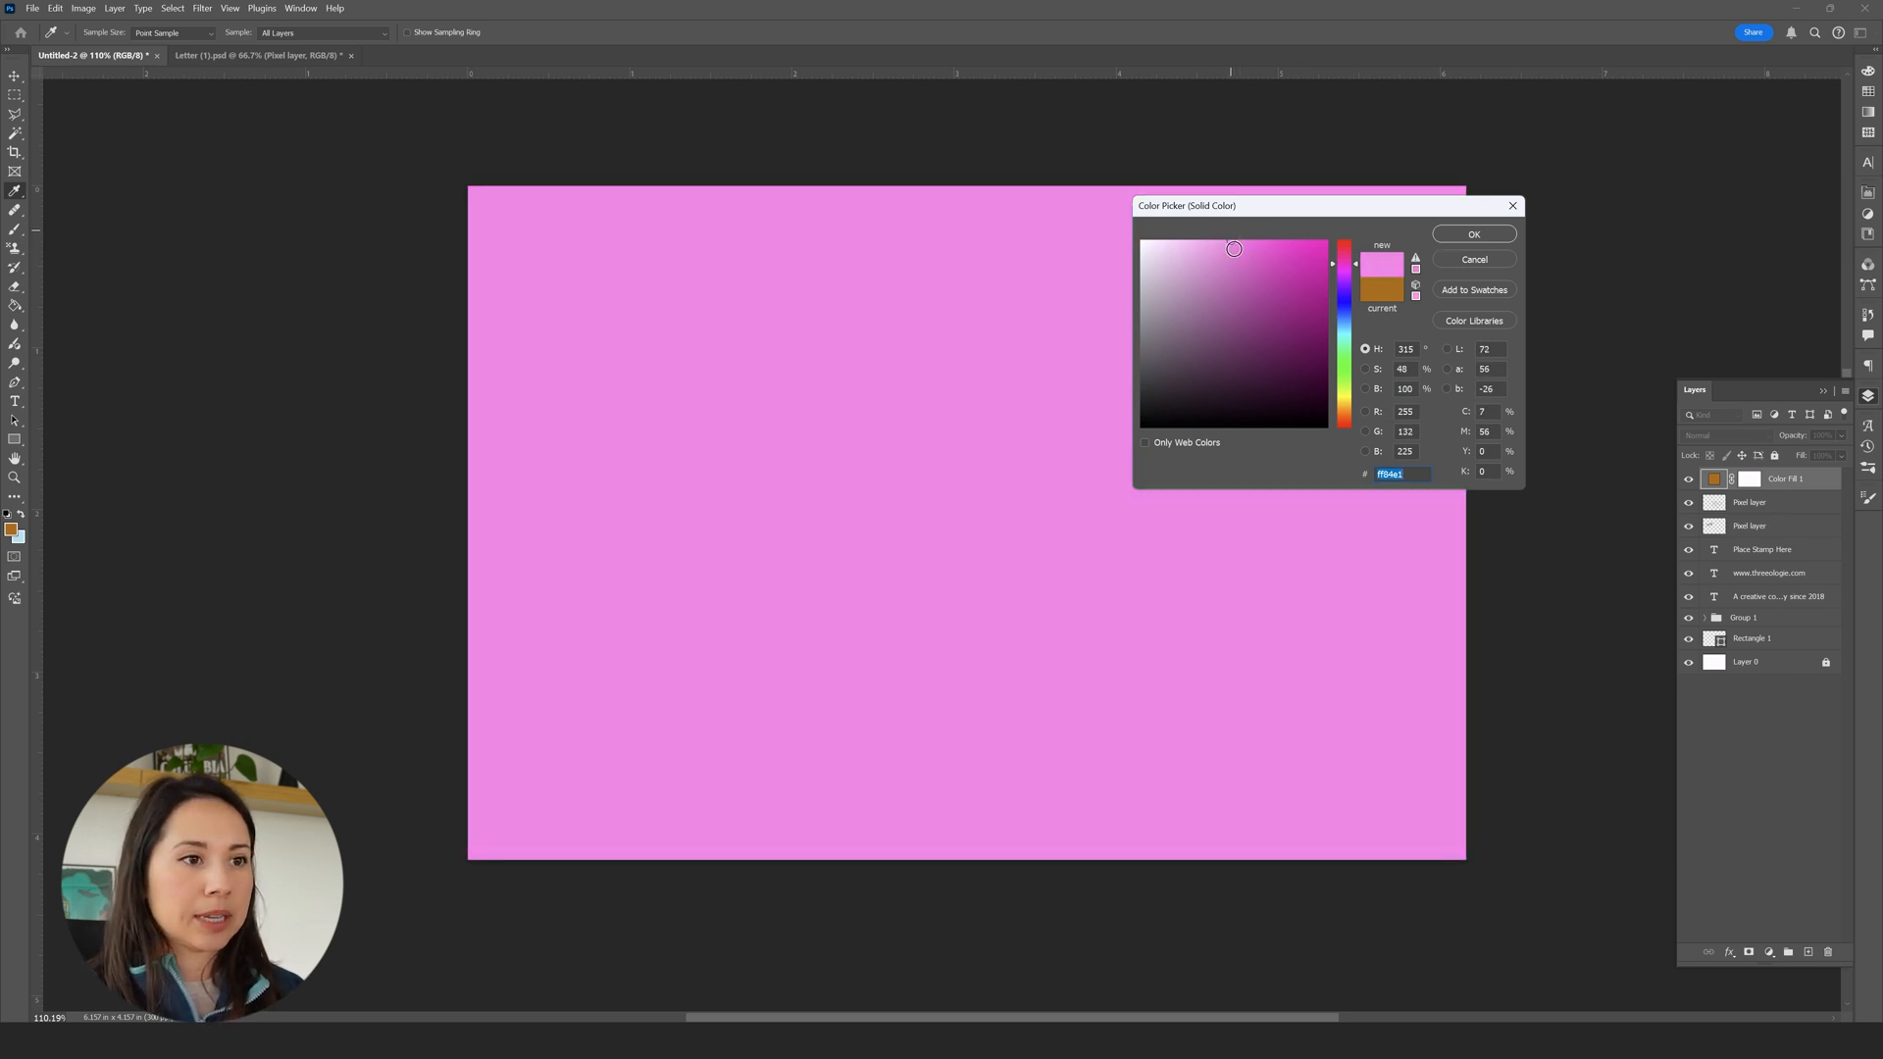
pyautogui.click(1474, 234)
# - Set the pink fill's blend mode to Lighter Color and move it below the two hand-lettered layers
pyautogui.click(1726, 436)
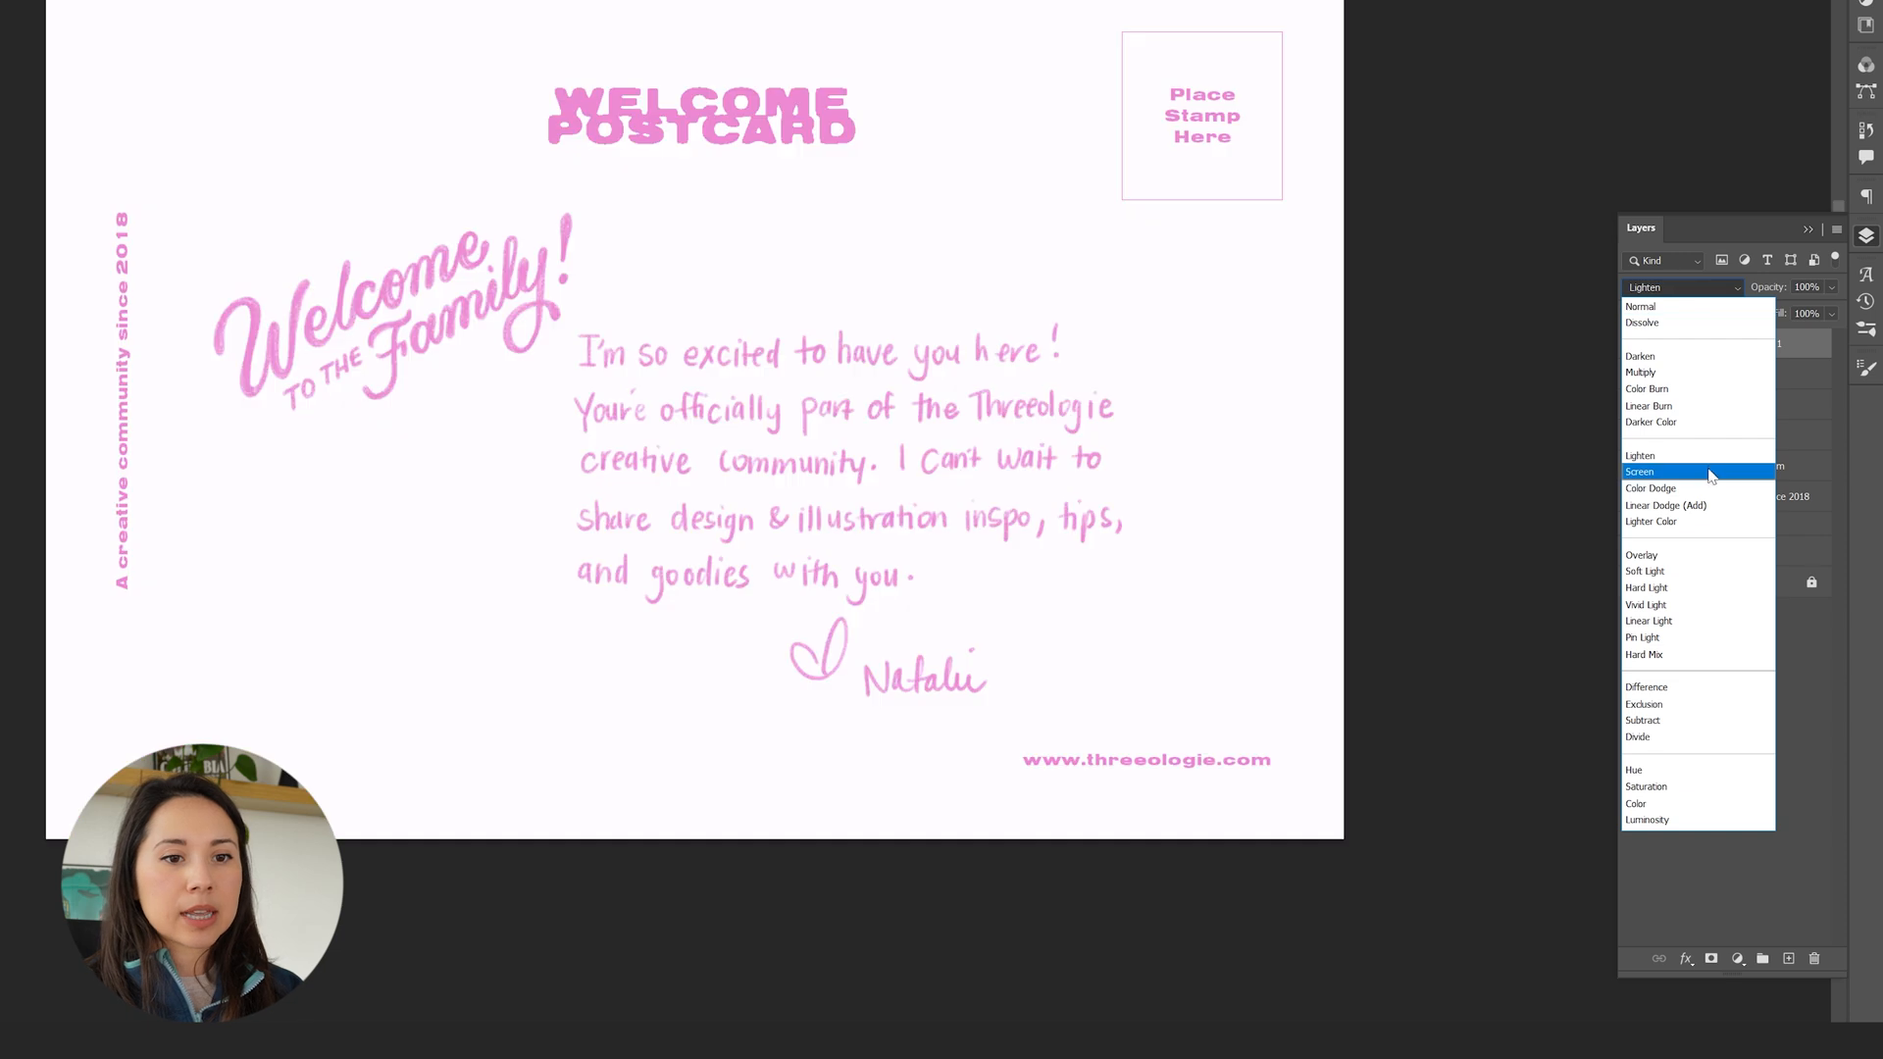
pyautogui.click(1704, 525)
pyautogui.moveTo(1761, 422); pyautogui.dragTo(1762, 505)
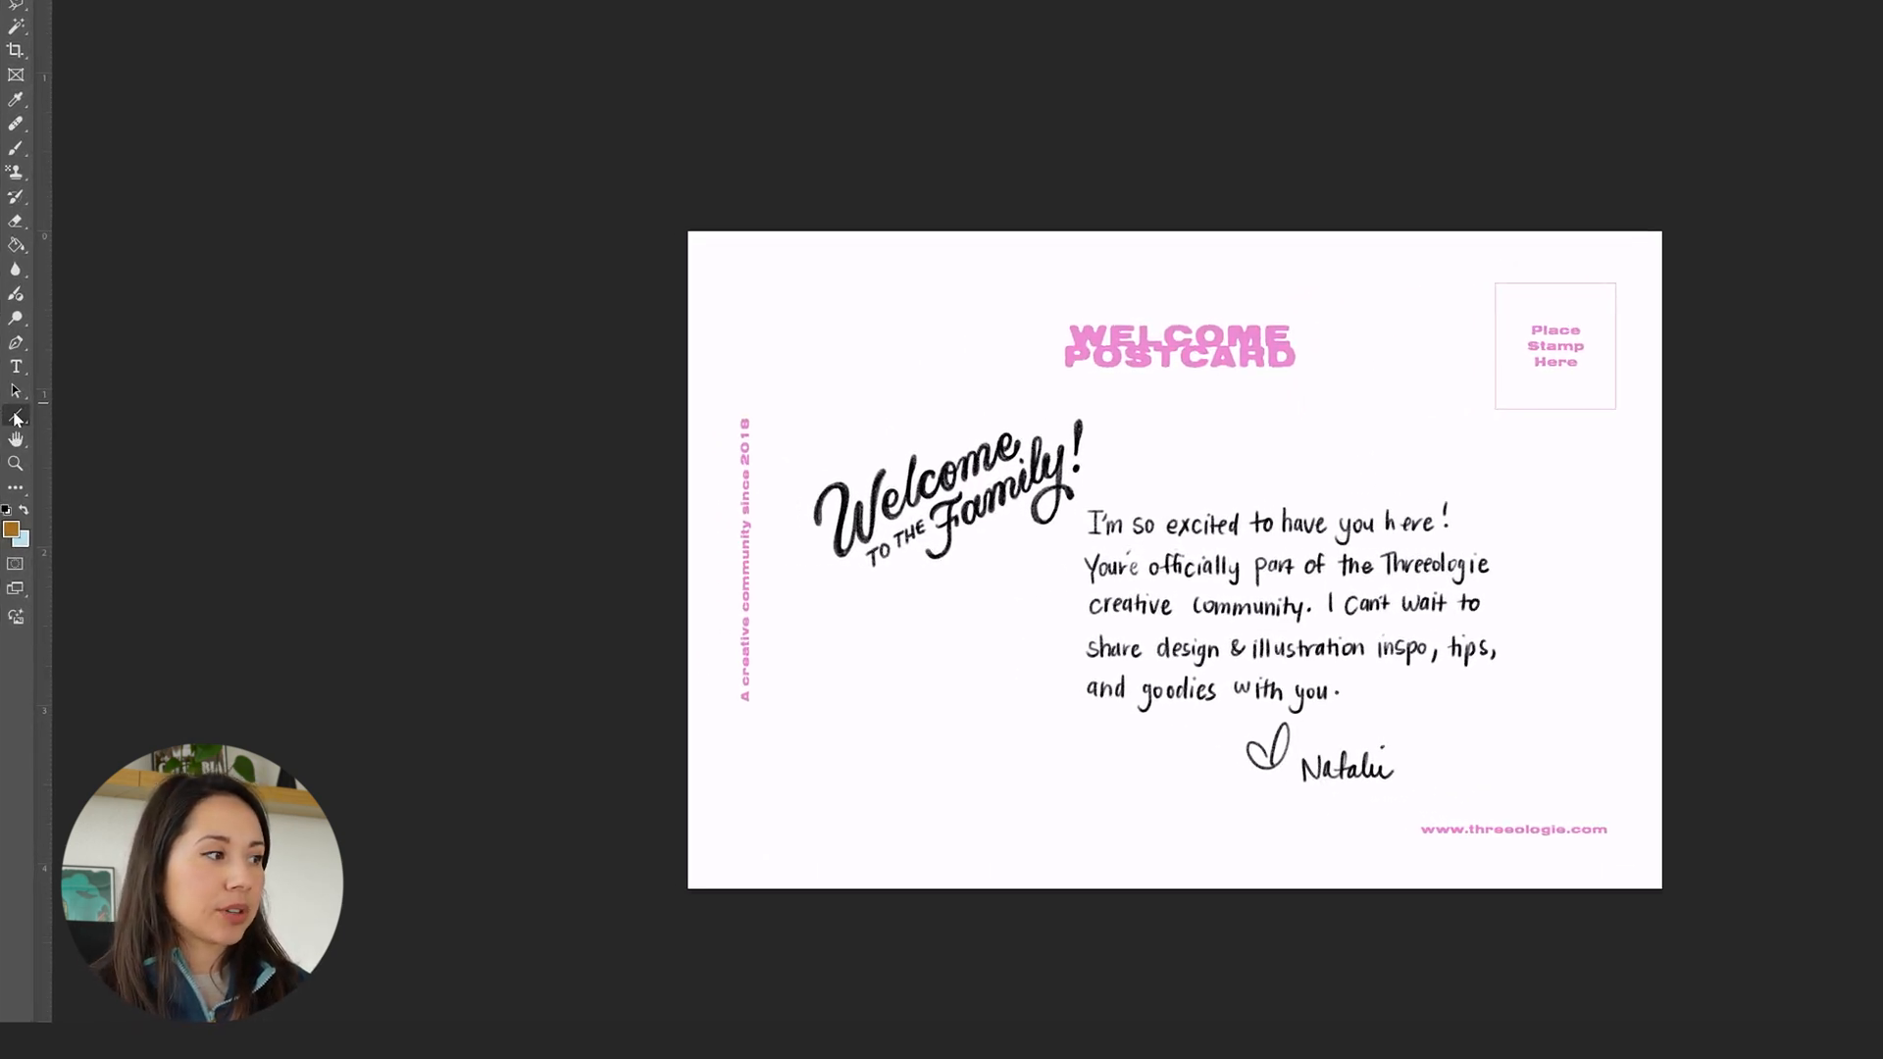
# - Draw a horizontal line about 1 in long between the heading and the stamp box, with a 2 px stroke
pyautogui.rightClick(16, 418)
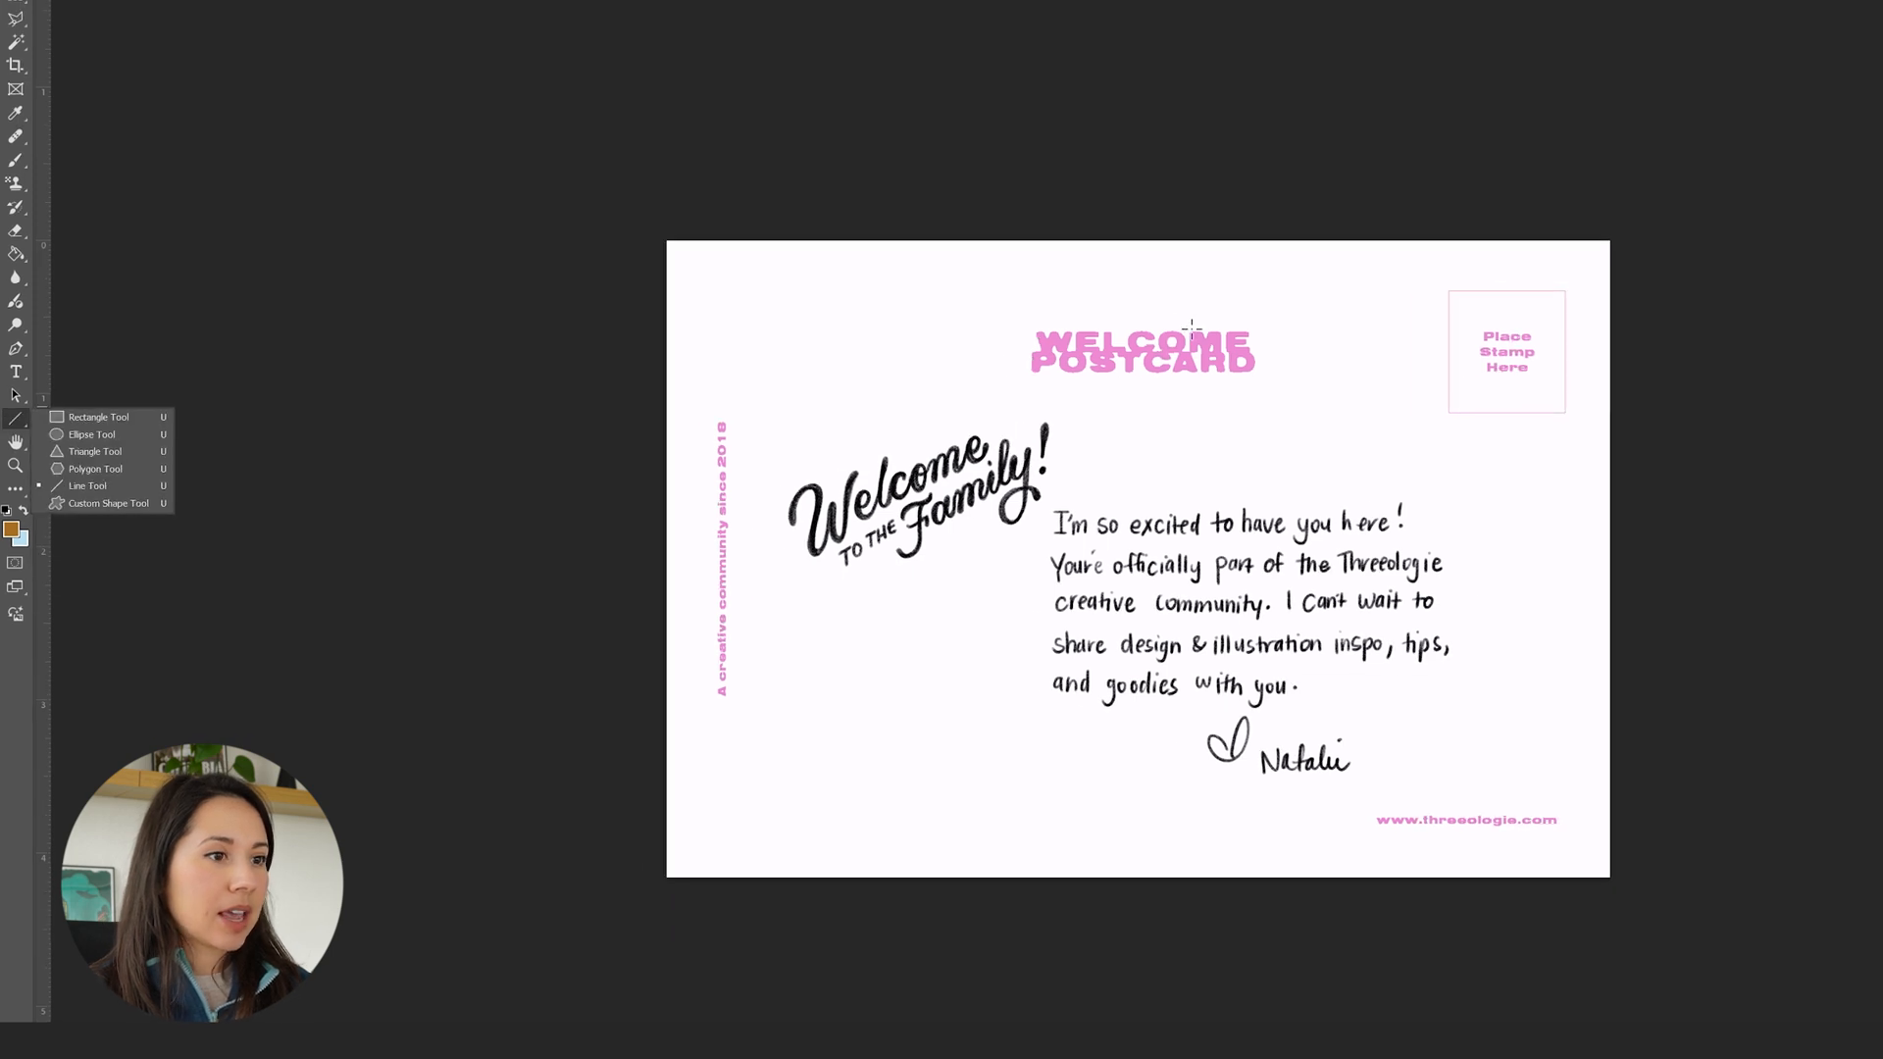
pyautogui.moveTo(1427, 310); pyautogui.dragTo(1523, 404)
pyautogui.moveTo(1172, 292); pyautogui.dragTo(1274, 338)
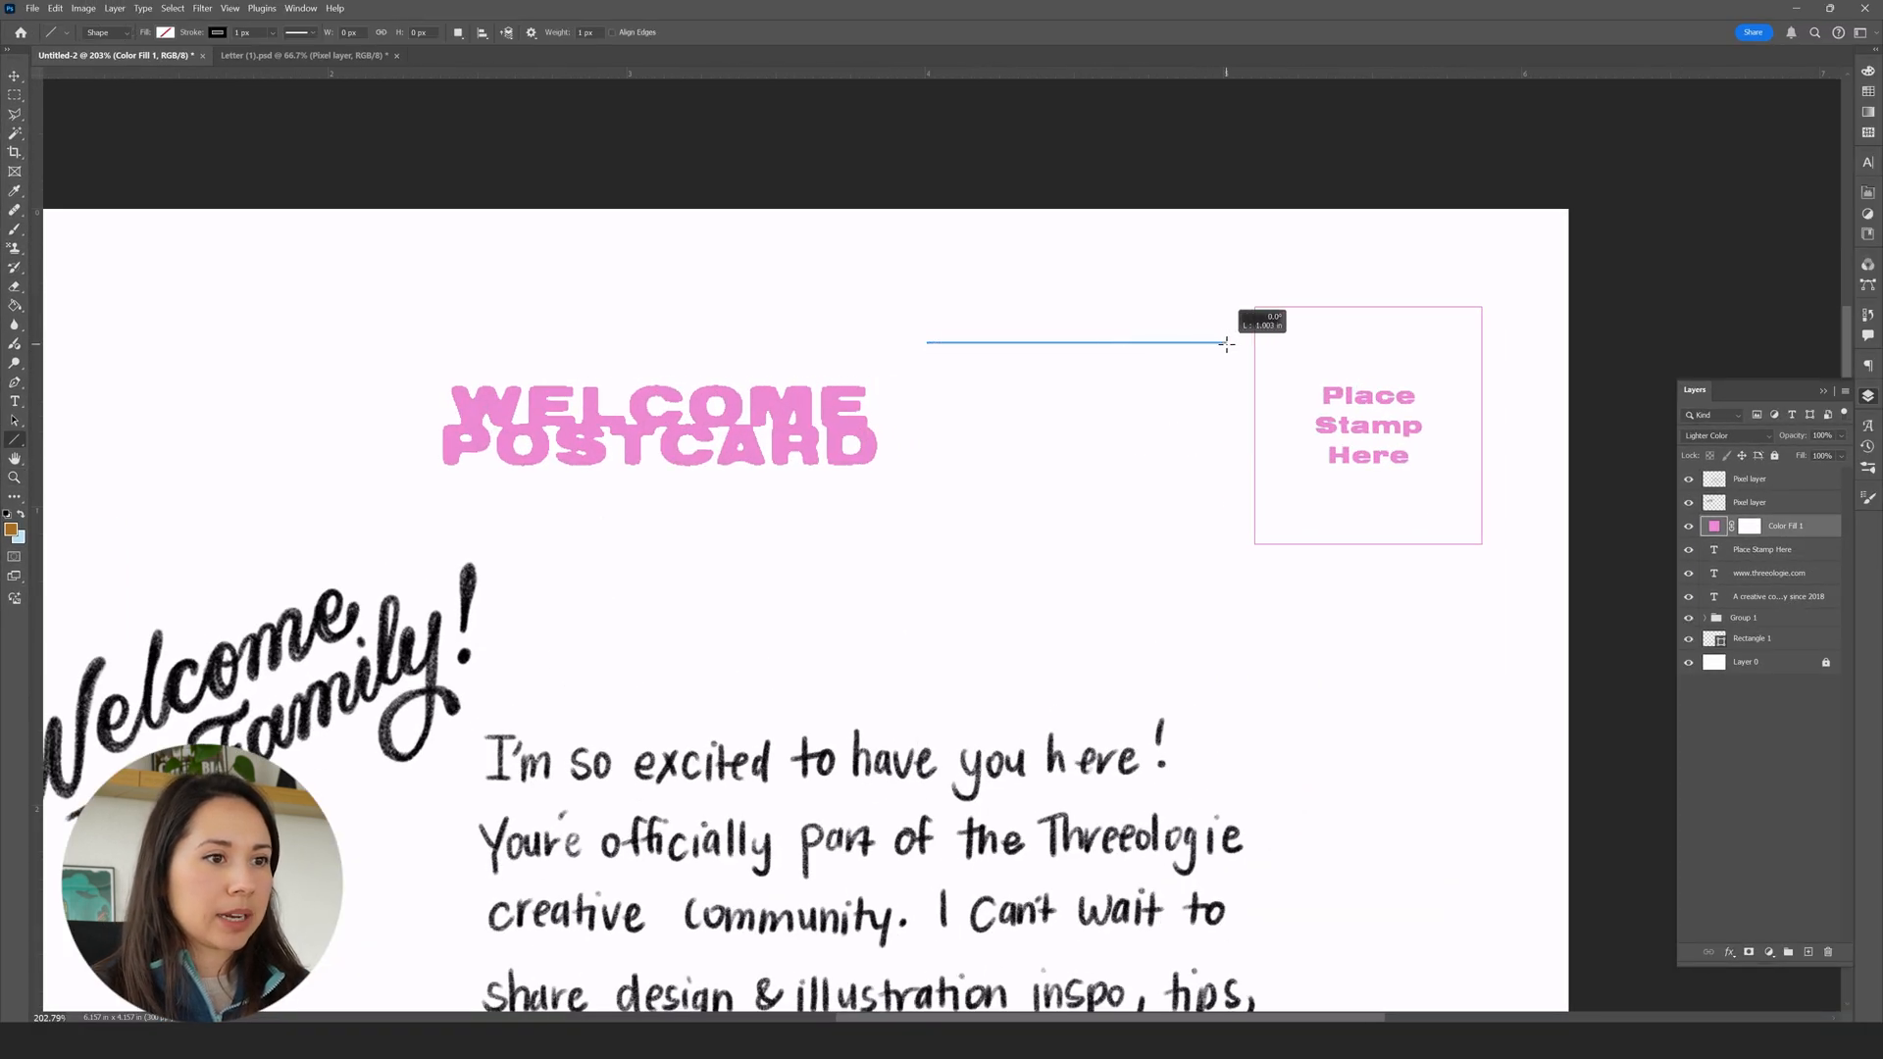
pyautogui.press('v')
pyautogui.press('a')
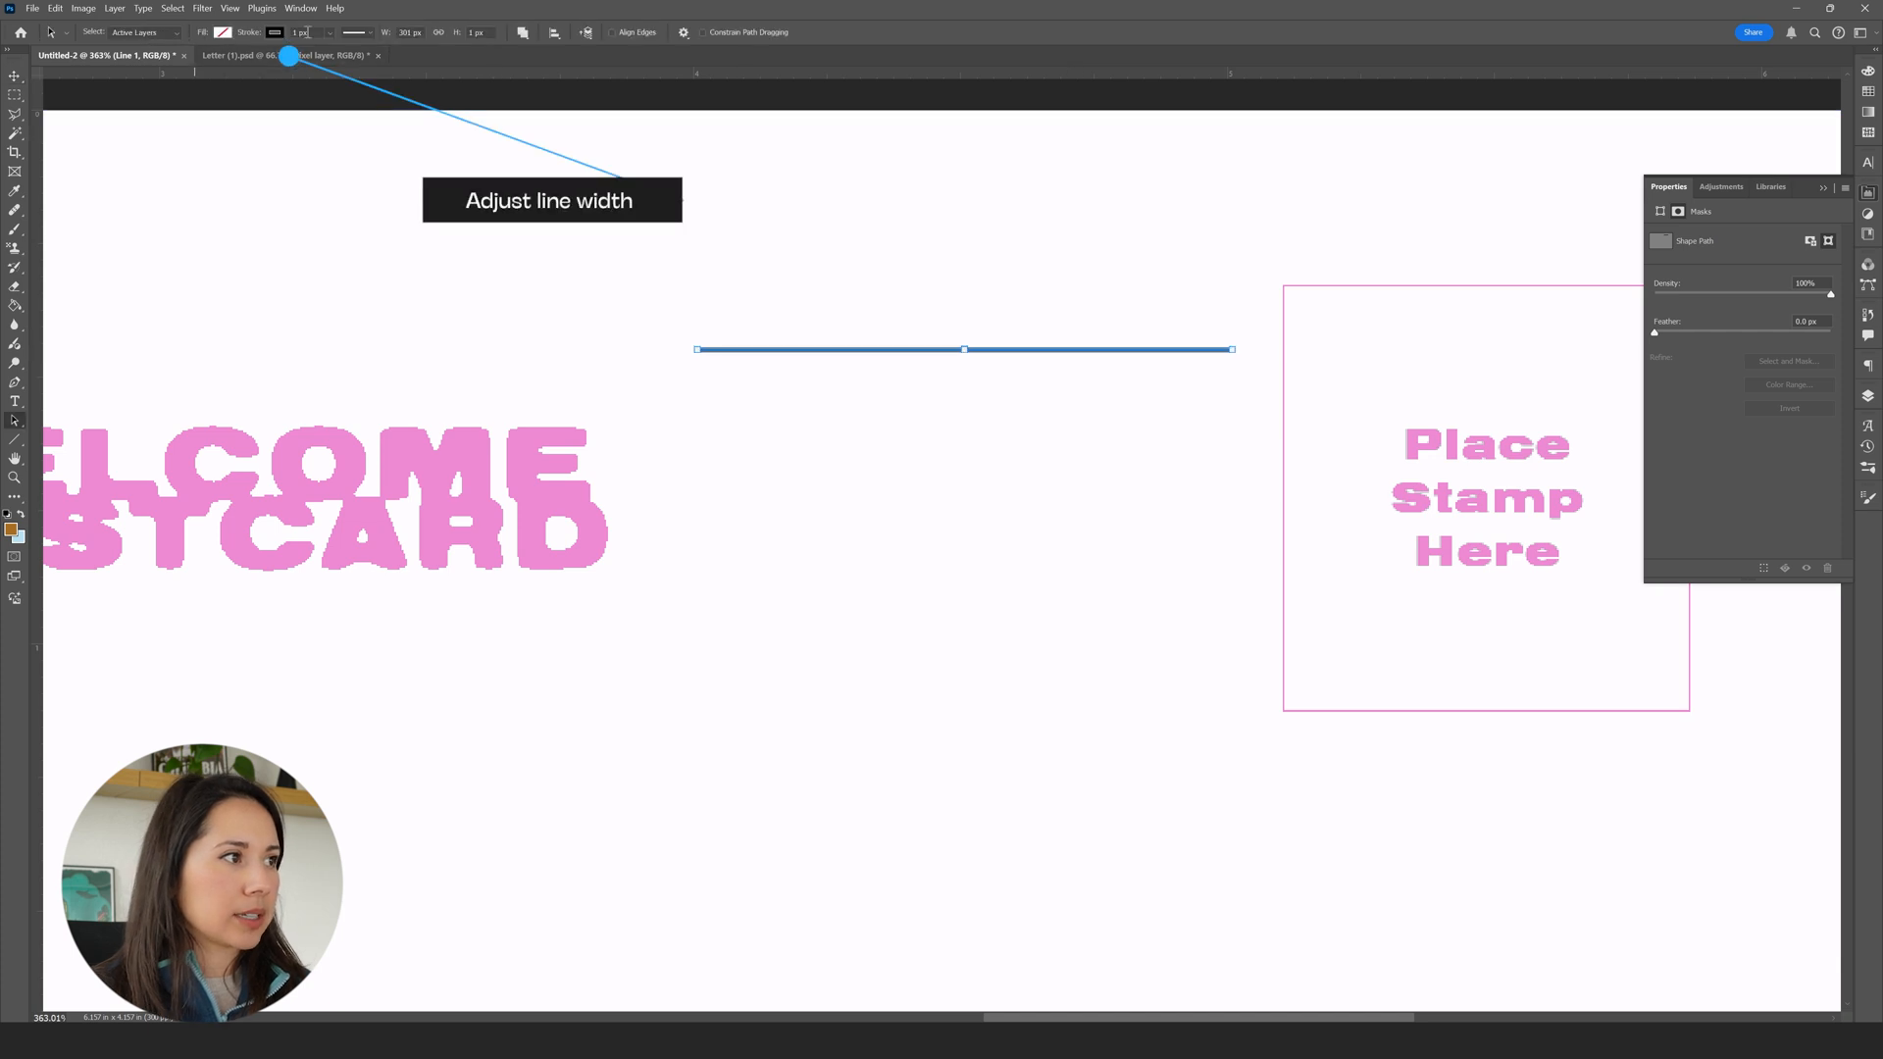
pyautogui.write('2')
pyautogui.press('Return')
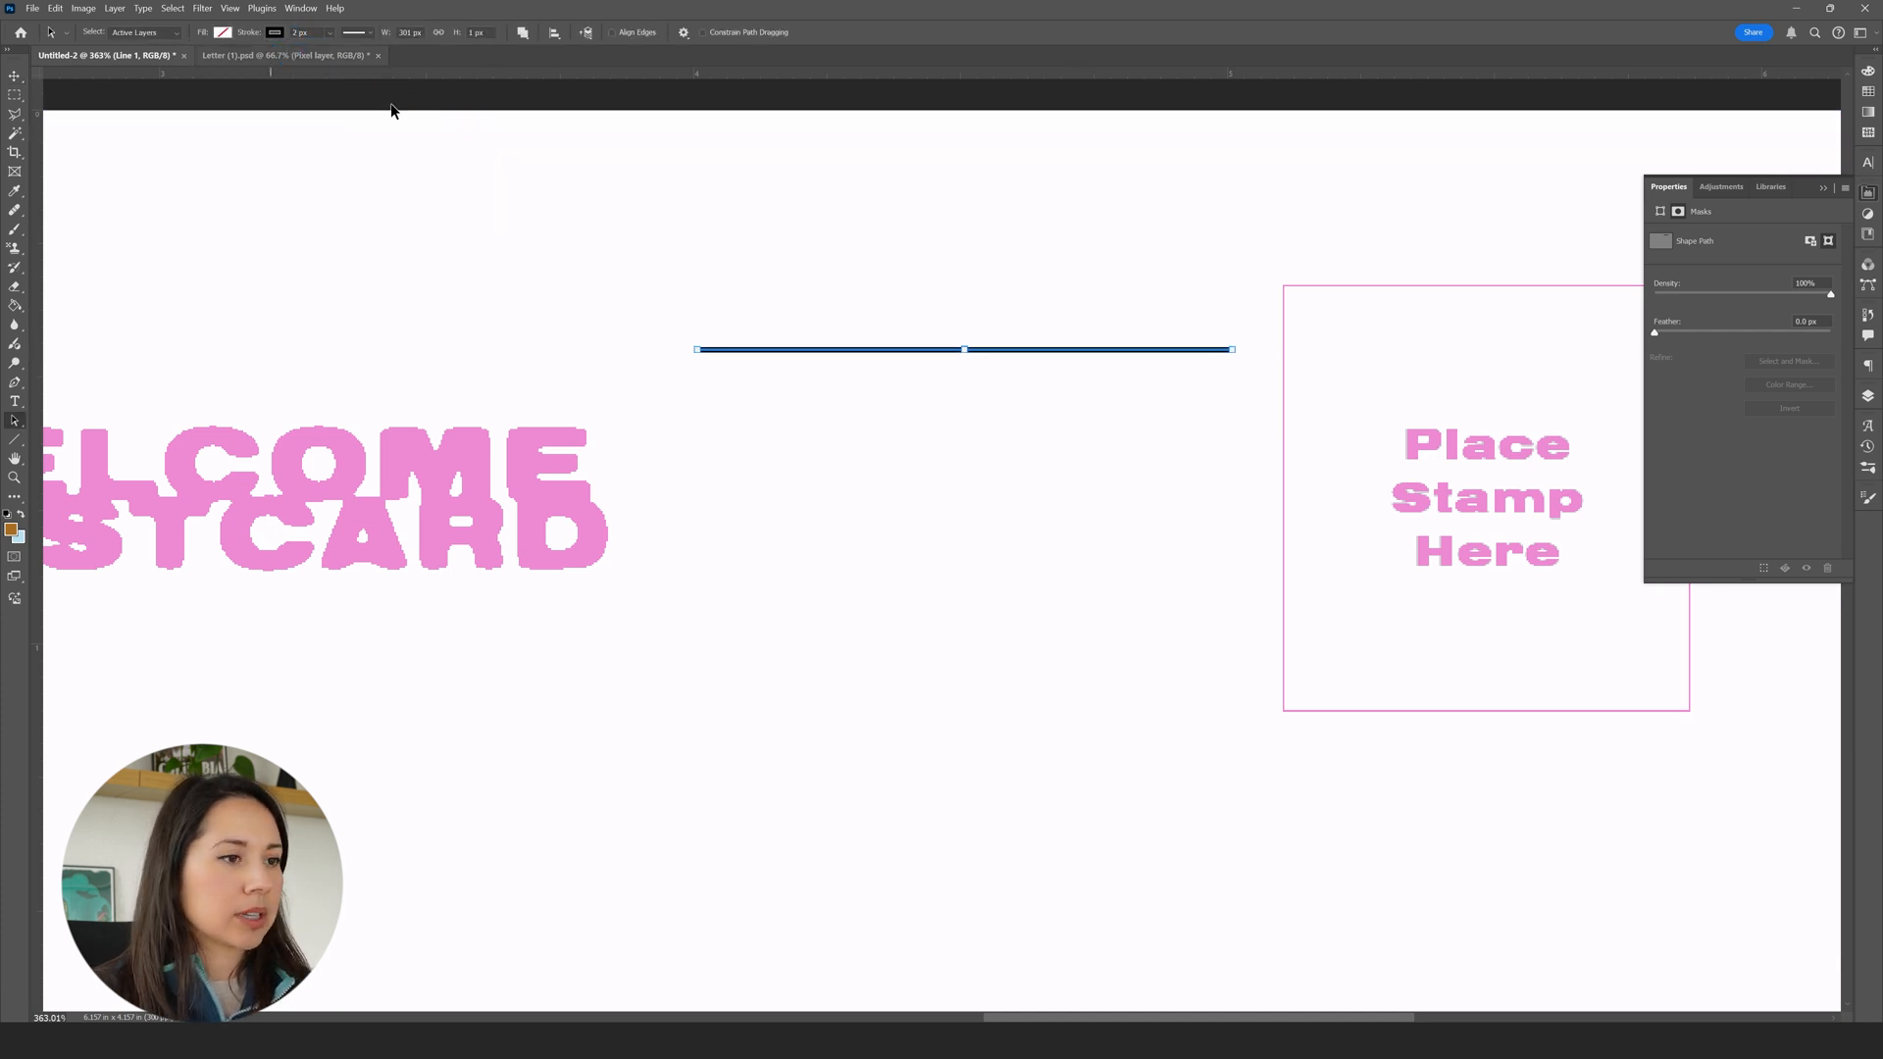
# - Convert the line to a smart object and apply a Sine Wave distortion with 1 generator, wavelength 78–79 and amplitude 28–29
pyautogui.click(202, 8)
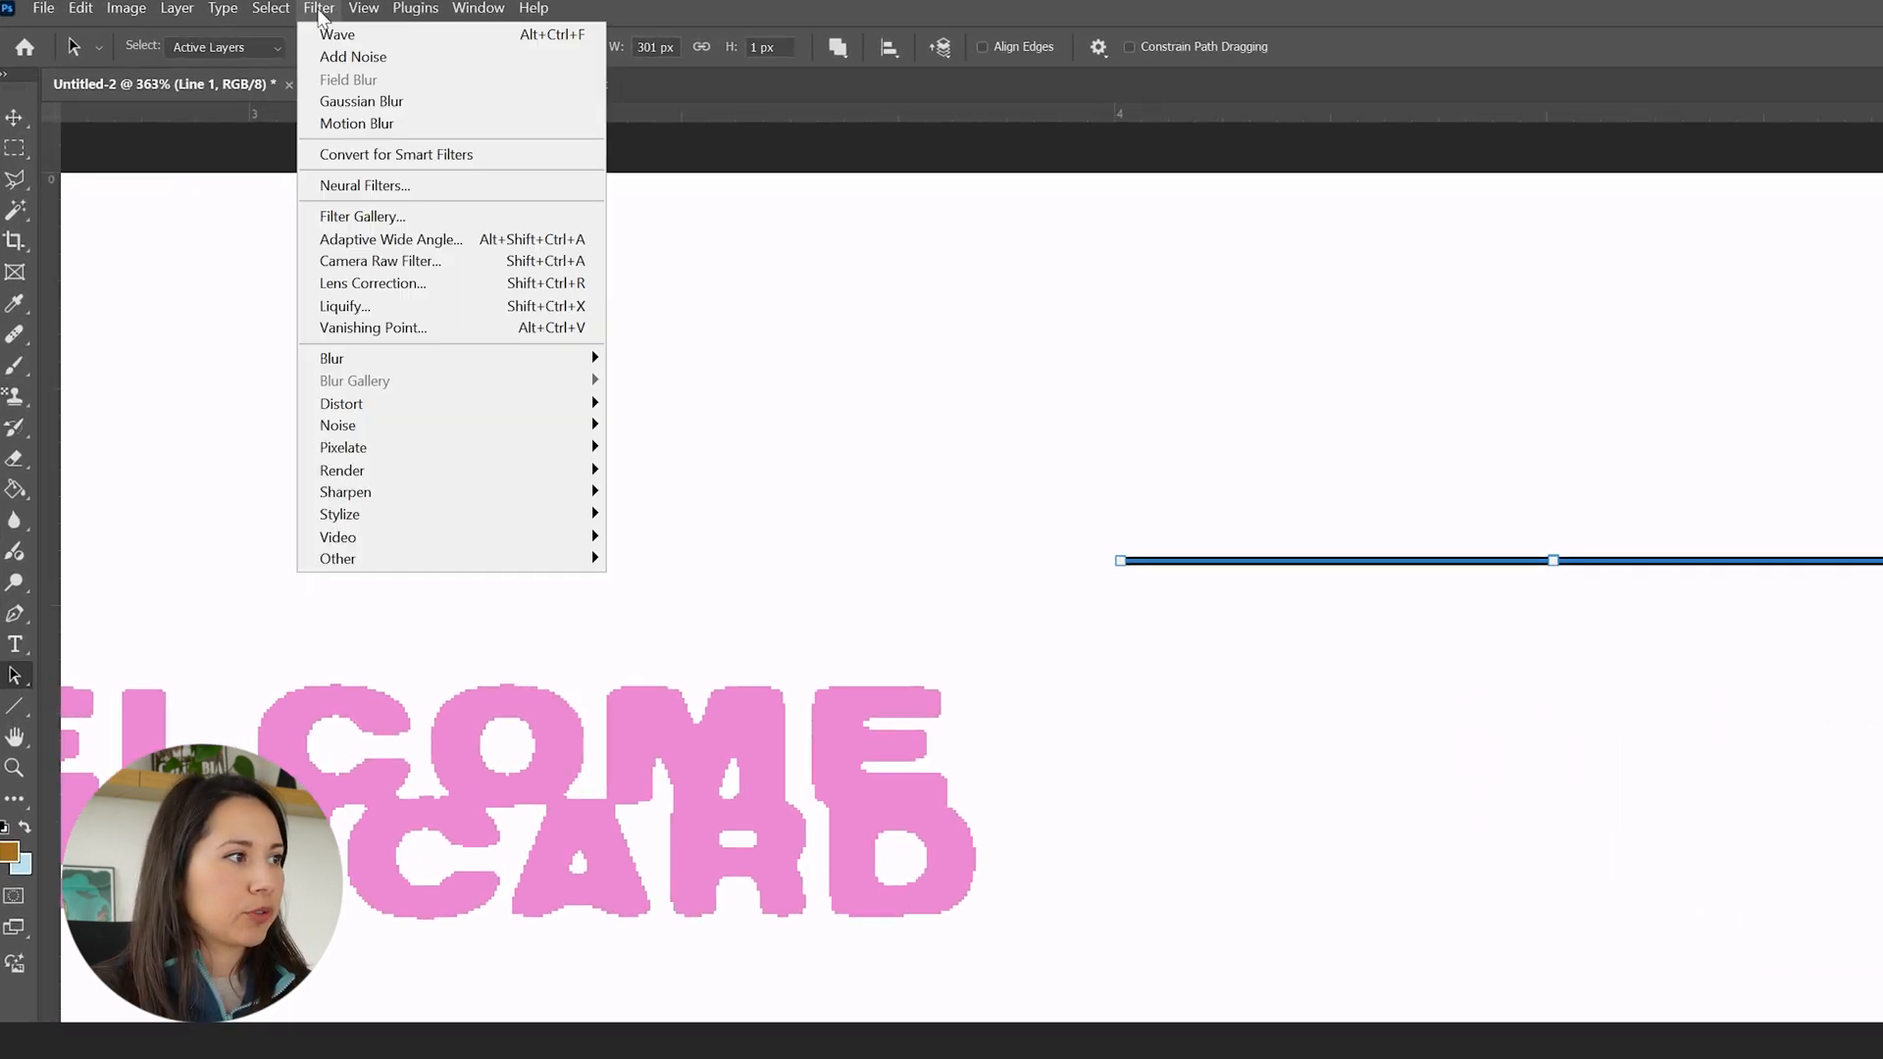
pyautogui.moveTo(437, 407)
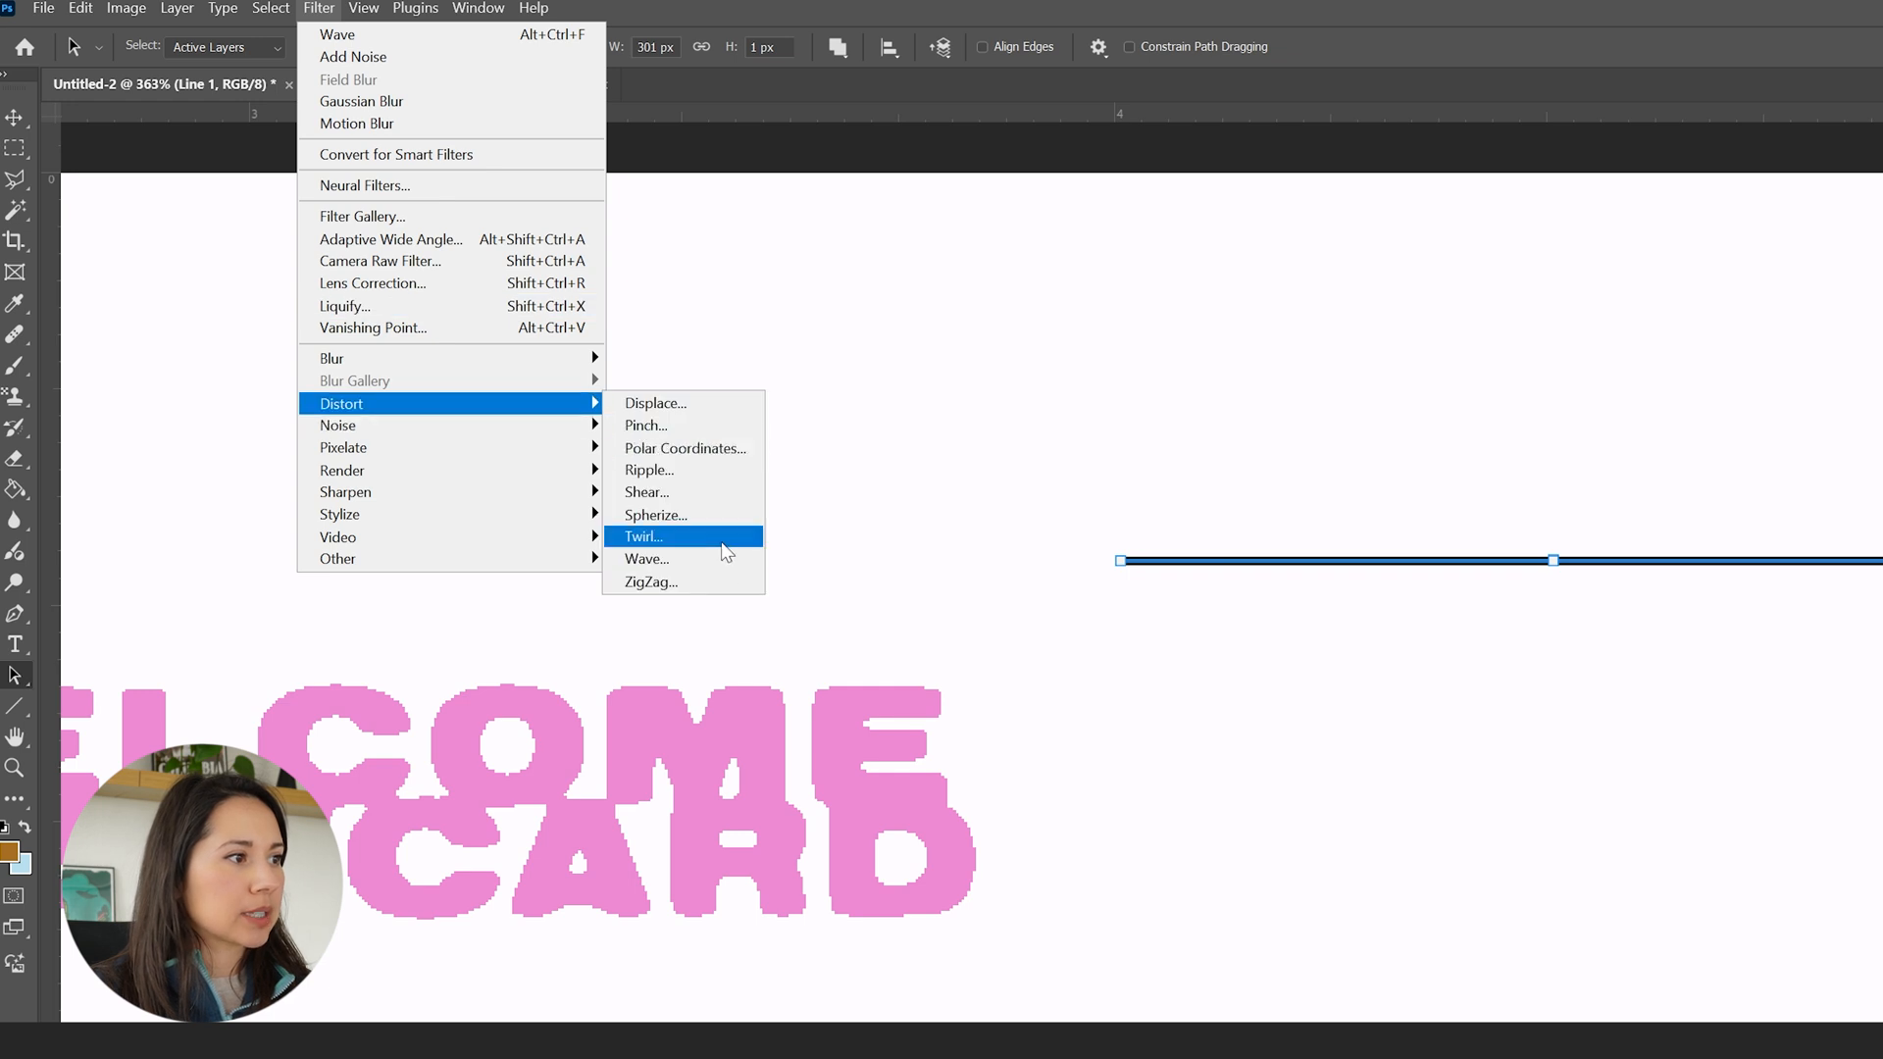
pyautogui.click(727, 575)
pyautogui.click(1574, 629)
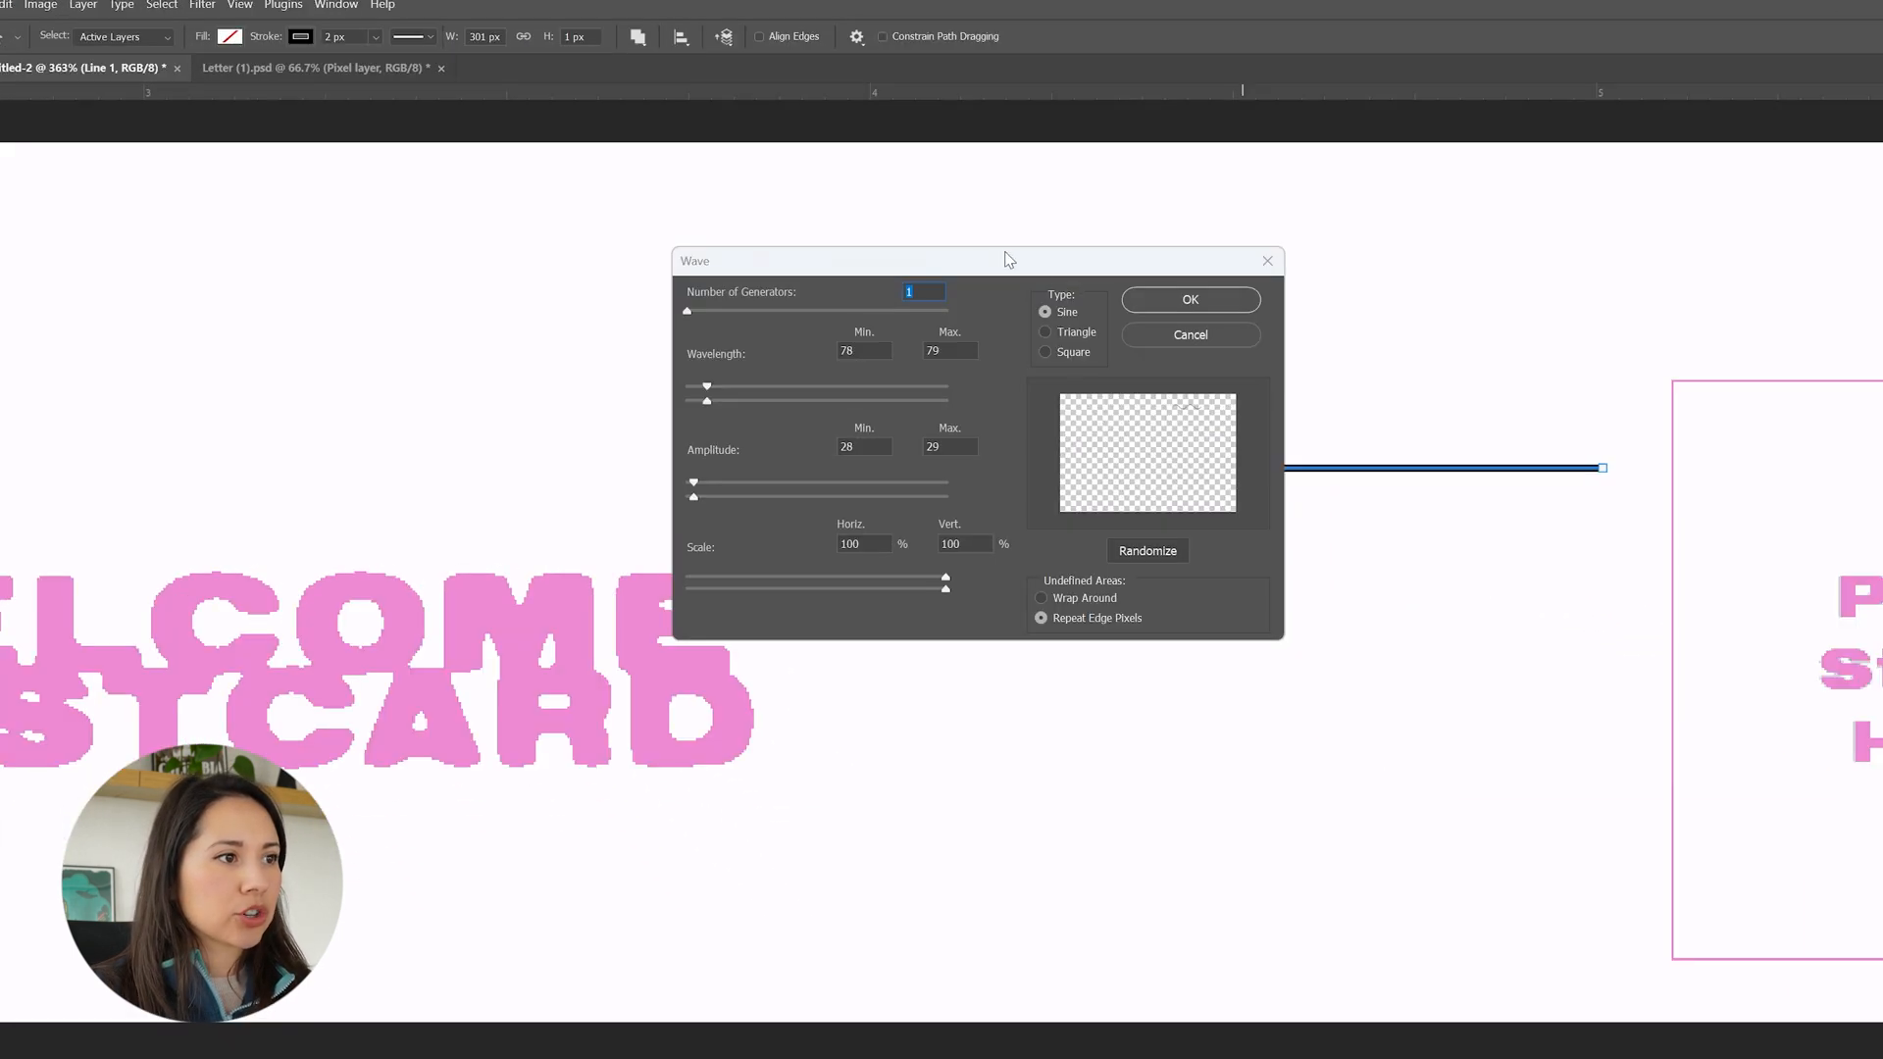
pyautogui.moveTo(1068, 270); pyautogui.dragTo(1147, 301)
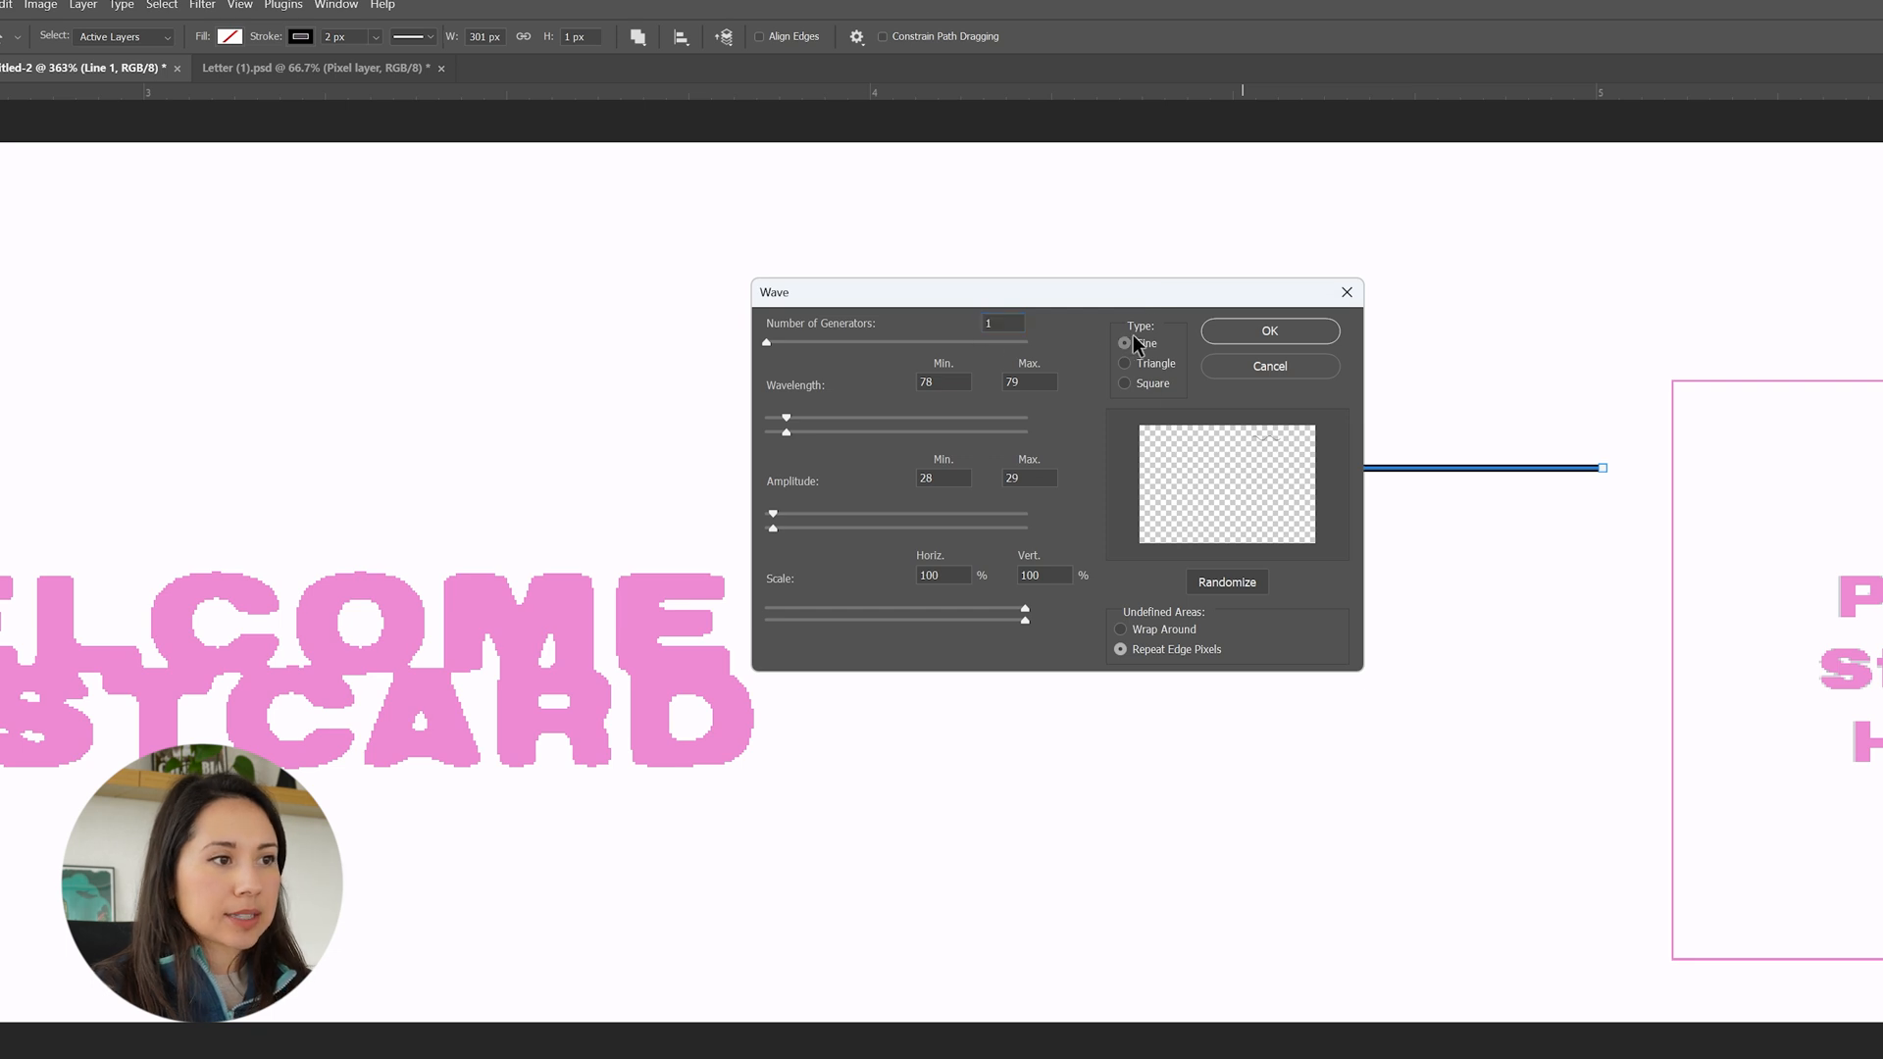
pyautogui.click(1304, 324)
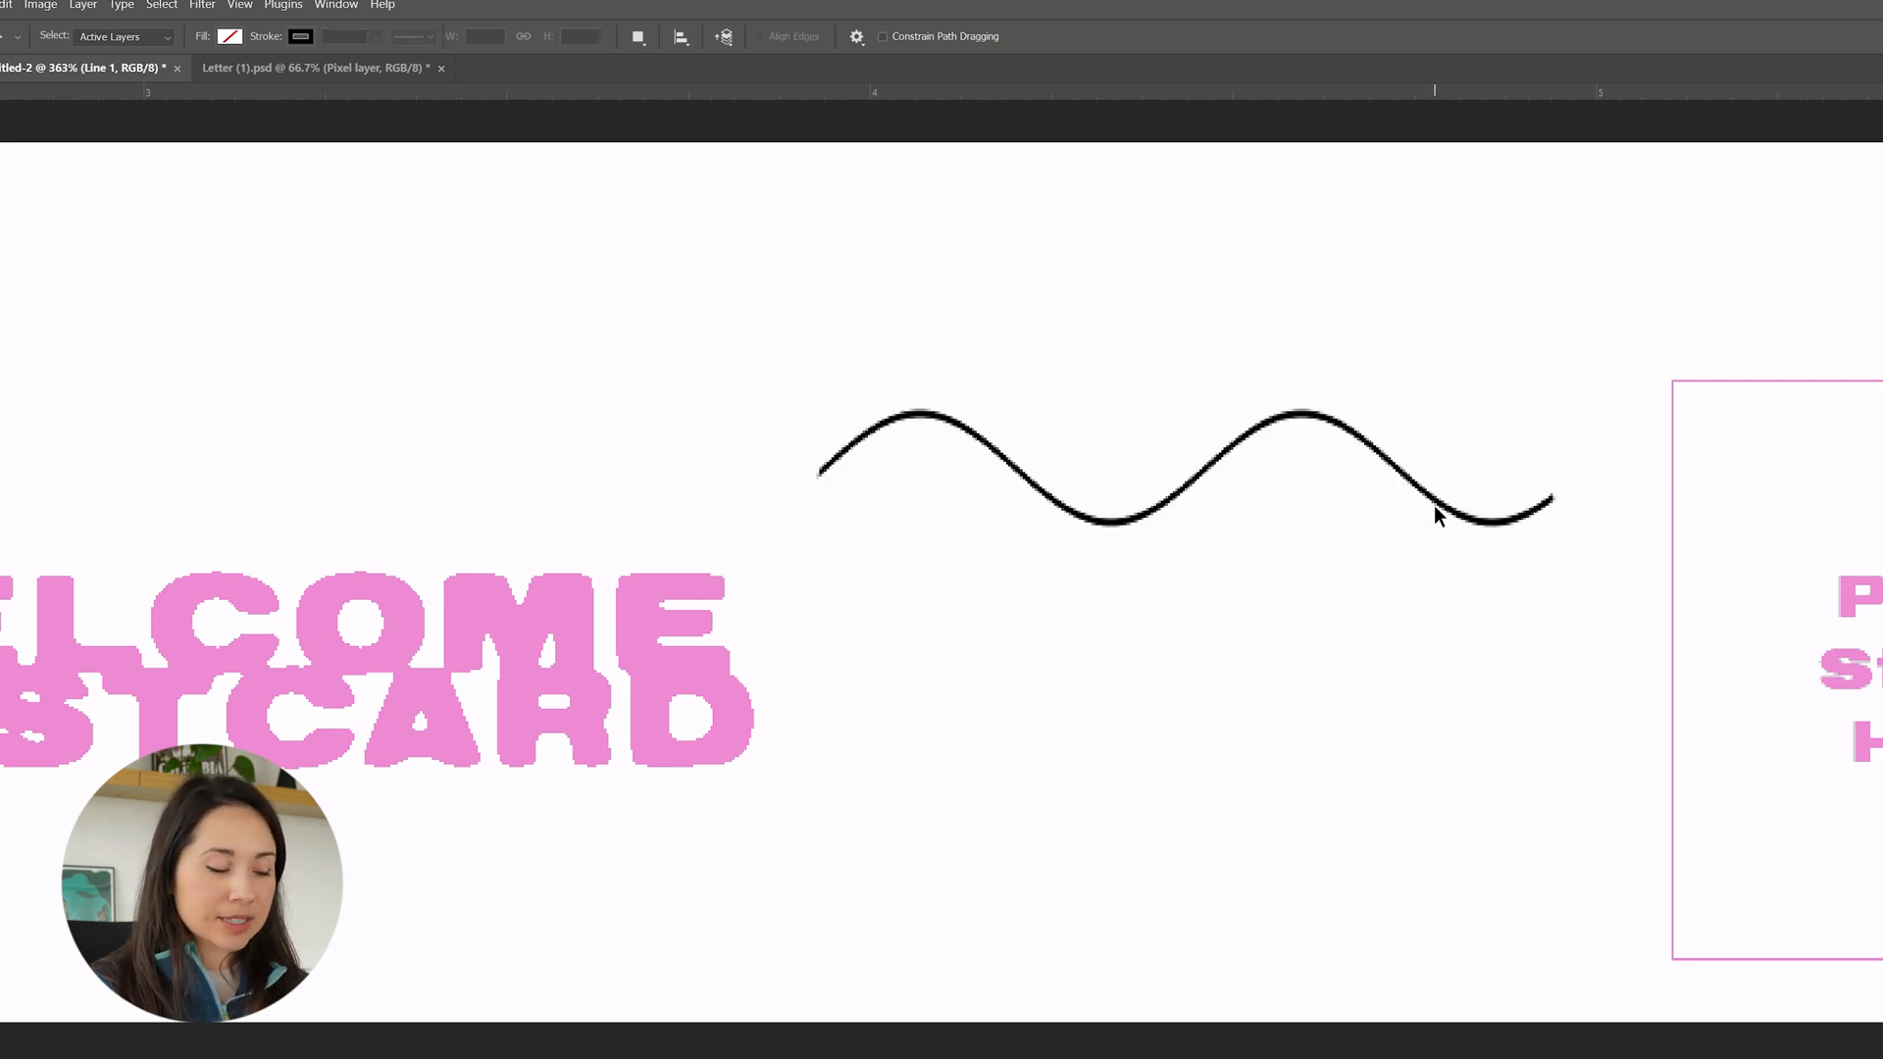
# - Duplicate the wavy line four times at even vertical spacing and group all five lines as a postmark
pyautogui.hotkey('ctrl', 't')
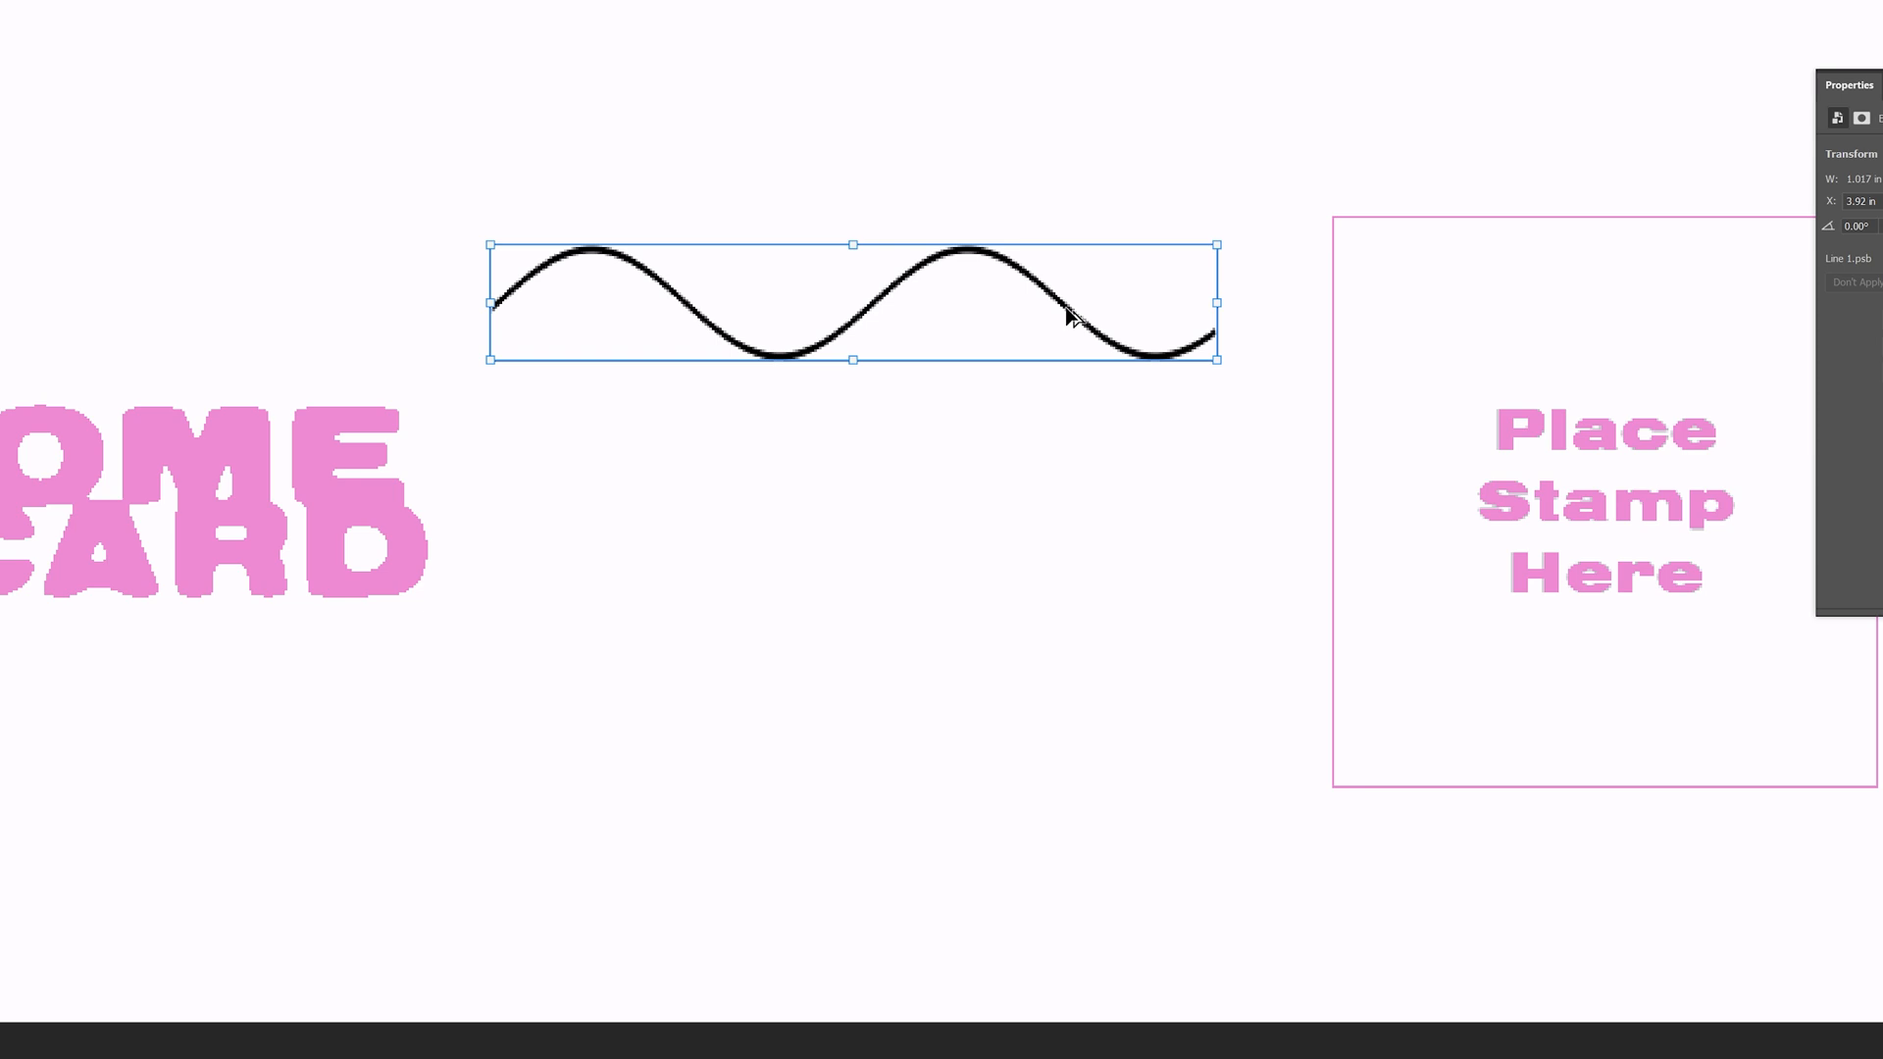
pyautogui.moveTo(1068, 314); pyautogui.dragTo(1079, 432)
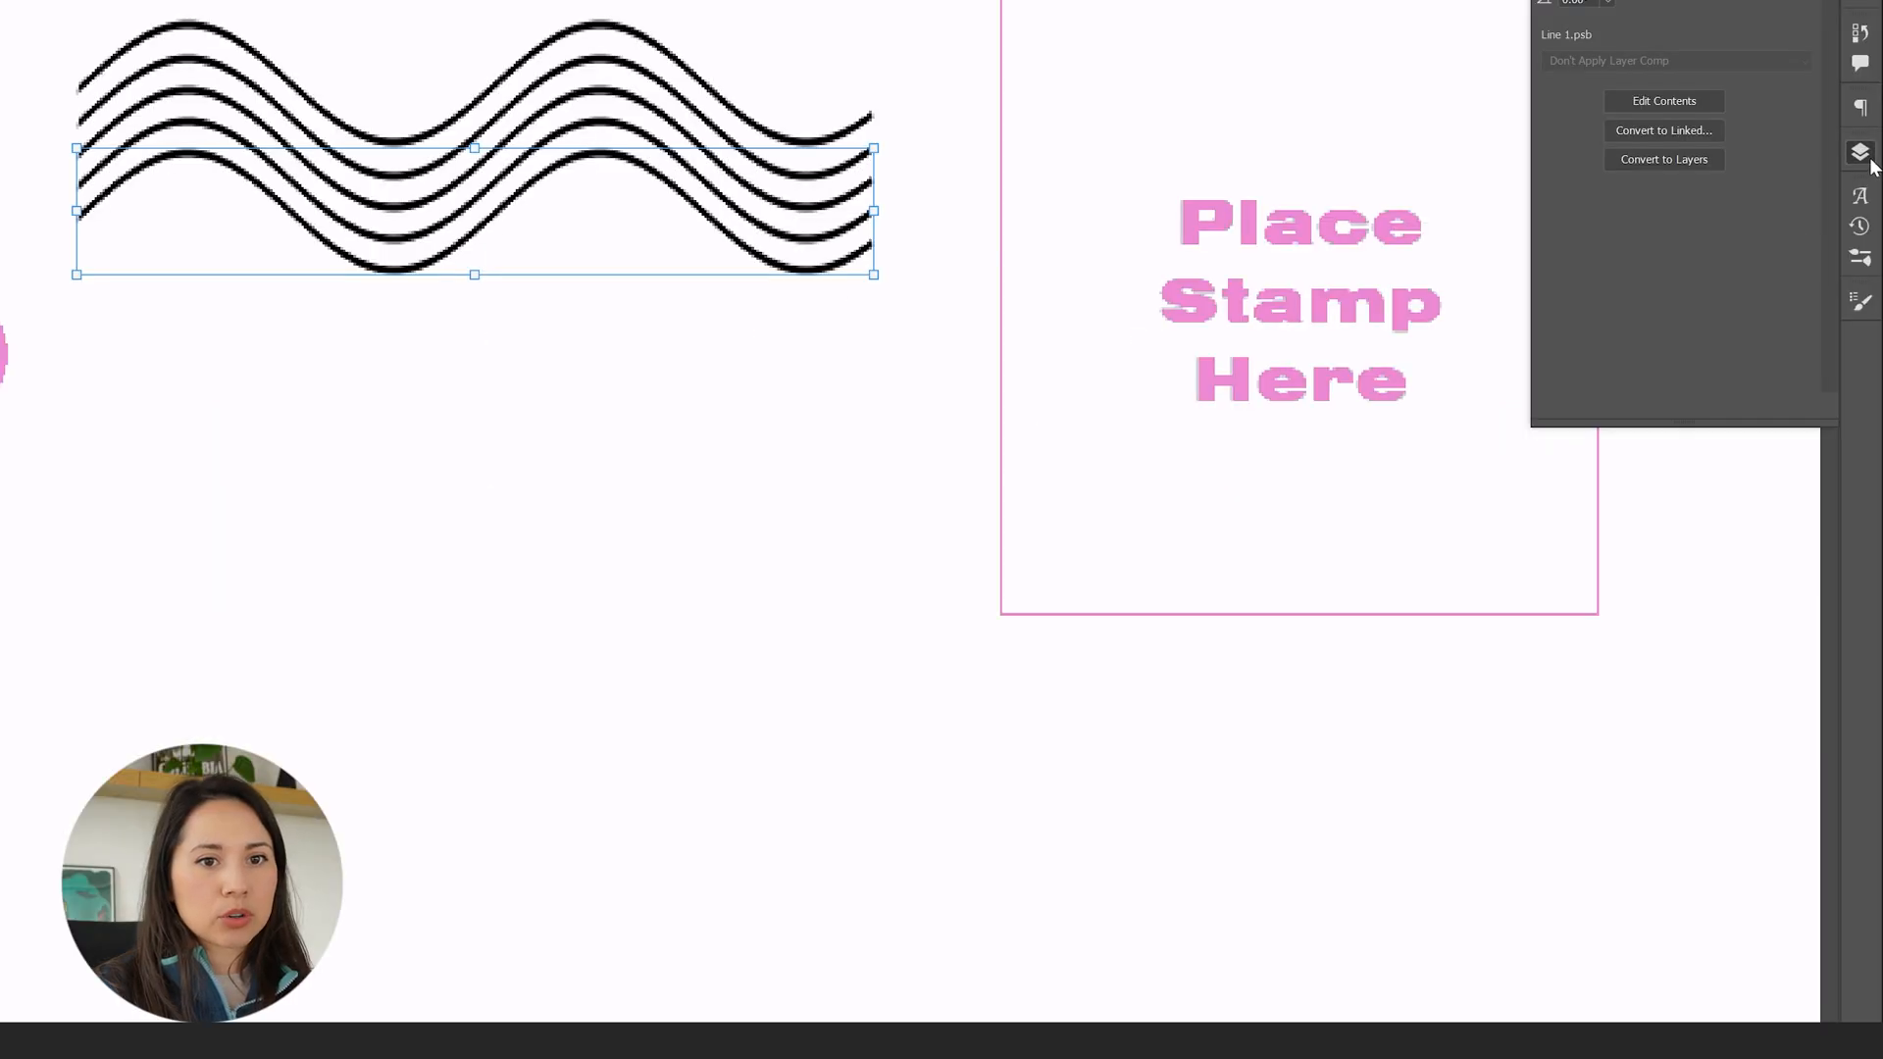
pyautogui.click(1872, 165)
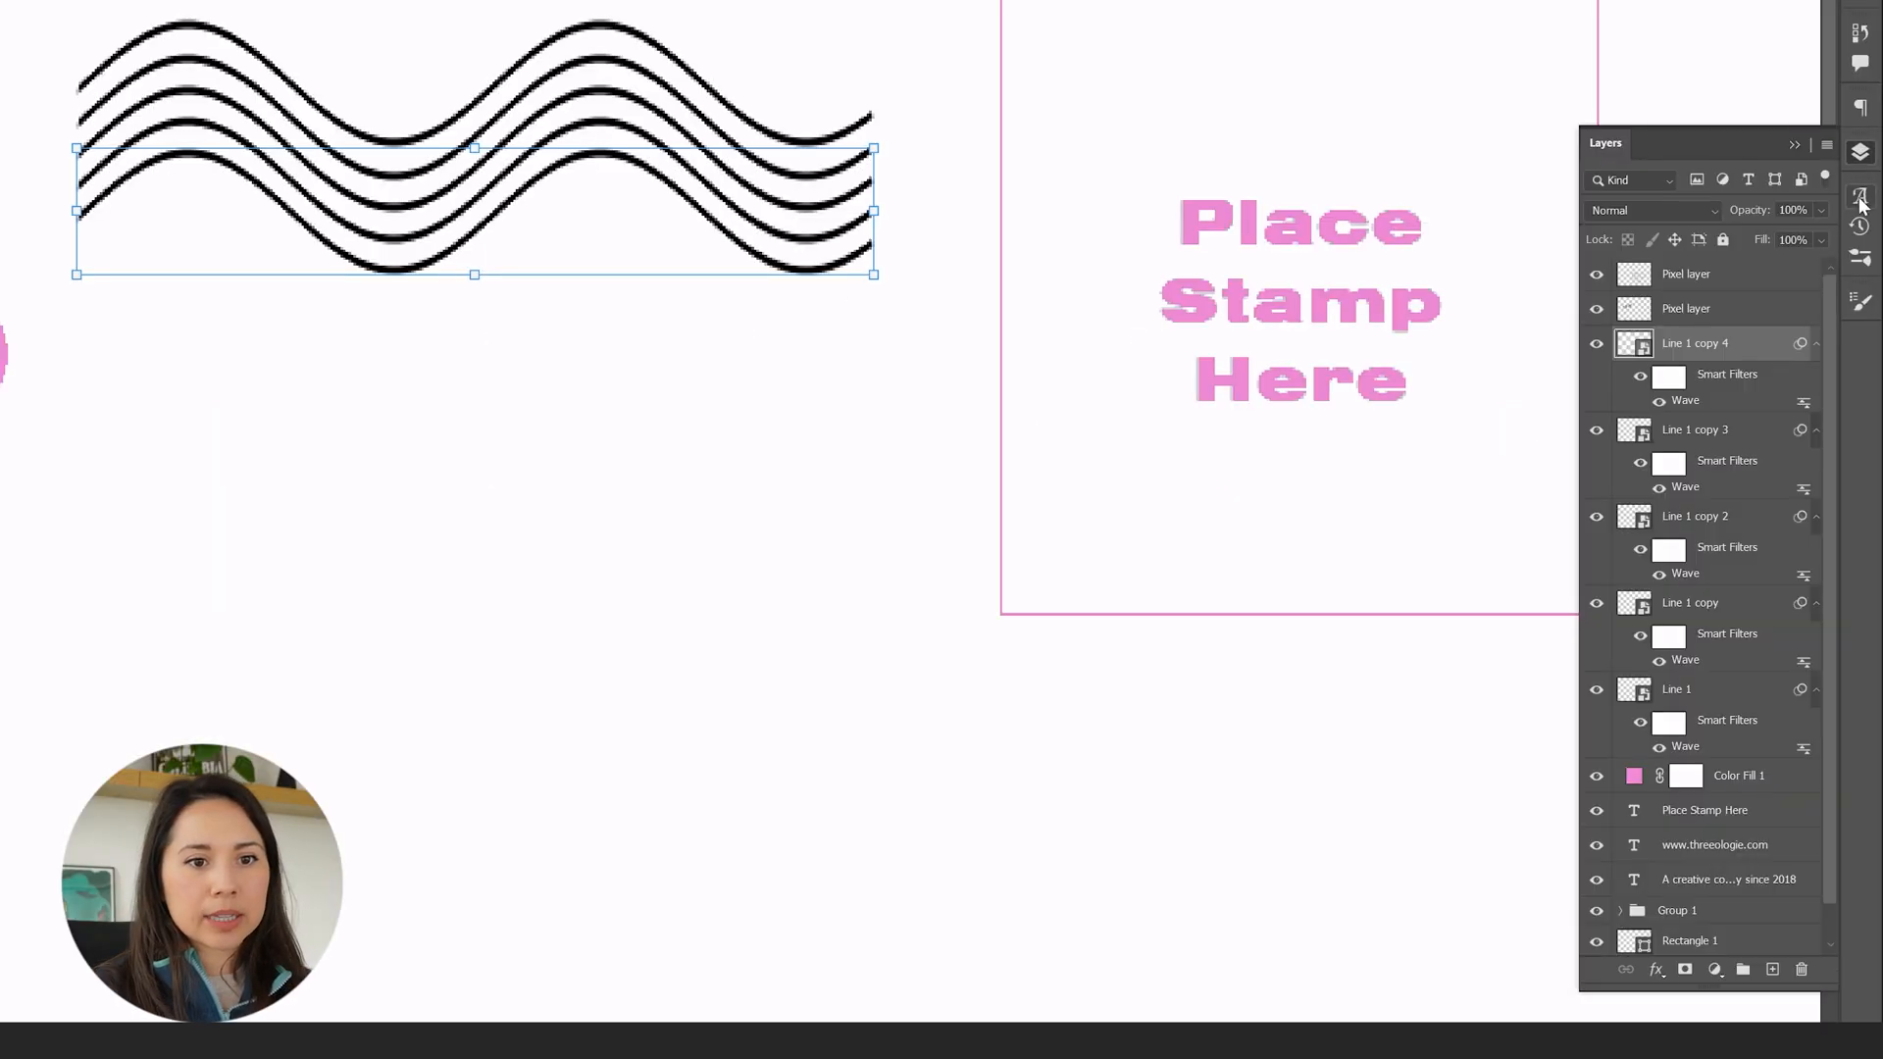
pyautogui.moveTo(1749, 659); pyautogui.dragTo(1742, 969)
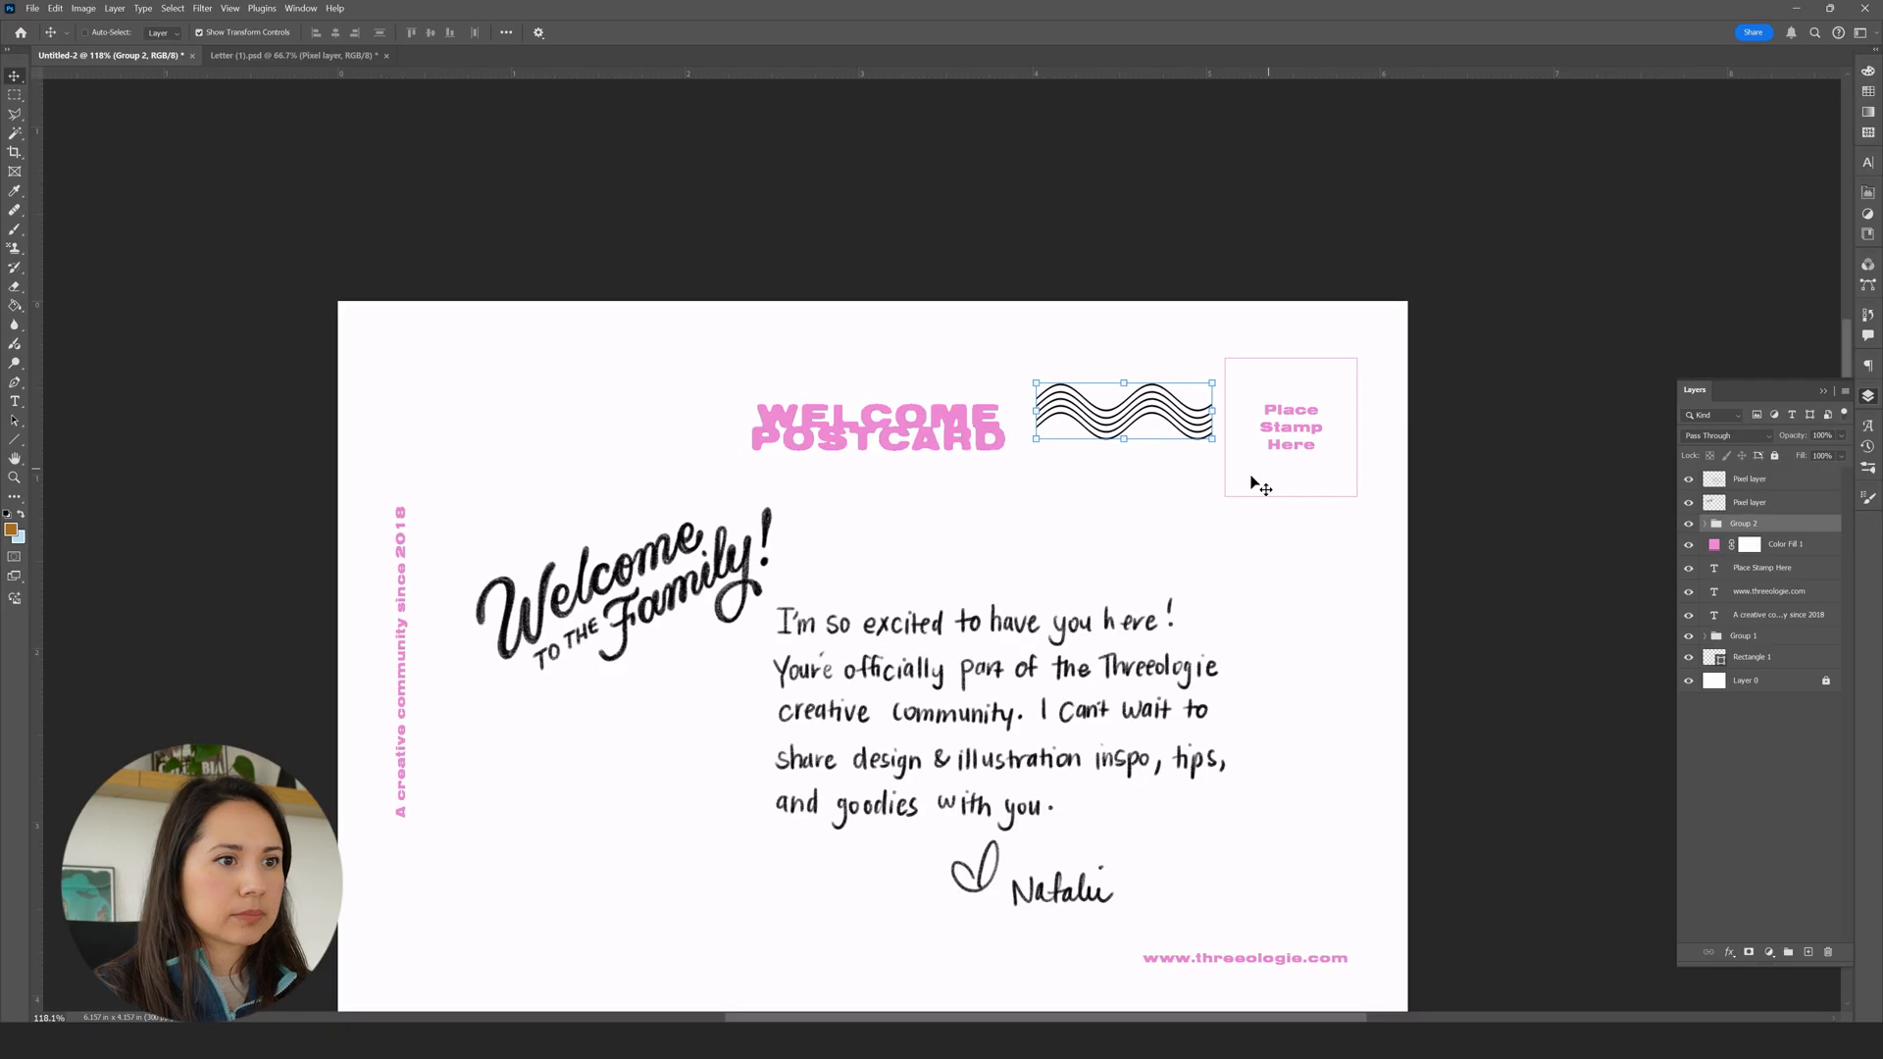
# - Move the wavy-line group to overlap the stamp box's left edge and place it beneath the pink fill layer
pyautogui.moveTo(1184, 429); pyautogui.dragTo(1204, 444)
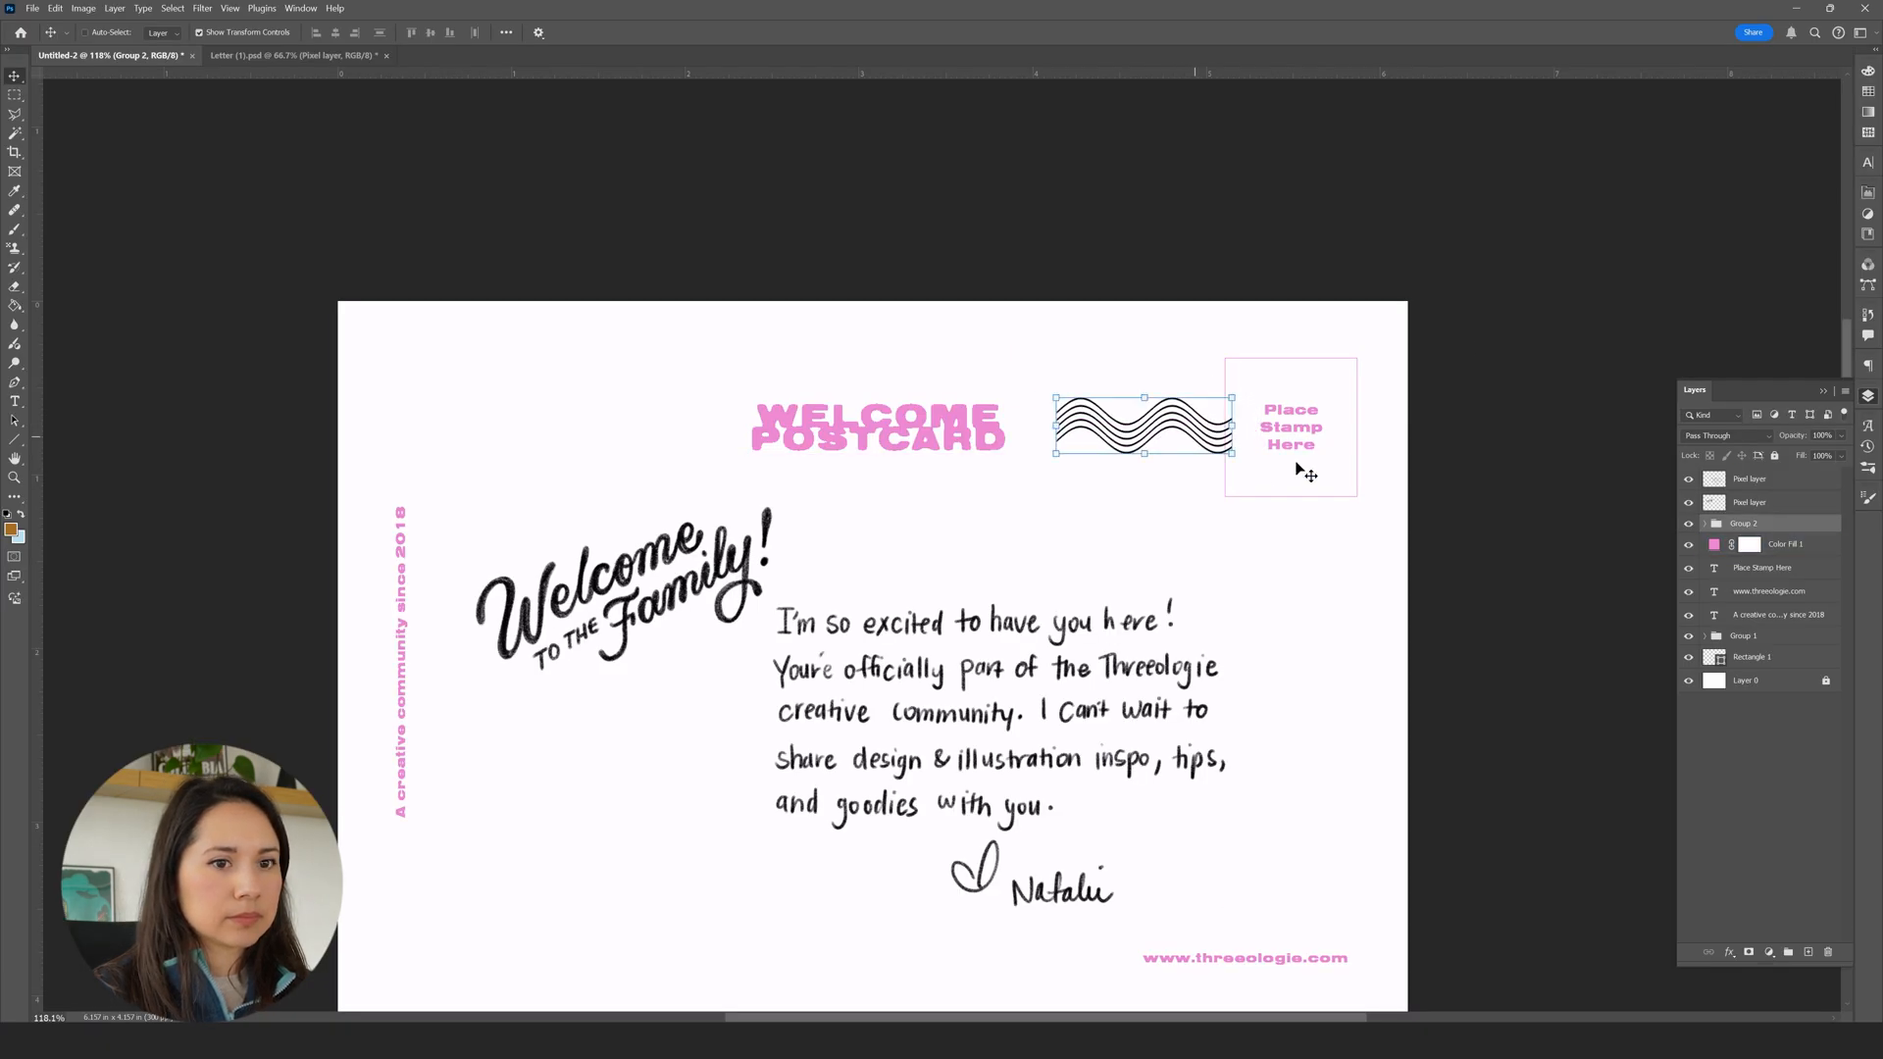
pyautogui.moveTo(1796, 534); pyautogui.dragTo(1798, 537)
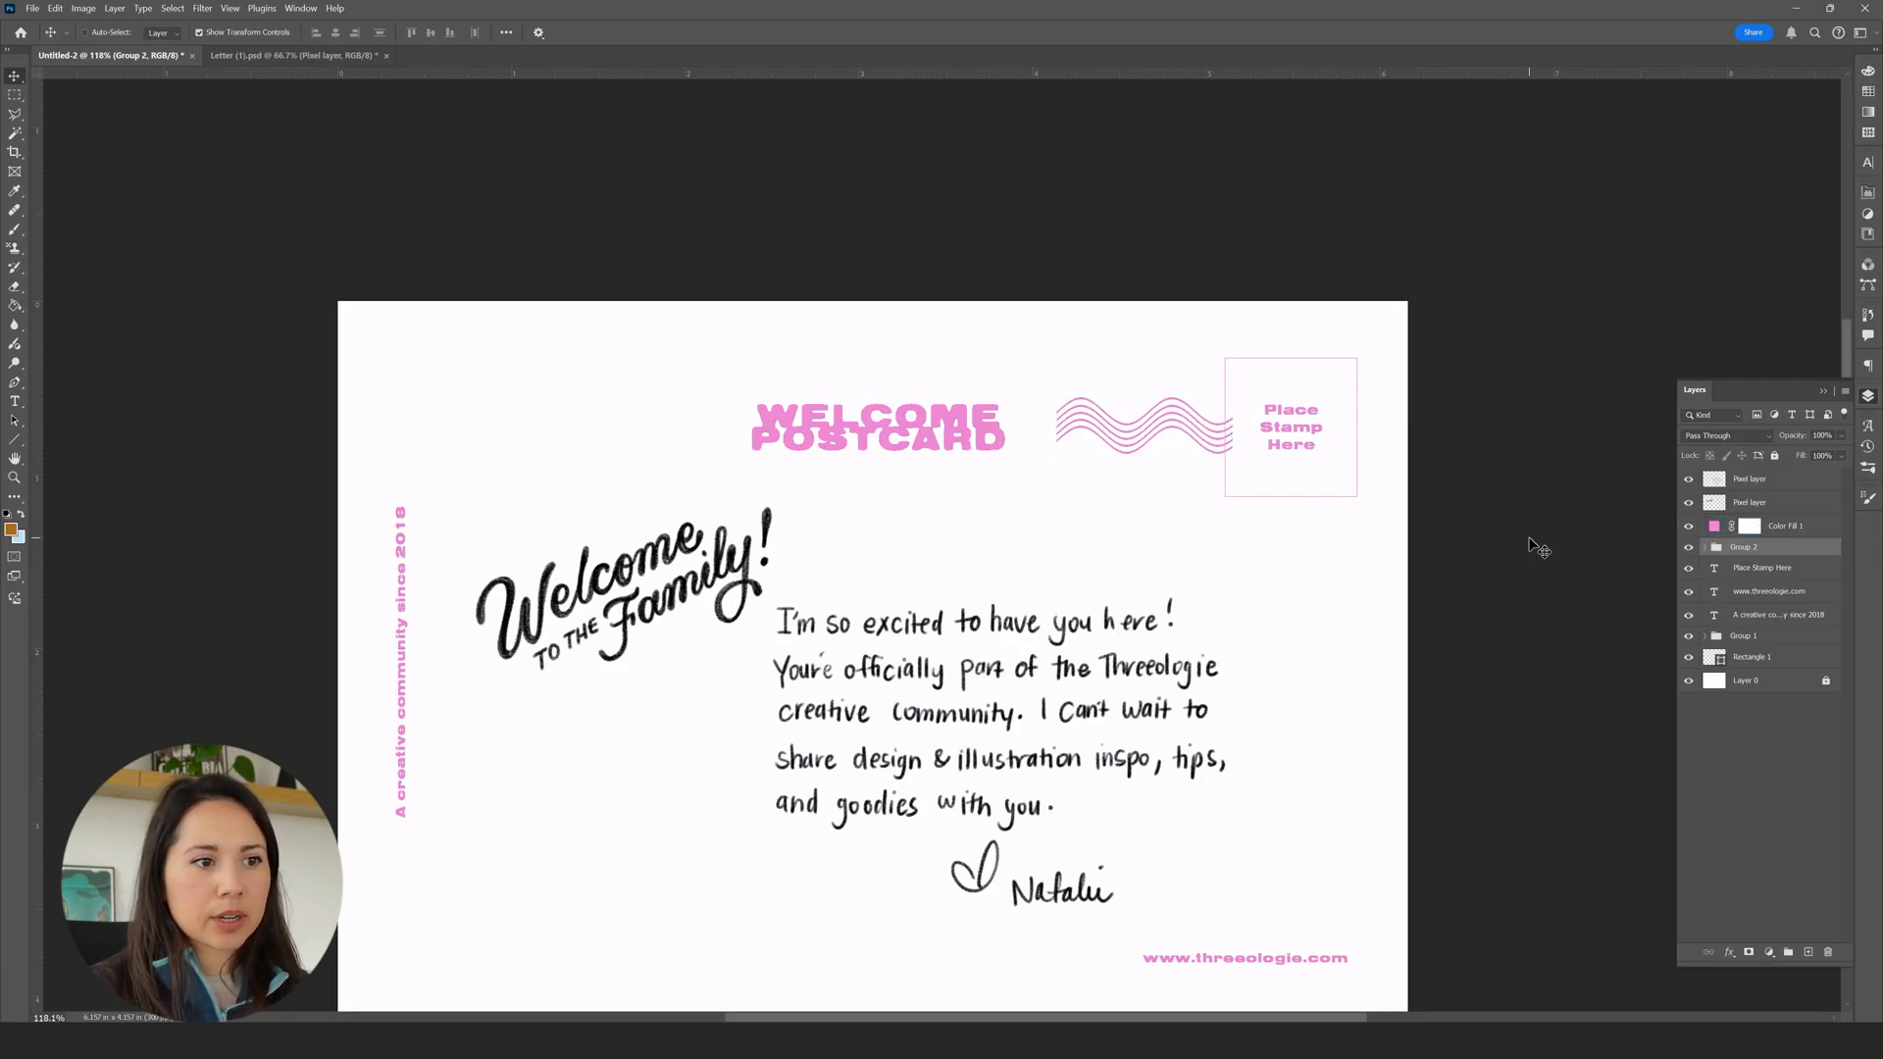
pyautogui.press('a')
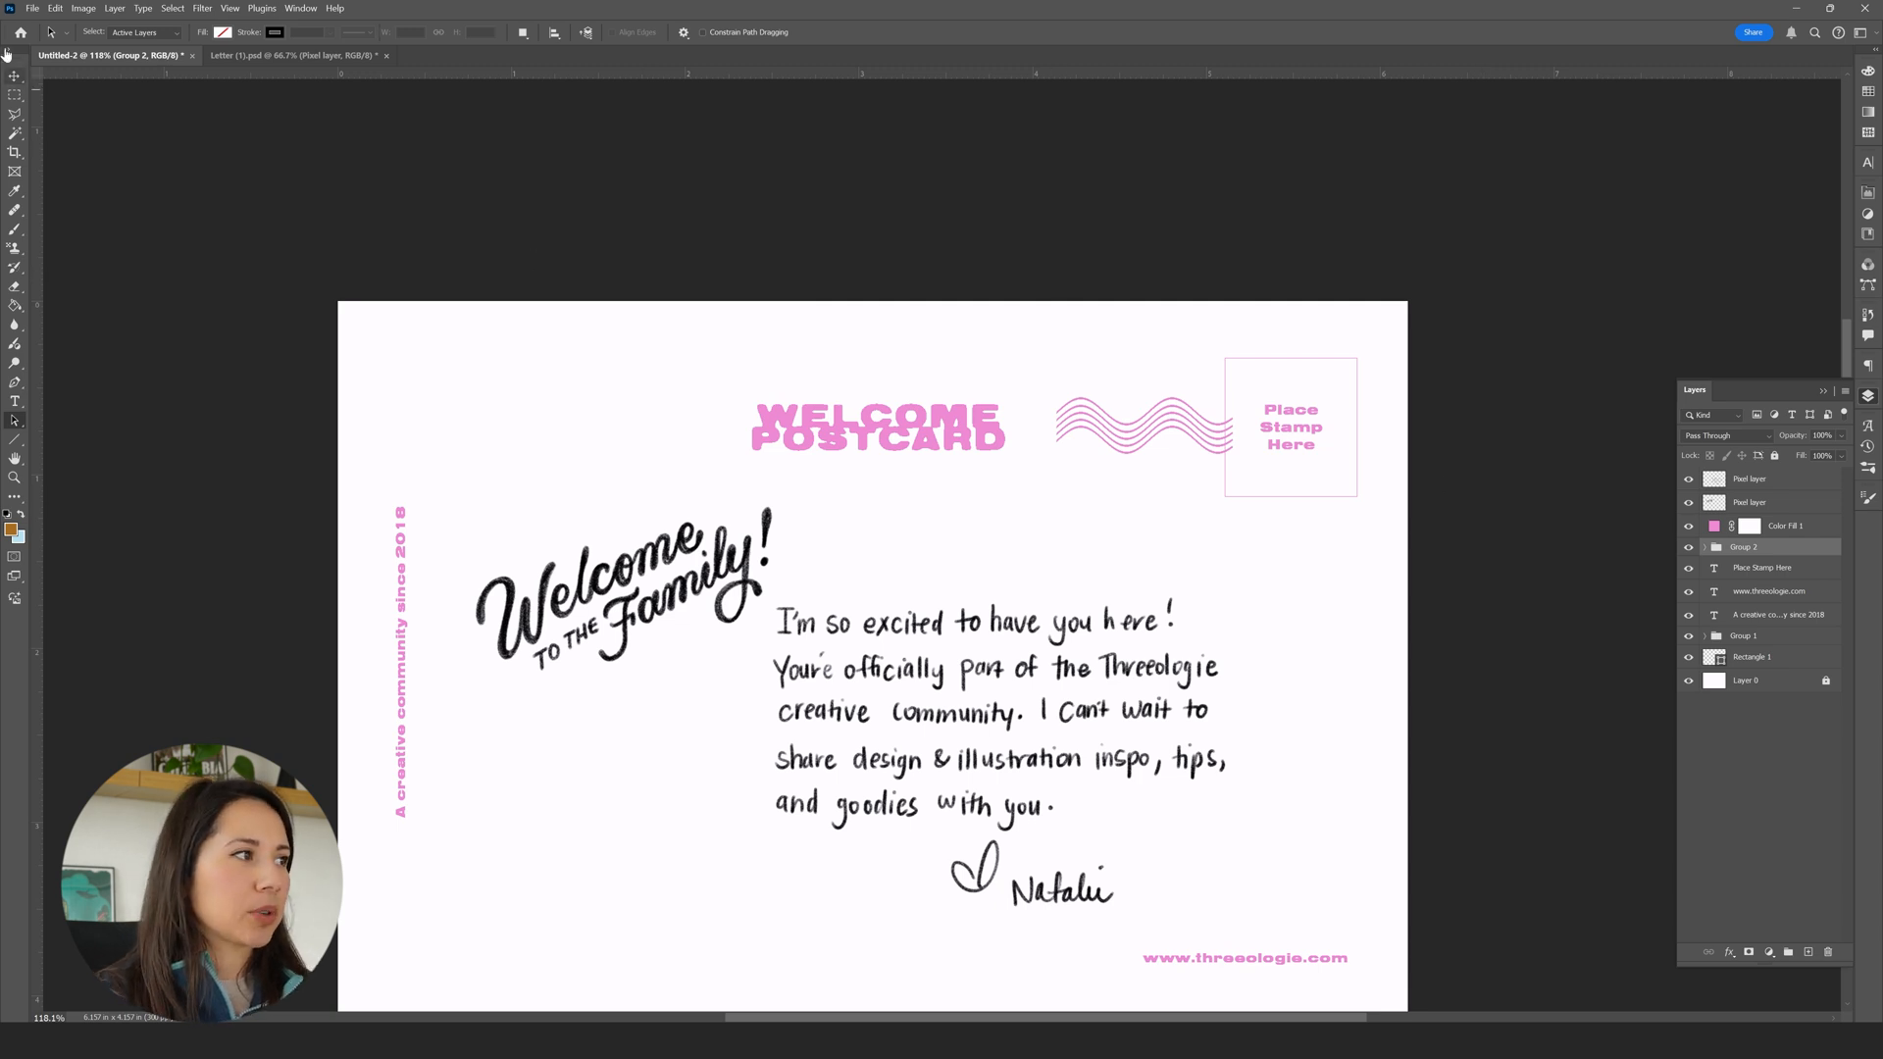
# - Place the Threeologie-Logo_small file, scale it down, and align it in the postcard's upper-left corner above the vertical tagline
pyautogui.click(33, 13)
pyautogui.click(147, 307)
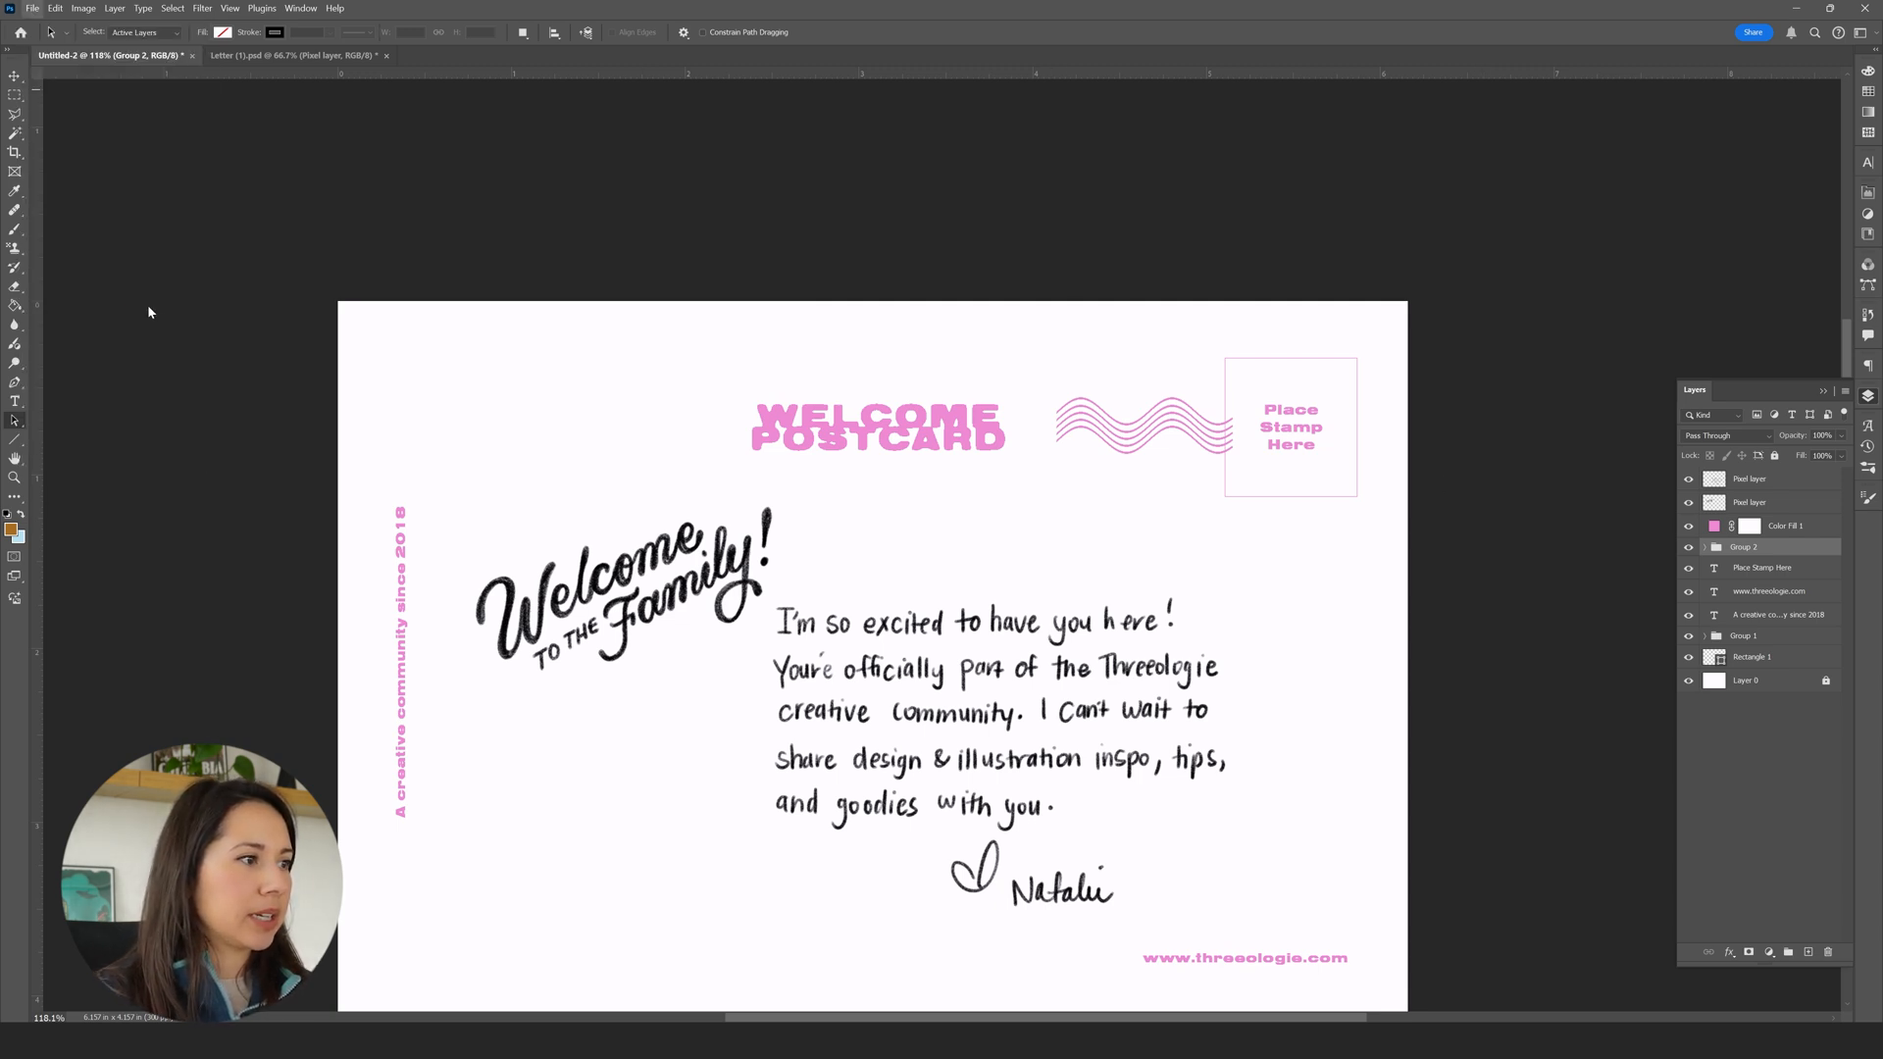
pyautogui.moveTo(1115, 667); pyautogui.dragTo(942, 658)
pyautogui.moveTo(883, 648); pyautogui.dragTo(654, 784)
pyautogui.press('Return')
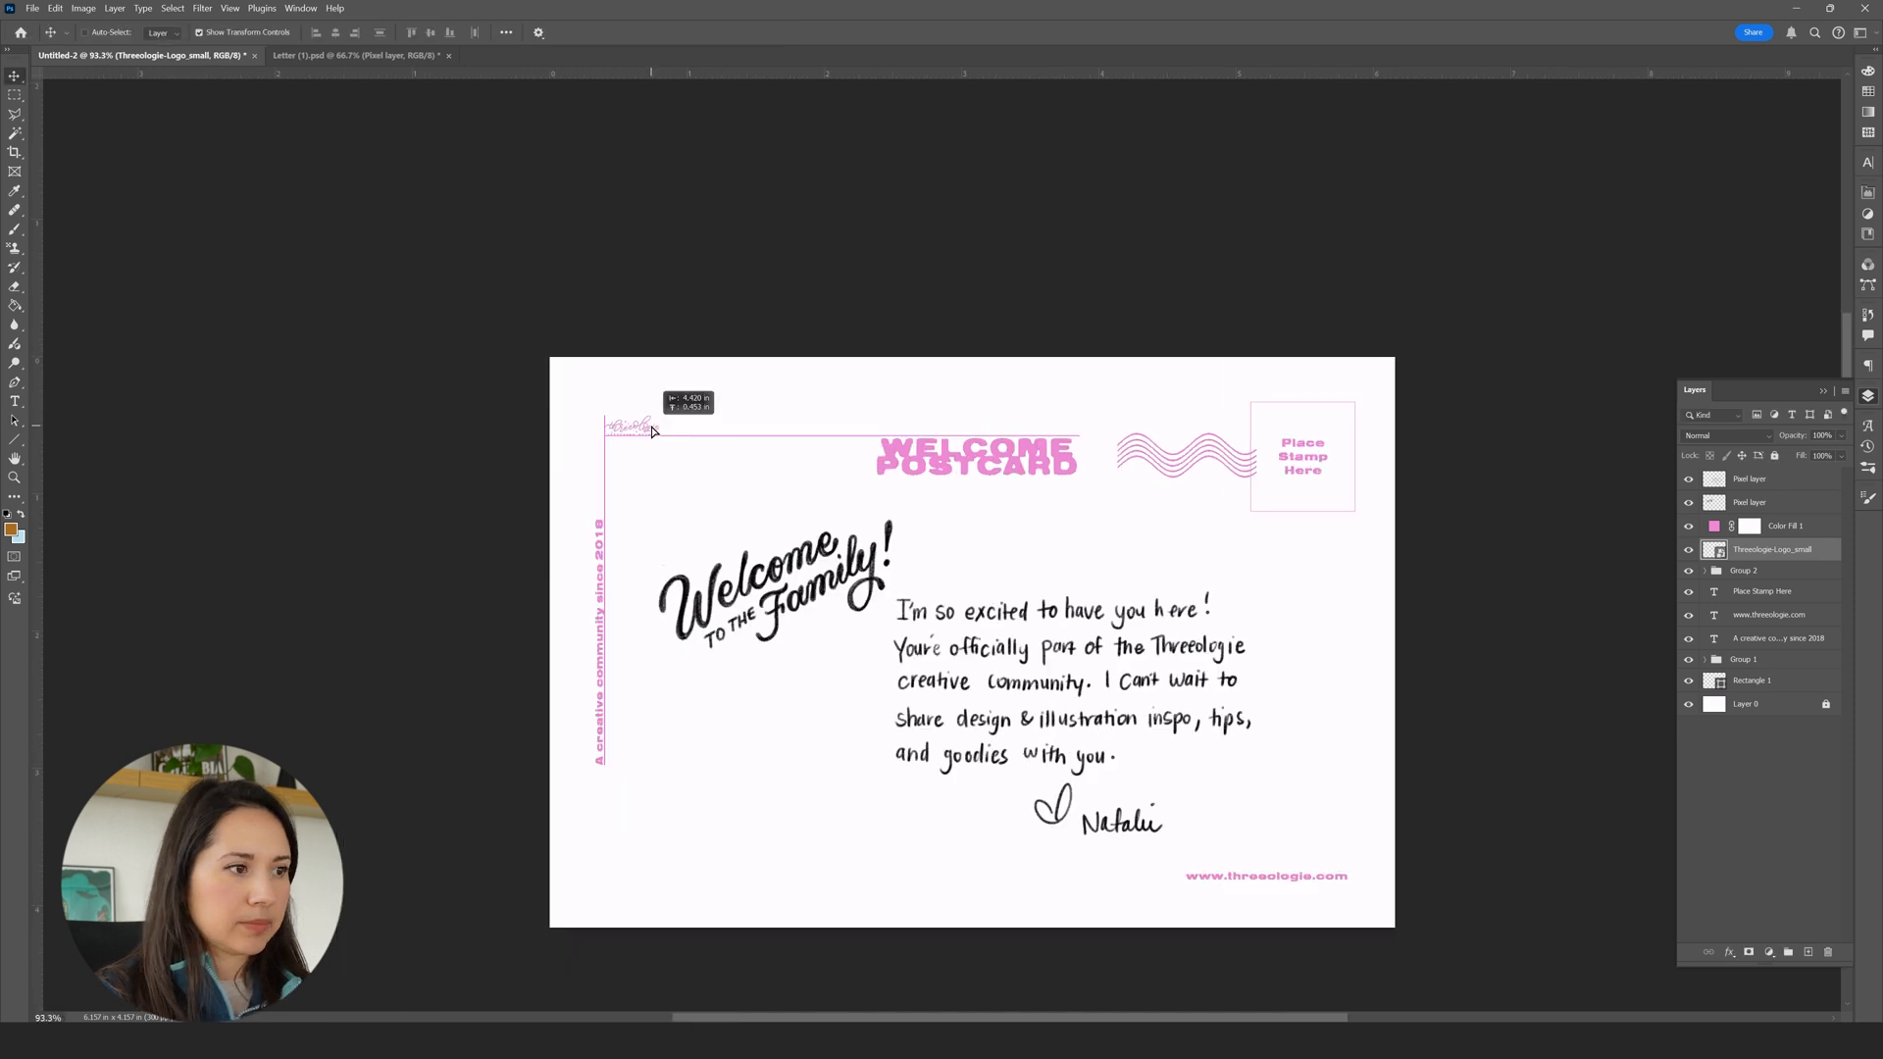
pyautogui.moveTo(652, 428); pyautogui.dragTo(655, 432)
# - Examine the placed logo and the overall postcard layout
pyautogui.press('z')
pyautogui.moveTo(942, 532); pyautogui.dragTo(911, 517)
pyautogui.press('z')
pyautogui.moveTo(1170, 628); pyautogui.dragTo(1280, 583)
pyautogui.press('h')
pyautogui.press('z')
pyautogui.press('h')
pyautogui.press('z')
pyautogui.press('h')
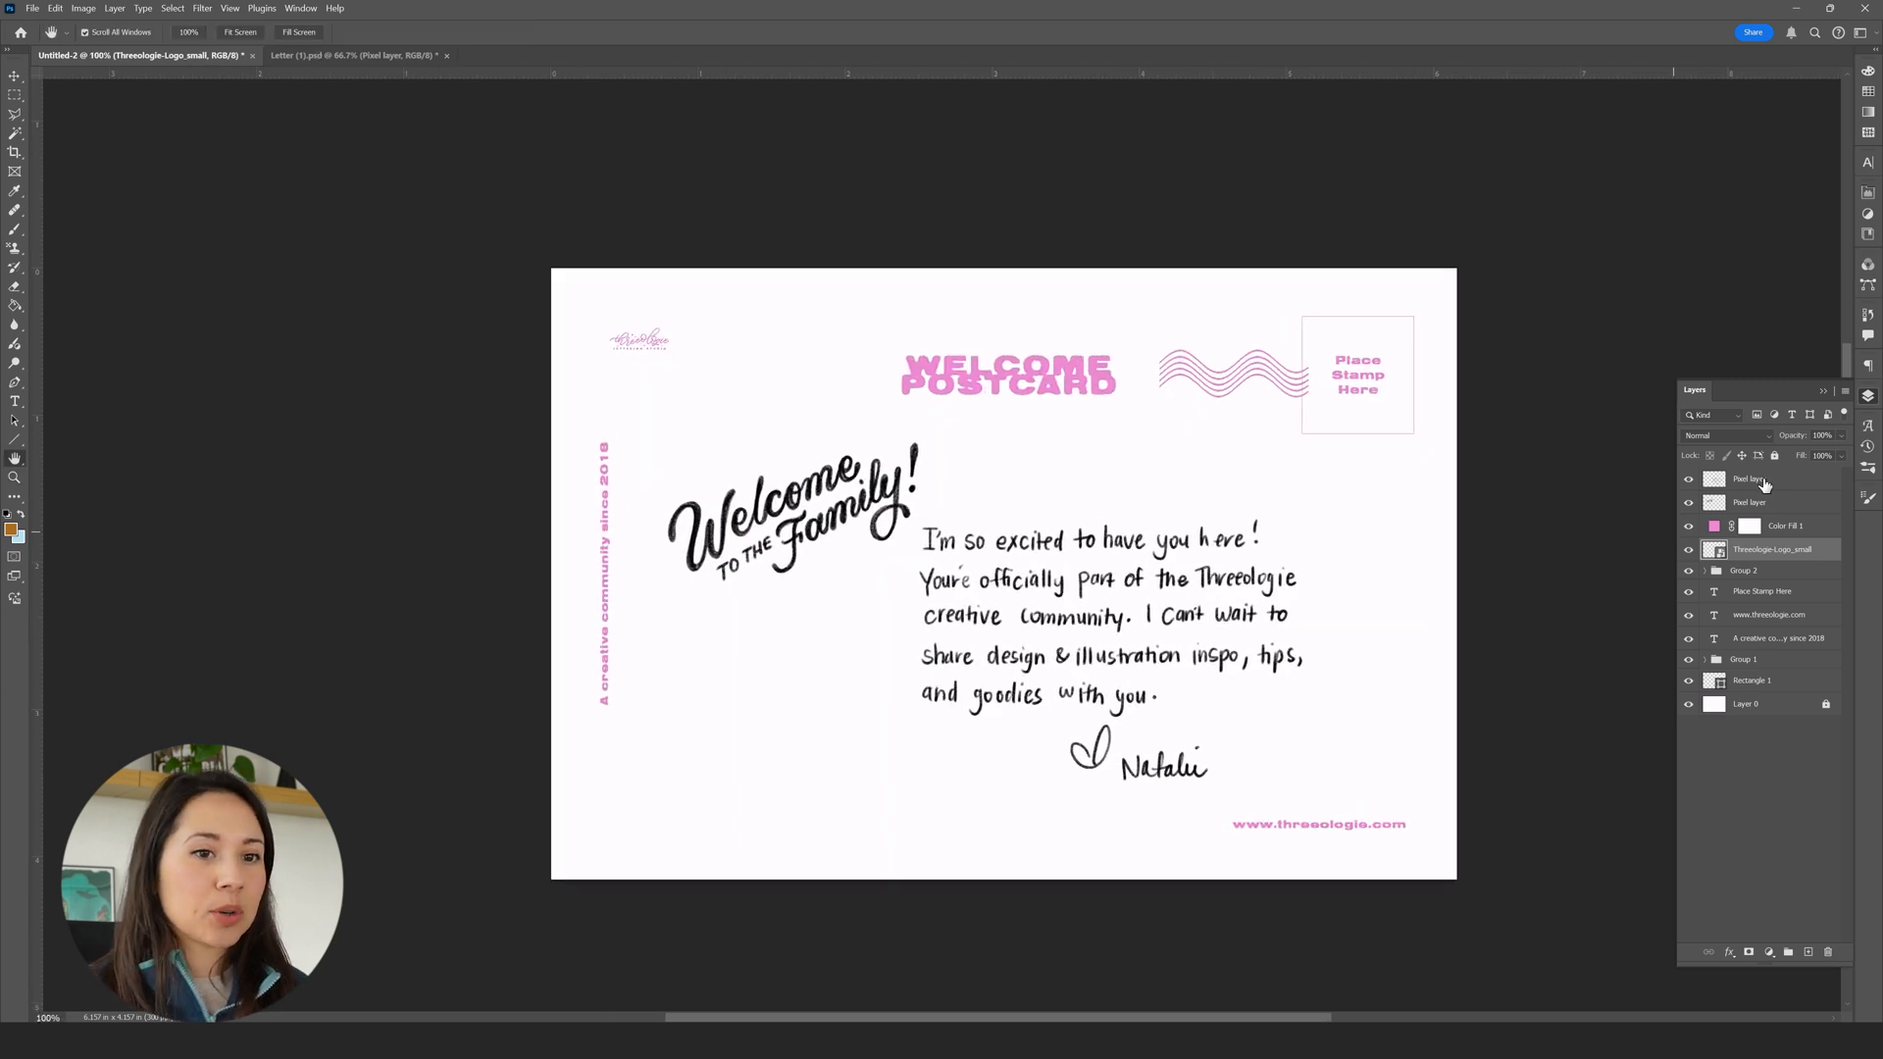
# - Add a pale cream Solid Color fill layer above the topmost handwritten lettering layer
pyautogui.click(1764, 484)
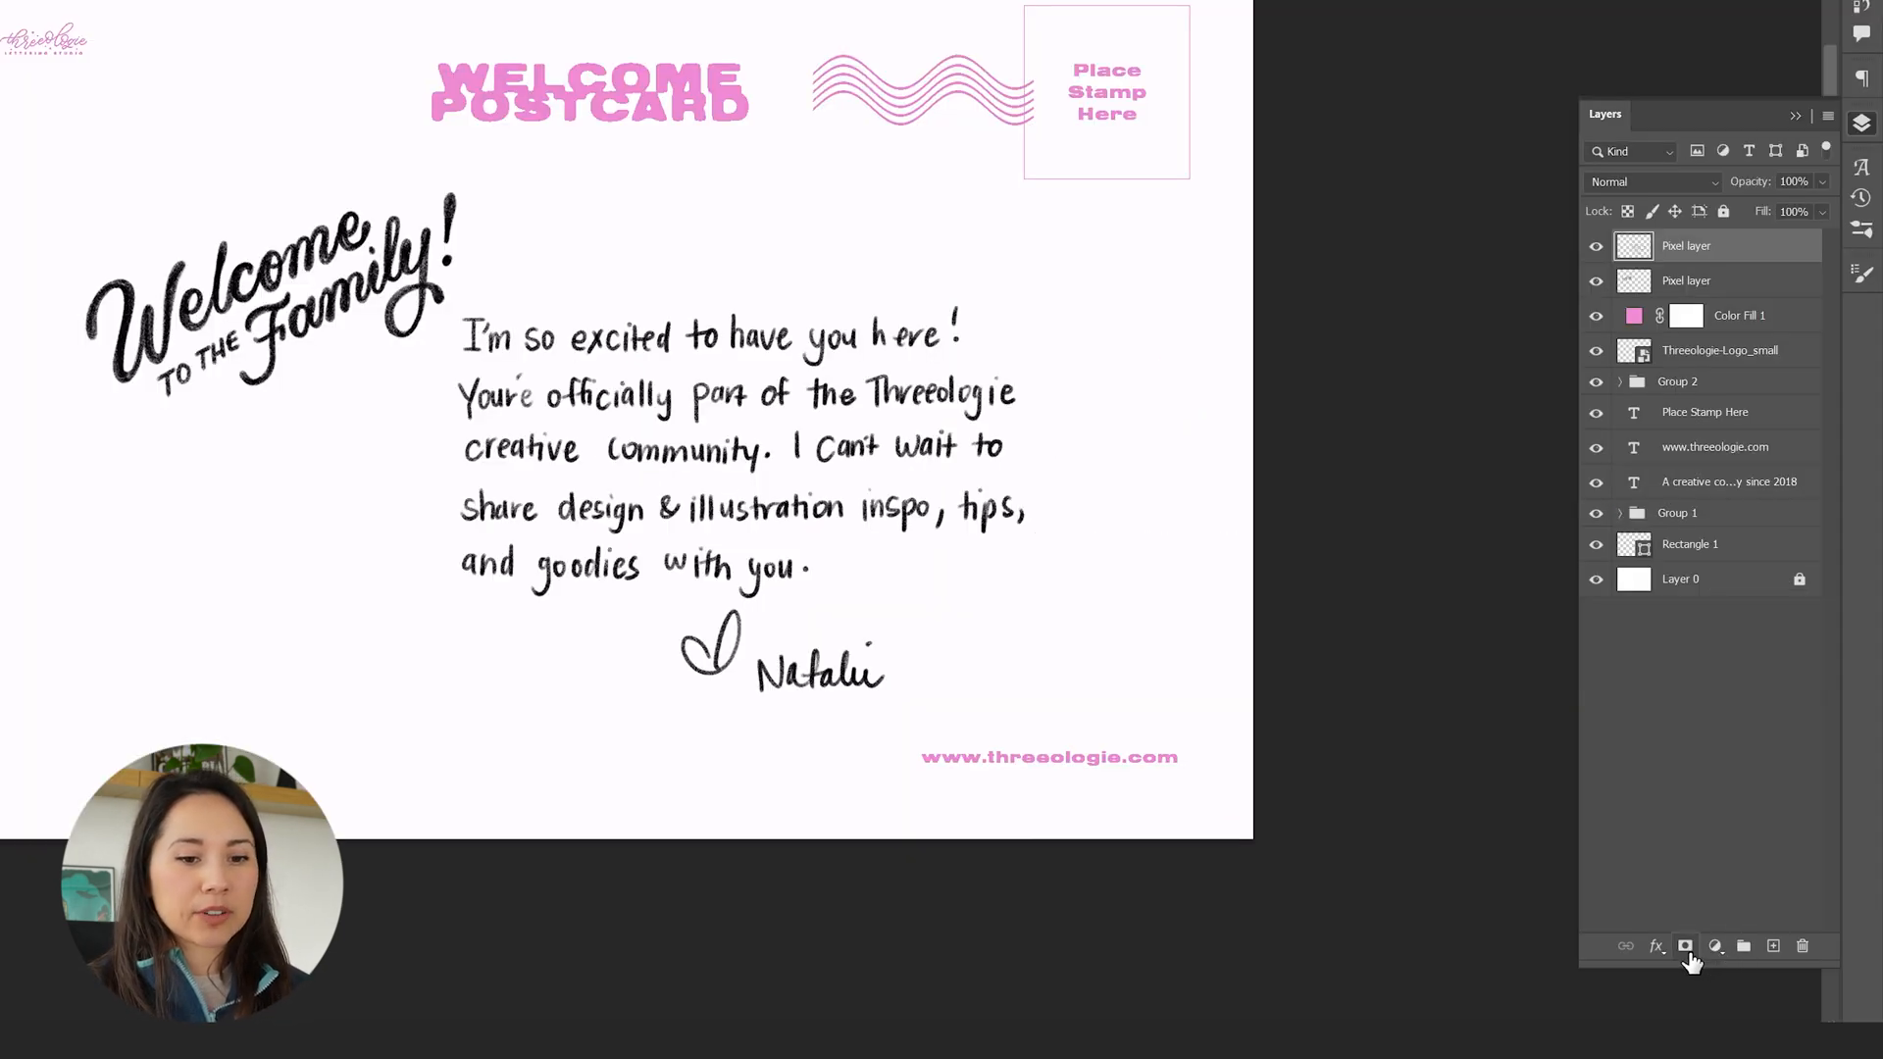
pyautogui.click(1714, 946)
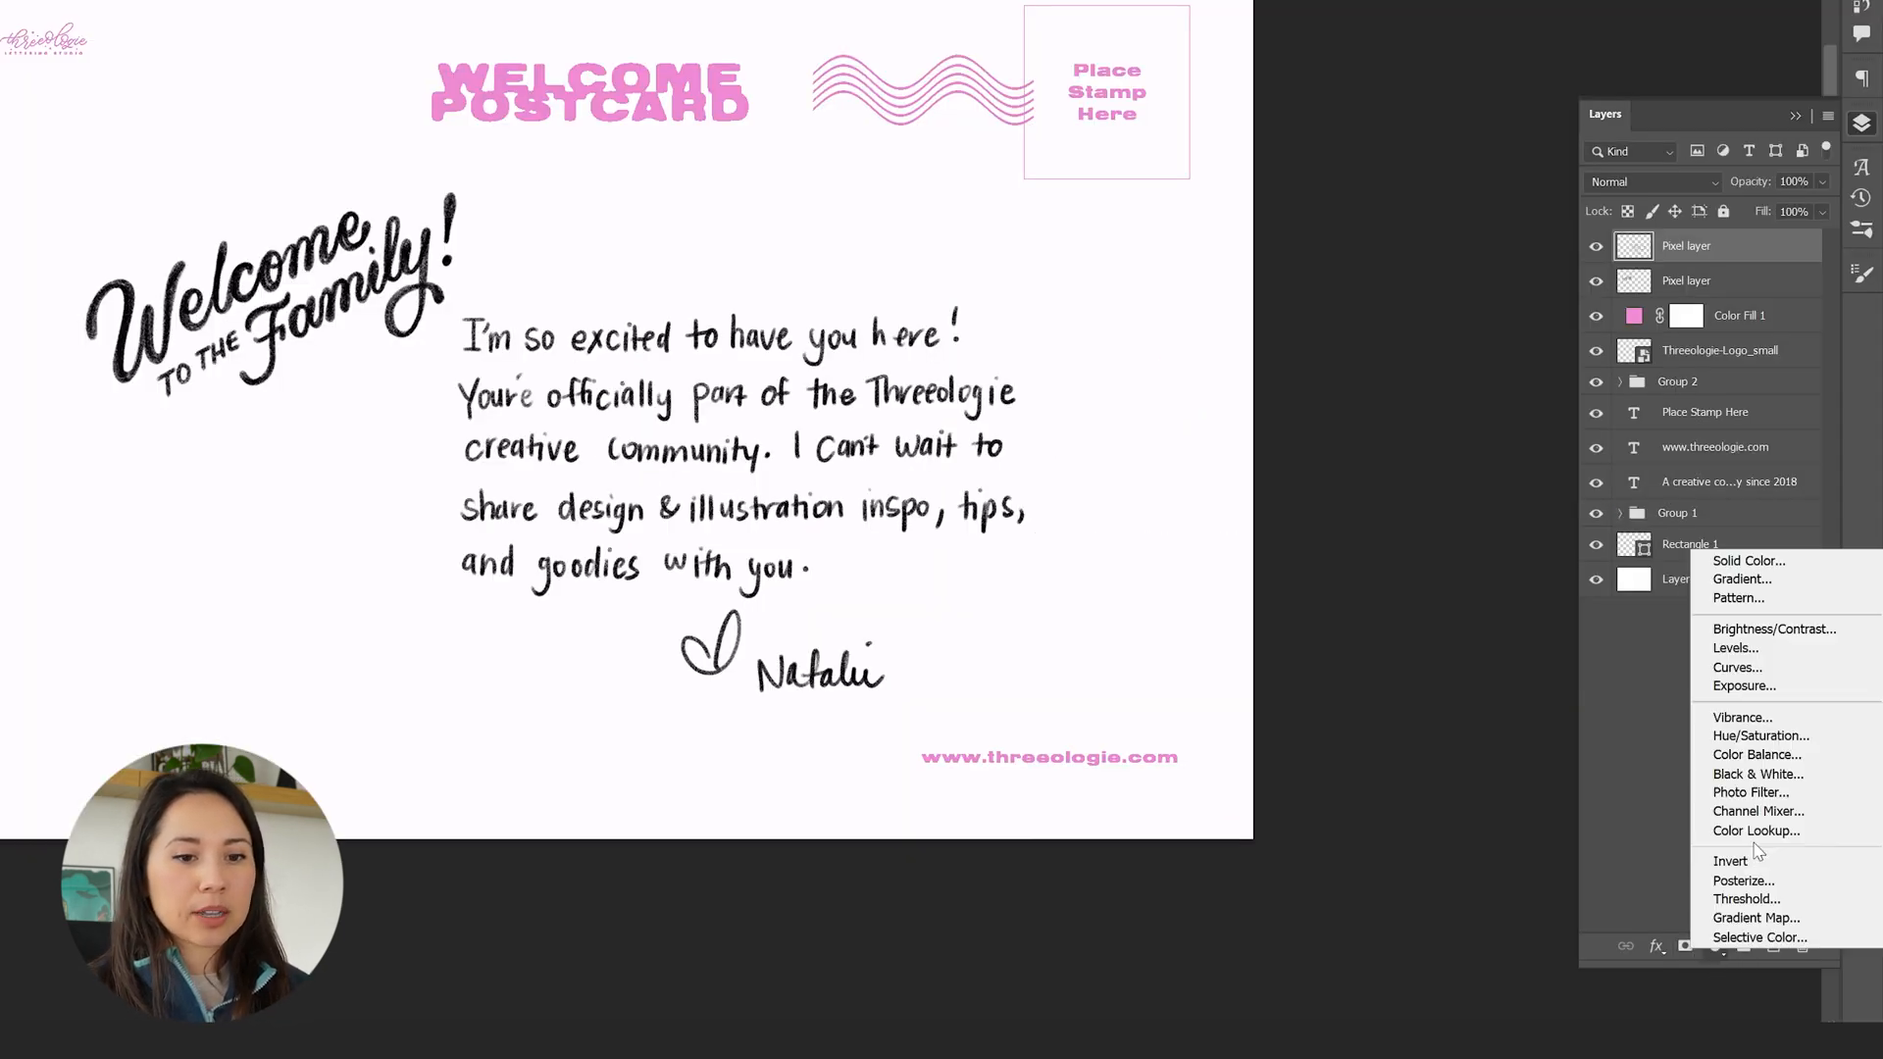
pyautogui.click(1771, 550)
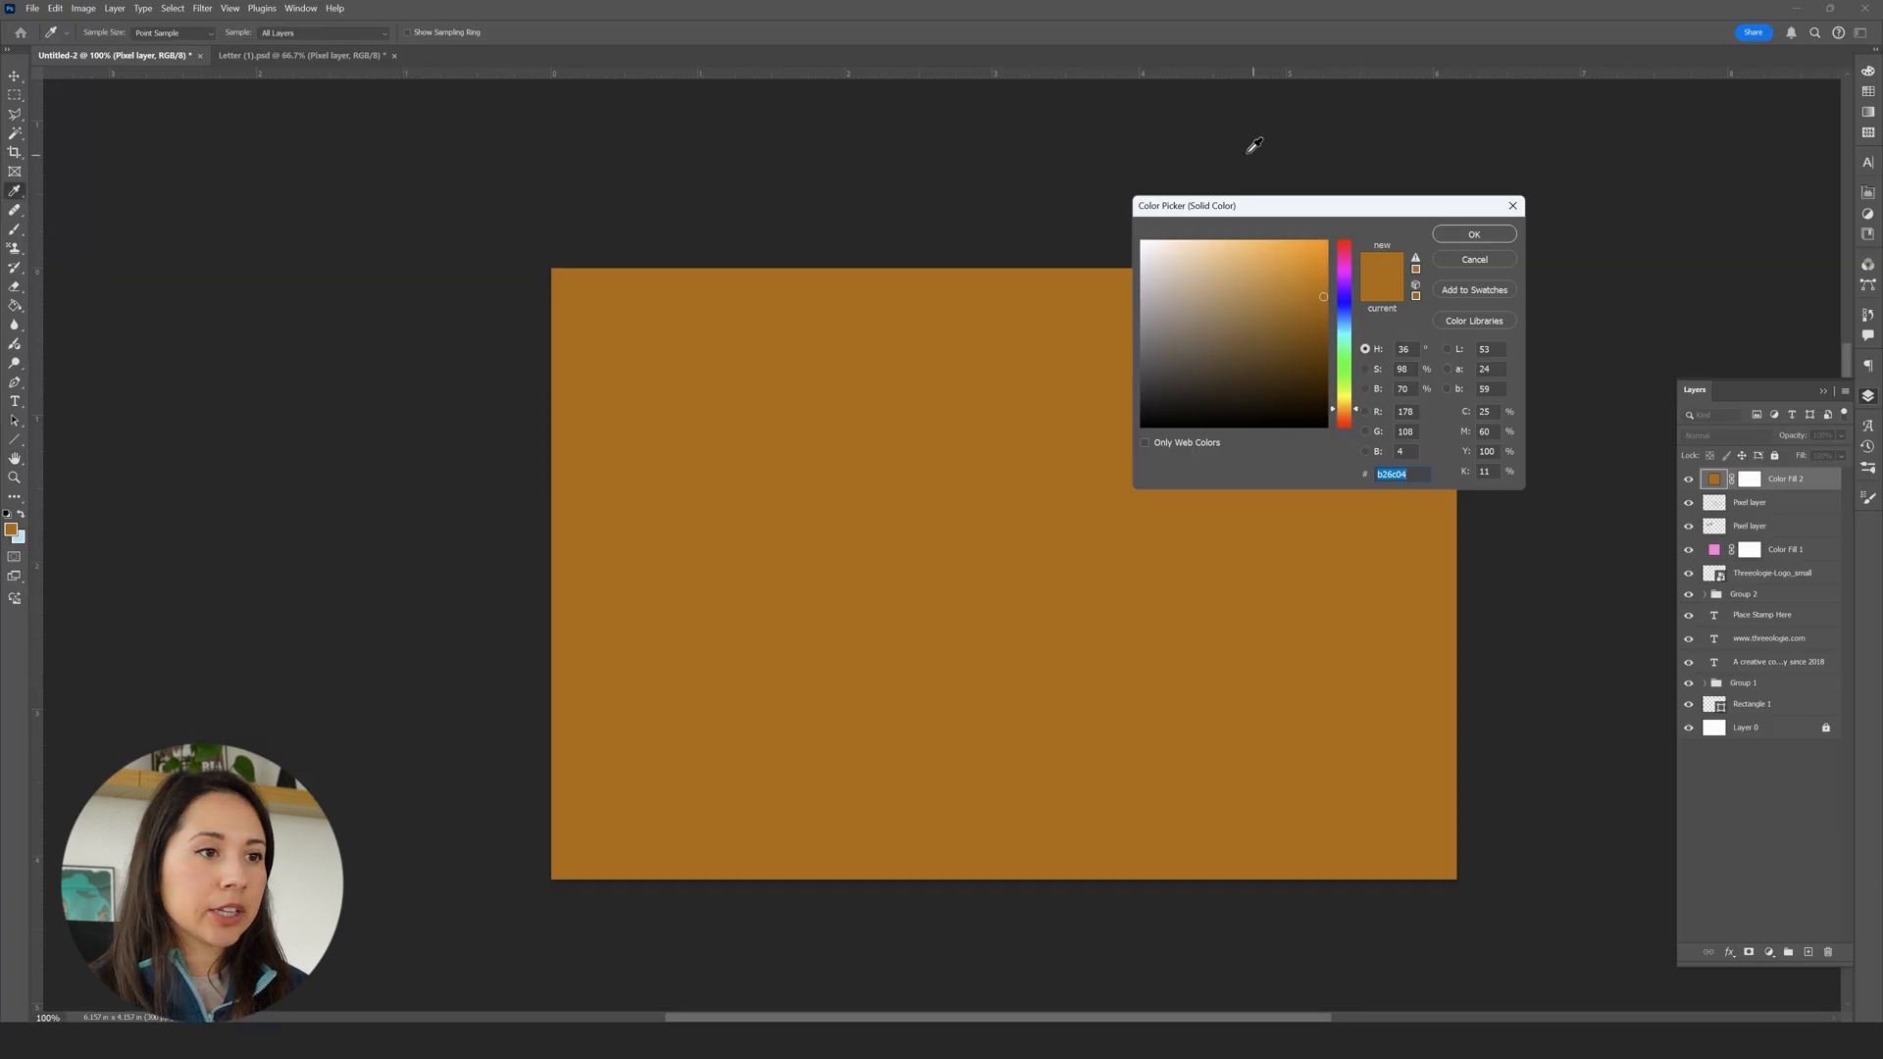
pyautogui.click(1170, 239)
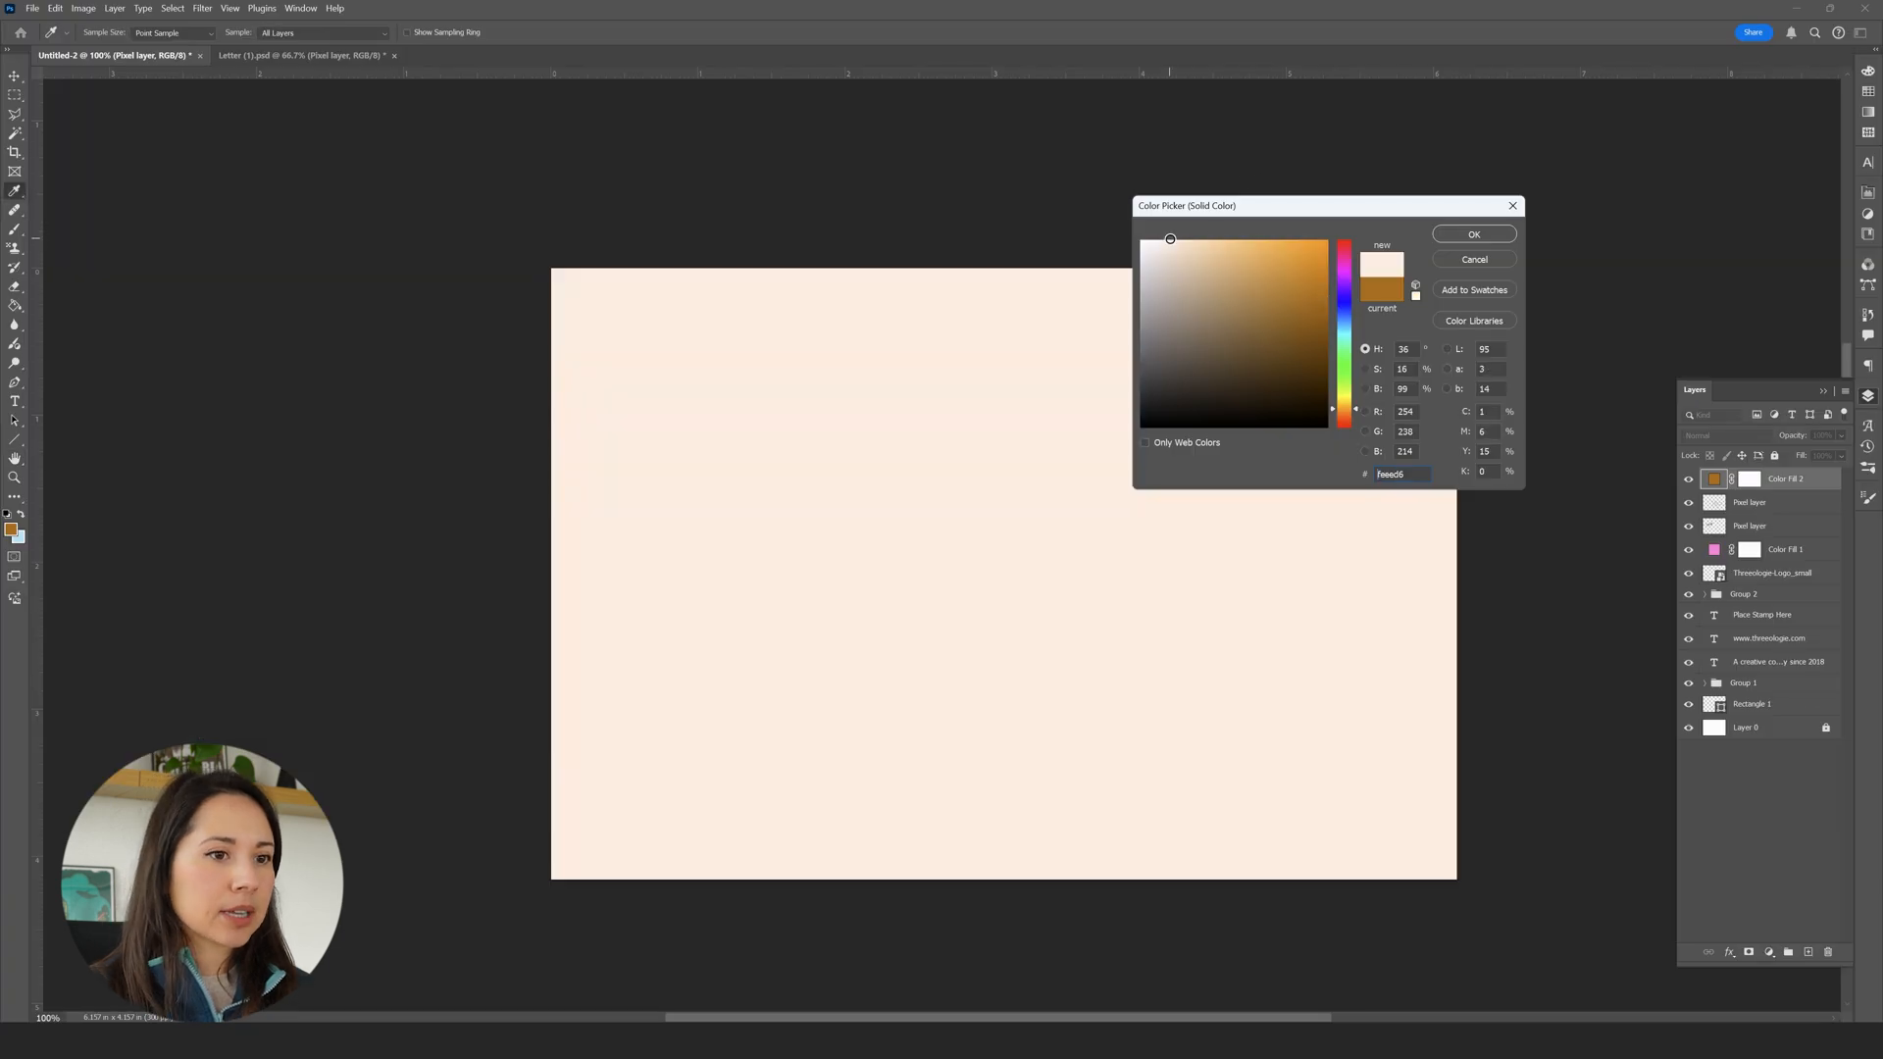
pyautogui.click(1474, 236)
pyautogui.press('h')
# - Convert the cream fill layer to a smart object and apply Add Noise at 12%, Uniform, Monochromatic
pyautogui.click(201, 8)
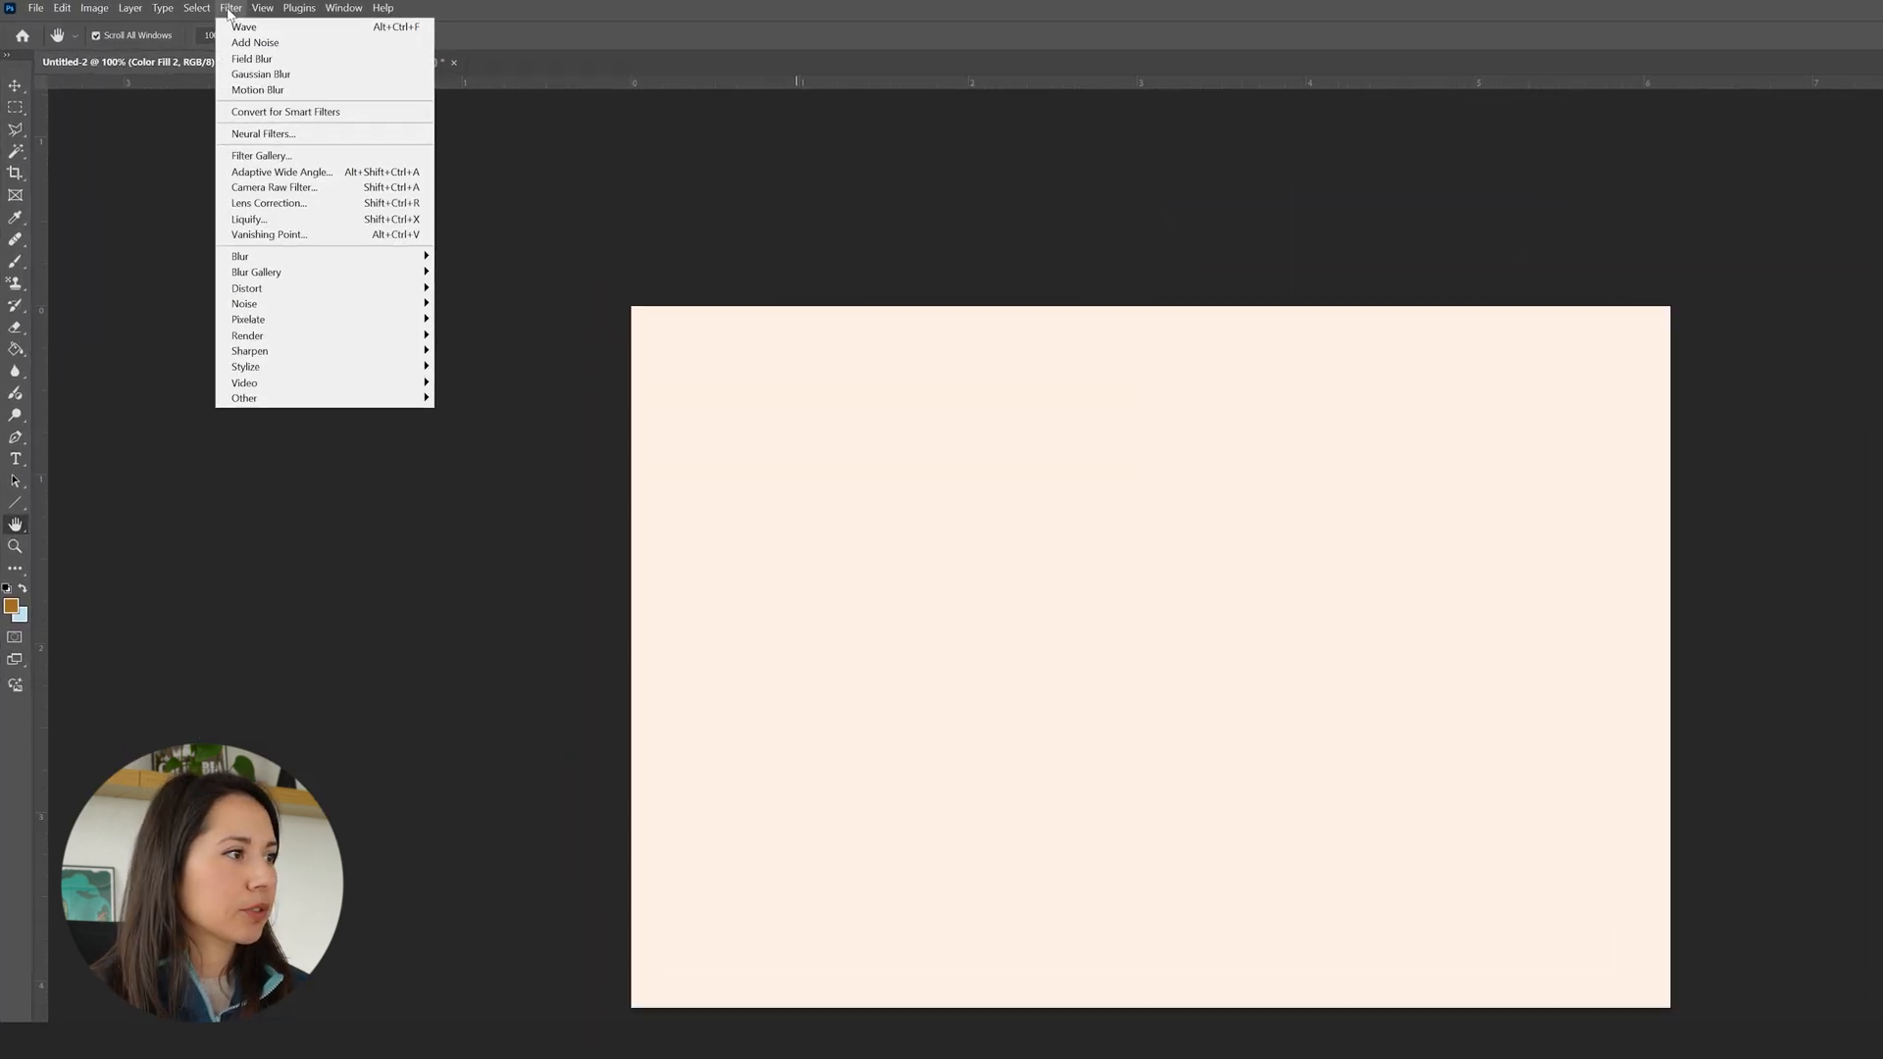
pyautogui.moveTo(268, 275)
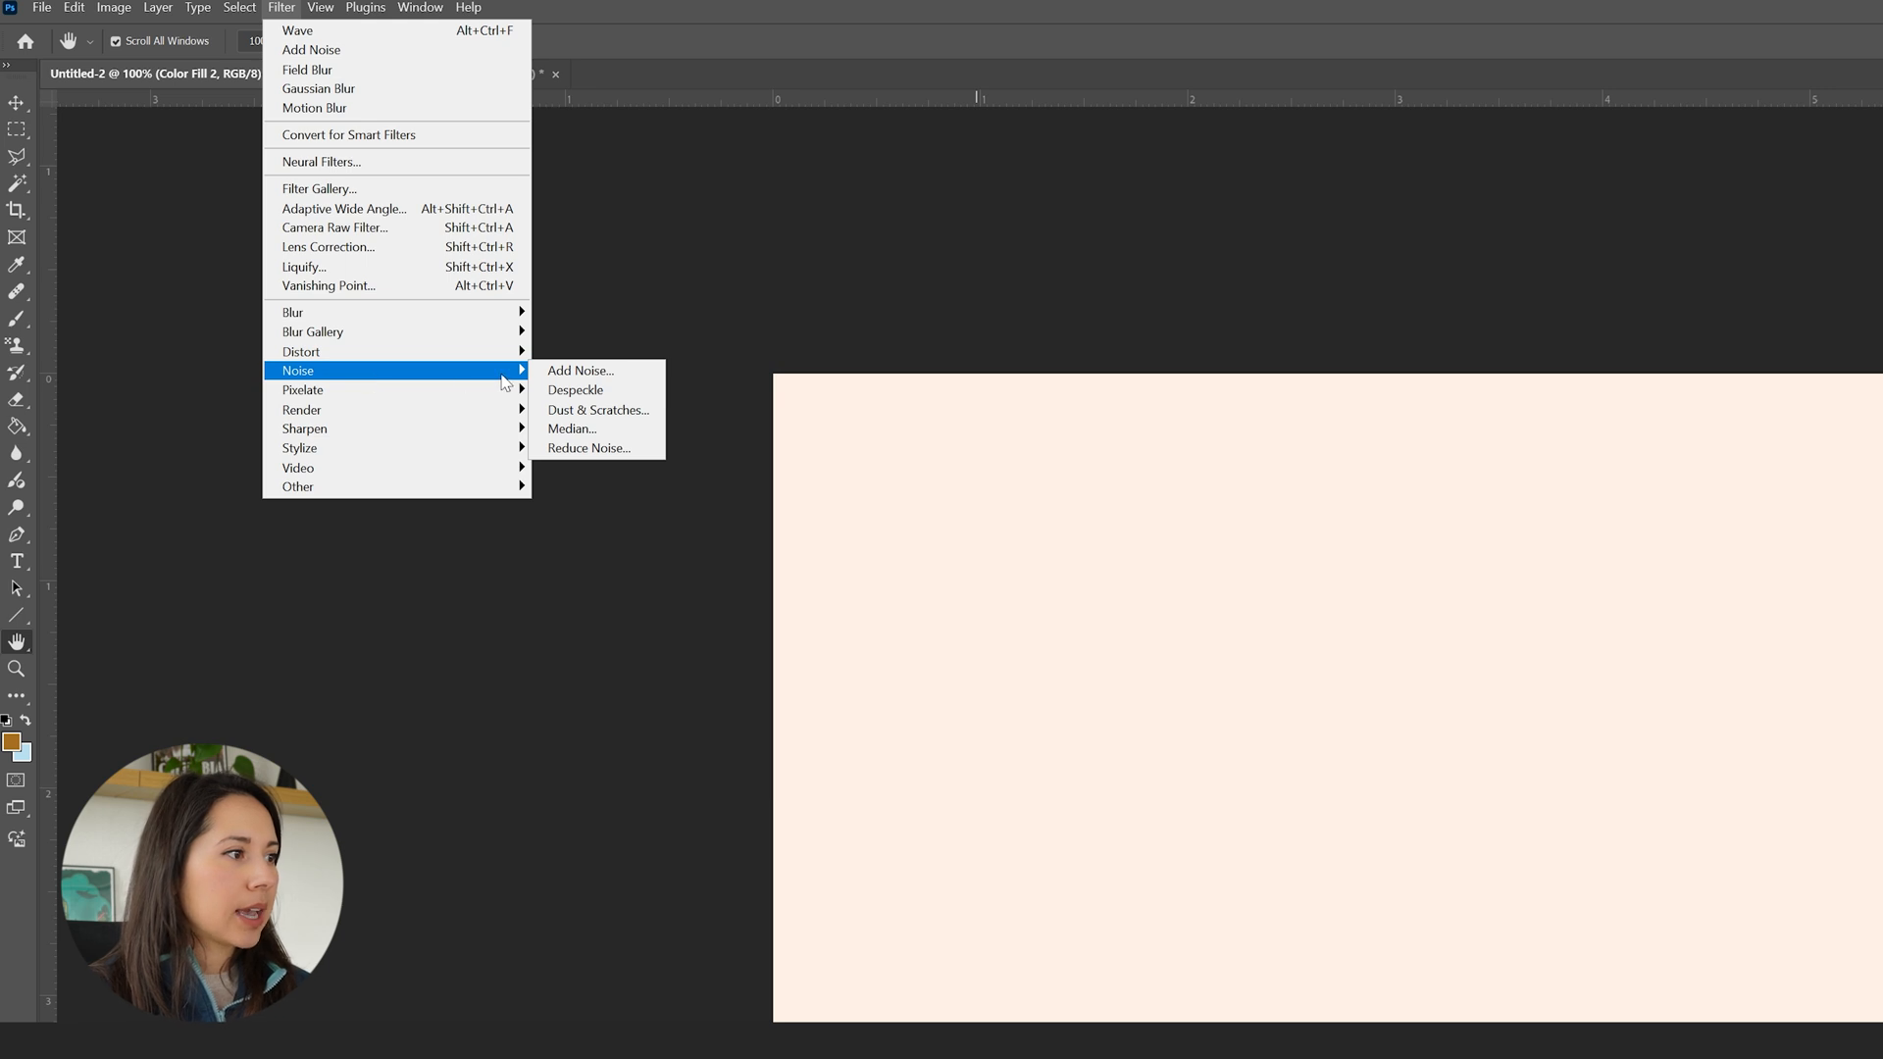
pyautogui.click(581, 371)
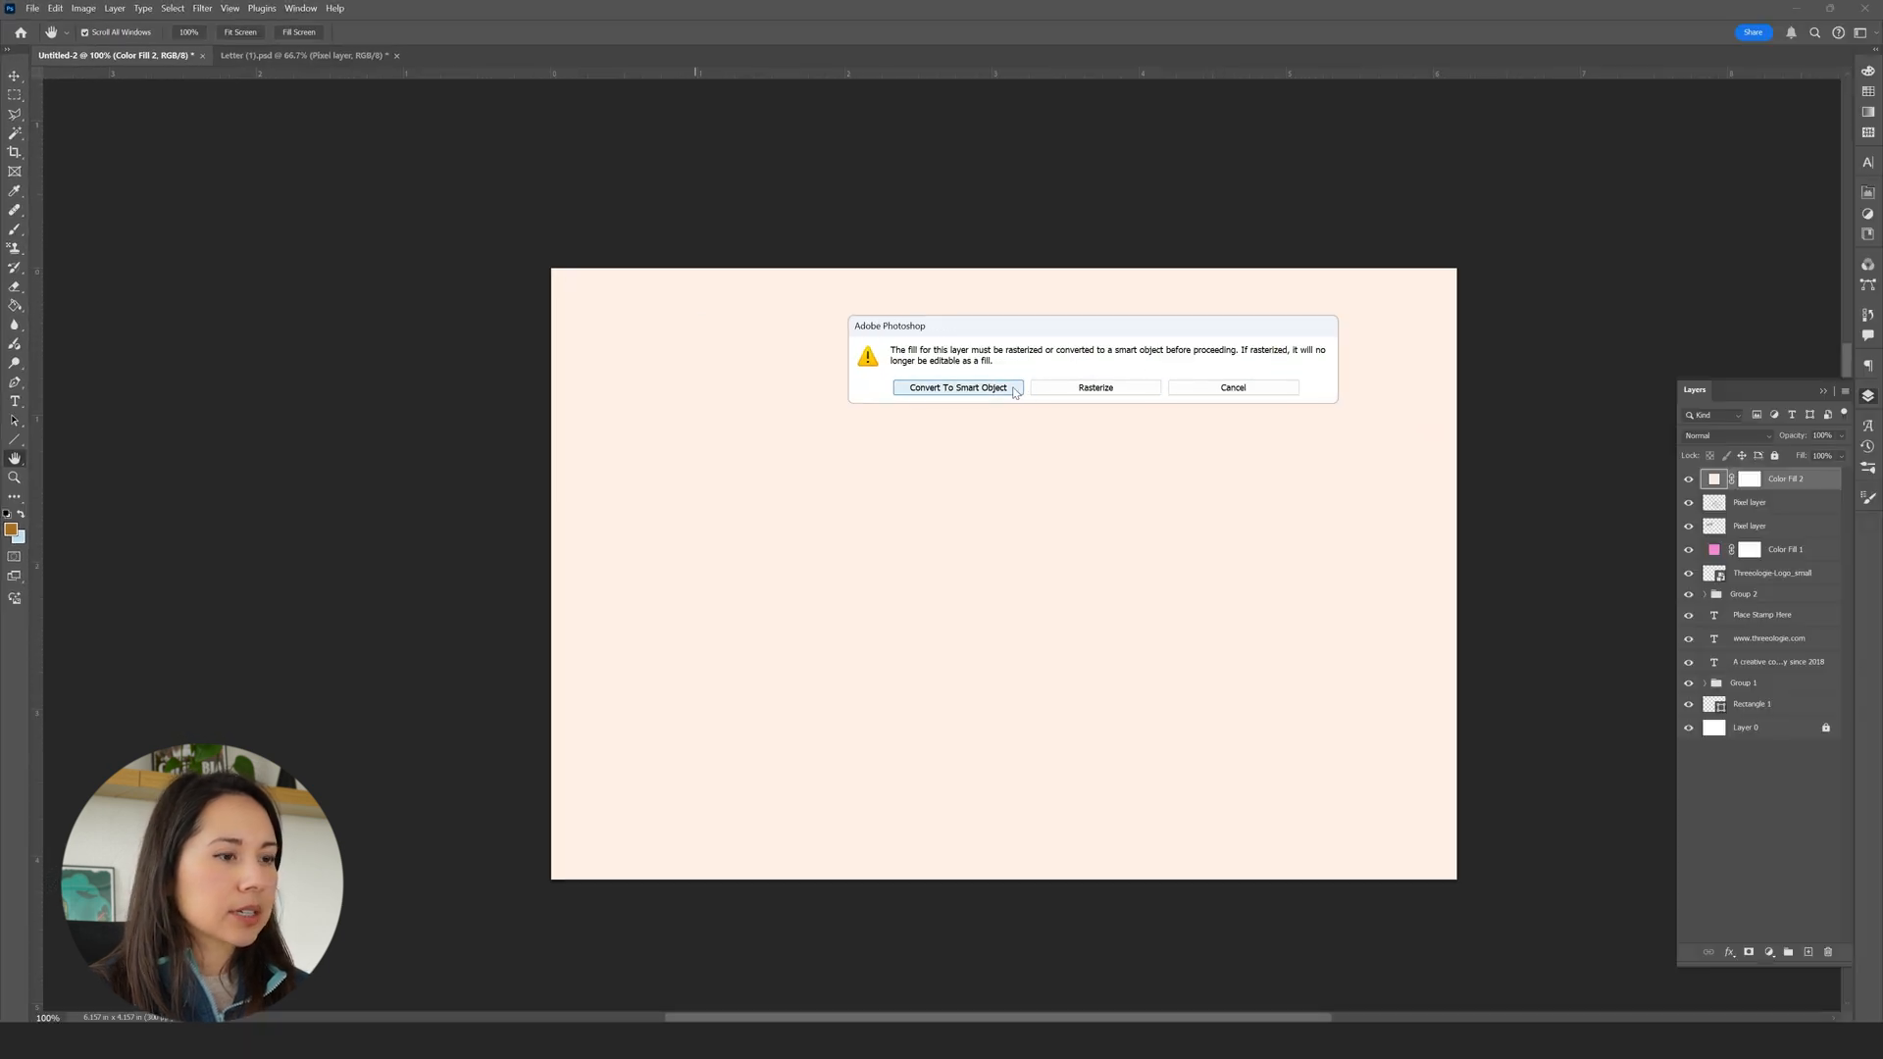
pyautogui.click(1013, 388)
pyautogui.write('12')
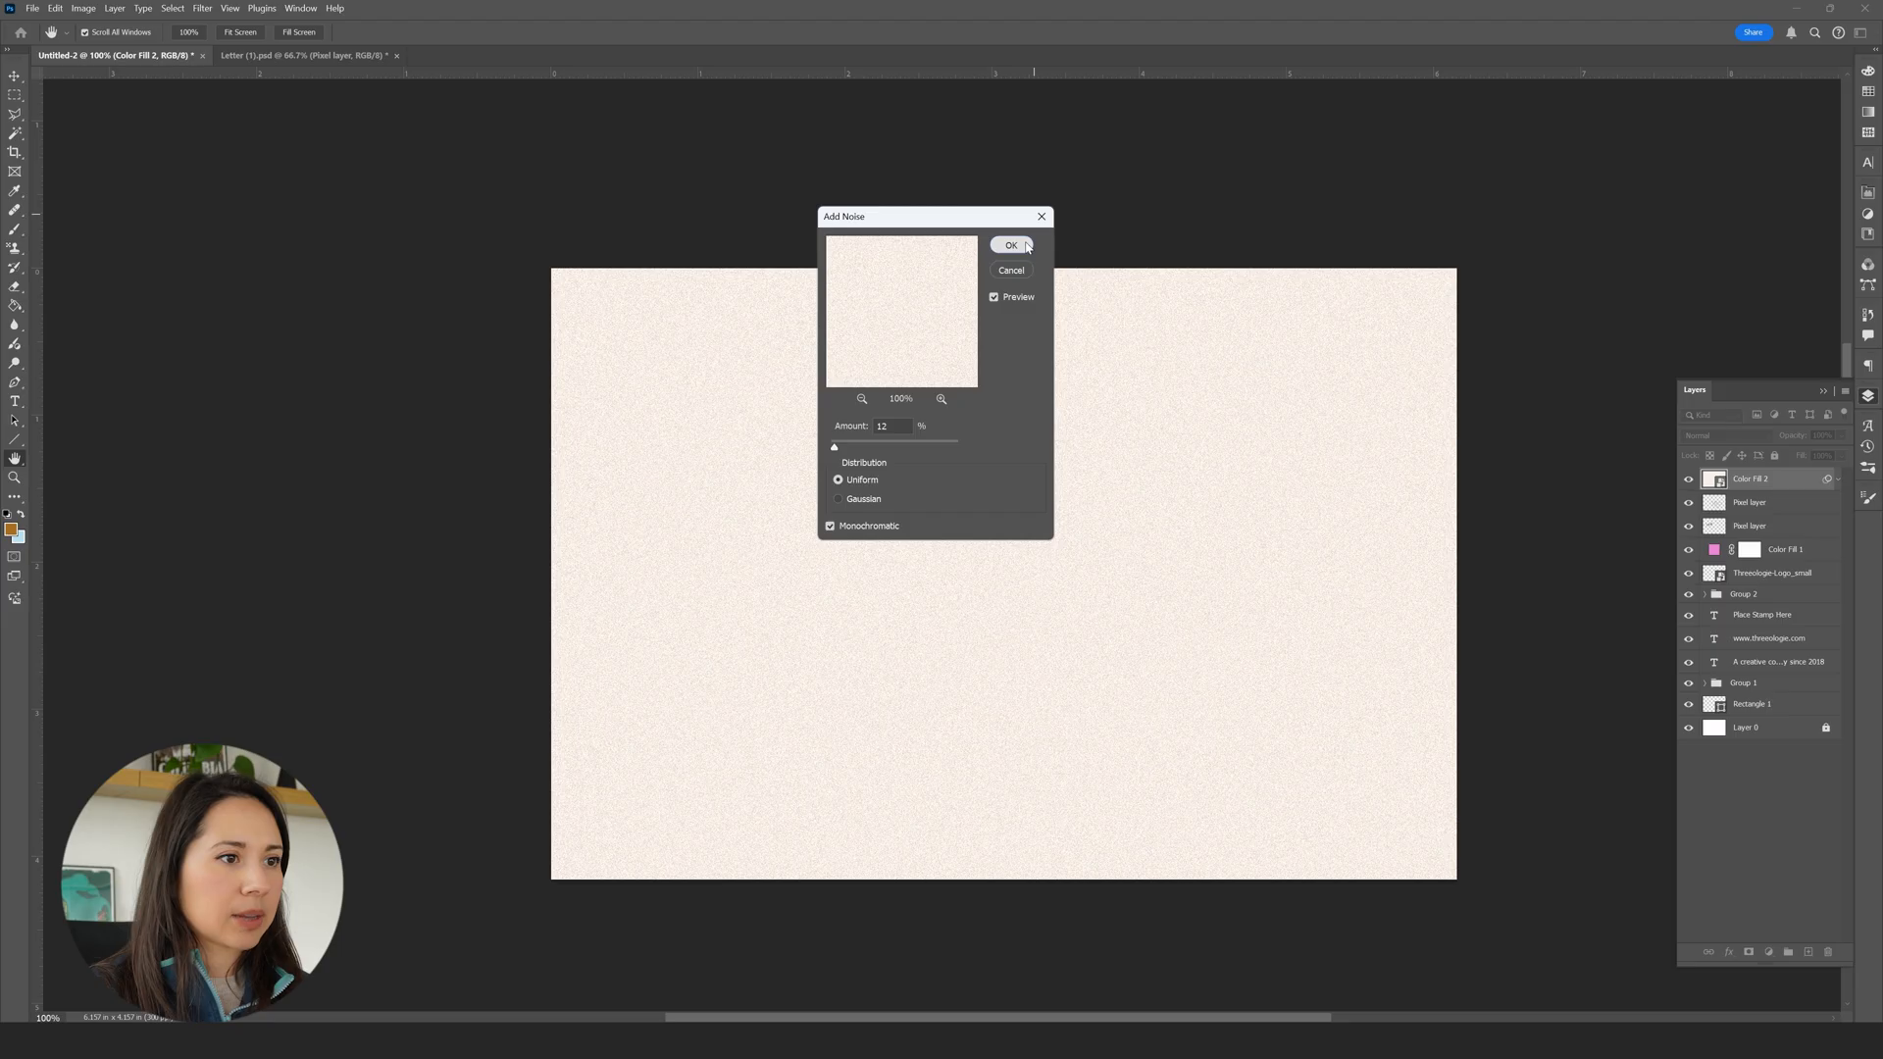
pyautogui.click(1013, 245)
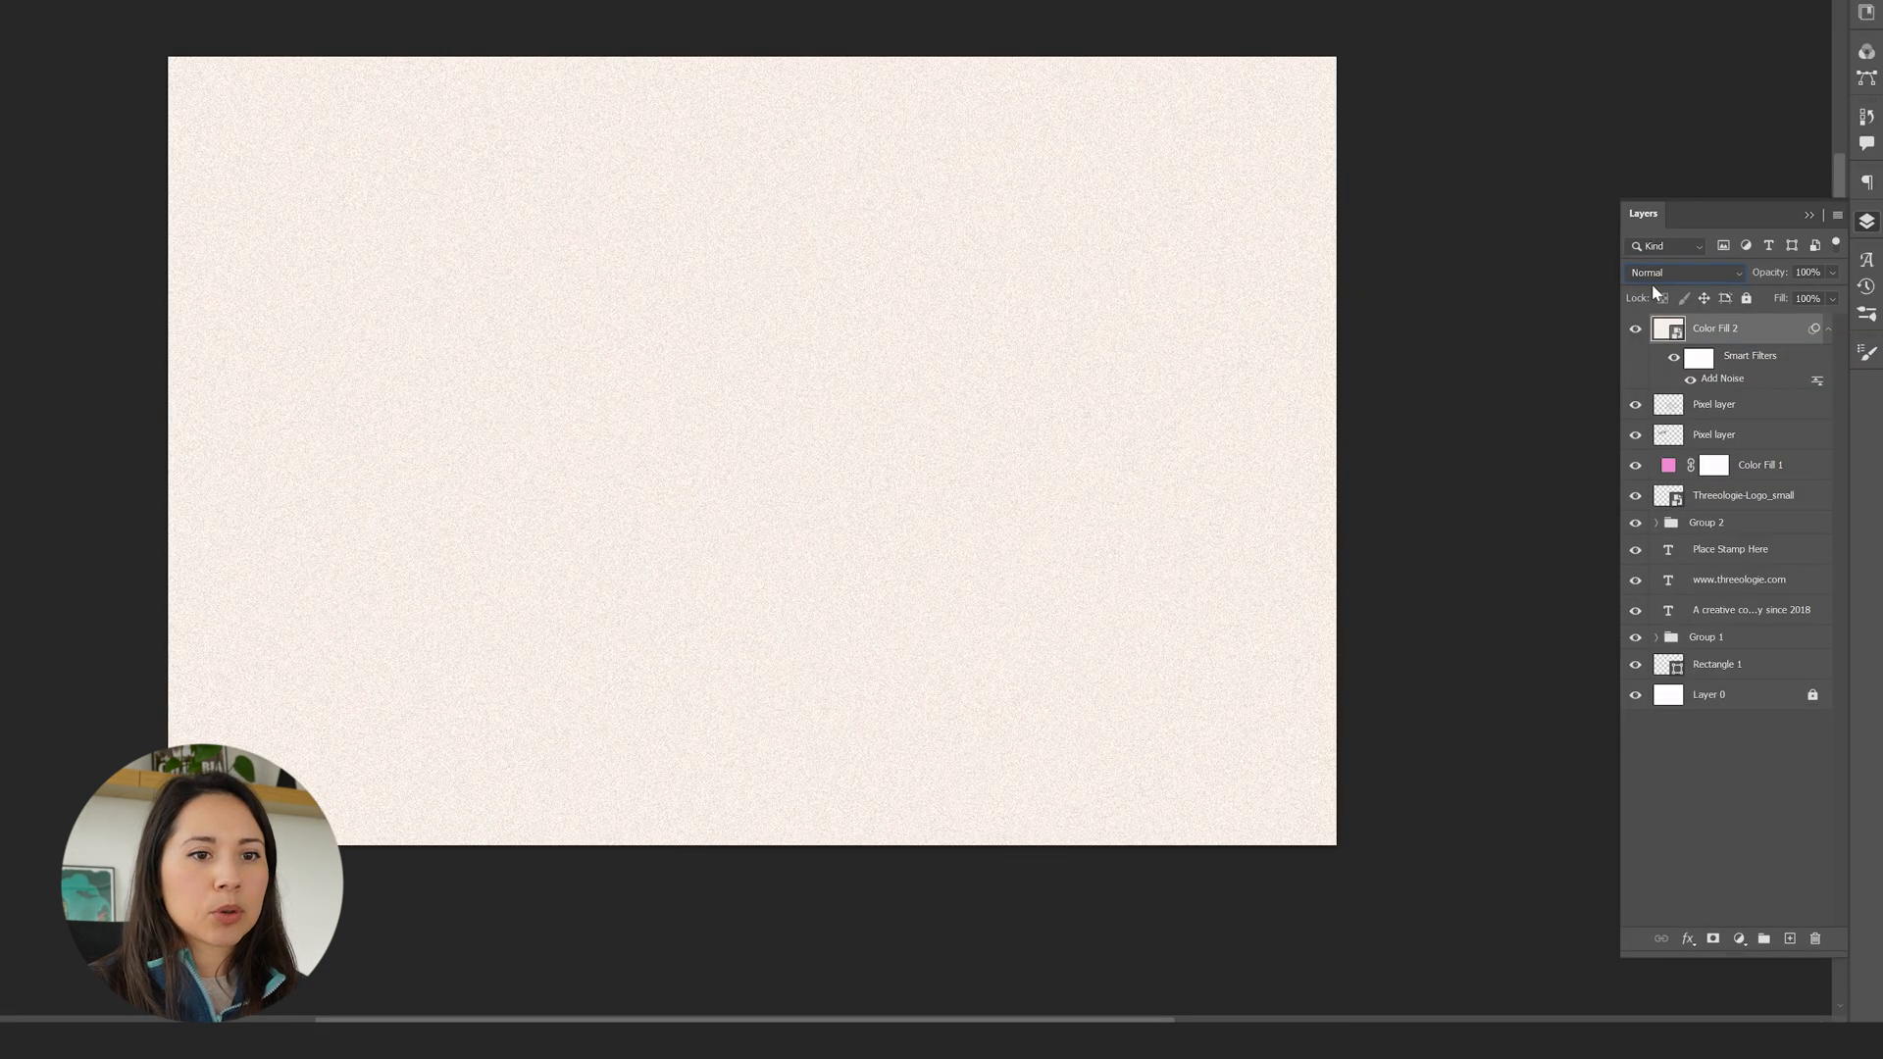
# - Set the noisy cream fill layer's blend mode to Linear Burn to texture the whole postcard
pyautogui.click(1710, 436)
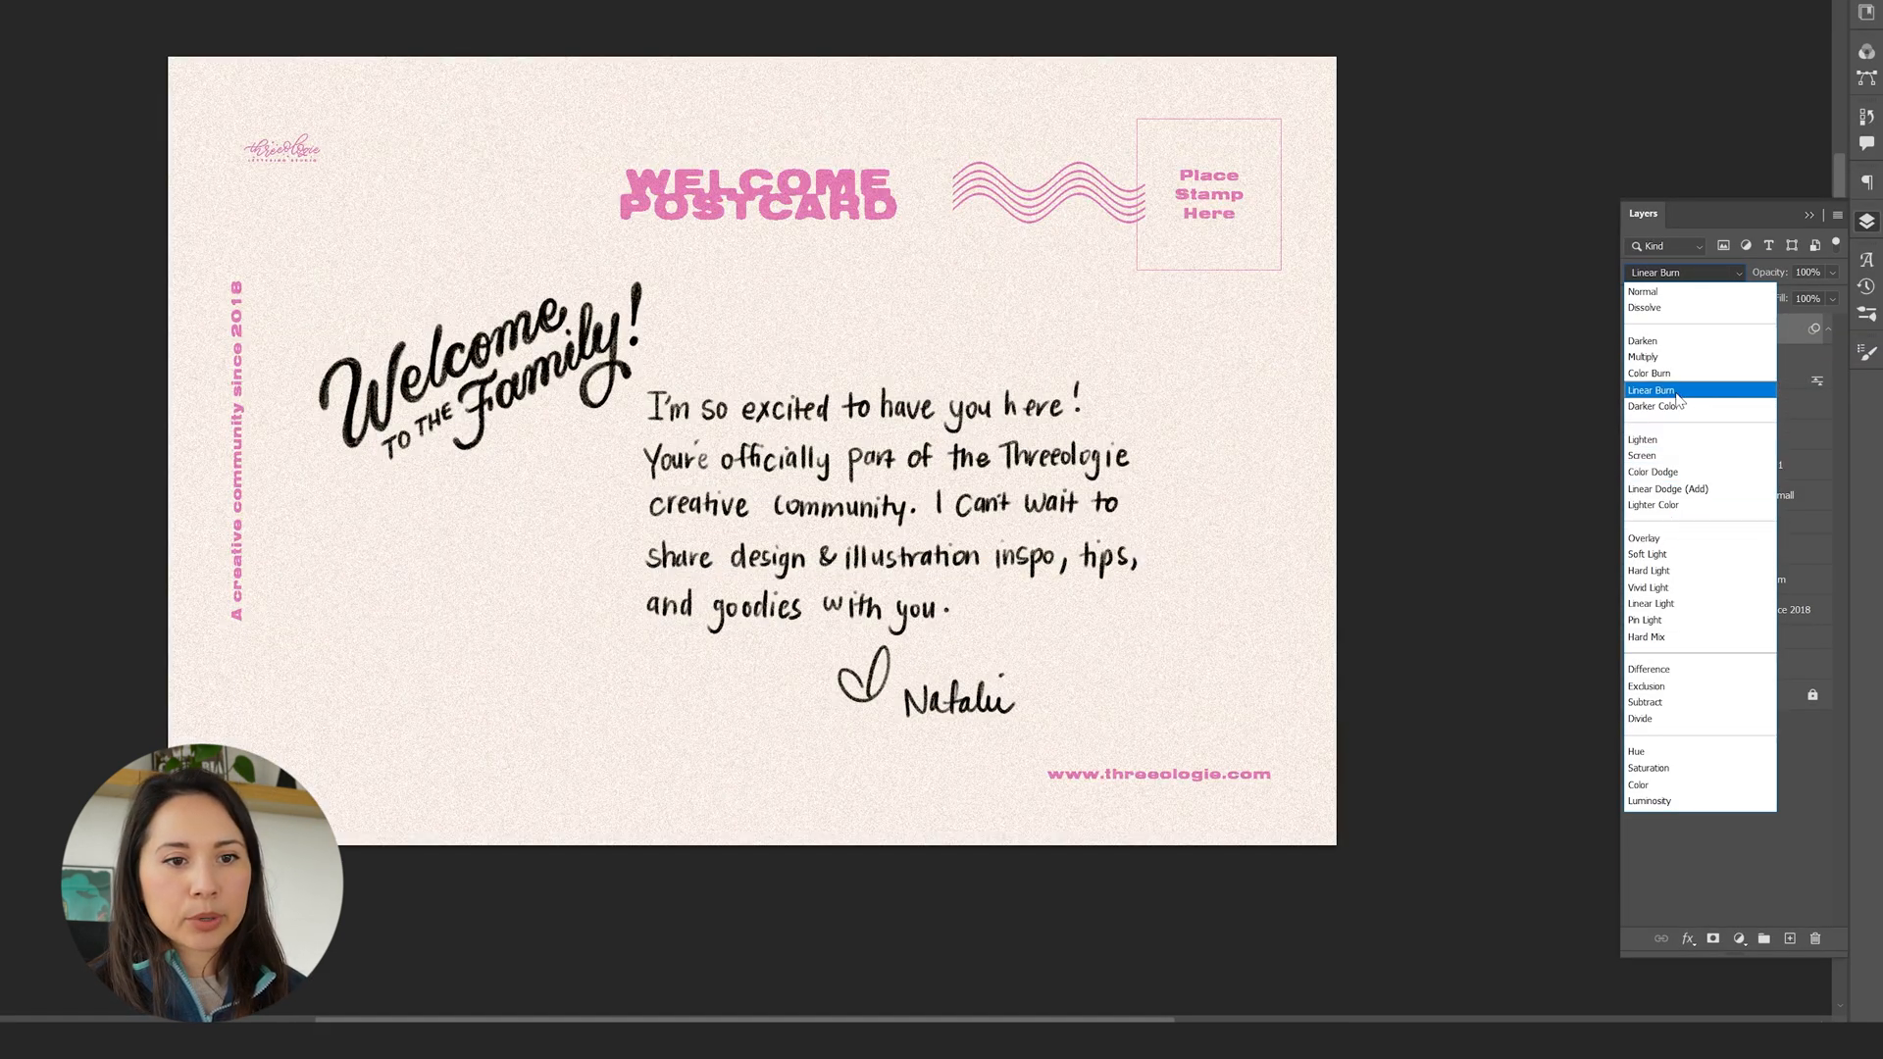
pyautogui.click(1650, 389)
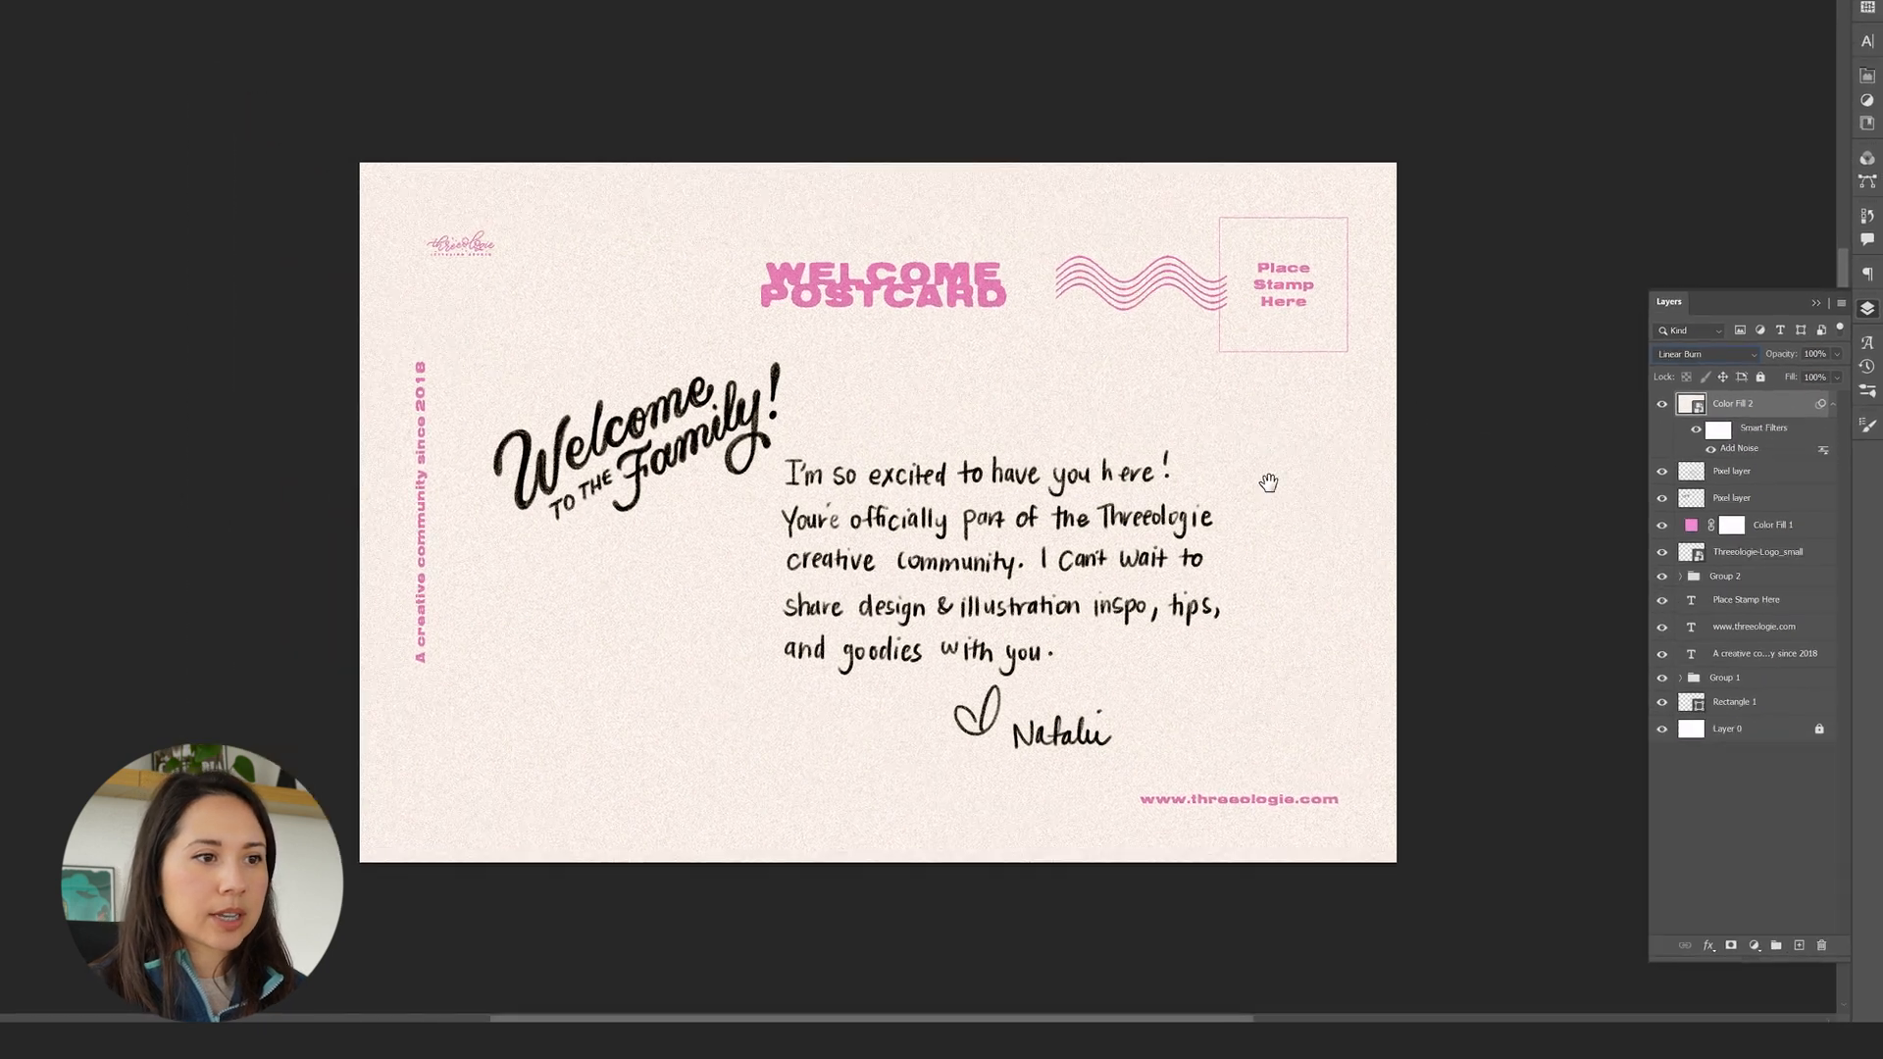
pyautogui.scroll(3, 1284, 517)
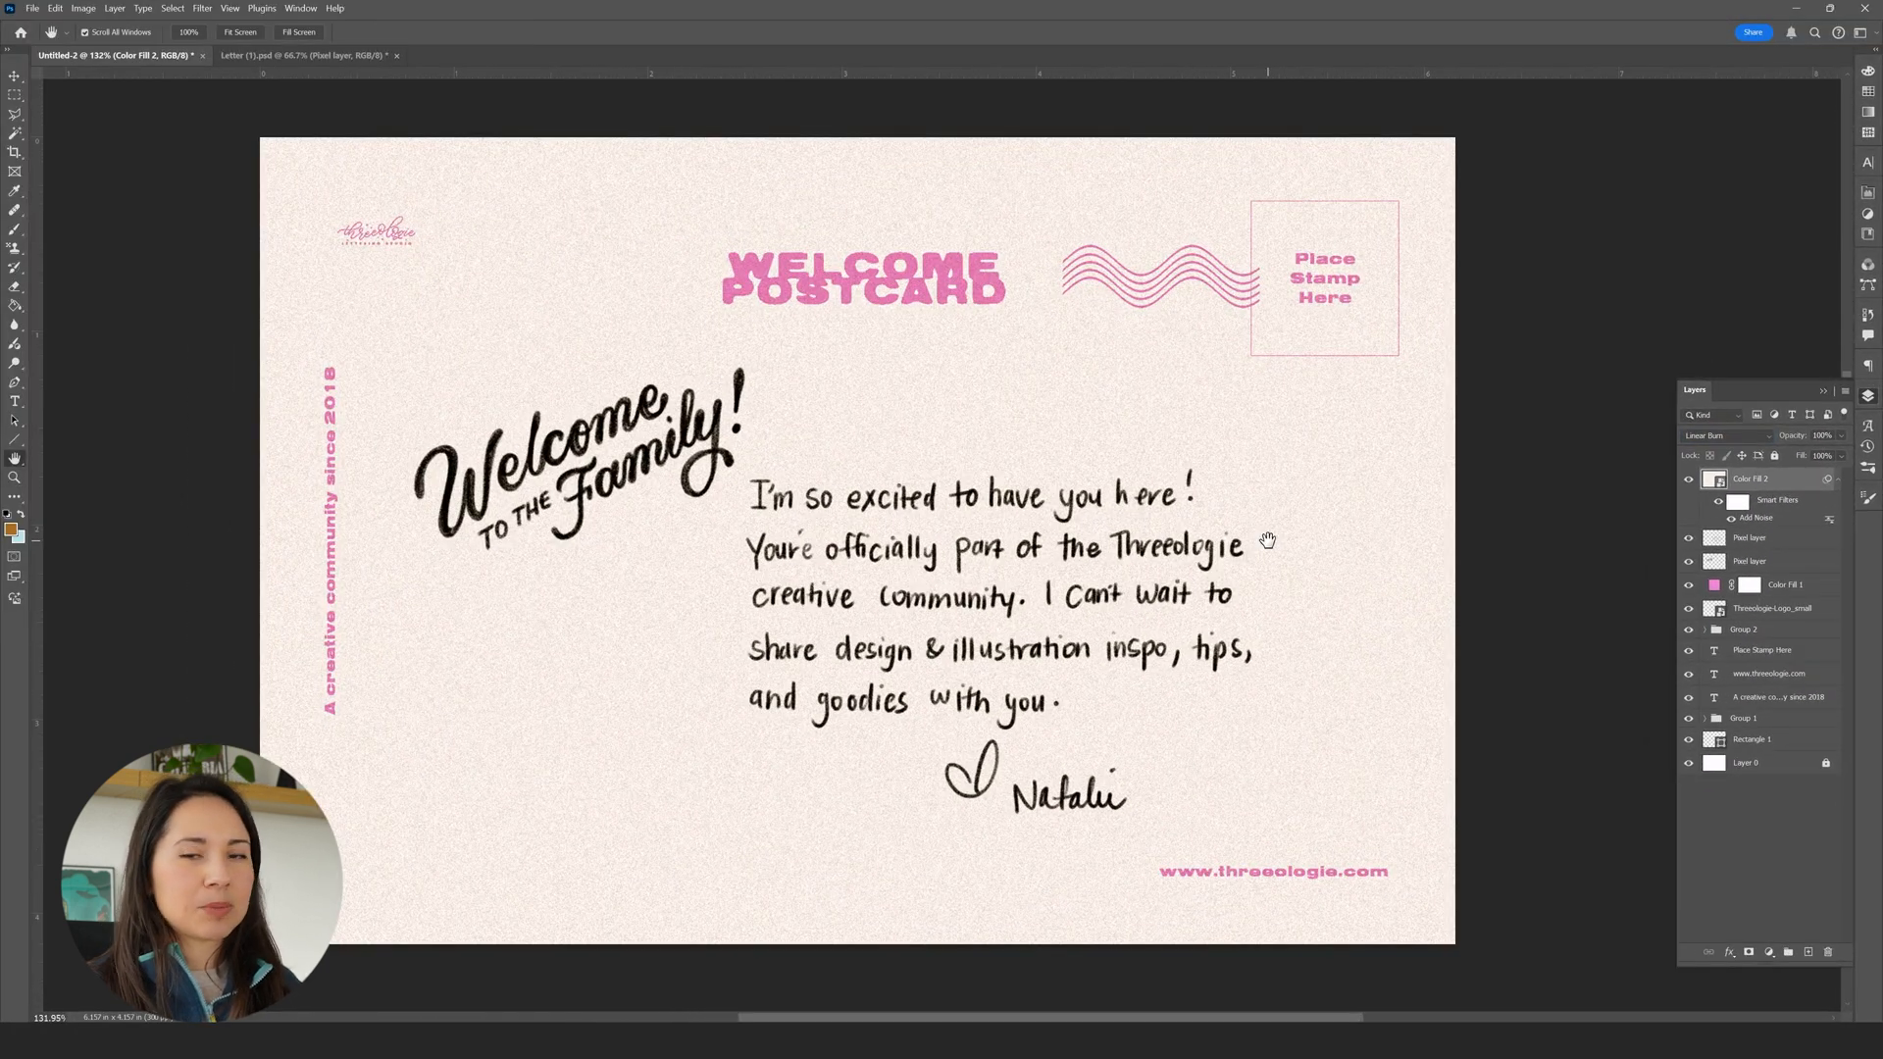